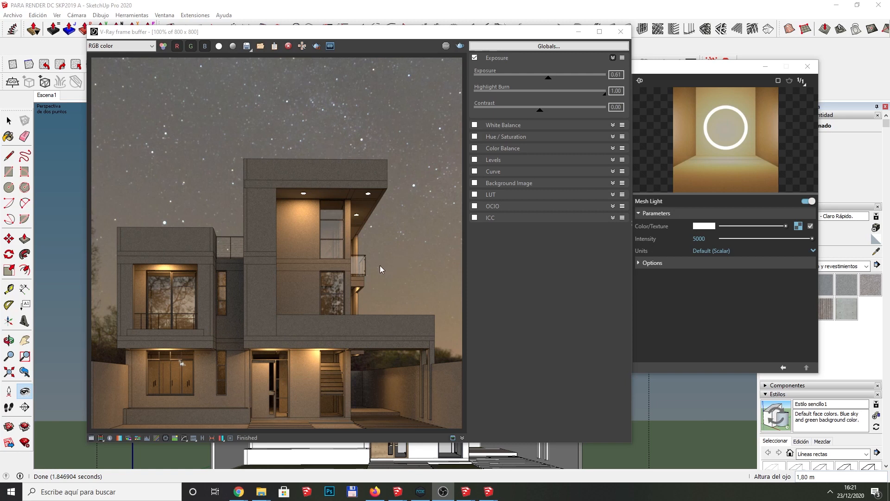
Step: Minimise the render and editor windows, make the CORTINA tag visible, and show the vegetacion tag briefly before hiding it again
left_click(579, 32)
left_click(766, 67)
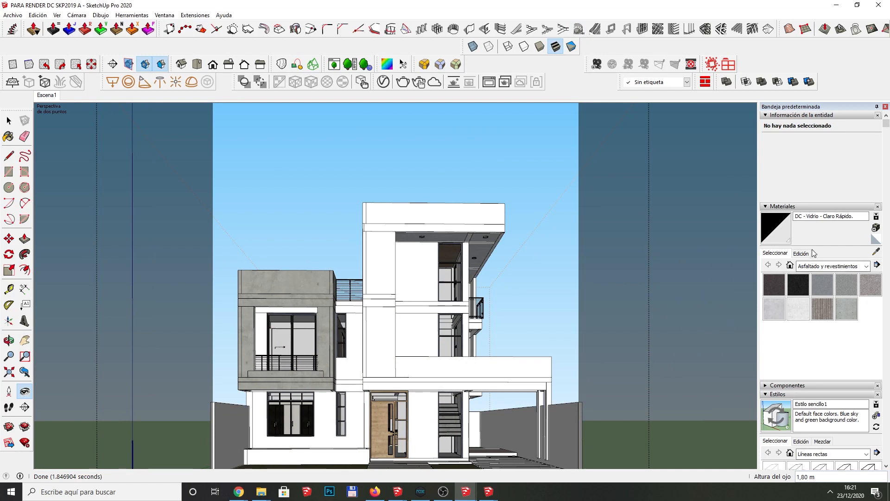
left_click(802, 254)
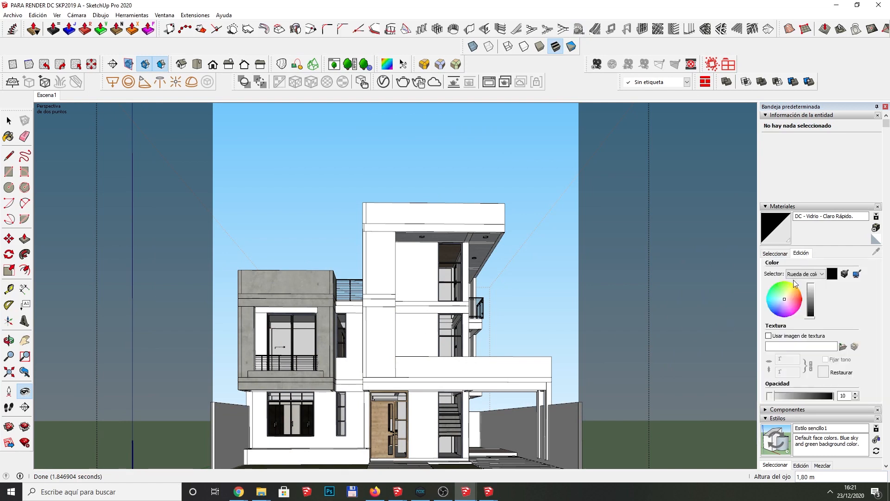
scroll(792, 287, "down", 6)
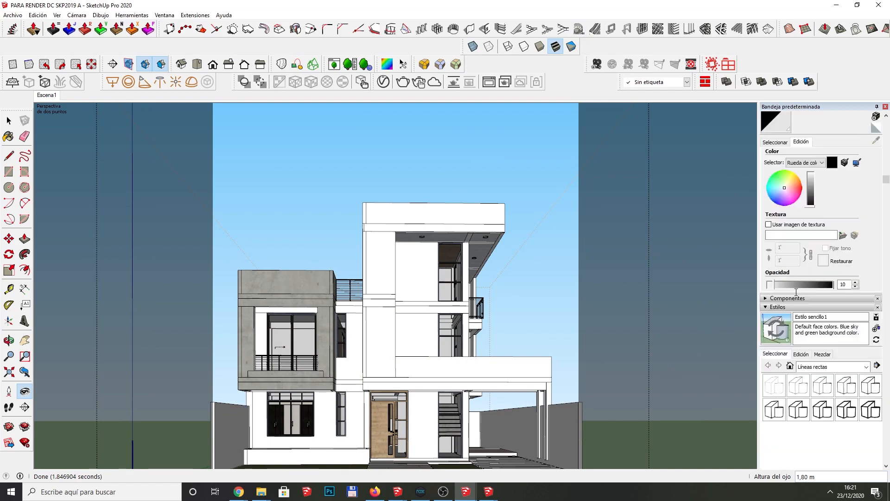
scroll(797, 313, "down", 3)
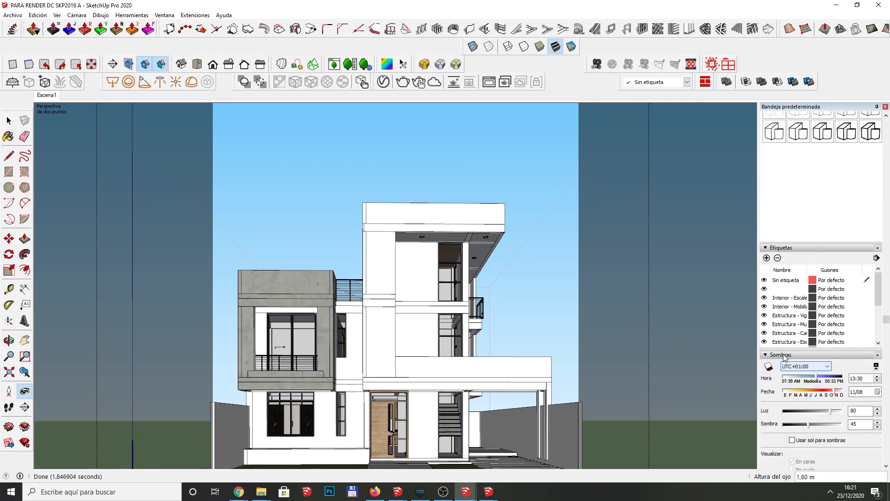
left_click_drag(878, 286, 878, 320)
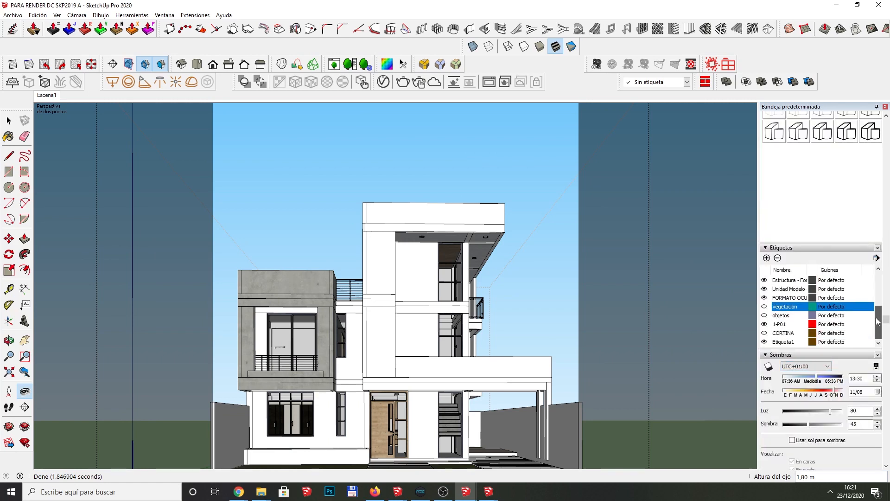
left_click(765, 307)
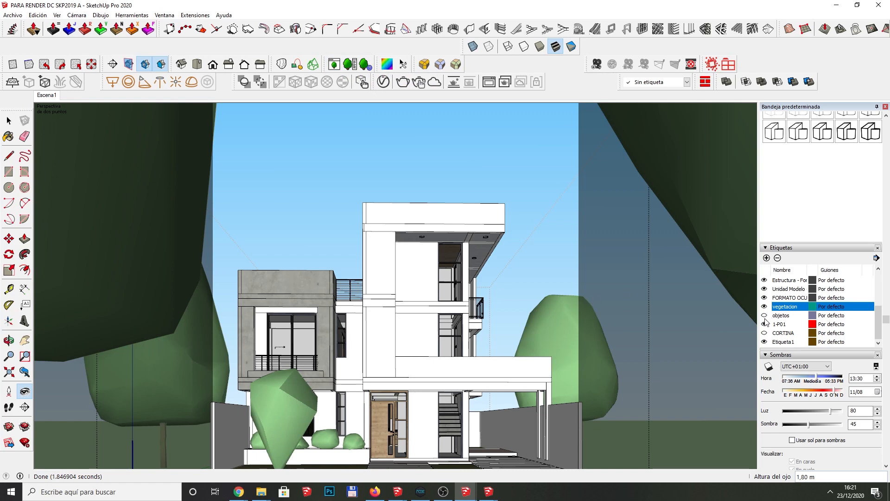
left_click(764, 333)
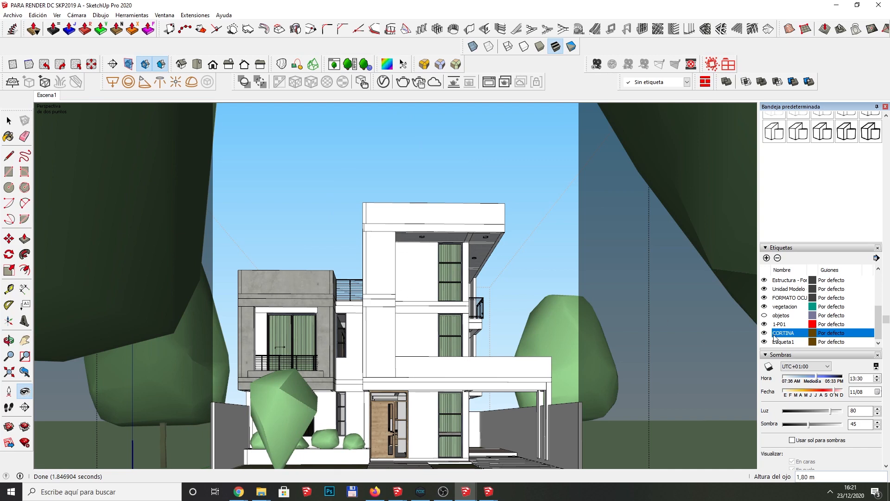
left_click(764, 306)
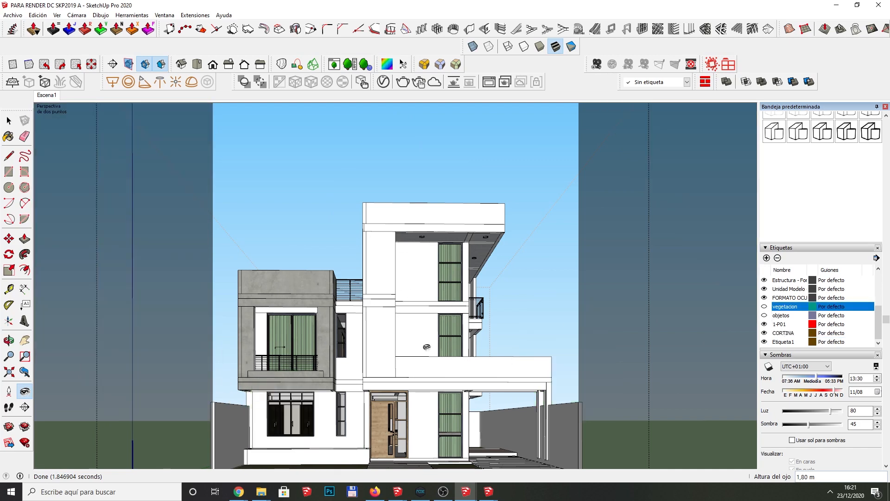
Step: Render the scene with the curtains from the V-Ray Asset Editor, and minimise the frame buffer and editor
left_click(385, 83)
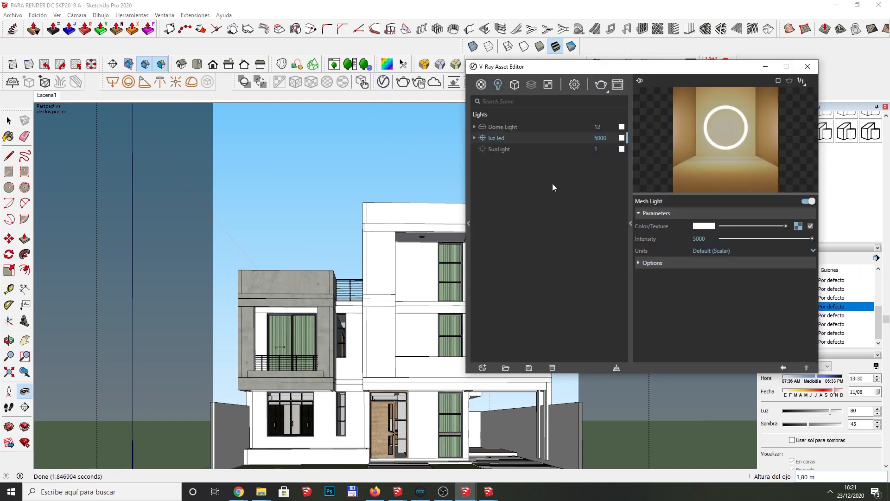
left_click(600, 85)
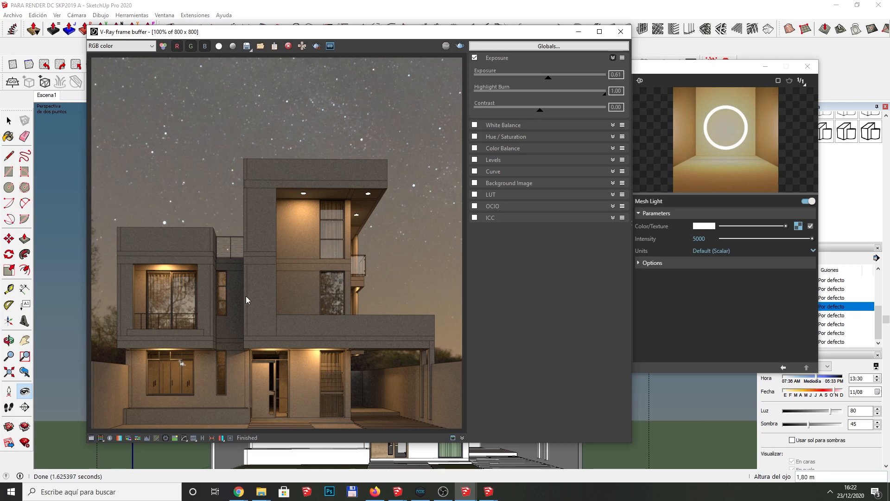
left_click(578, 31)
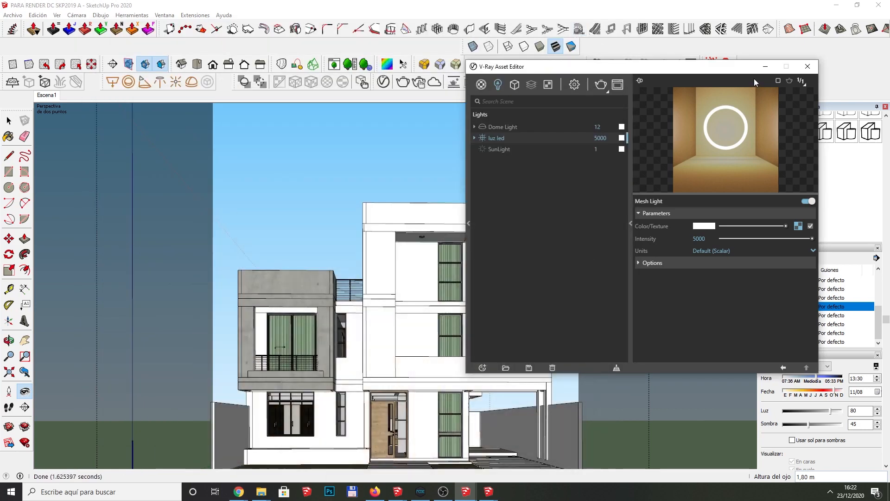
left_click(765, 66)
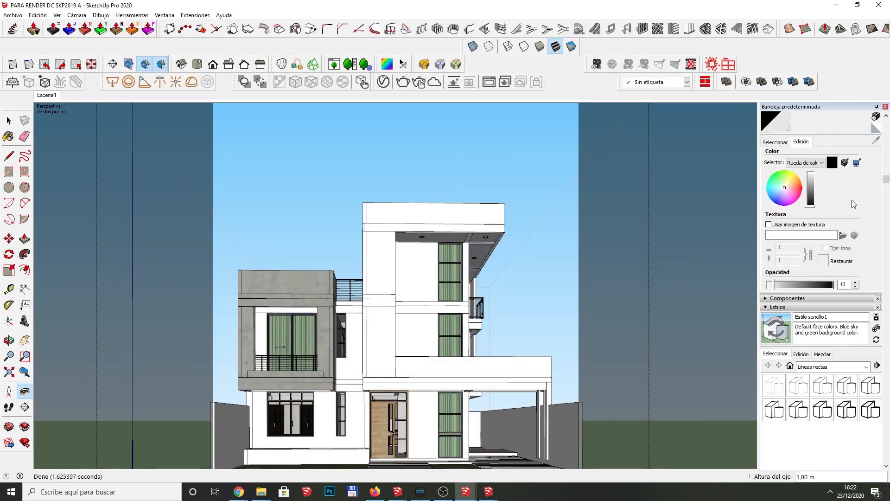
Step: Reopen the V-Ray Asset Editor and display the settings of the scene material dc - Curtain_Transparent_01_10cm
left_click(384, 82)
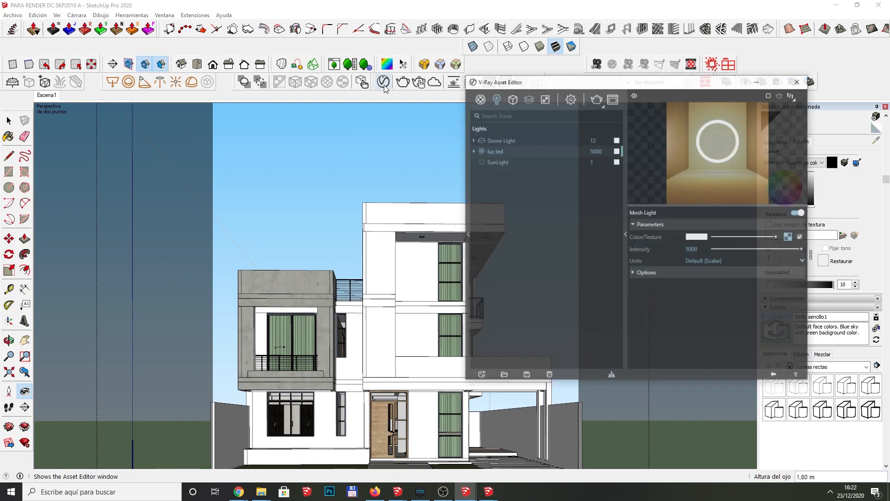
left_click(572, 85)
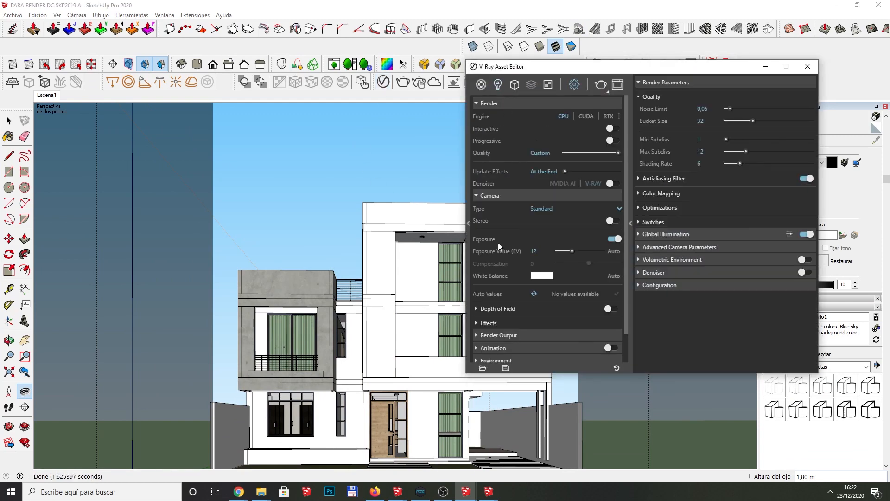
left_click(481, 85)
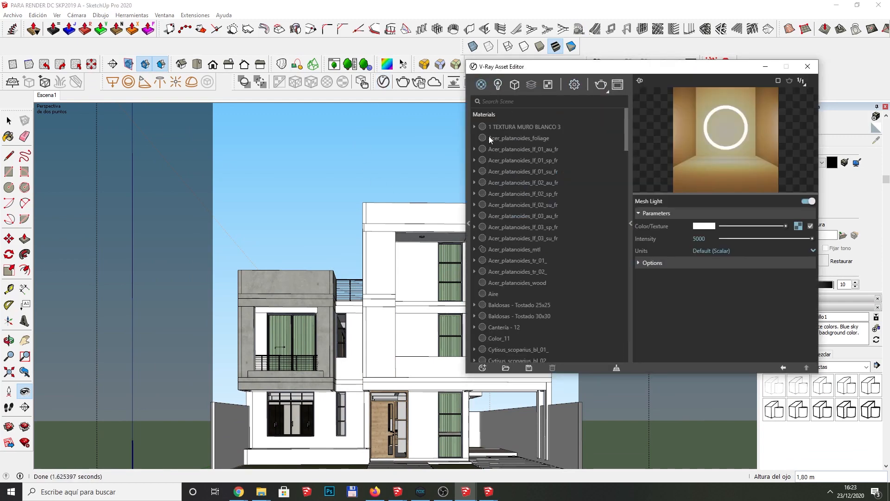
left_click_drag(627, 128, 633, 218)
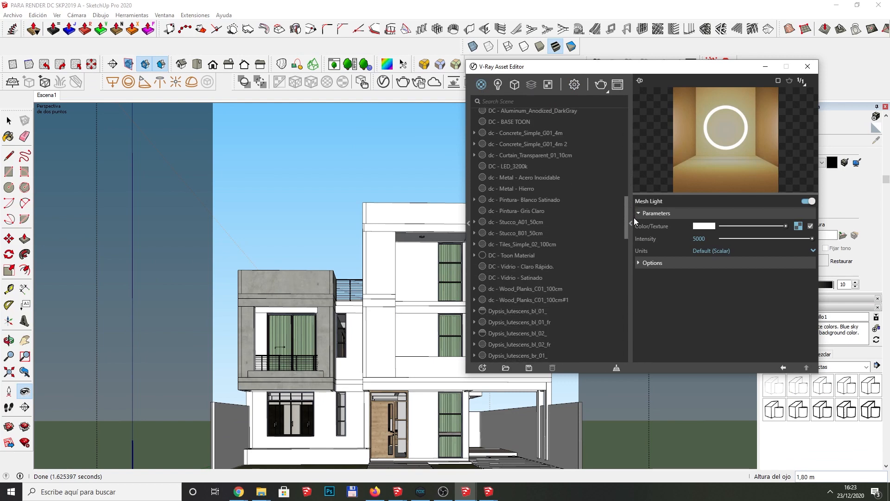
left_click(512, 155)
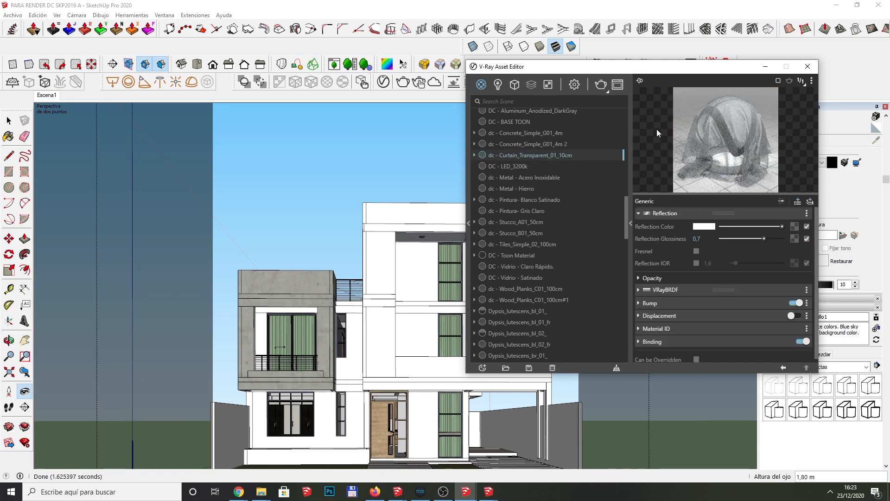
Step: Find Curtain Transparent 01 10cm in the material library's Fabric category and enlarge the library thumbnails
left_click(468, 222)
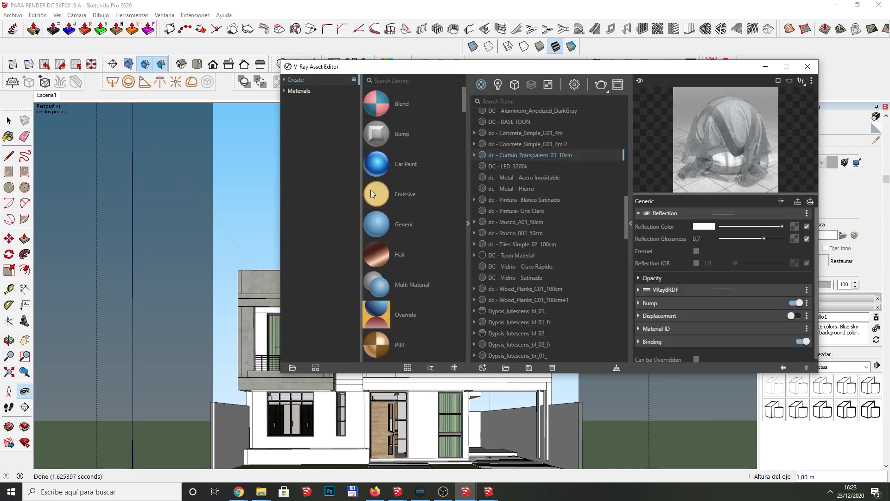
left_click(285, 92)
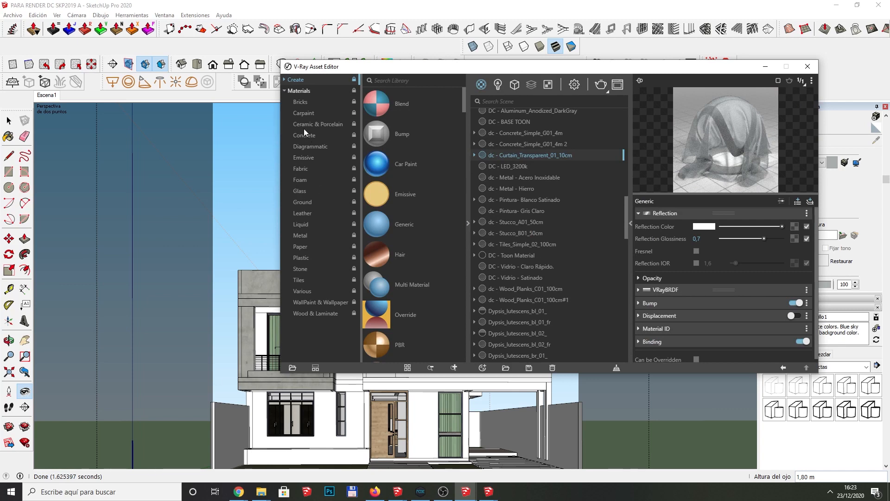
left_click(300, 170)
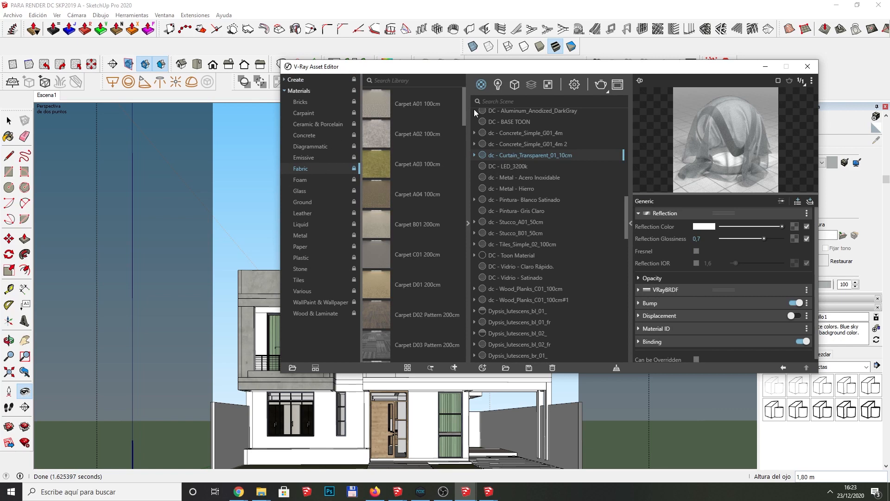
left_click_drag(465, 120, 467, 154)
left_click(402, 197)
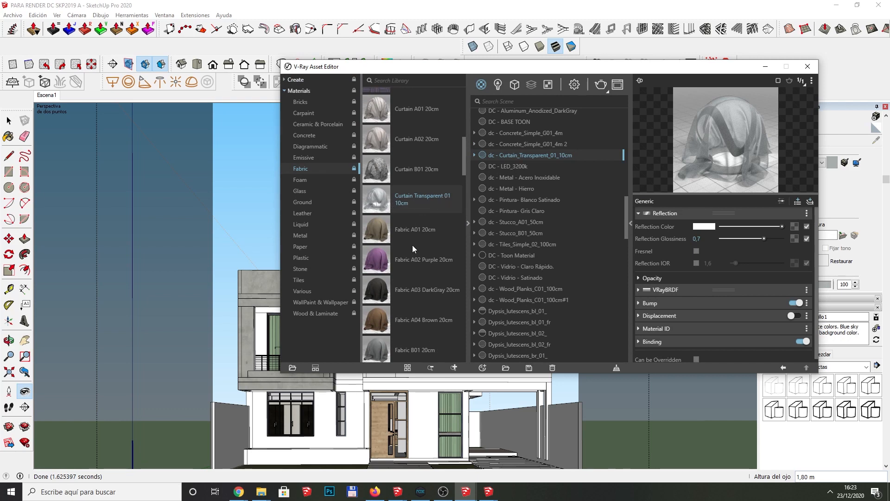
left_click(455, 368)
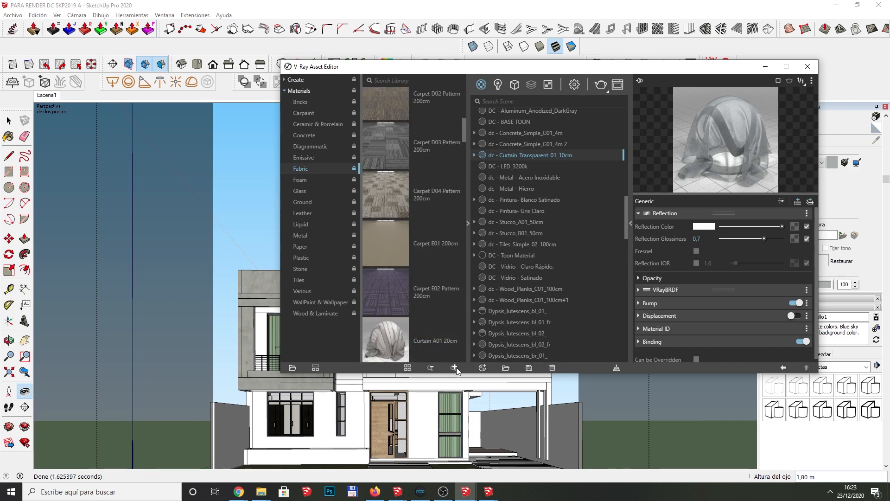
scroll(426, 279, "down", 5)
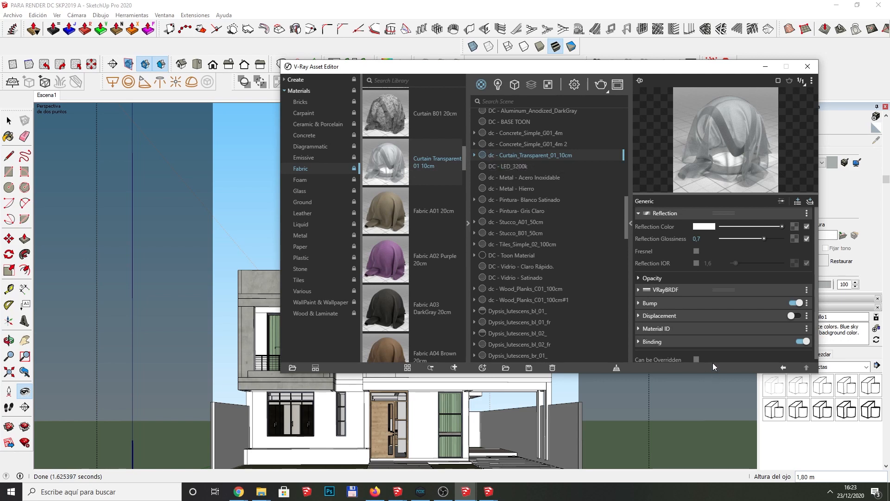
scroll(705, 319, "down", 1)
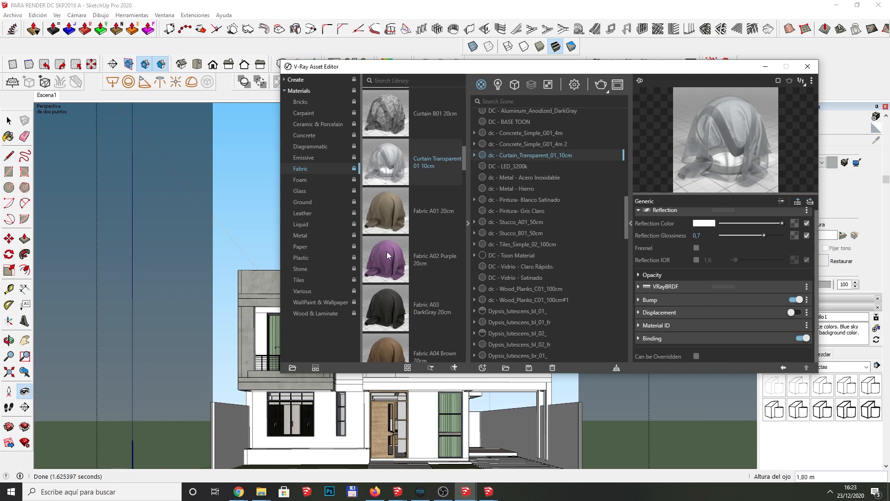
Step: Minimise the Asset Editor and activate the material sampler in the SketchUp materials browser
left_click(767, 68)
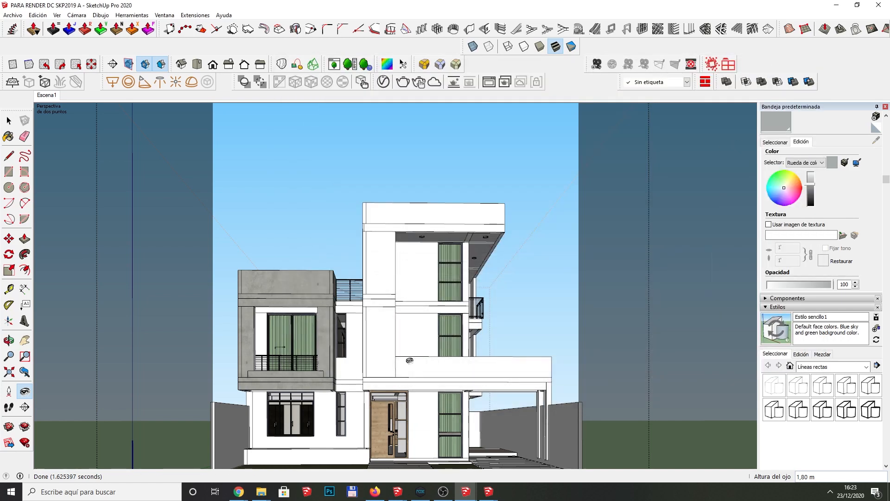
left_click(784, 143)
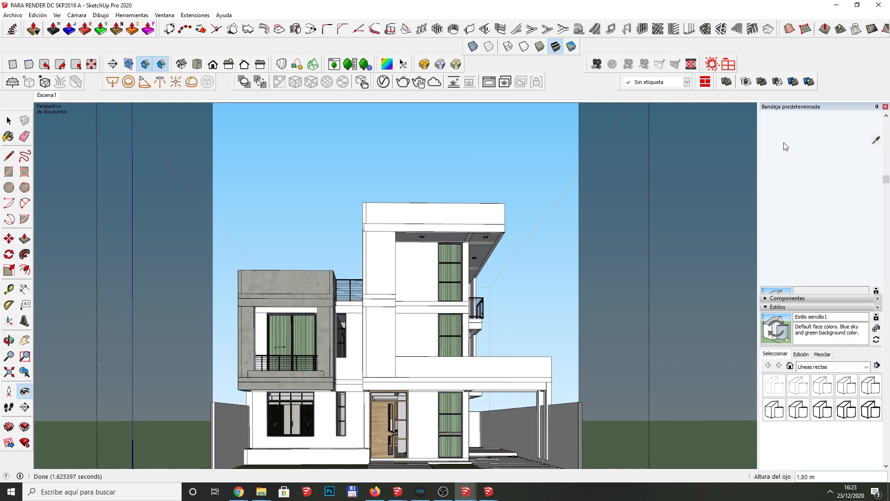
left_click(876, 140)
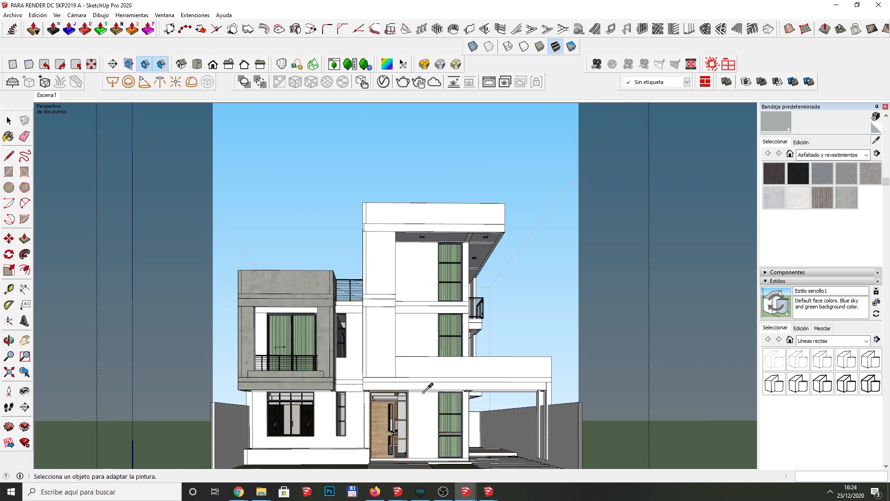
Step: Reopen the Asset Editor, show all library materials, and select the scene material dc - Stucco_A01_50cm
left_click(383, 82)
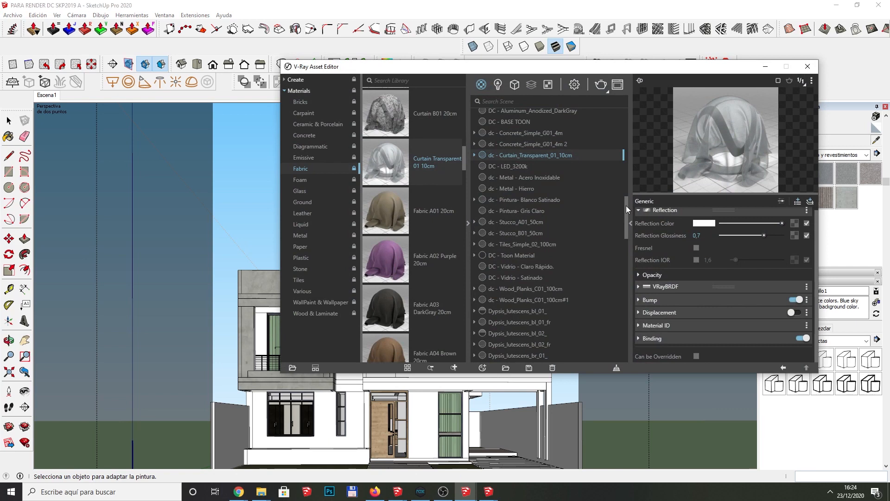
left_click(296, 93)
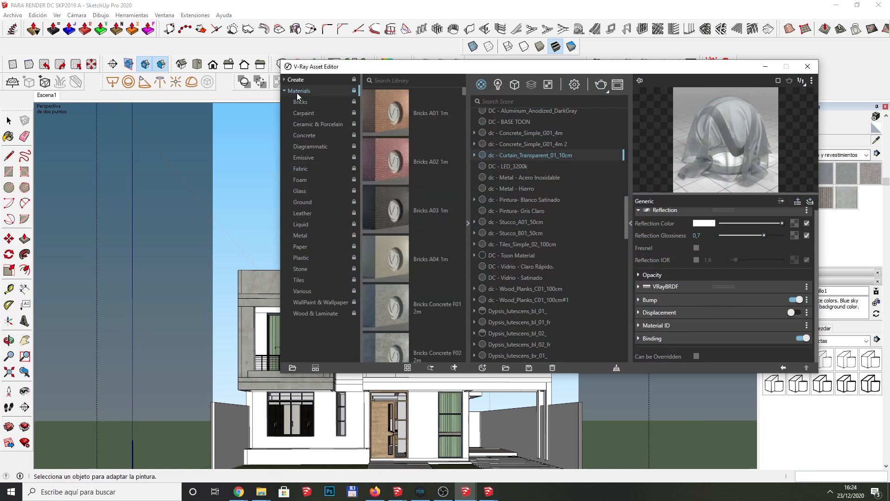
left_click(527, 222)
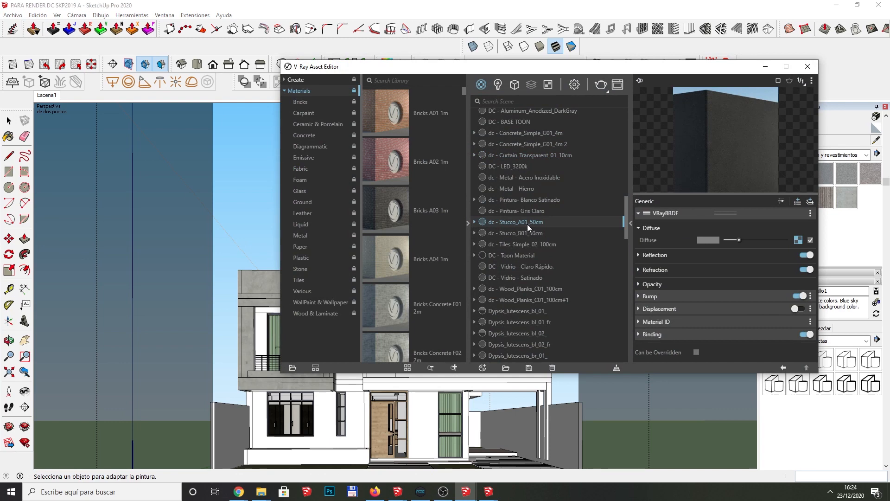
Step: Search the material library for "stu" and pick Stucco A01 50cm
left_click(397, 81)
type("stu")
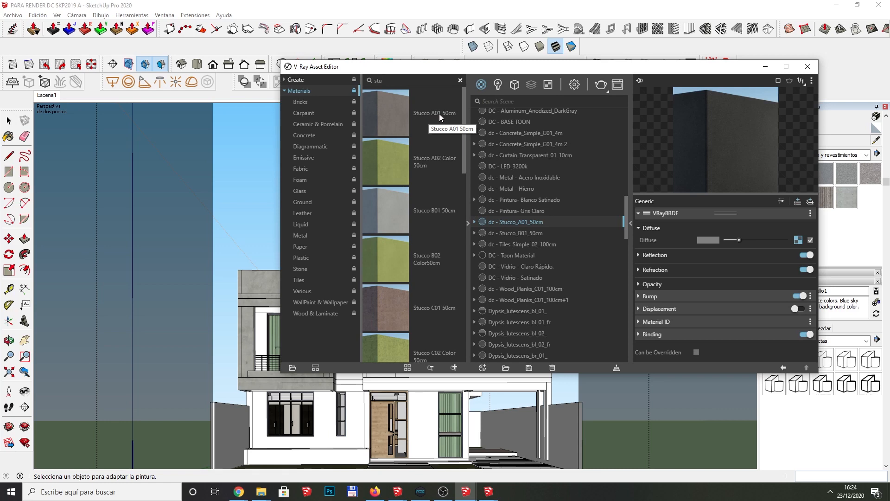
left_click_drag(388, 117, 485, 224)
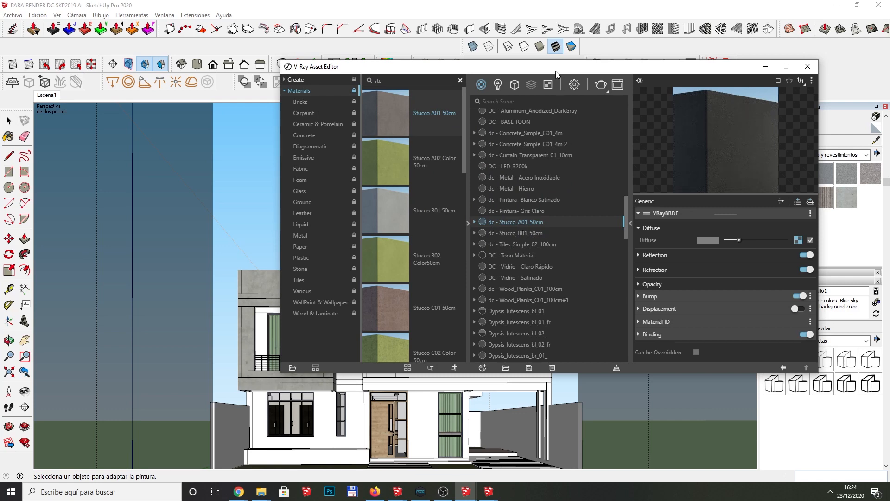
Step: Open the Color Correction map in the Diffuse slot of dc - Stucco_A01_50cm
left_click_drag(556, 73, 397, 81)
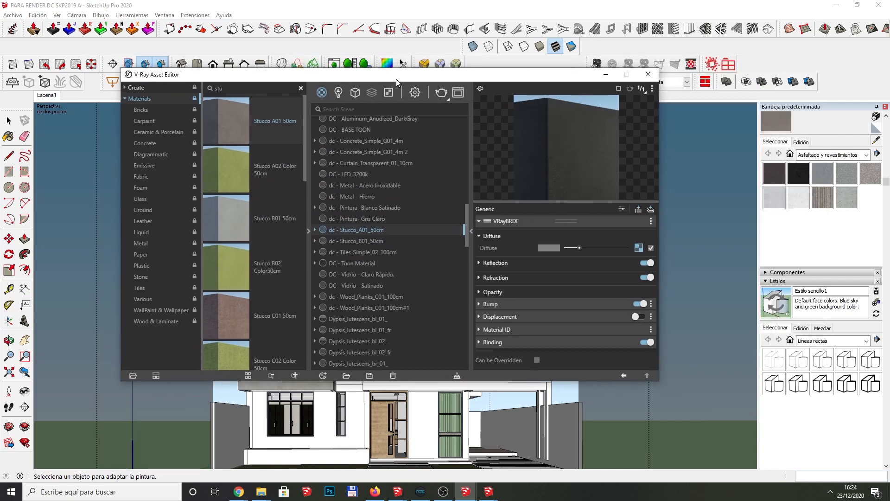
right_click(637, 252)
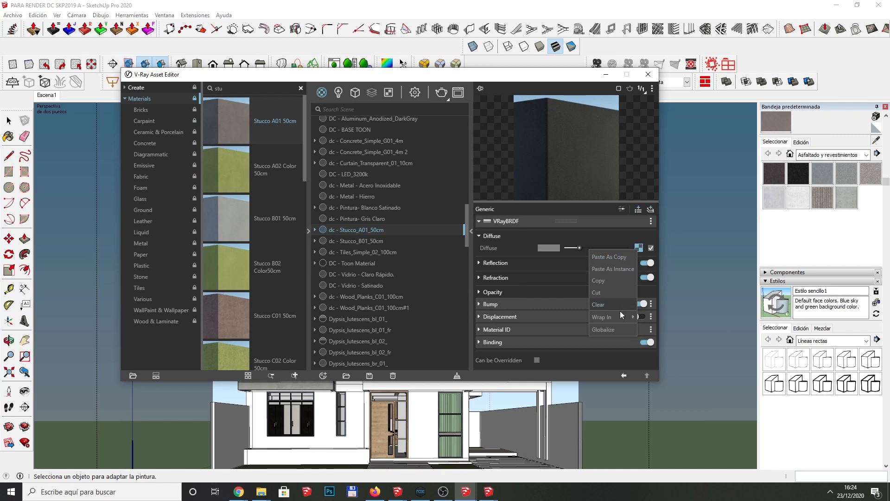
mouse_move(619, 317)
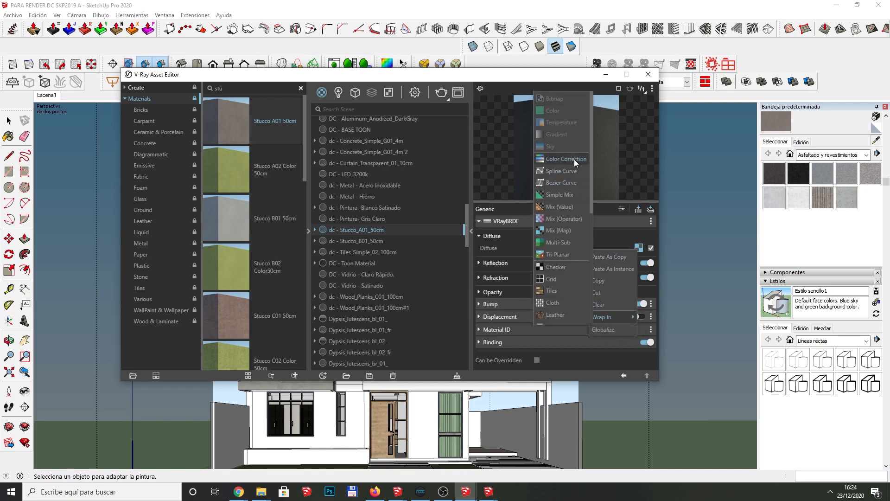
left_click(616, 233)
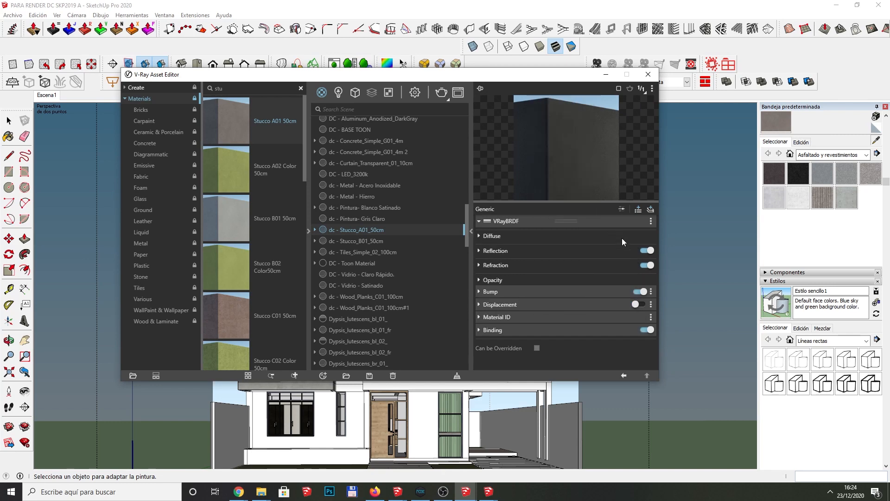
left_click(480, 236)
left_click(640, 250)
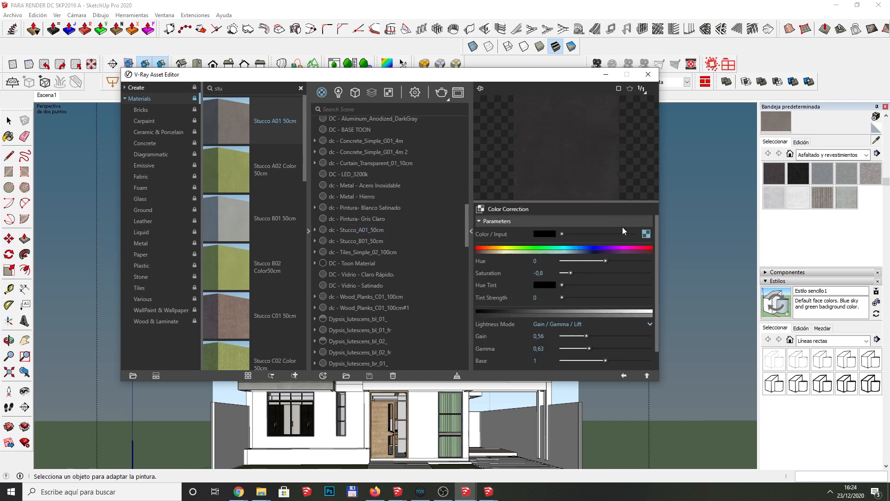
Step: Keep the Lightness Mode at Gain / Gamma / Lift and set both Gain and Gamma to 0,75
left_click(563, 323)
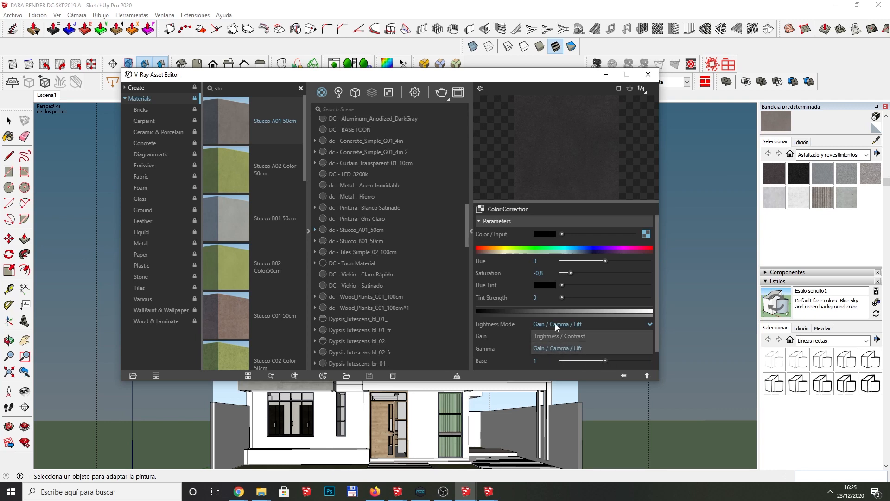
left_click(555, 324)
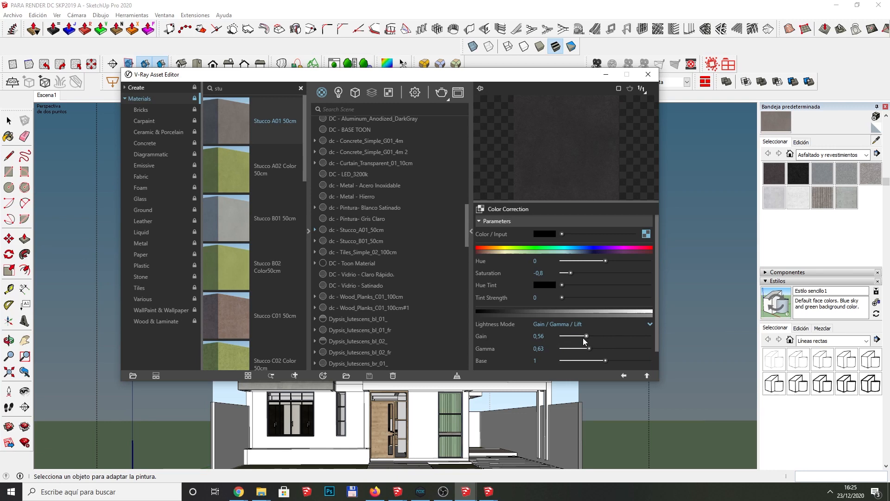
left_click_drag(588, 335, 539, 340)
left_click(548, 338)
type("75")
key("Return")
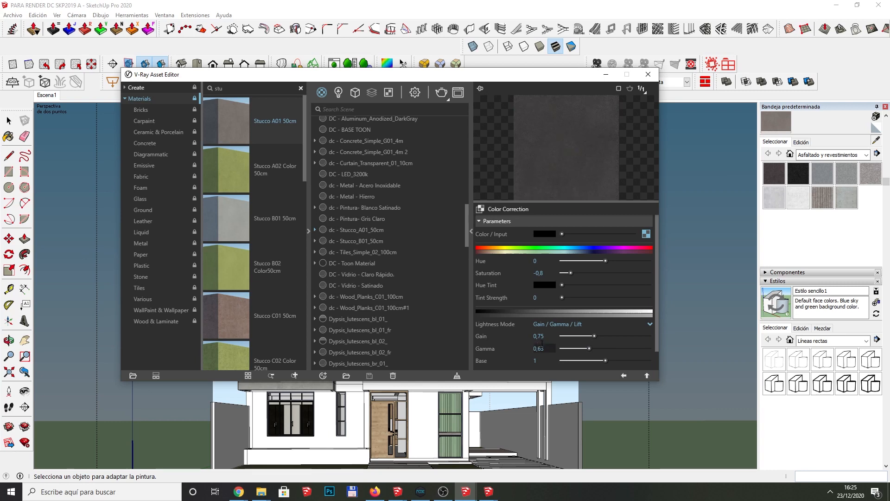
left_click_drag(543, 345, 539, 349)
type("75")
key("Return")
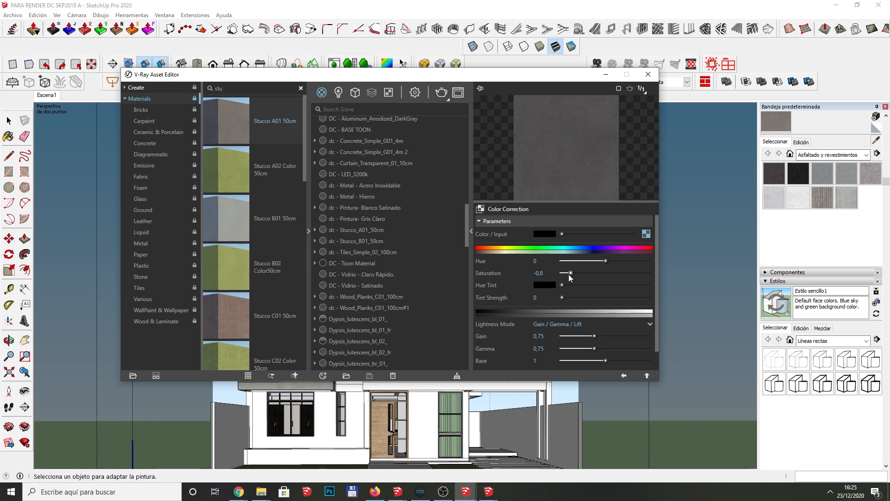
Step: Try a Color Correction saturation near zero, lower it to about -0,8, and return to the stucco material's settings
left_click_drag(582, 272, 606, 273)
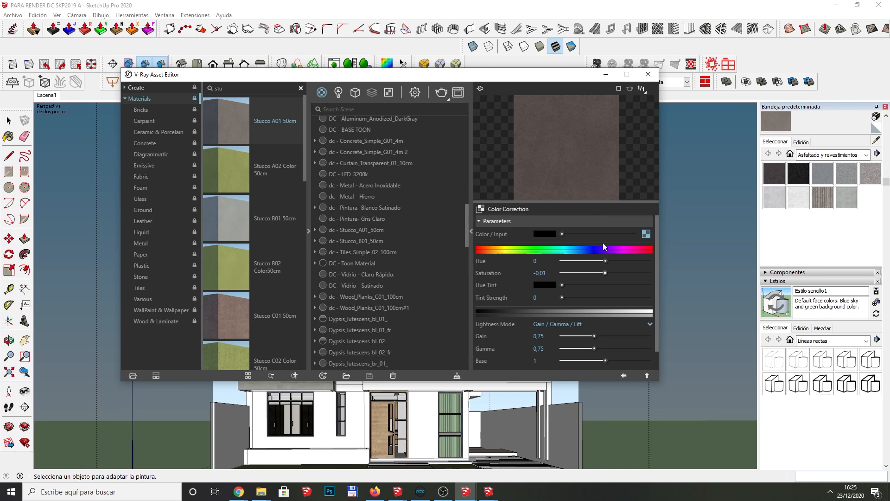
left_click_drag(605, 273, 575, 273)
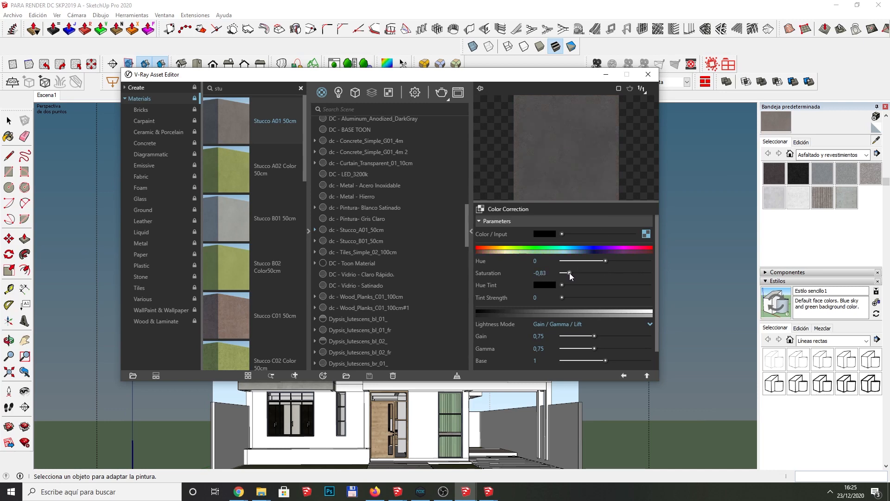
left_click_drag(567, 272, 568, 273)
left_click(647, 375)
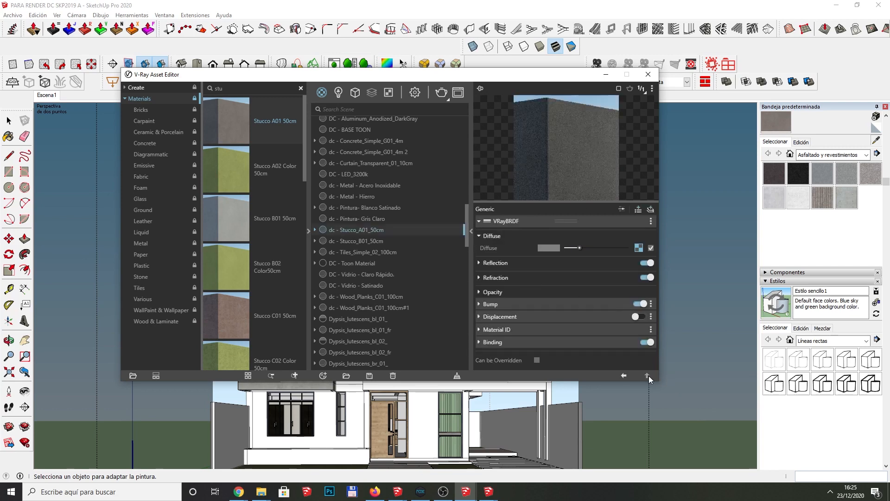
Step: Slightly lighten the stucco material's Reflection Color and minimise the Asset Editor
left_click(482, 263)
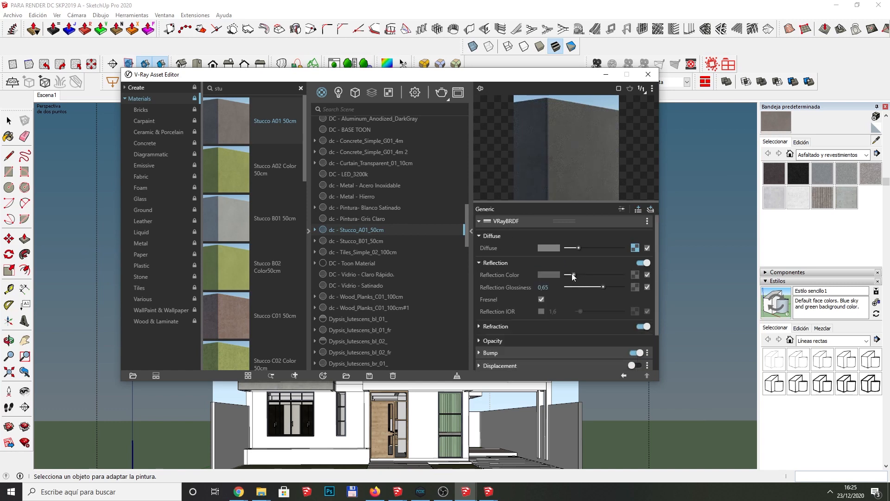
left_click_drag(574, 276, 577, 276)
left_click(607, 75)
Step: Select the top parapet, inspect the house from both sides, and restore the Escena1 view
left_click(8, 122)
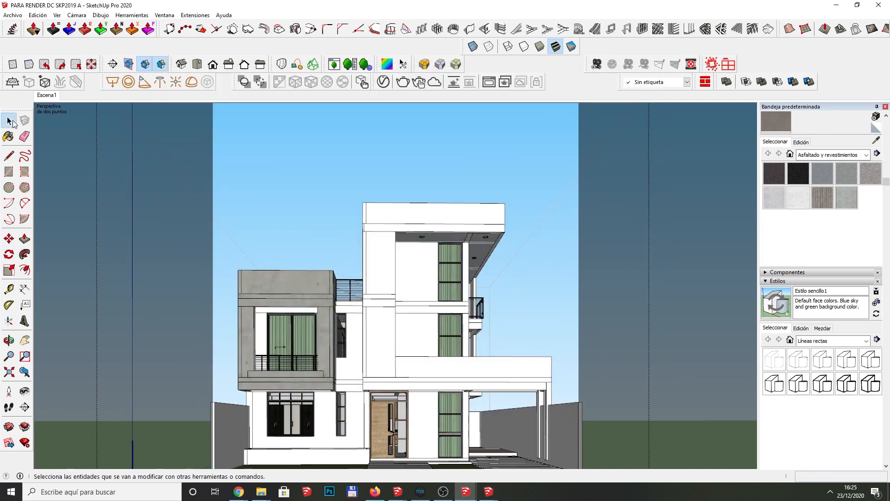
left_click(450, 213)
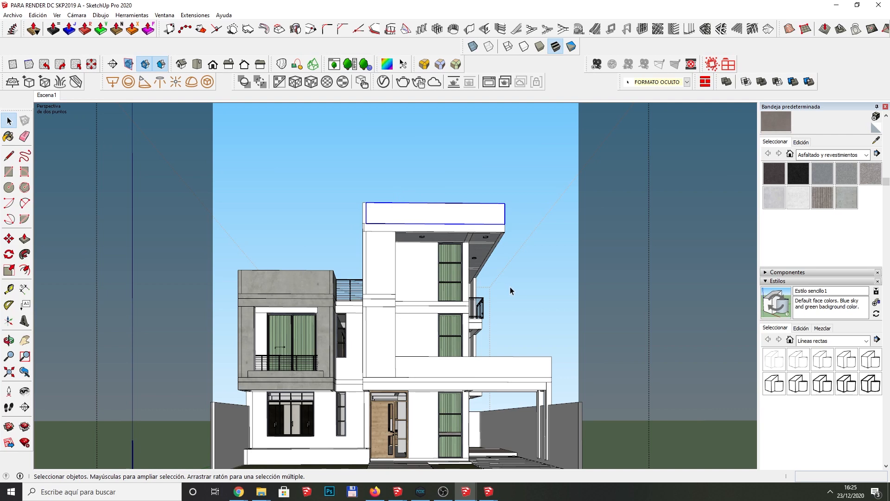
middle_click_drag(491, 295, 433, 258)
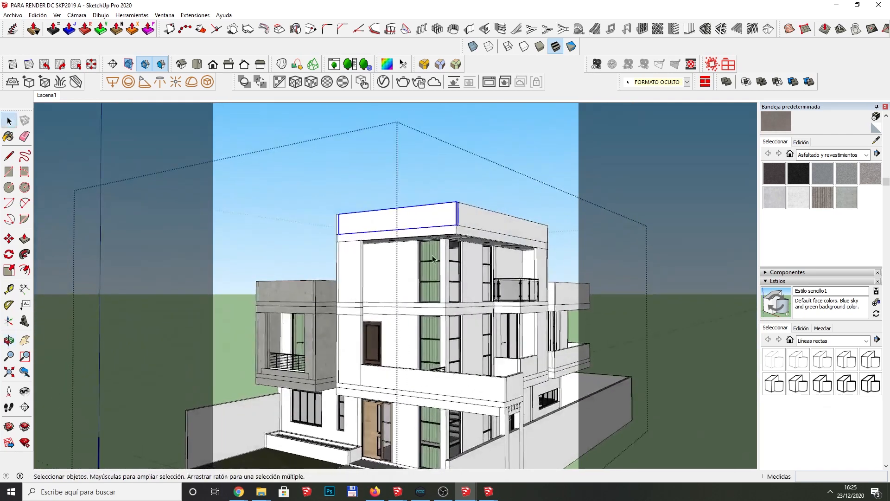
middle_click_drag(421, 381, 548, 330)
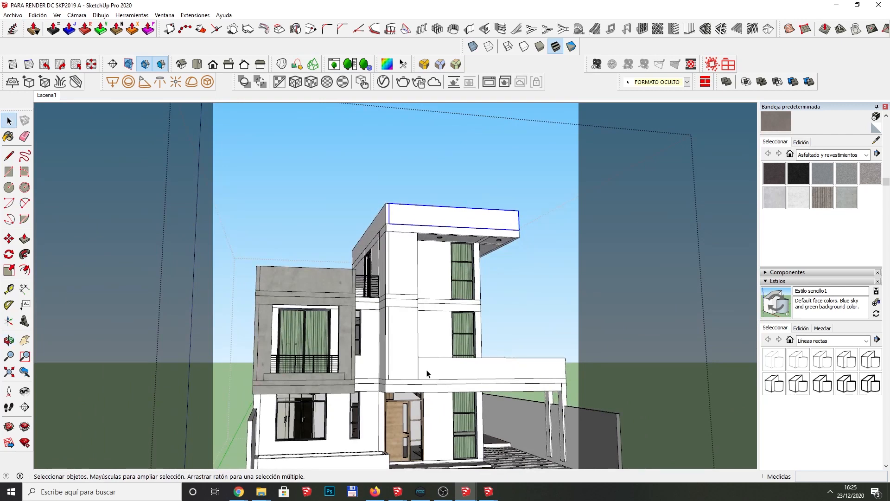
left_click(48, 97)
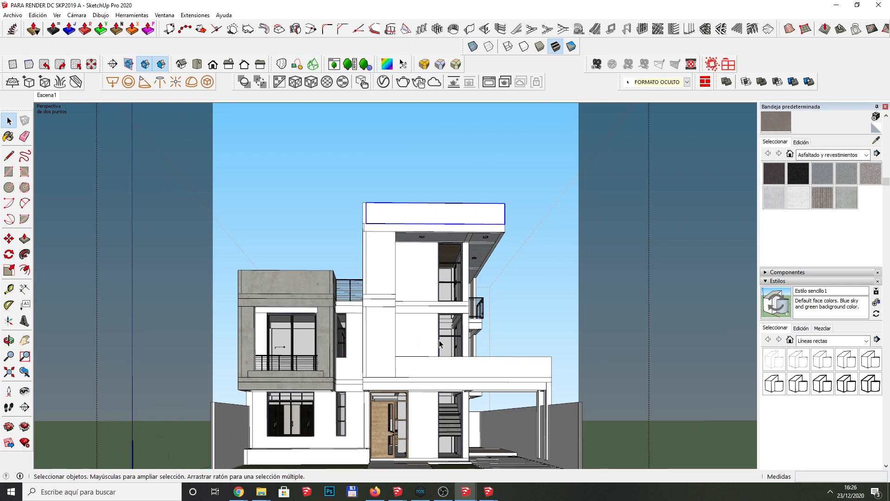
Step: Open the top parapet group and paint its front face with dc - Stucco_A01_50cm
double_click(391, 221)
left_click_drag(303, 185, 623, 268)
key("b")
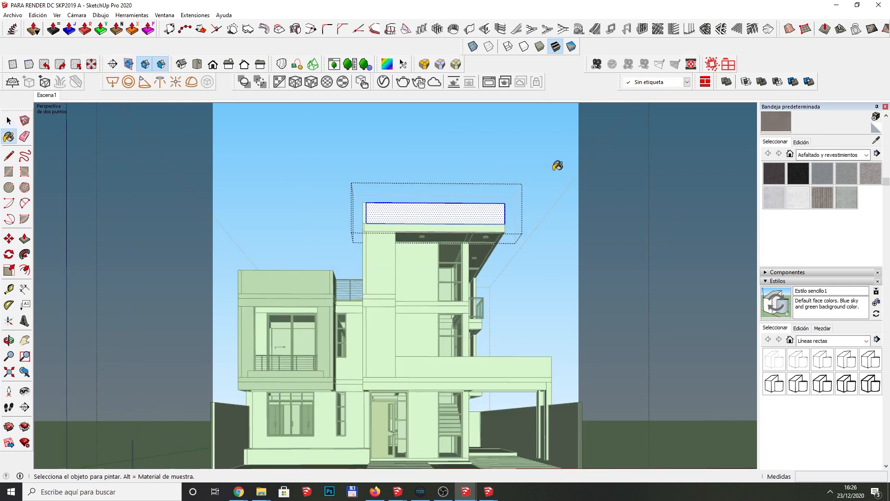
left_click(417, 213)
key("space")
Step: Paint the front face of the wall section directly below the roof with dc - Stucco_A01_50cm
left_click(388, 252)
double_click(388, 252)
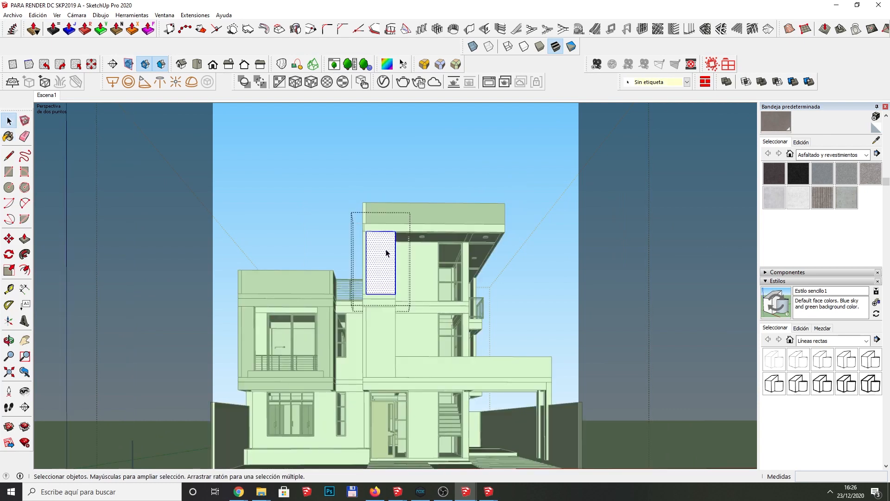
key("b")
left_click(387, 253)
key("space")
Step: Open the slab band group below the top parapet and select its front face
left_click(417, 230)
left_click(418, 229)
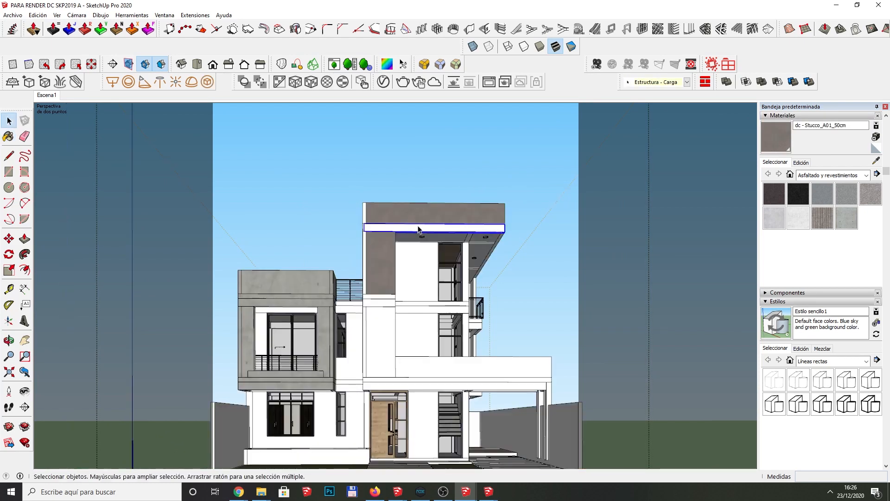
left_click(324, 214)
left_click(554, 230)
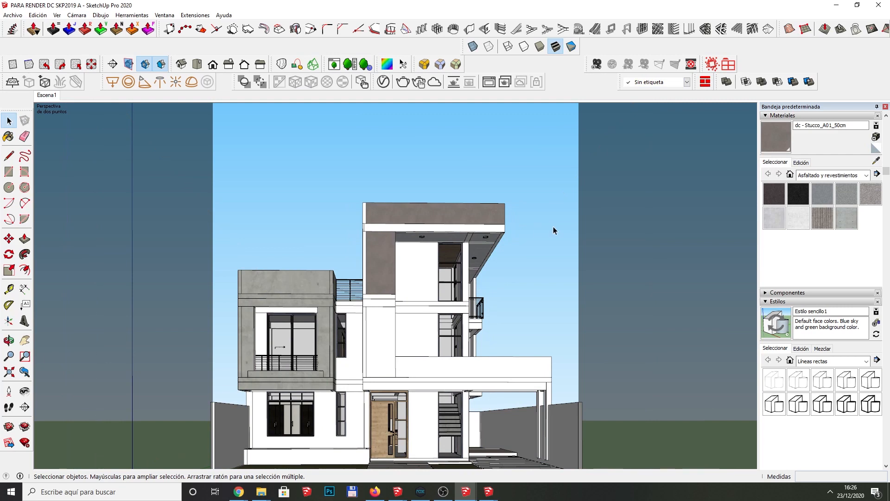
double_click(430, 226)
left_click(328, 210)
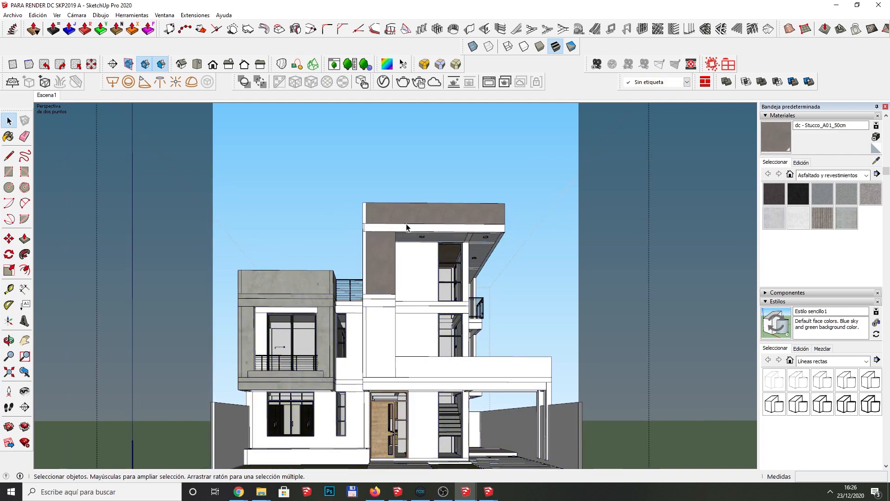
double_click(411, 230)
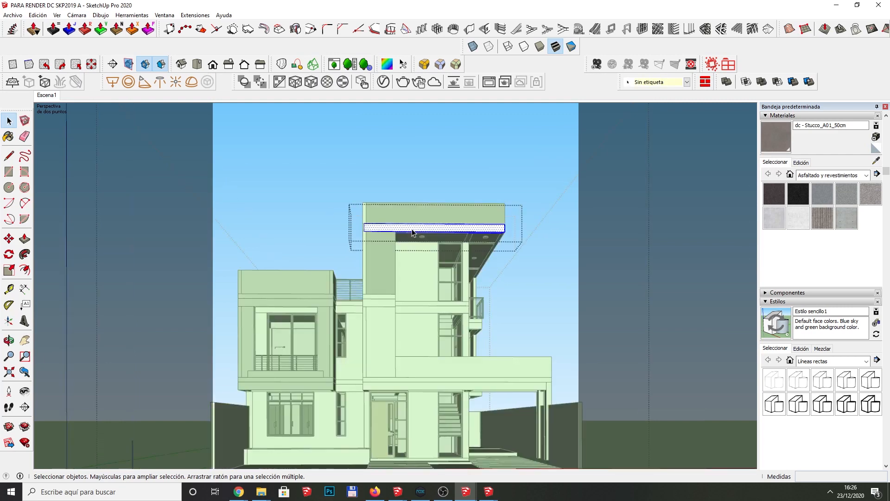
key("Escape")
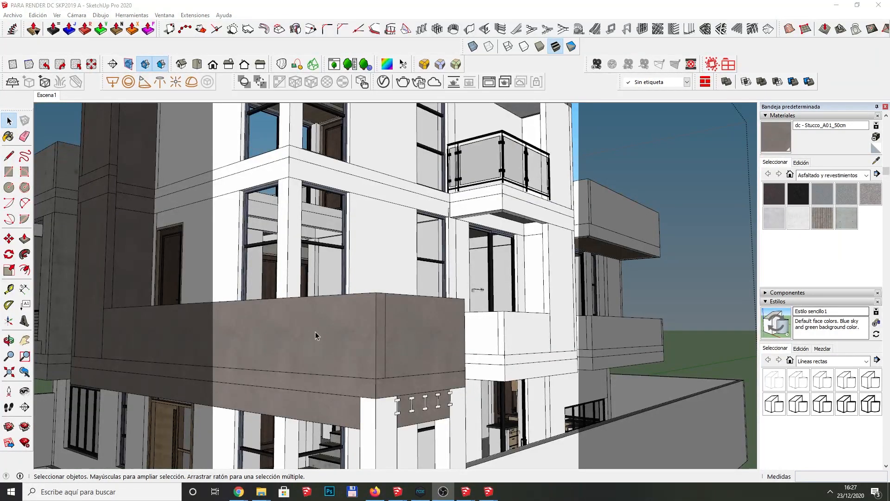
Step: Open the carport's corner column and draw an edge about 0,20 m long across its front face, level with the beam's underside
scroll(370, 413, "up", 5)
double_click(371, 416)
left_click(371, 420)
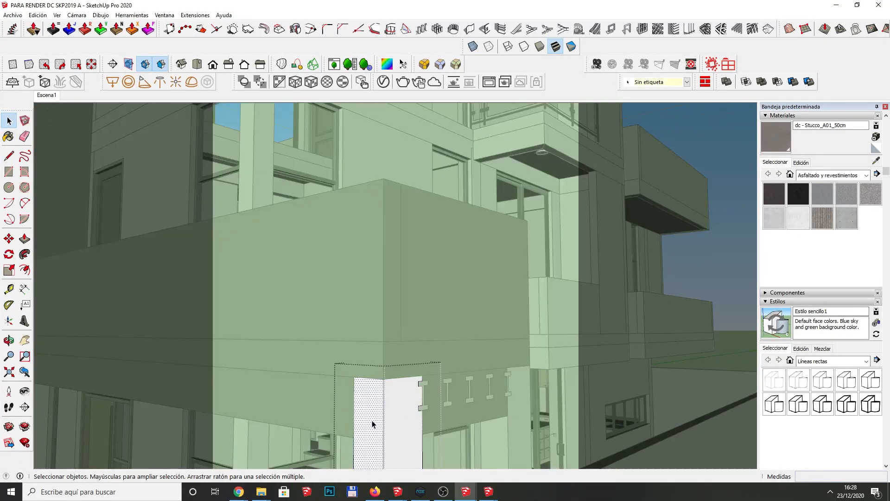
key("l")
left_click(353, 437)
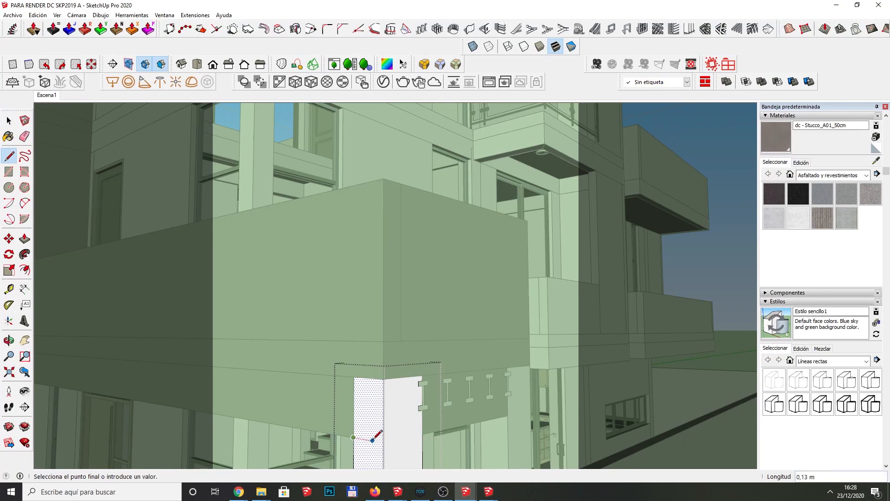
left_click(383, 441)
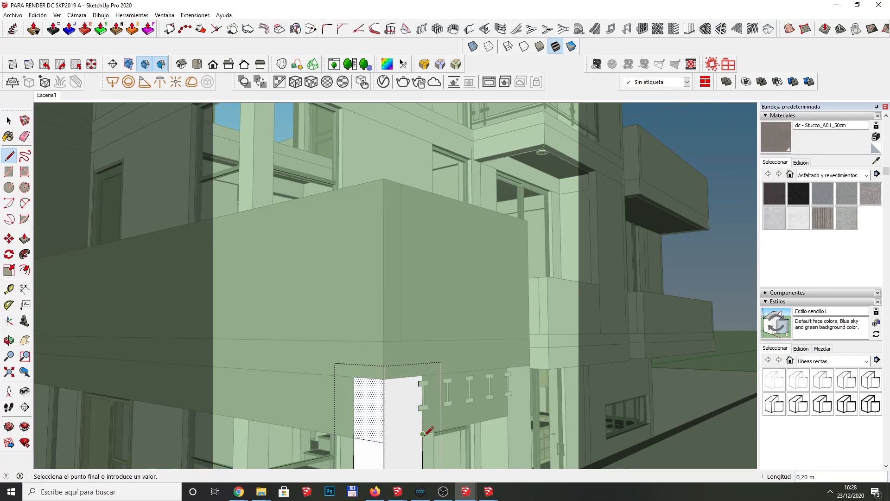
Step: Paint the upper part of the carport's corner column with dc - Stucco_A01_50cm and leave the group
key("b")
left_click(388, 416)
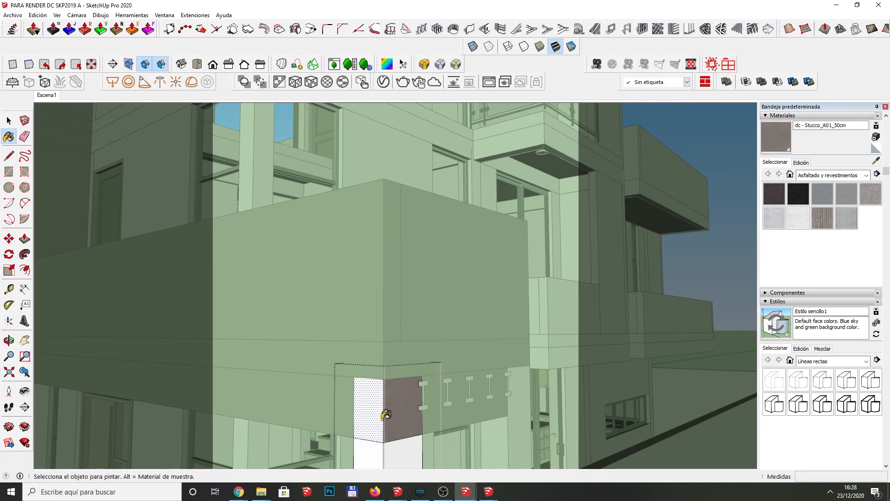
left_click(389, 416)
middle_click_drag(391, 416, 508, 367)
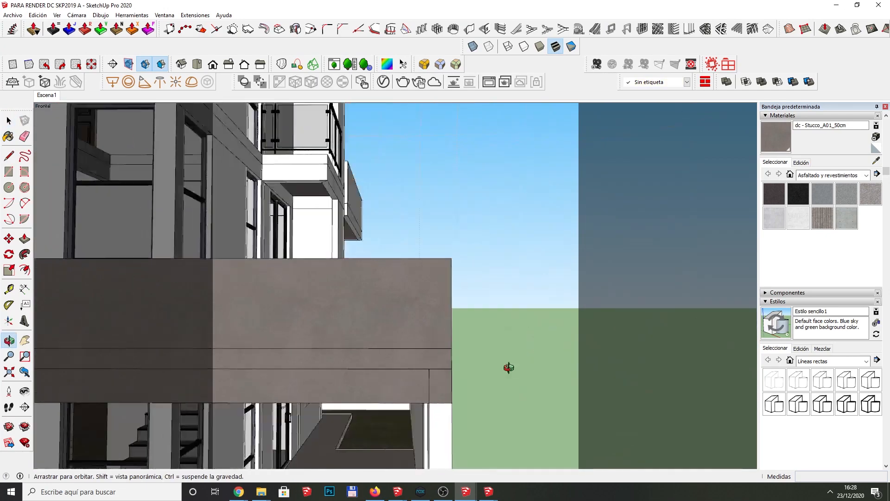
key("space")
scroll(316, 154, "down", 5)
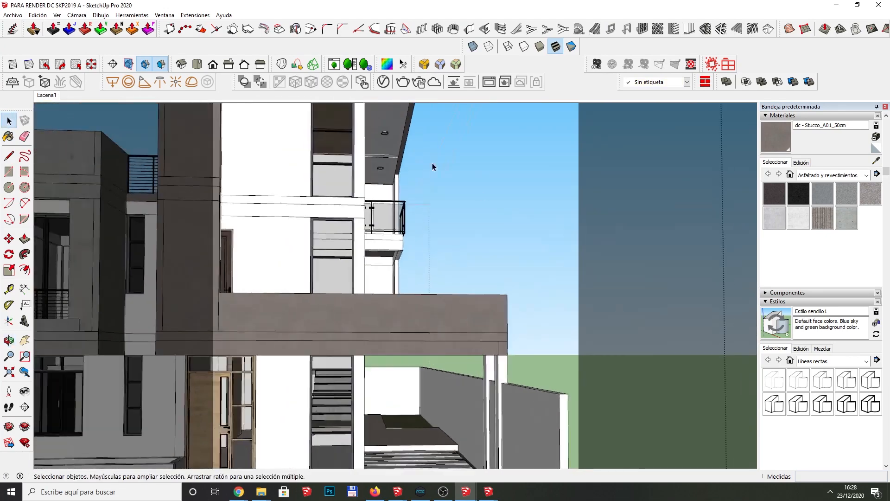
Step: Return to the scene view and paint the narrow unpainted strip at the end of the top parapet with dc - Stucco_A01_50cm
key("1")
scroll(392, 218, "up", 2)
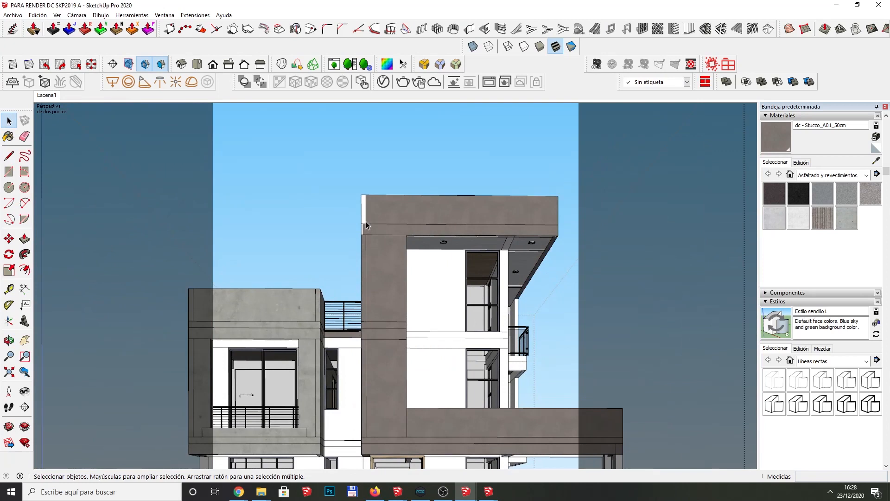
left_click(363, 211)
key("b")
left_click(364, 212)
mouse_move(365, 217)
middle_mouse_down()
mouse_move(441, 252)
mouse_move(465, 275)
middle_mouse_up()
key("space")
left_click(466, 277)
Step: Open the slab band below the parapet and paint its short white side face next to the corner with dc - Stucco_A01_50cm
scroll(466, 273, "up", 1)
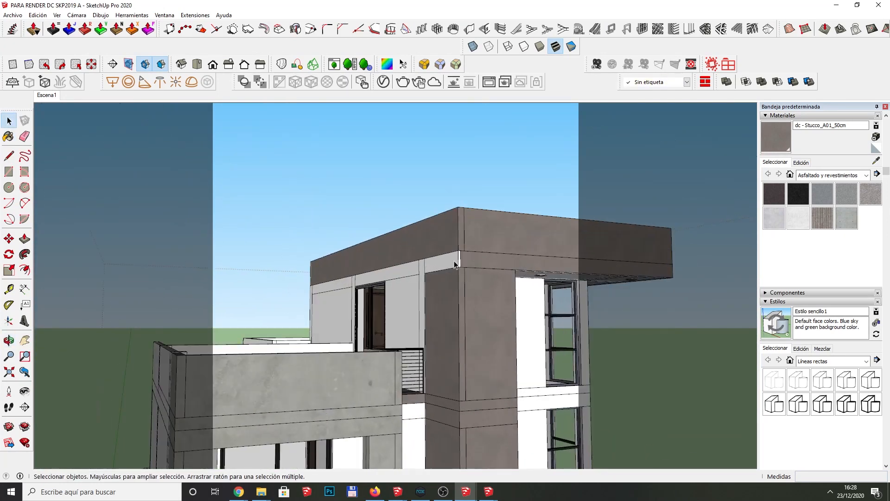
double_click(454, 261)
double_click(455, 261)
triple_click(454, 261)
key("b")
left_click(458, 260)
key("space")
left_click(462, 277)
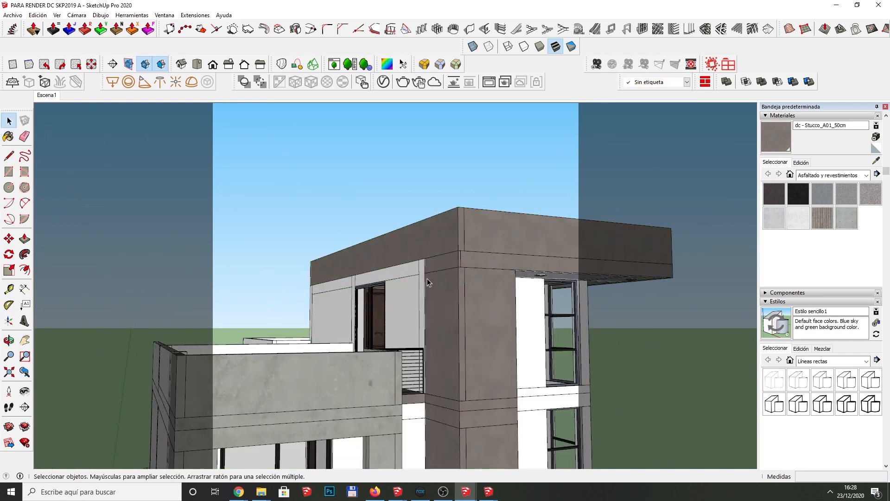
left_click(421, 355)
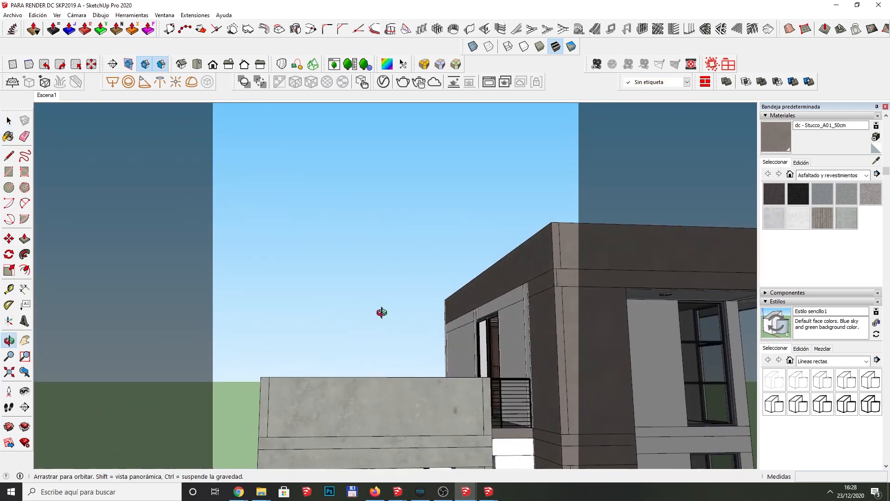
Step: Examine the painted stucco volumes of the facade from several angles and return to the Escena1 view
left_click_drag(445, 241, 538, 393)
middle_click_drag(516, 372, 413, 332)
scroll(413, 332, "down", 4)
middle_click_drag(497, 343, 413, 311)
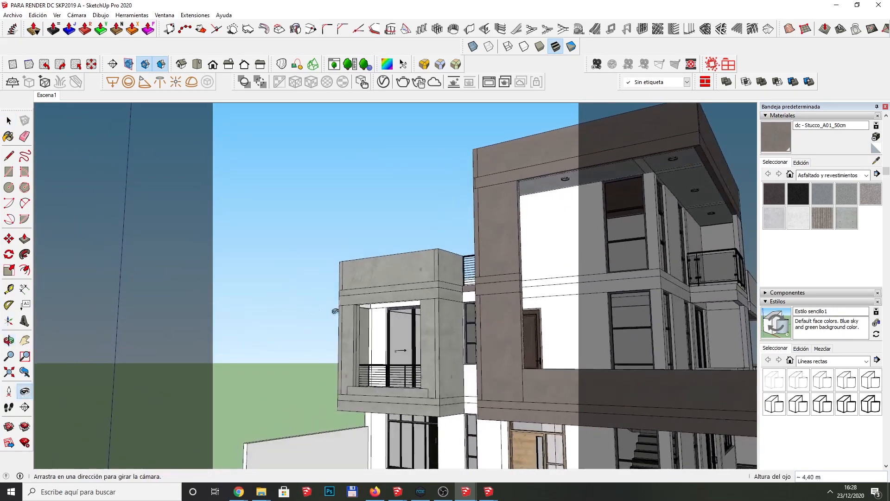
scroll(335, 312, "down", 5)
middle_click_drag(522, 355, 636, 373)
scroll(463, 377, "up", 3)
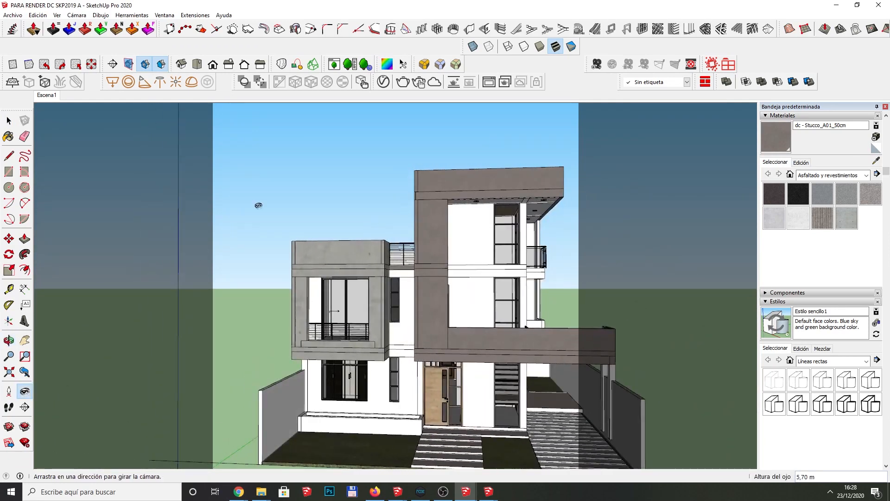
left_click(54, 99)
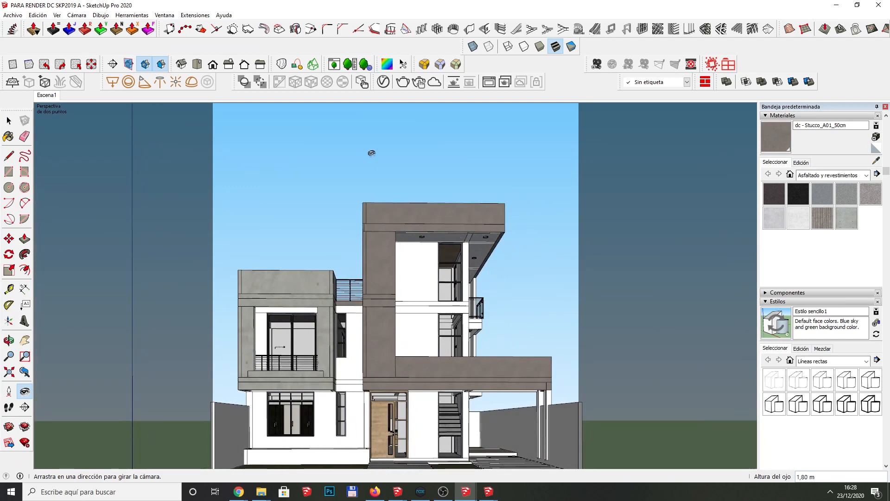
Step: Show the texture settings of dc - Stucco_A01_50cm and review the material's preview in the V-Ray Asset Editor
left_click(800, 163)
left_click(791, 268)
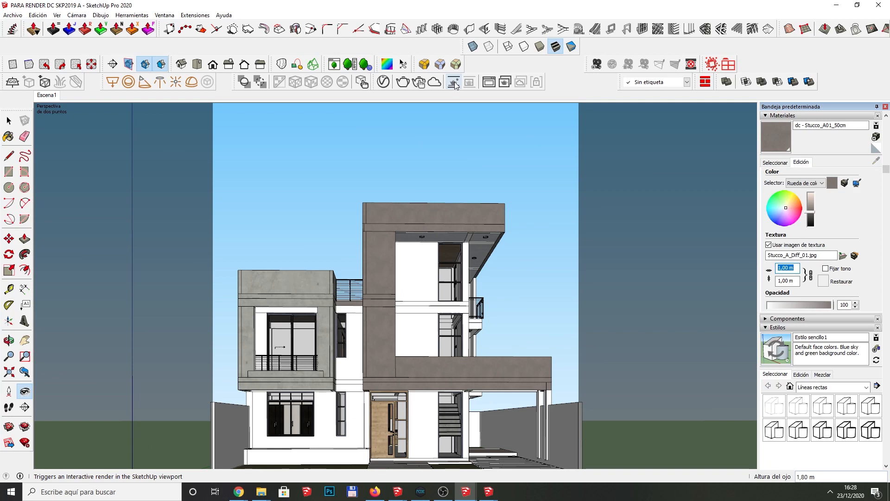
left_click(387, 64)
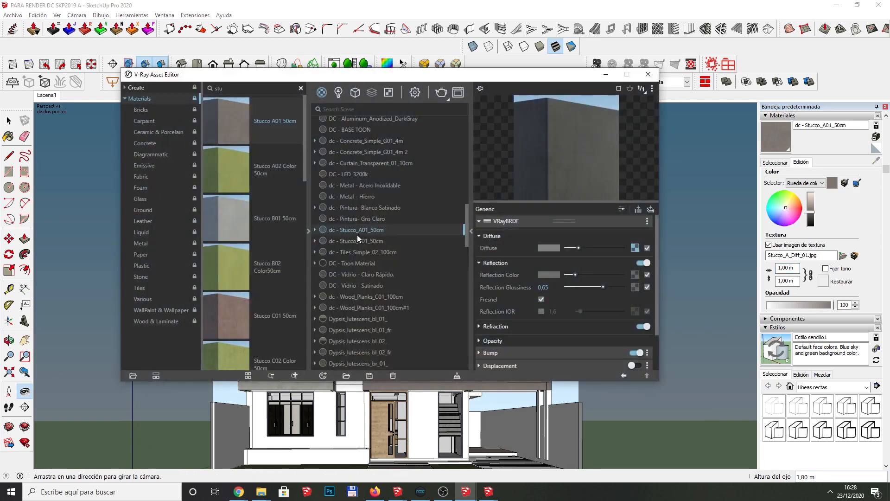
left_click(371, 240)
left_click(374, 230)
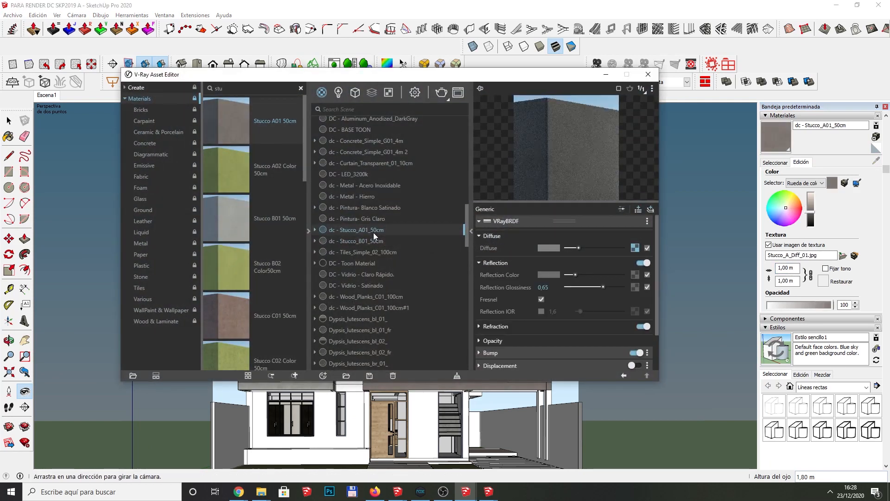
left_click(606, 74)
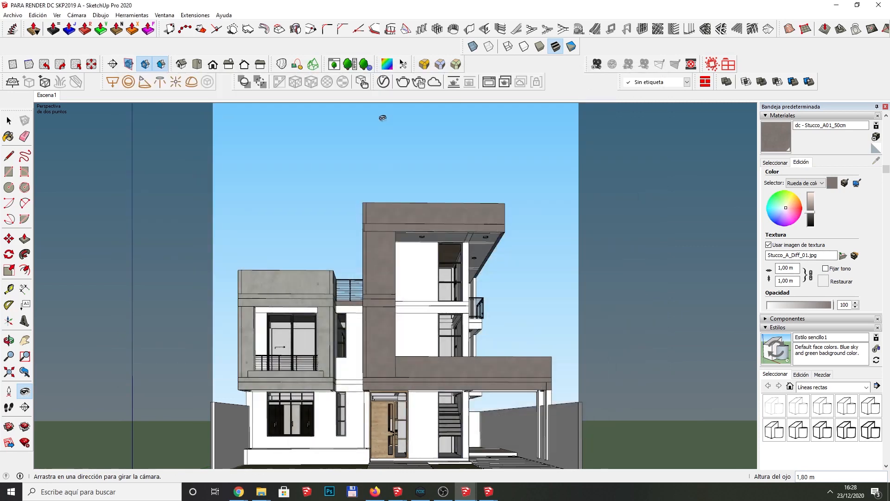
Step: Set the texture size of dc - Stucco_A01_50cm to 2,00 m and return to the Escena1 view
scroll(367, 217, "up", 10)
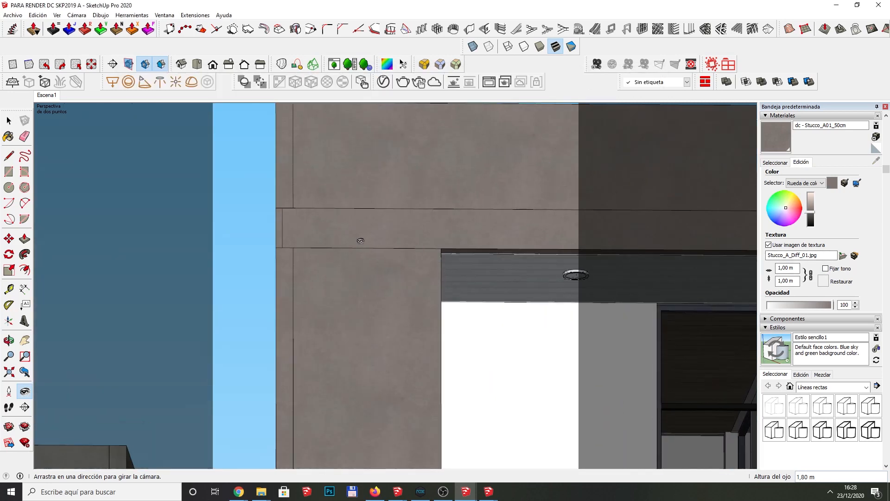
scroll(327, 228, "up", 4)
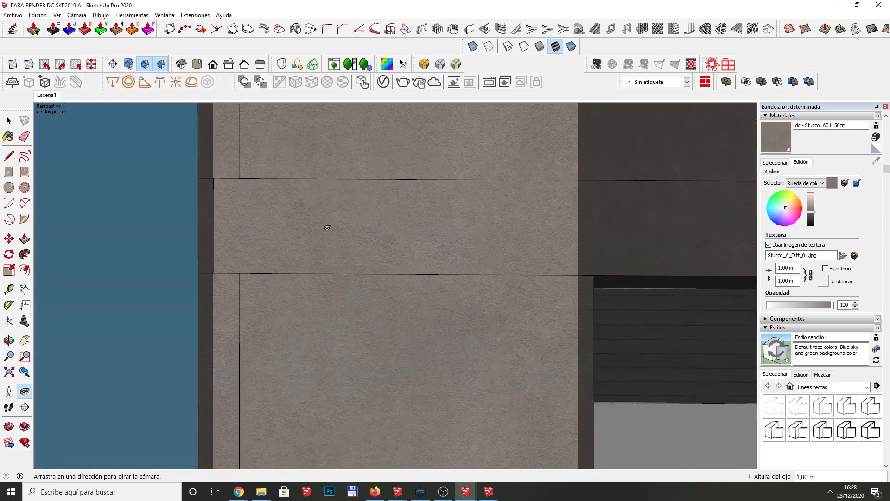
left_click(788, 268)
type("2")
left_click_drag(661, 262, 382, 215)
scroll(382, 214, "down", 5)
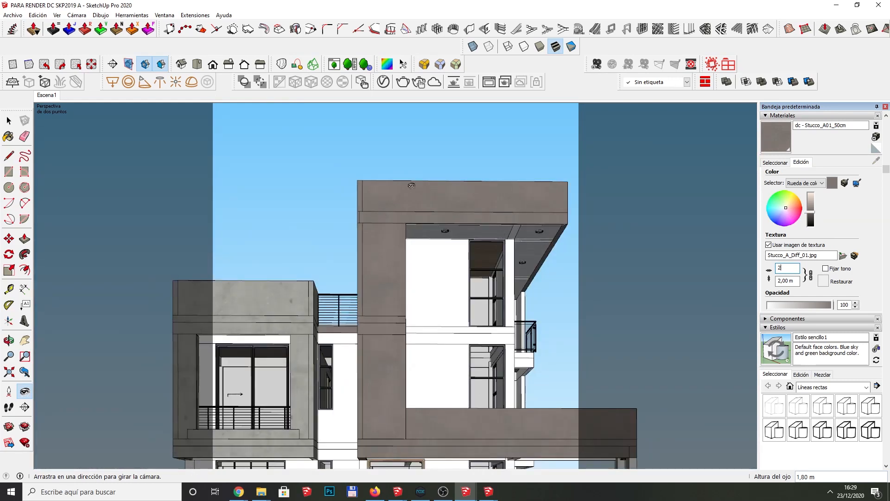
left_click(49, 96)
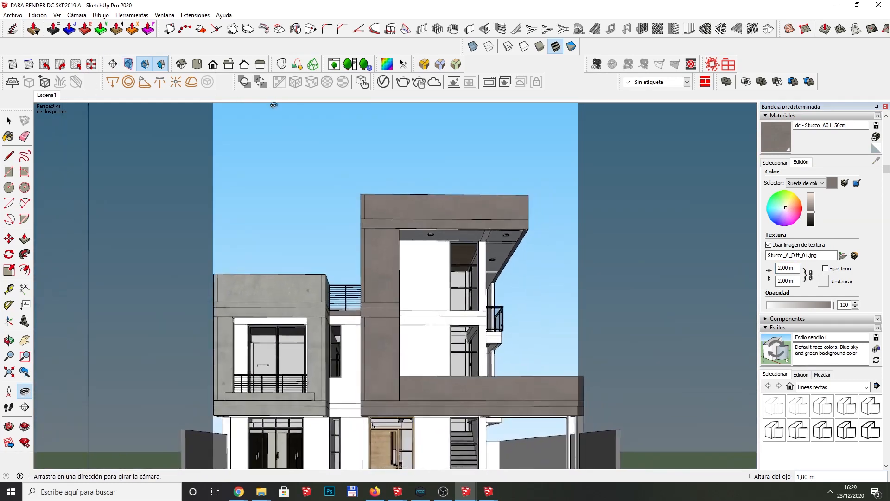
Step: In the V-Ray Asset Editor, check the bump map of dc - Stucco_A01_50cm and set its bump amount to 0,5
left_click(382, 82)
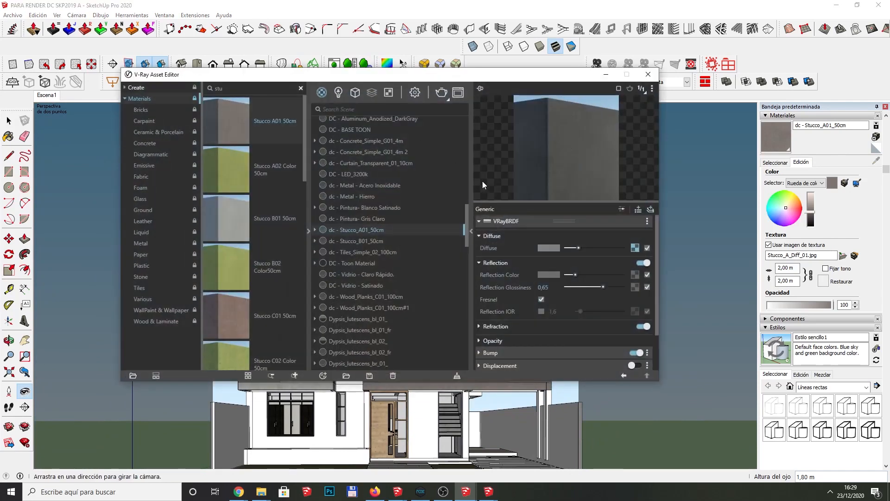
scroll(540, 332, "down", 2)
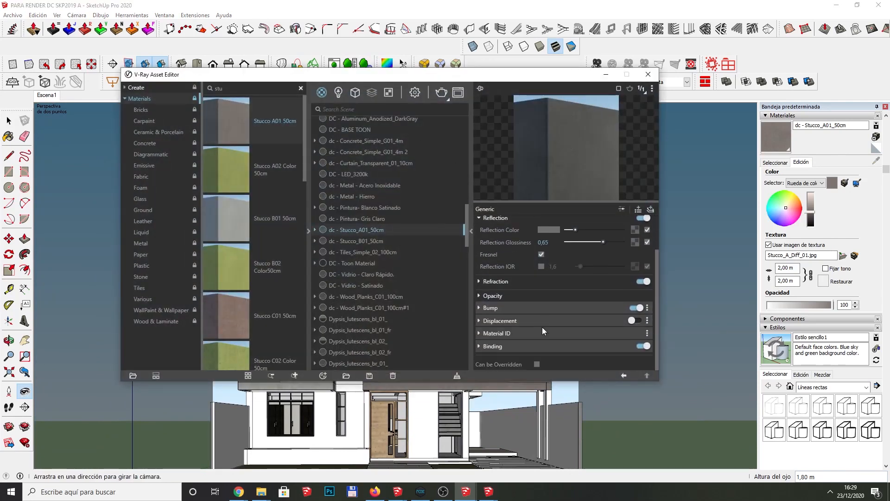
left_click(537, 364)
scroll(538, 300, "up", 3)
scroll(531, 302, "down", 3)
left_click(480, 308)
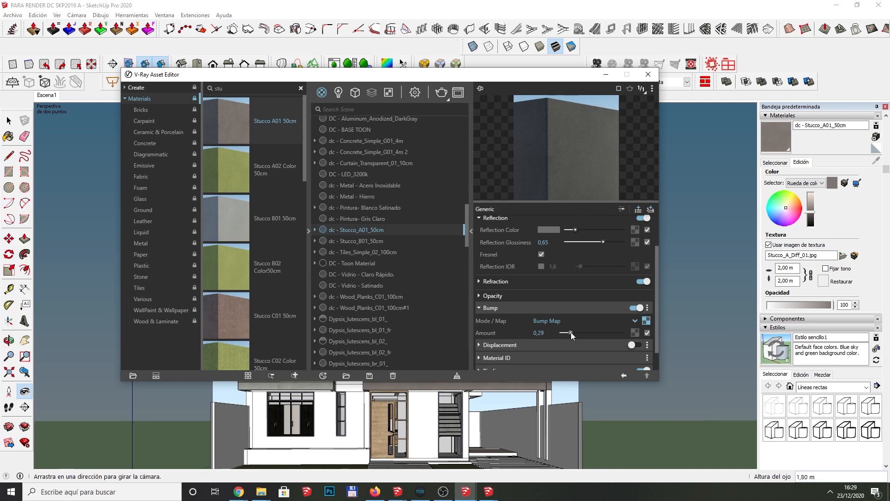
mouse_move(573, 334)
left_mouse_down()
mouse_move(599, 333)
mouse_move(590, 333)
left_mouse_up()
left_click(646, 320)
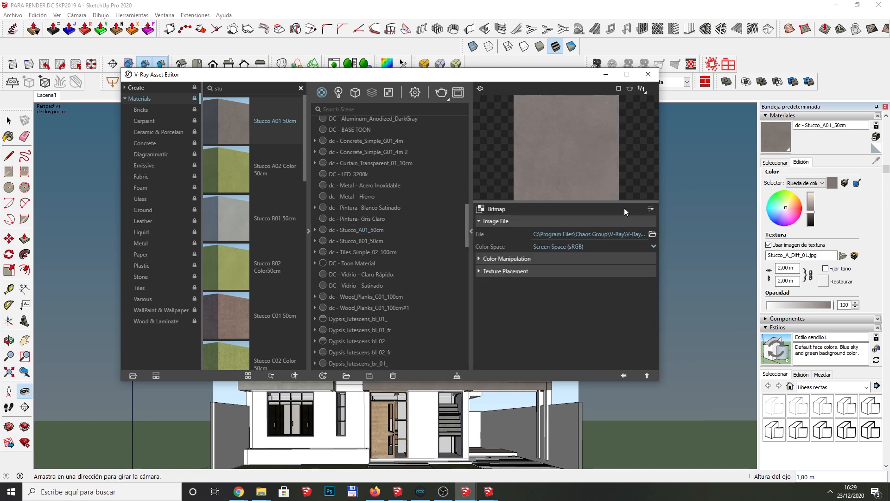
left_click(647, 377)
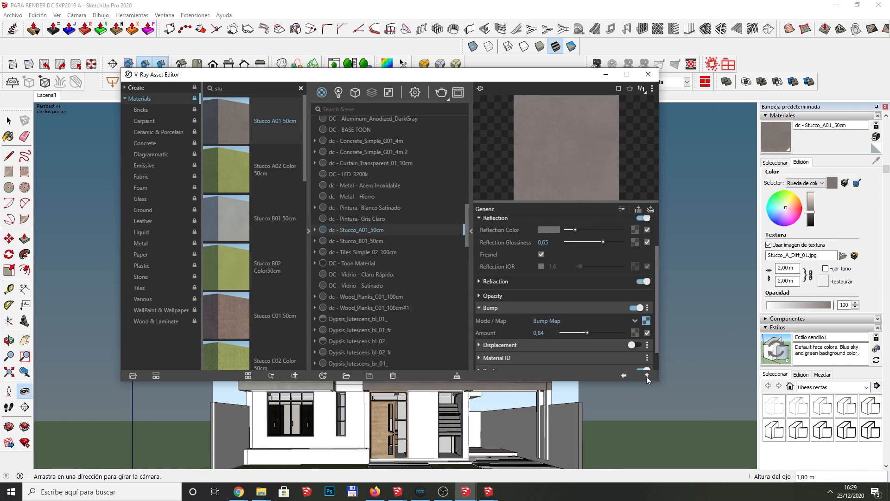
left_click_drag(537, 334, 540, 337)
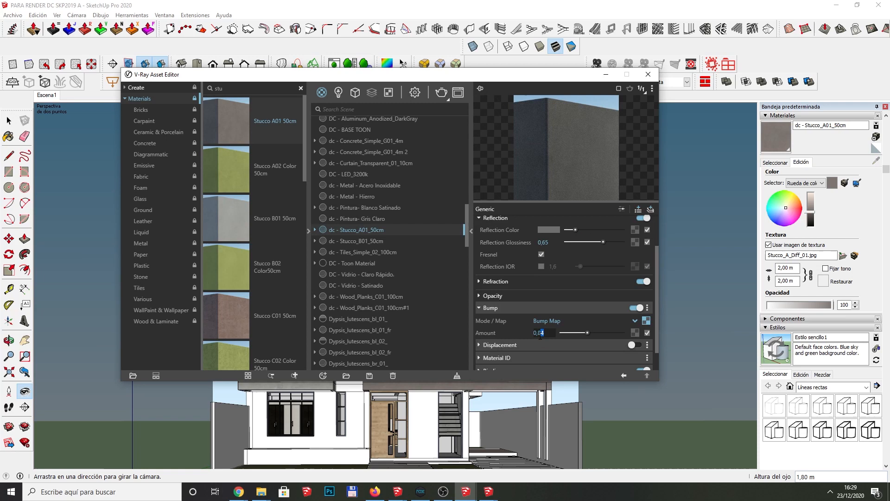
type("5")
key("Return")
Step: Render a region around the tall volume and carport beam in the V-Ray frame buffer and set the exposure to 0.75
left_click(462, 94)
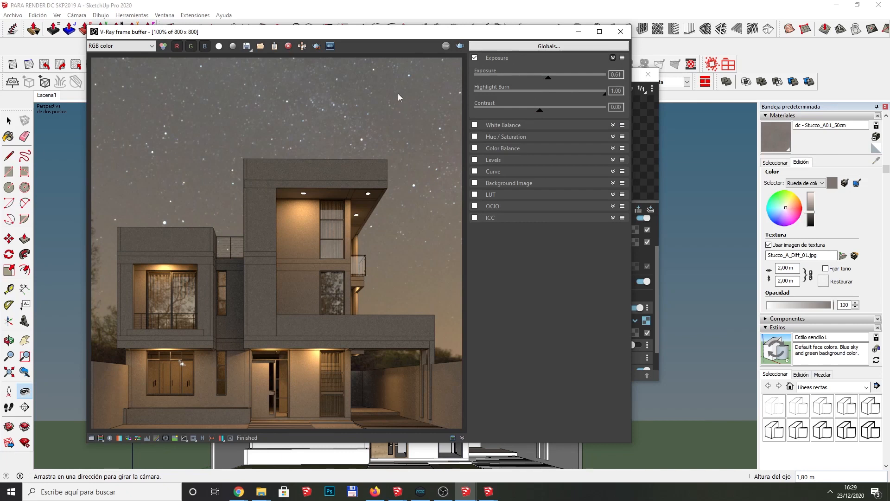
left_click(316, 46)
left_click_drag(239, 152, 448, 356)
left_click(461, 48)
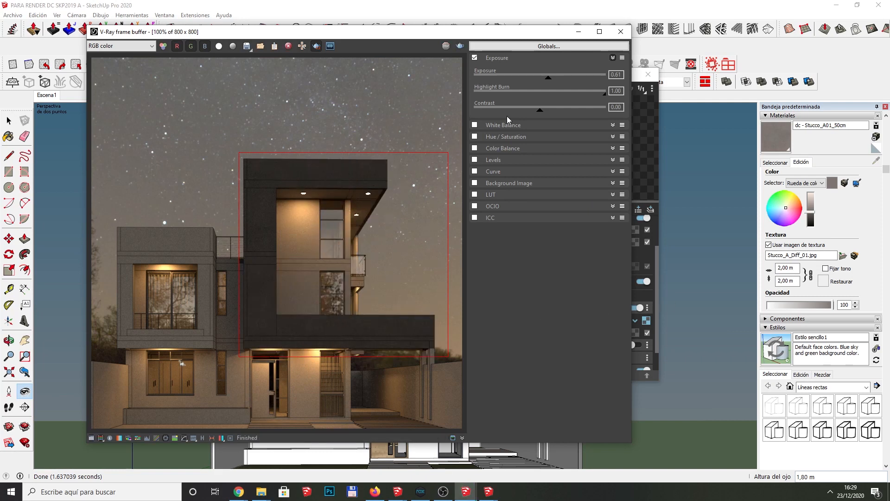
left_click_drag(551, 82, 552, 82)
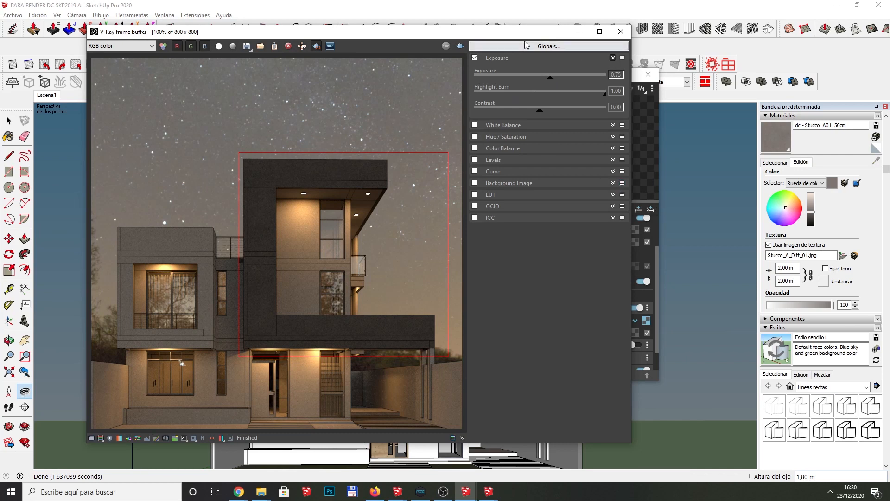
Step: Open the V-Ray render settings and rearrange the Asset Editor and frame buffer windows to examine the rendered stucco beside them
left_click_drag(524, 33, 426, 33)
left_click(548, 77)
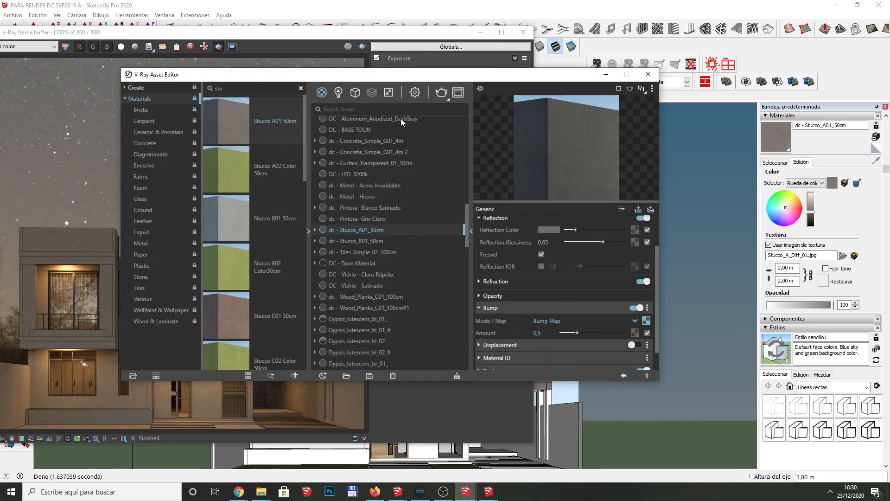
left_click(414, 93)
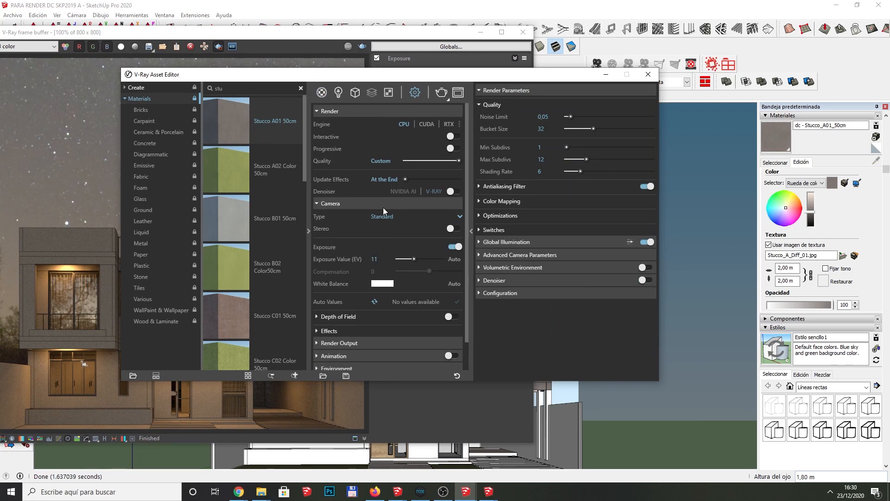
left_click_drag(427, 81, 578, 79)
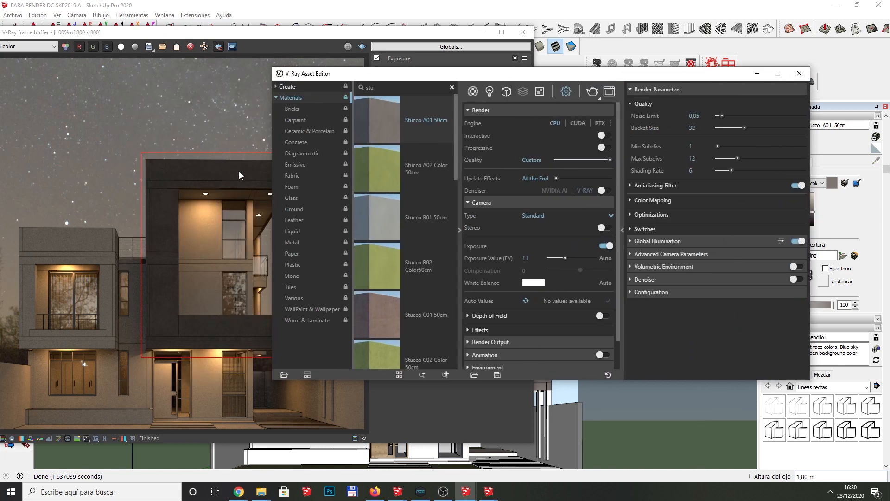
left_click_drag(436, 32, 478, 32)
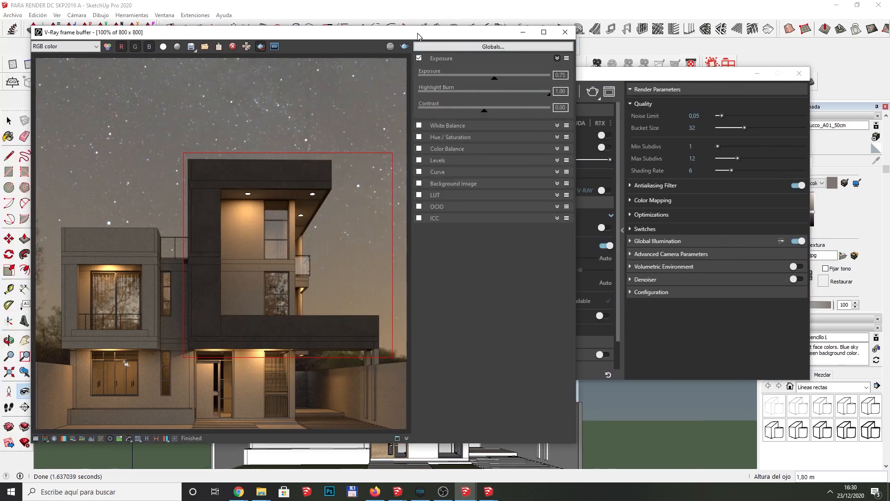
left_click(630, 71)
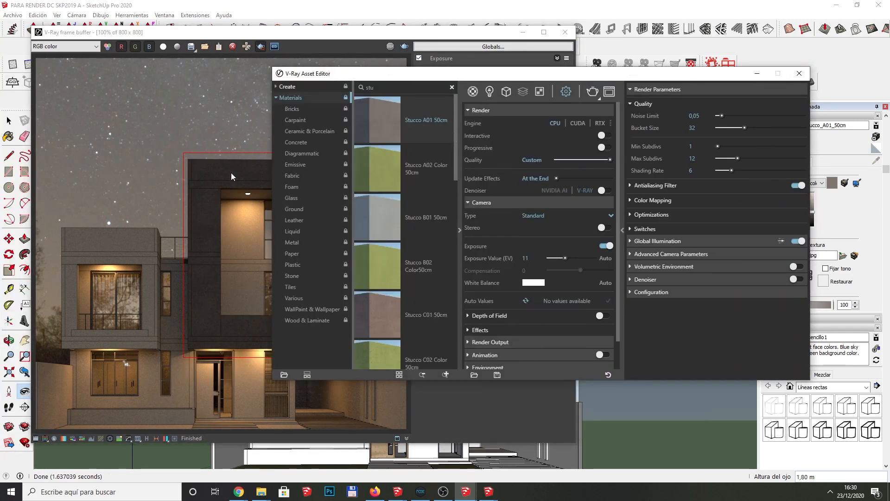
Step: Turn off the render region and minimize the Asset Editor and the frame buffer
left_click_drag(351, 40, 360, 35)
left_click(284, 45)
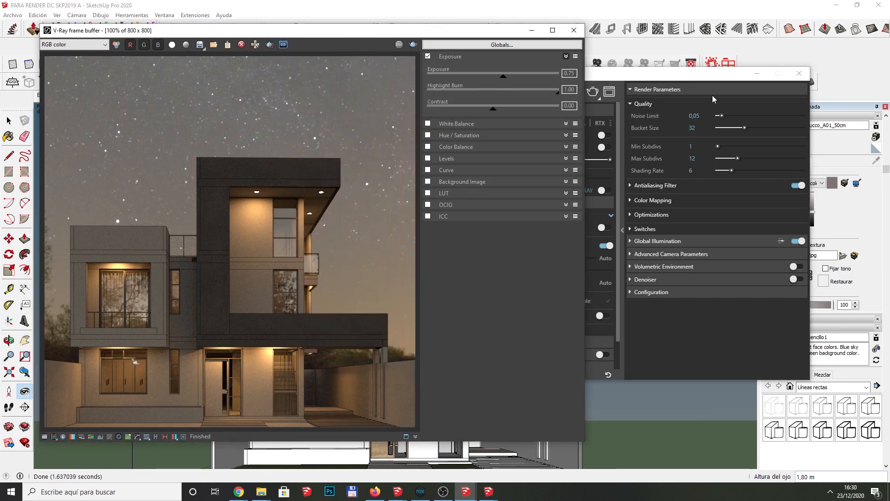
left_click(758, 76)
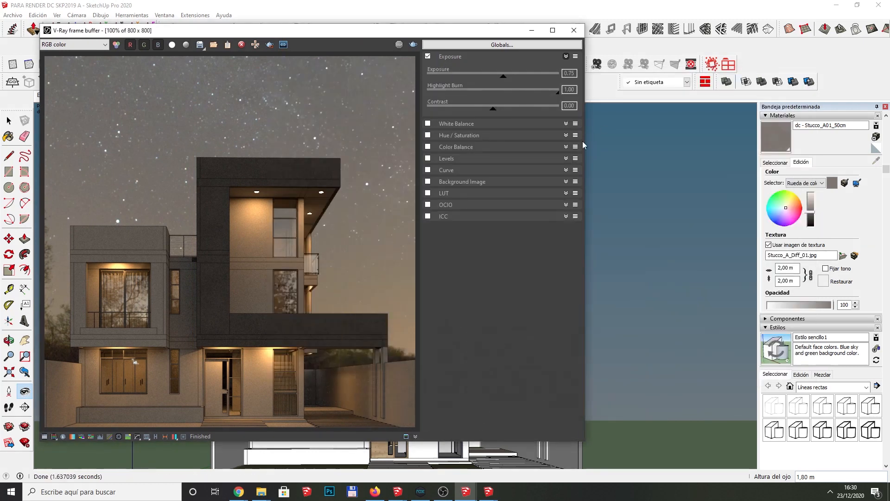
left_click(532, 31)
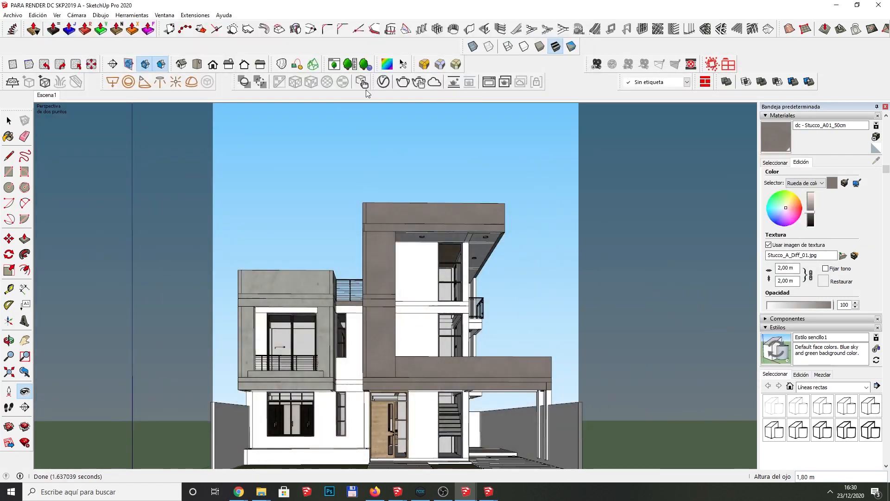
Step: Reopen the V-Ray Asset Editor and select dc - Stucco_B01_50cm among the scene materials
left_click(384, 82)
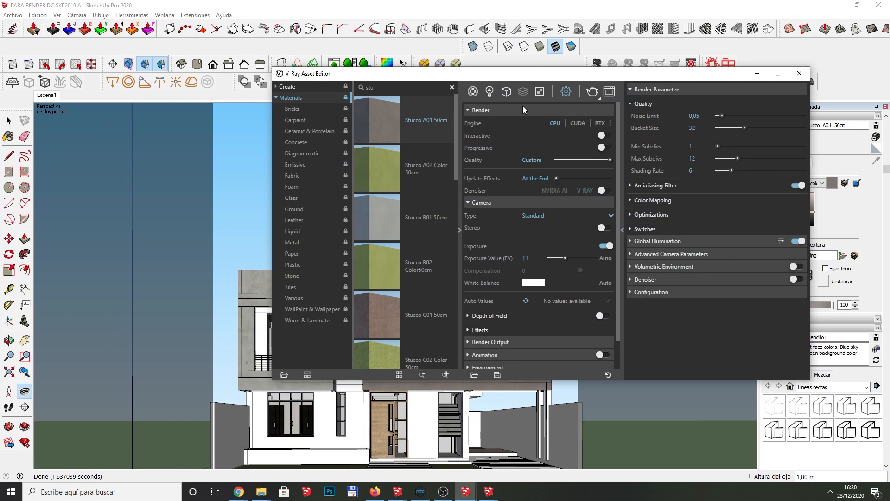
left_click(473, 92)
scroll(524, 261, "down", 3)
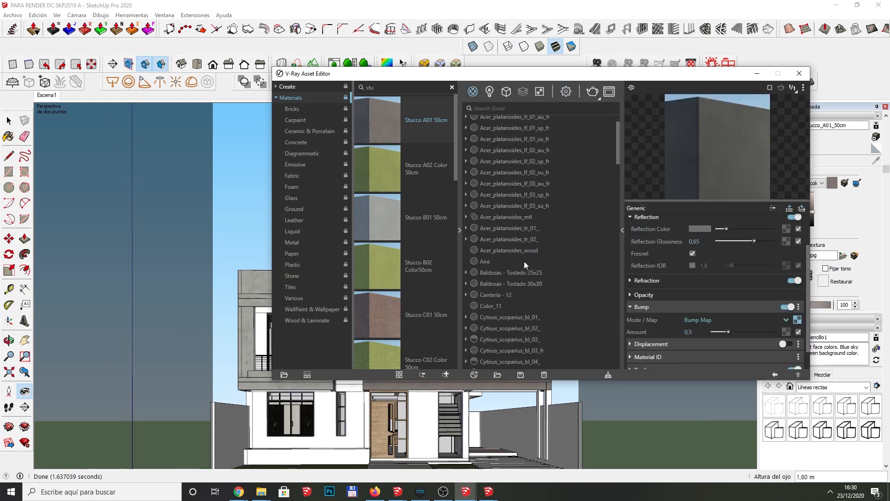
scroll(530, 260, "down", 8)
scroll(530, 260, "up", 2)
scroll(530, 260, "up", 1)
left_click(524, 213)
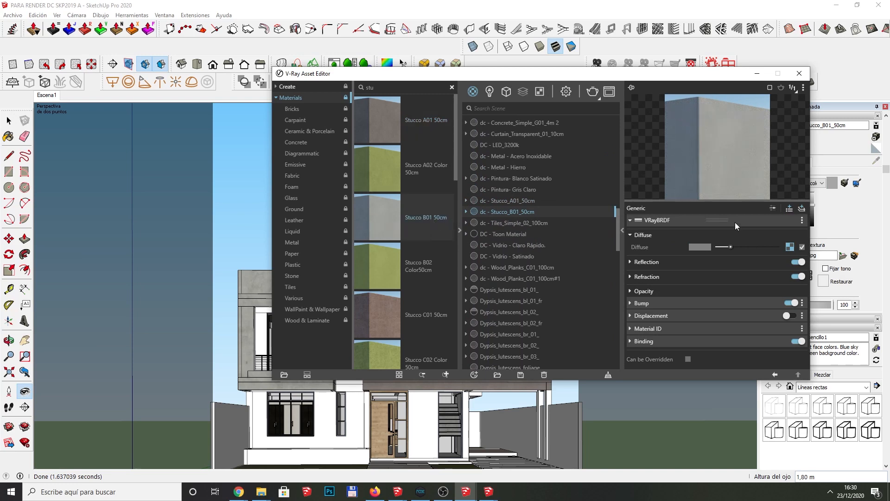
Step: Set the texture size of the dc - Stucco_B01_50cm material to 1 m
left_click_drag(713, 81, 544, 80)
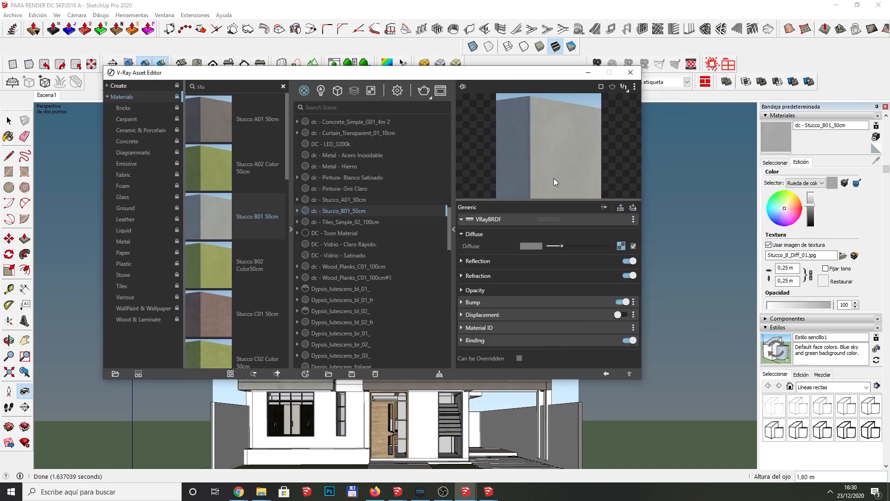
left_click(621, 246)
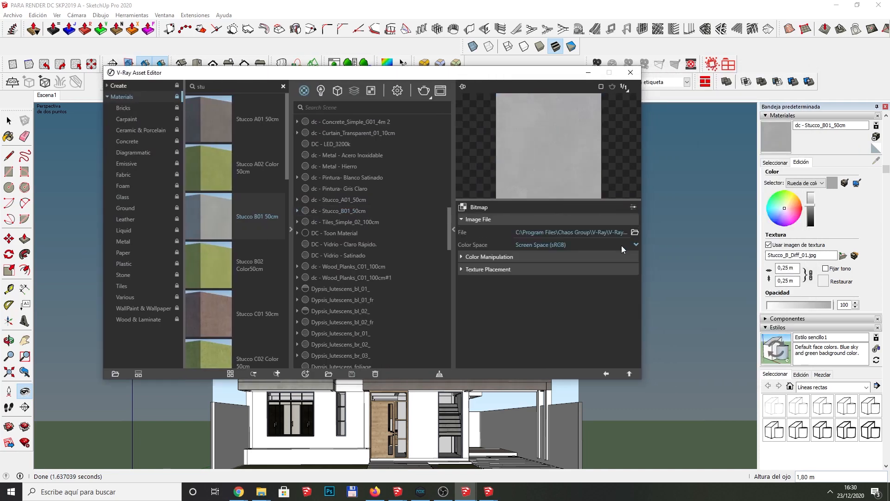
left_click(629, 375)
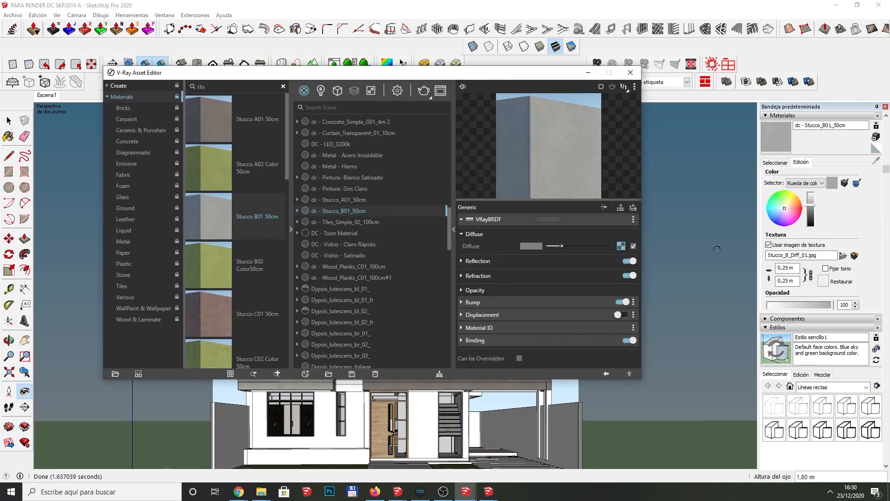
left_click(784, 268)
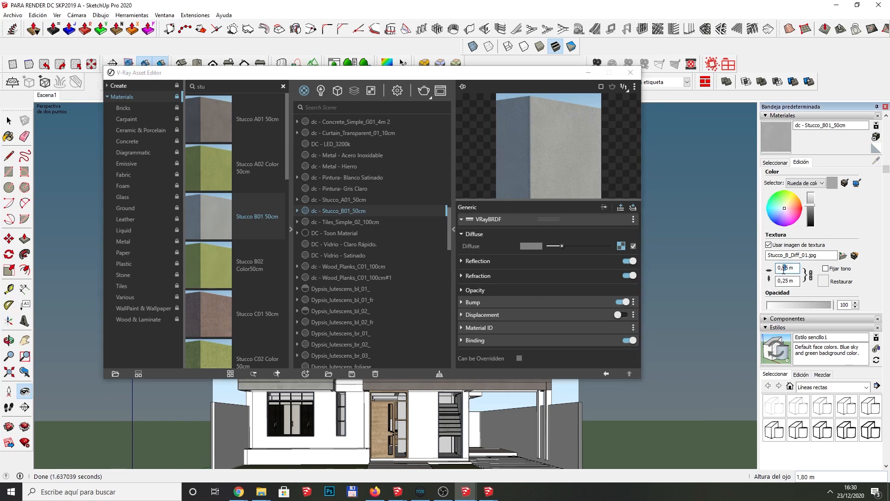
left_click_drag(796, 268, 756, 268)
type("1")
Step: Give dc - Stucco_B01_50cm a grey reflection colour with glossiness 0.5, and open its bump settings before minimizing the editor
left_click(465, 260)
left_click_drag(558, 273, 562, 274)
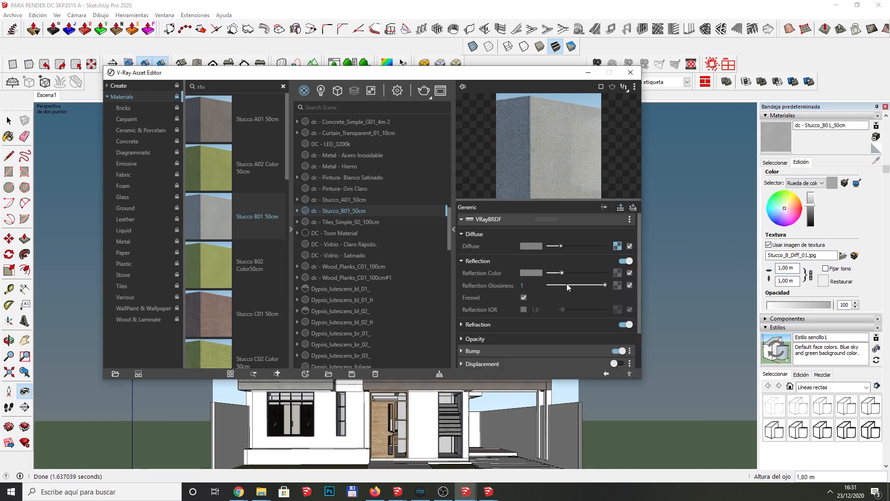
left_click(577, 284)
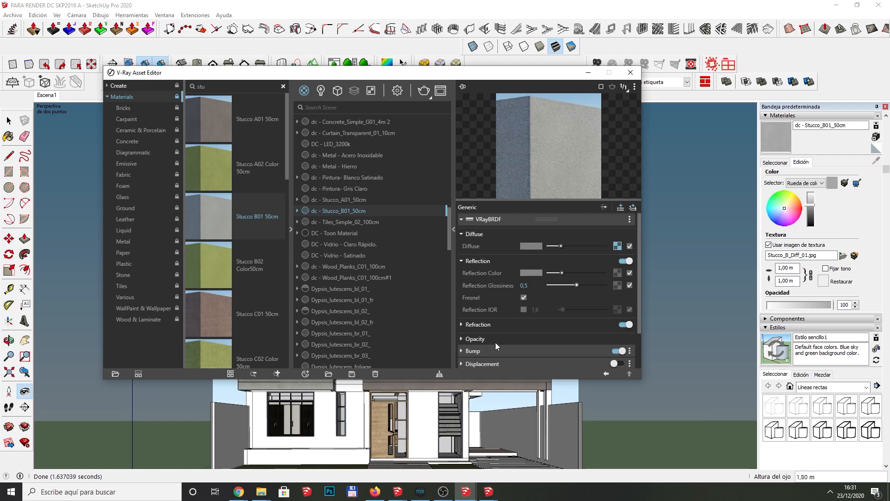
left_click(464, 349)
scroll(519, 329, "down", 2)
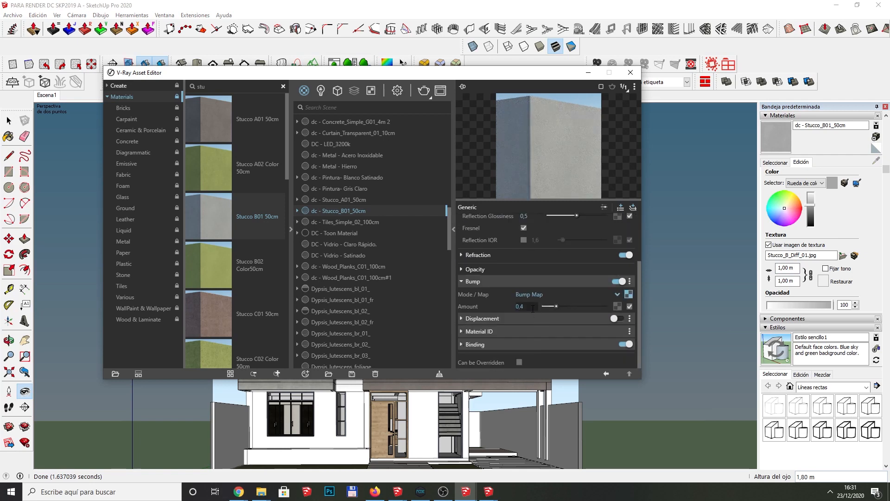
left_click(589, 75)
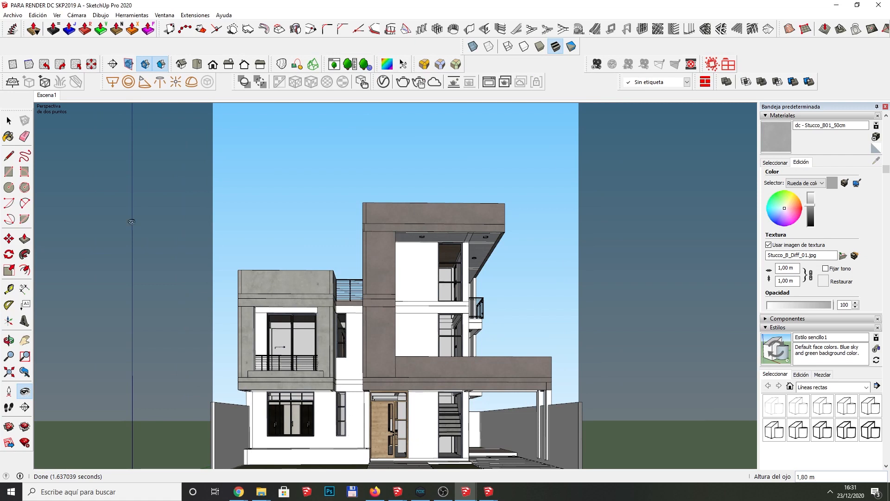
Step: Sample the white wall material between the two facade volumes and show it in the V-Ray Asset Editor
left_click(8, 120)
left_click(431, 331)
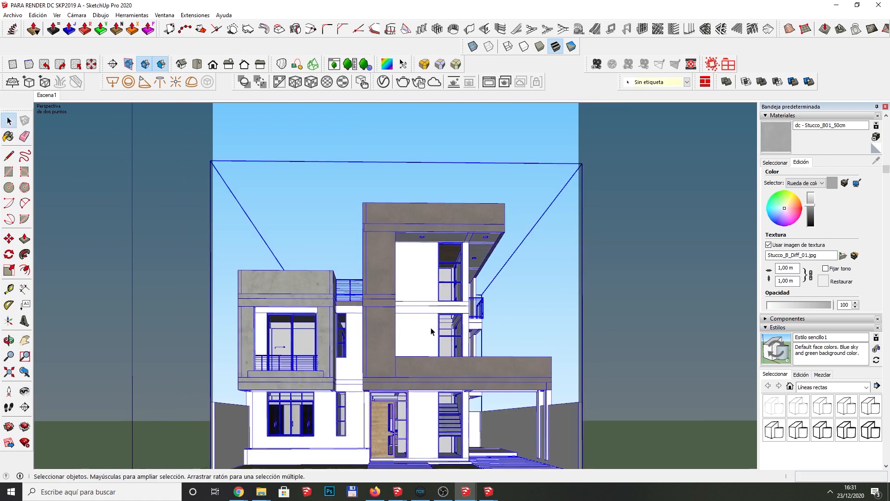
key("Escape")
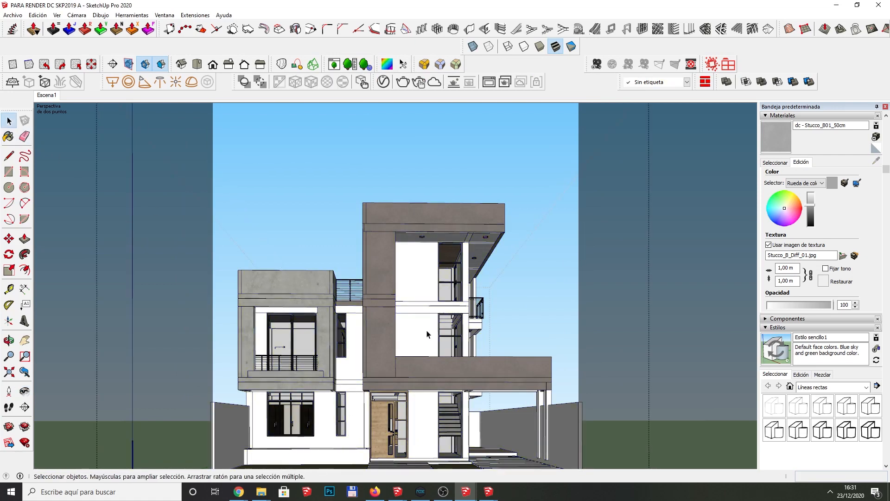
left_click(785, 165)
left_click(876, 160)
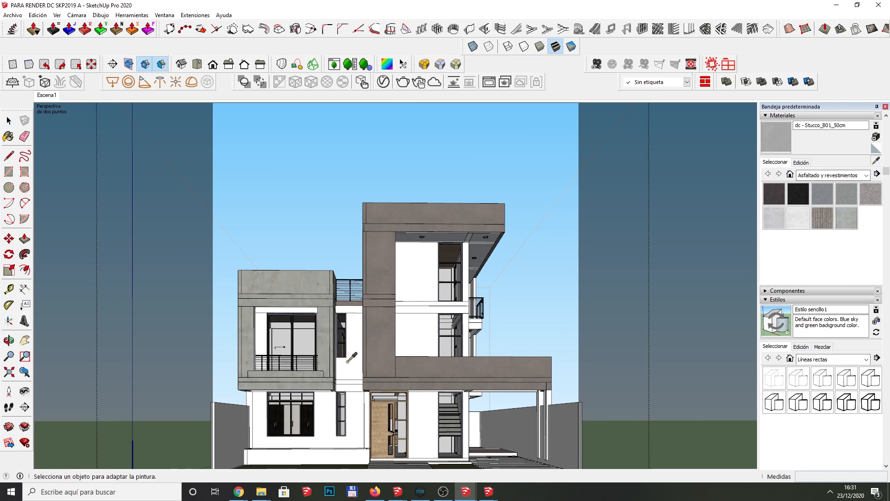
left_click(354, 357)
left_click(382, 81)
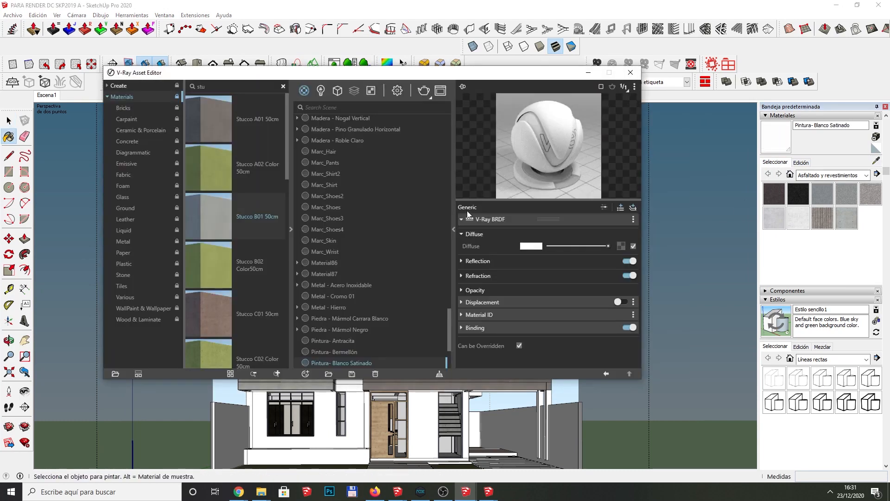
Step: Select all scene objects that use Pintura- Blanco Satinado and clear the Asset Editor from the view
right_click(338, 363)
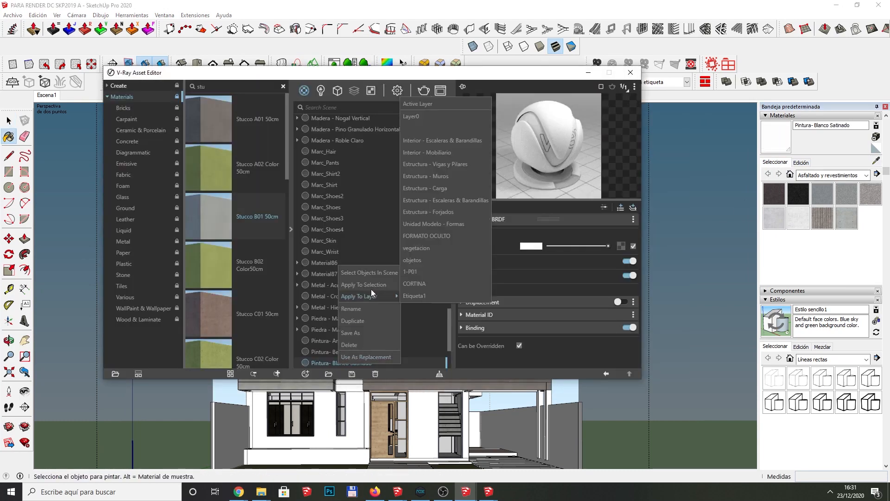
left_click(368, 273)
left_click_drag(527, 73, 191, 82)
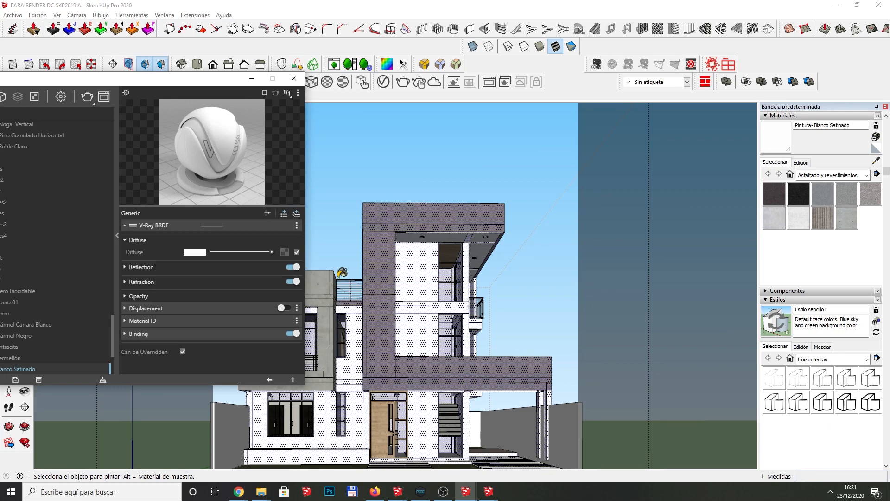
left_click(251, 83)
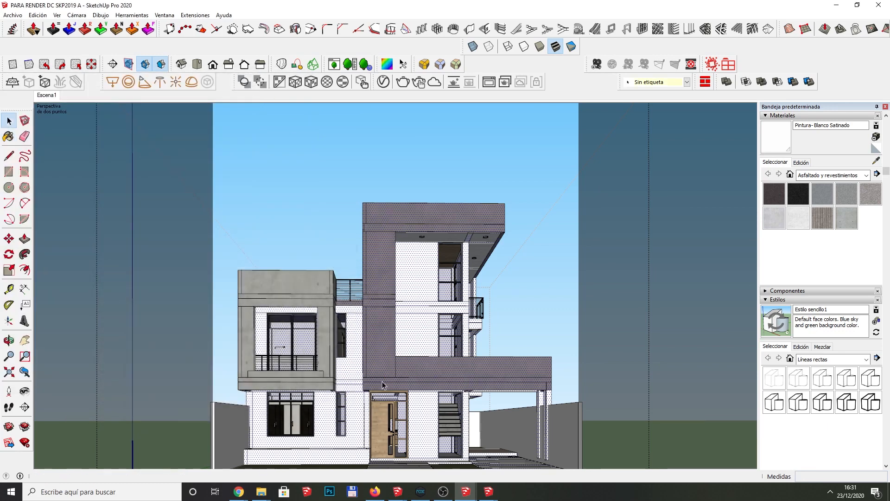
Step: Examine the white facade walls around the entrance door and below the balcony volume from an angled close view
key("space")
key("o")
left_click_drag(344, 405, 459, 394)
key("space")
scroll(461, 399, "up", 5)
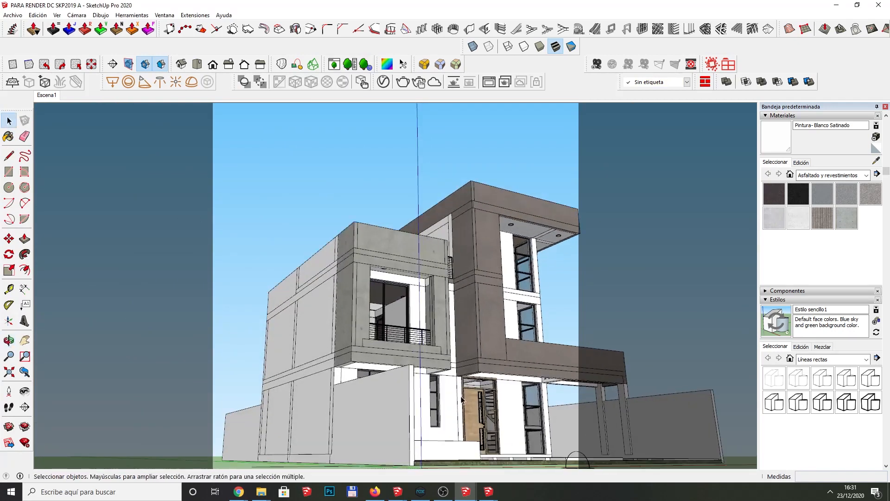
key("v")
left_click_drag(437, 301, 435, 348)
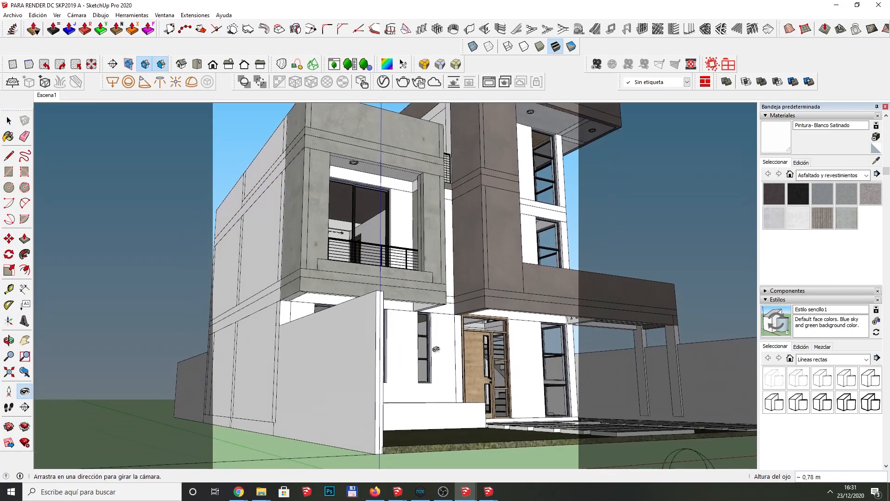
right_click(452, 311)
left_click(423, 331)
scroll(423, 331, "up", 3)
right_click(451, 344)
left_click(410, 343)
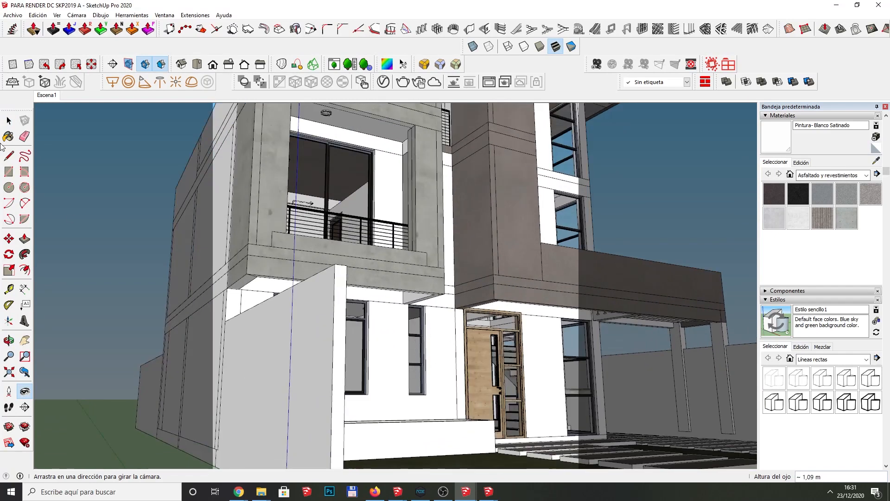
Step: Open the ground-floor front wall group, select its white face around the windows and ready the Paint Bucket for it
left_click(8, 120)
left_click(431, 319)
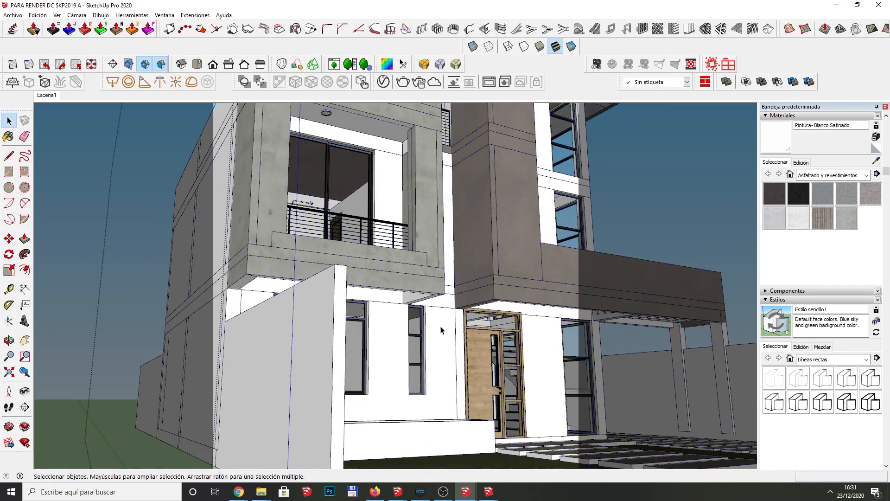
double_click(441, 326)
middle_click_drag(455, 345, 385, 420)
left_click_drag(131, 312, 132, 312)
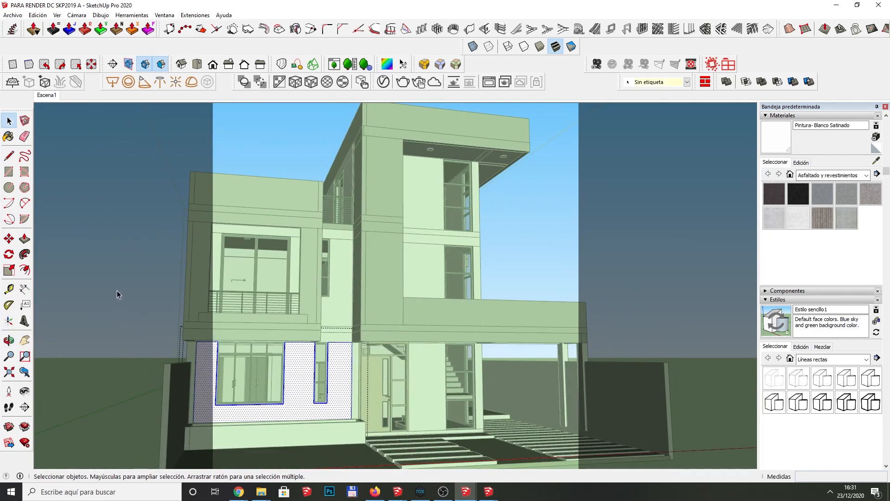
key("b")
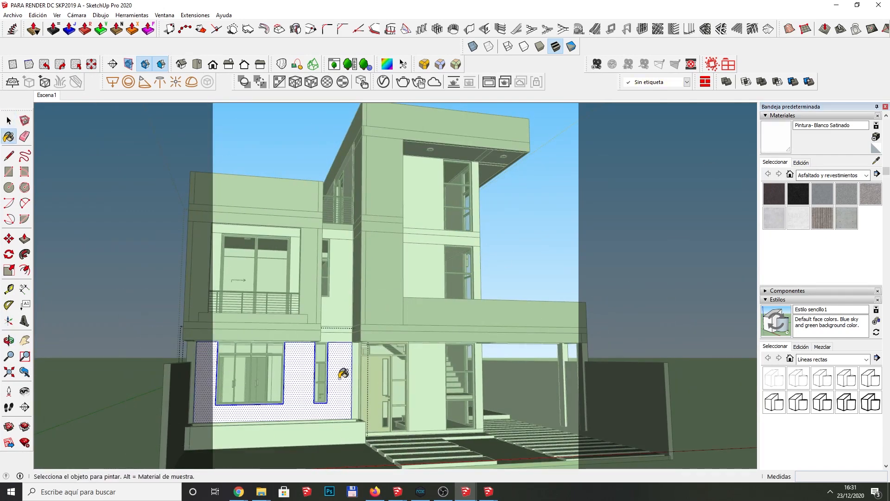
key("space")
Step: Select the upper-floor front wall face beside the narrow window and ready the Paint Bucket for it
left_click(339, 303)
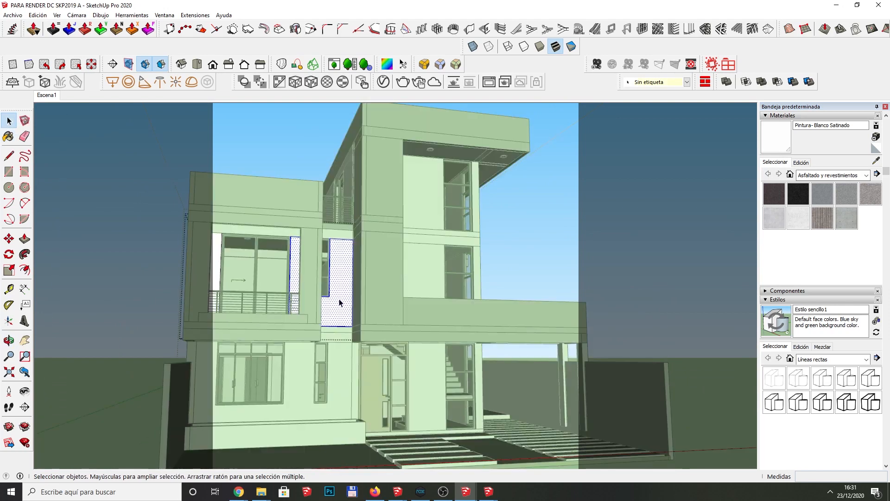
key("b")
key("space")
Step: Open the slab group between the two floors, select its white front strip for painting and leave the group
left_click(337, 330)
double_click(337, 330)
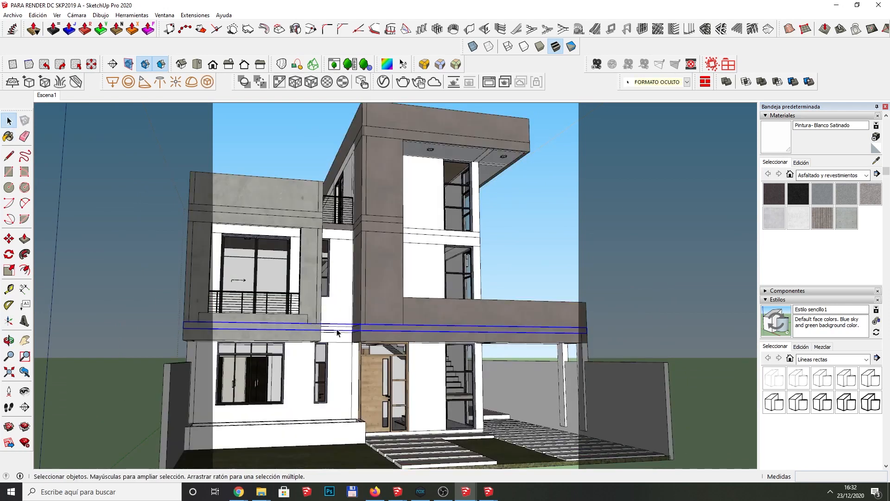
left_click(337, 329)
left_click(337, 329)
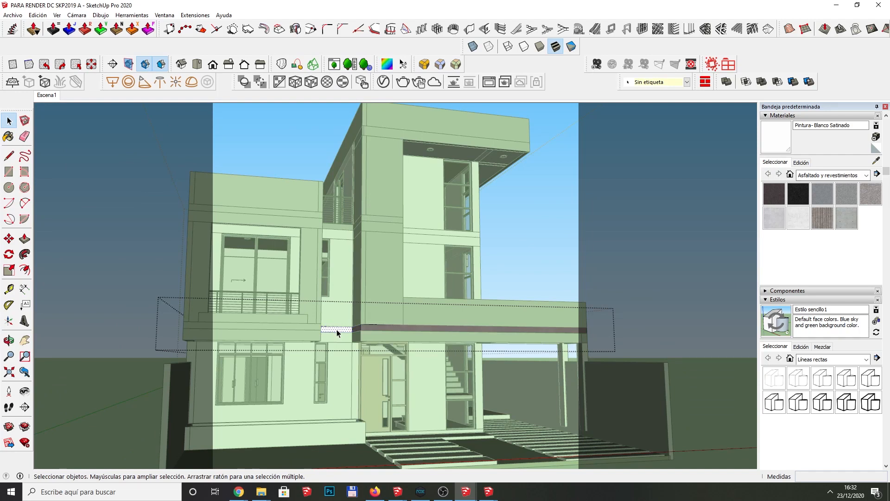
key("b")
key("space")
key("Escape")
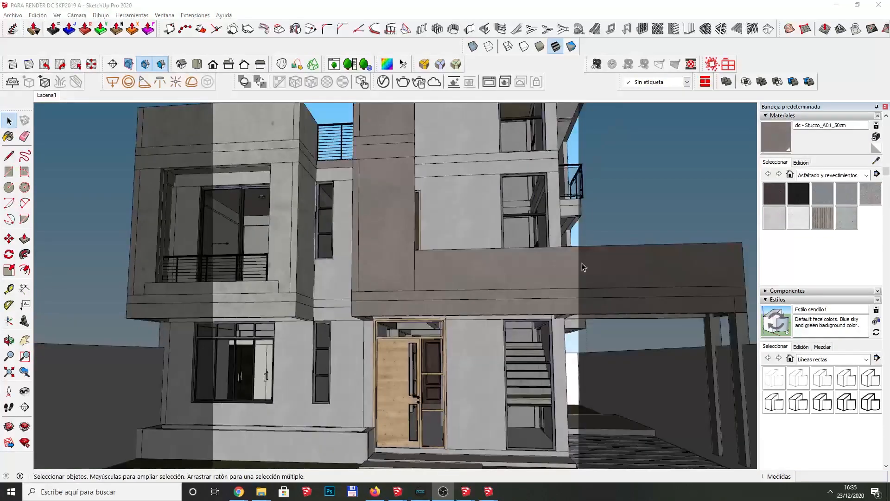
Step: Restore the Escena1 view and select dc - Wood_Planks_C01_100cm among the scene materials in the V-Ray Asset Editor
middle_click_drag(580, 260, 483, 291)
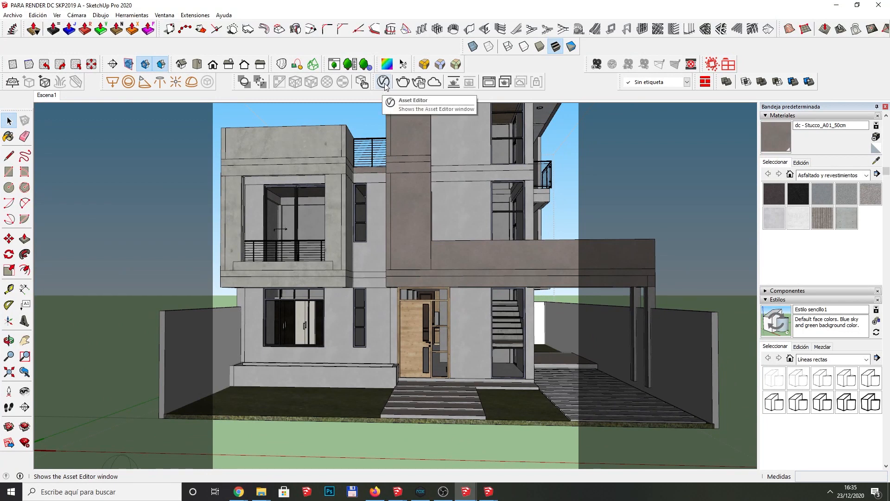
left_click(47, 96)
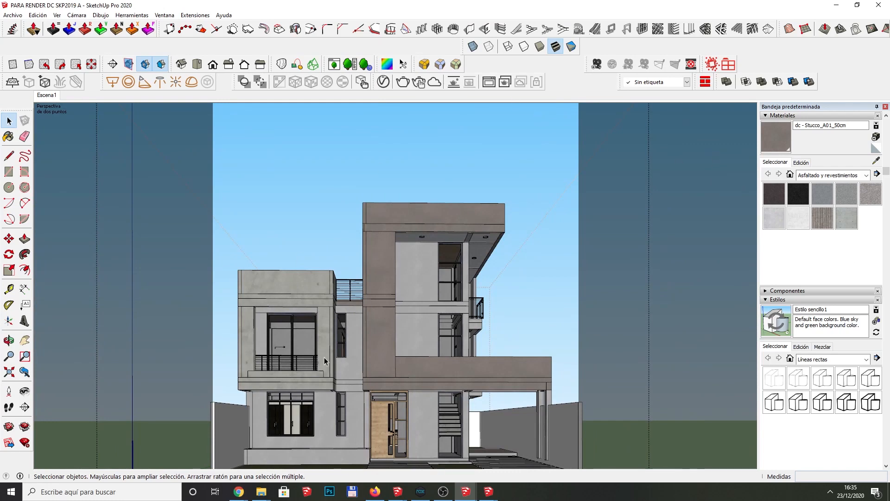
left_click(383, 82)
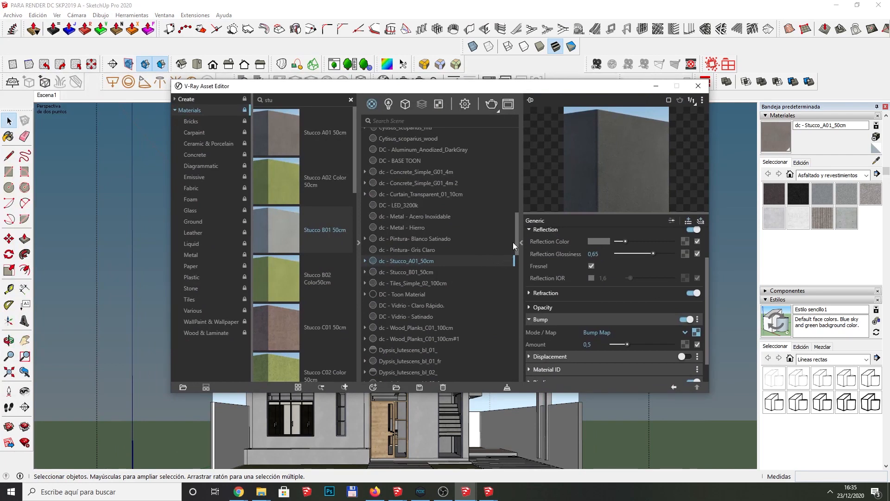
scroll(517, 234, "down", 3)
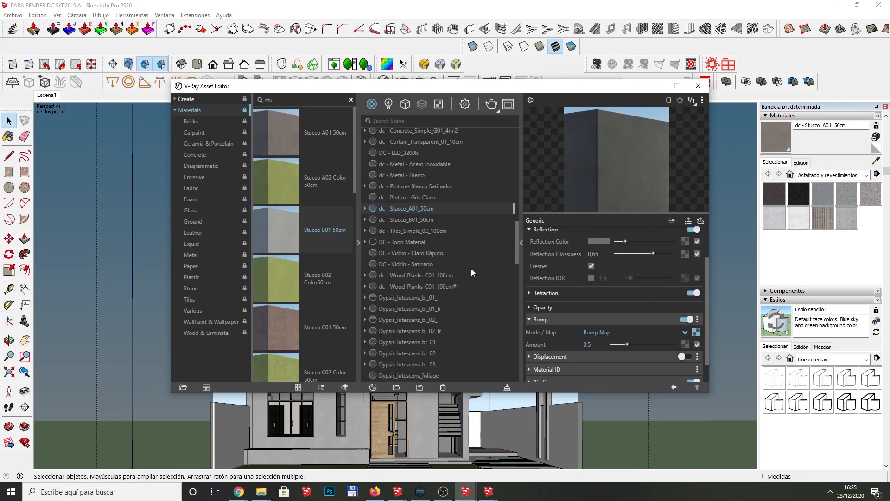
left_click(448, 275)
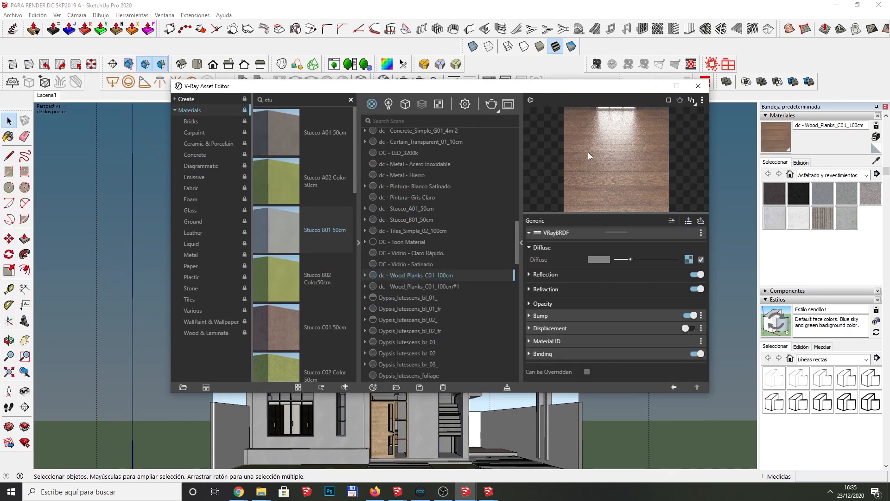
Step: Find Wood Planks C01 100cm in the Wood & Laminate library and open the reflection settings of dc - Wood_Planks_C01_100cm
left_click(212, 334)
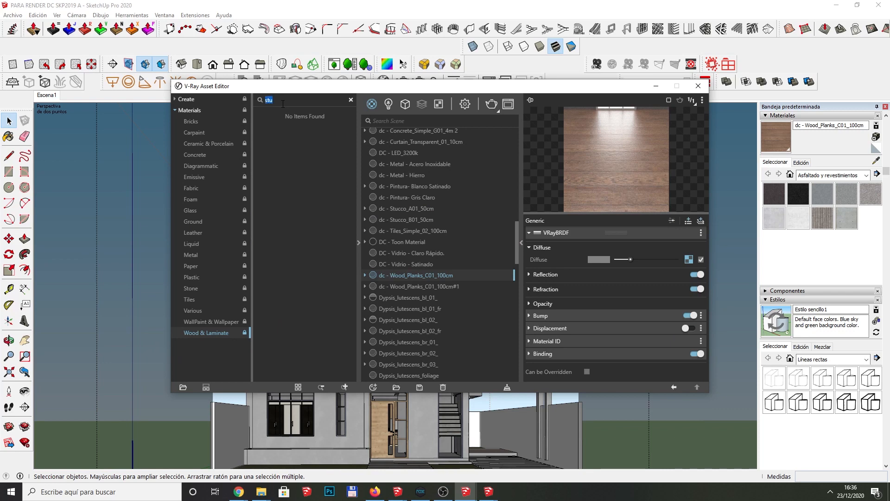
key("BackSpace")
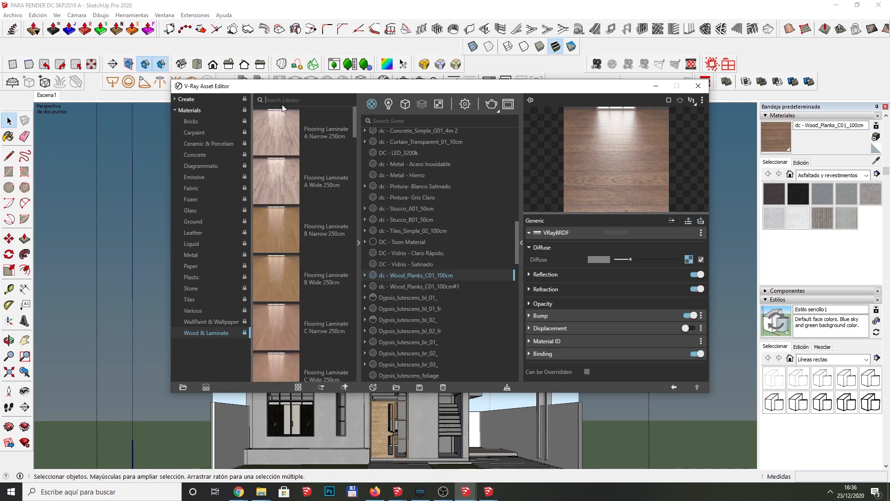
left_click_drag(355, 127, 355, 374)
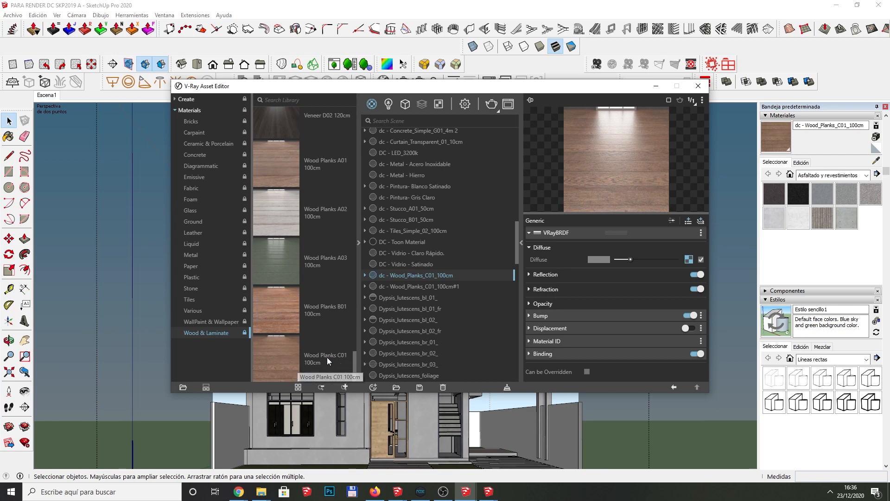
left_click(276, 357)
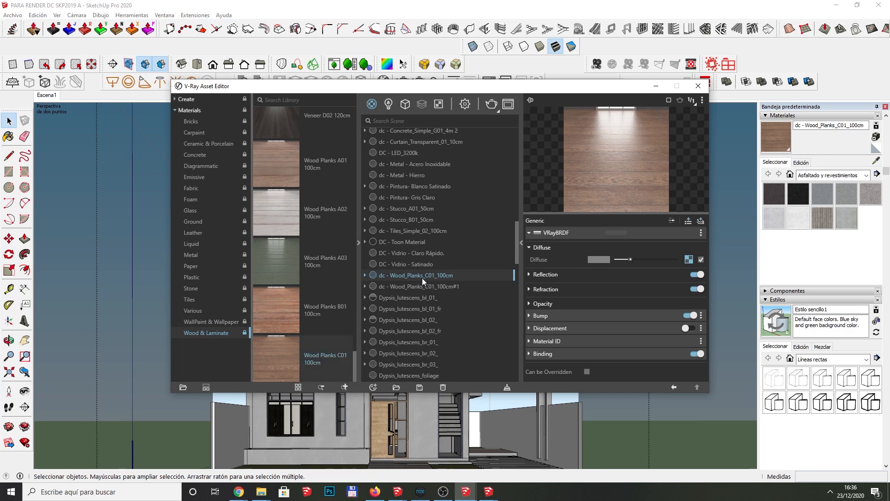
left_click(531, 276)
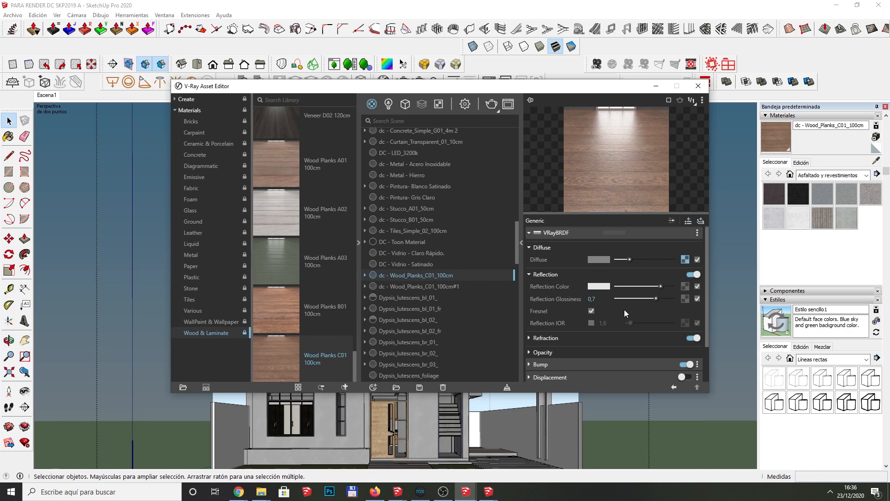
Step: Review the bump settings of dc - Wood_Planks_C01_100cm in the V-Ray Asset Editor and show its texture size settings in the SketchUp tray
scroll(624, 310, "down", 1)
left_click(585, 320)
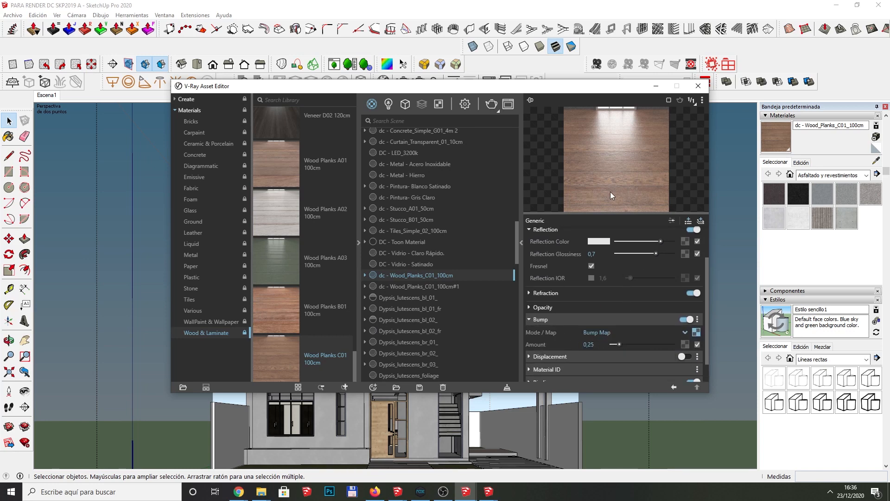
left_click(648, 89)
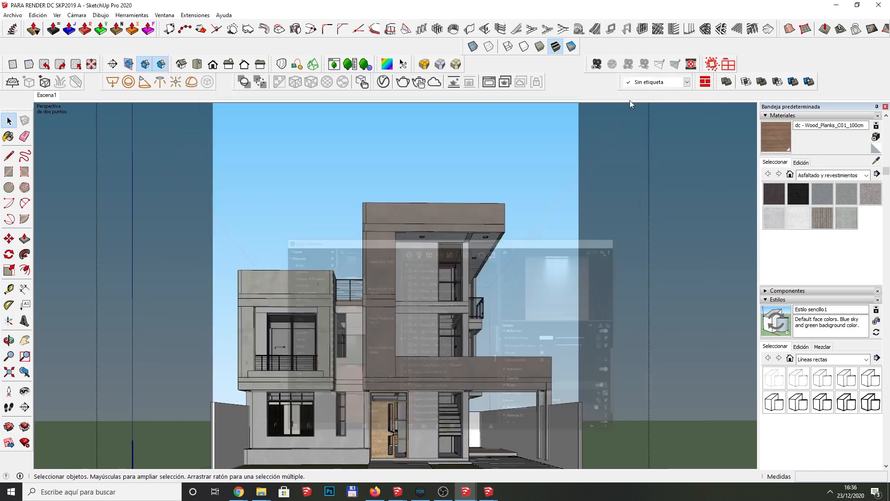
left_click(801, 162)
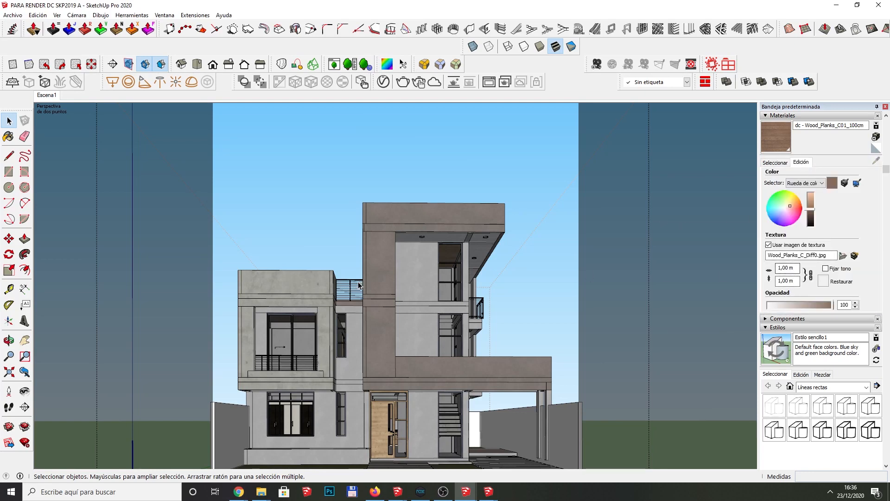
Step: Paint the front face of the lower block's rooftop parapet with dc - Wood_Planks_C01_100cm and leave its group
scroll(278, 287, "up", 4)
double_click(275, 285)
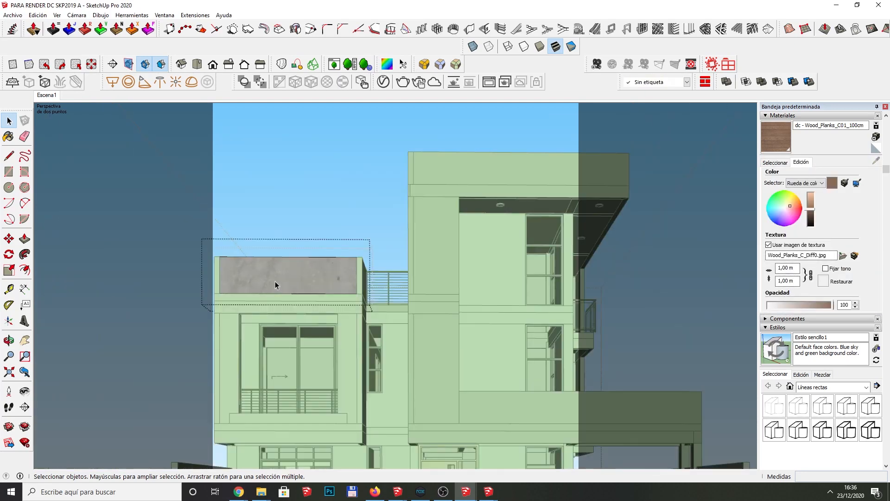
left_click(275, 283)
key("b")
left_click(288, 271)
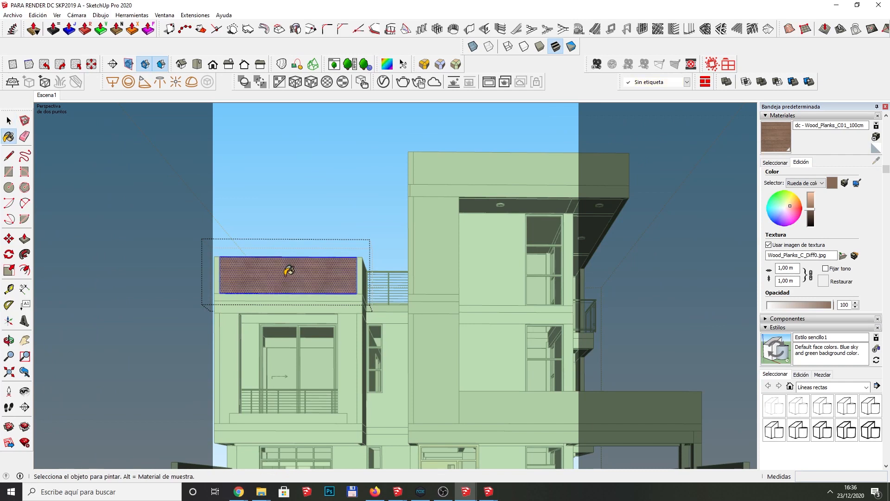
key("space")
key("Escape")
Step: Apply V-Ray's tri-planar texture projection to the wood-clad front face of the rooftop parapet and leave the group
scroll(242, 282, "up", 5)
scroll(407, 277, "down", 1)
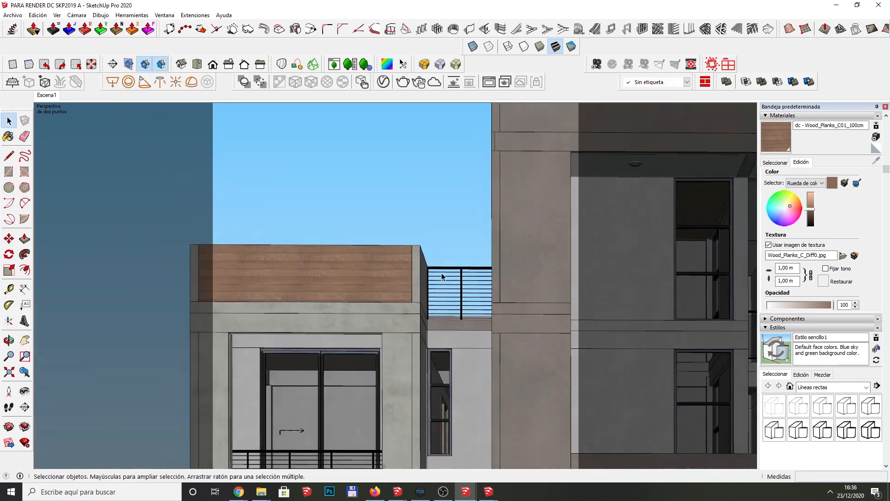
scroll(441, 273, "down", 2)
scroll(290, 288, "up", 2)
scroll(318, 271, "up", 3)
double_click(356, 254)
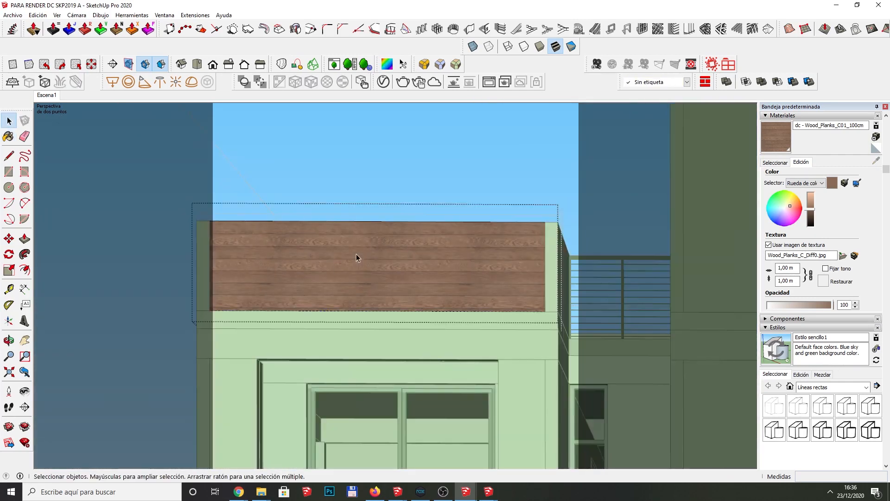
left_click(357, 258)
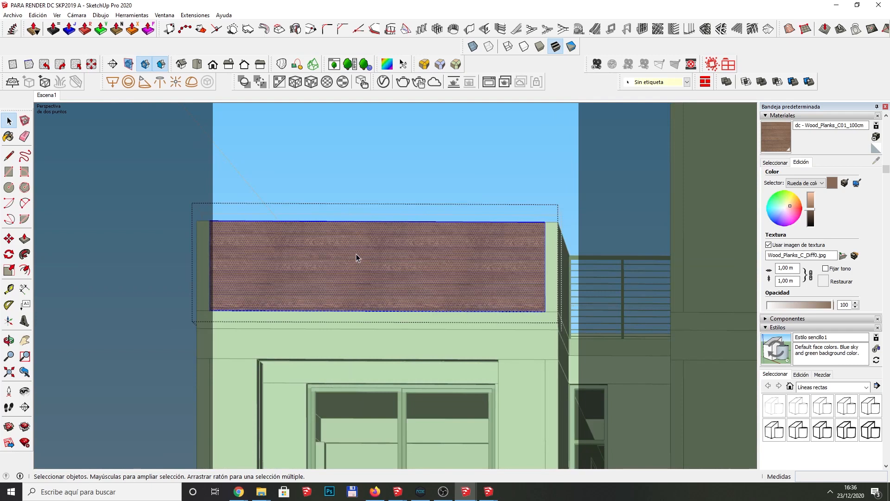
left_click(294, 83)
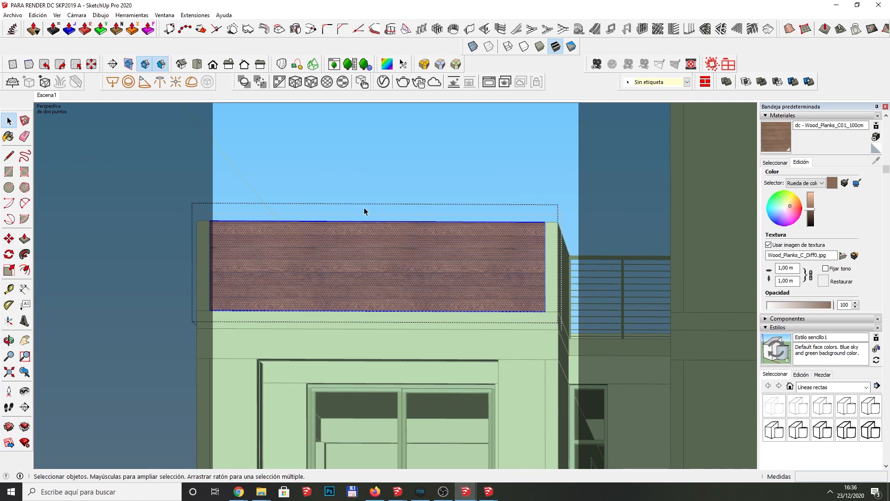
key("Escape")
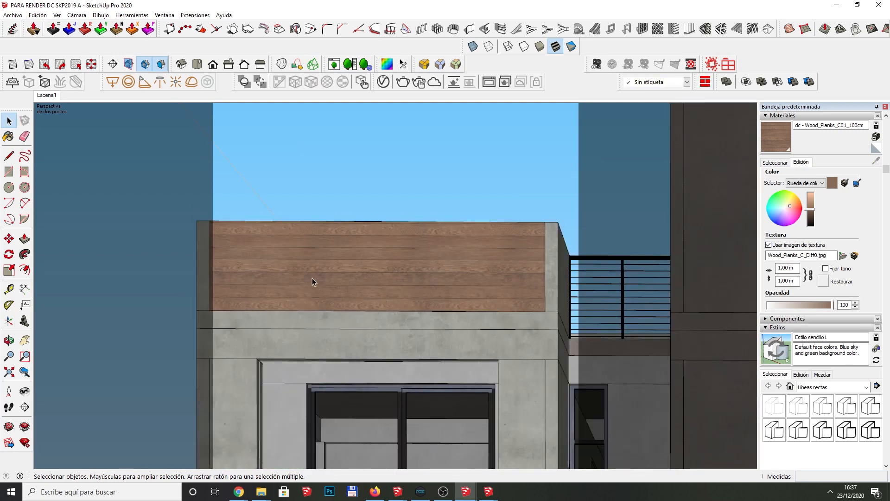
Step: Try the fitted and spherical texture projections on the parapet's wood face, then return to the tri-planar projection
scroll(315, 278, "down", 2)
double_click(319, 275)
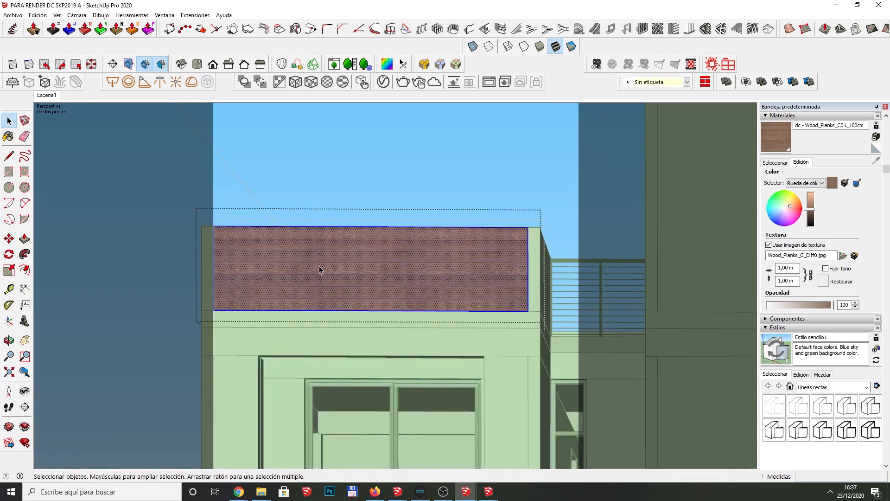
left_click(315, 87)
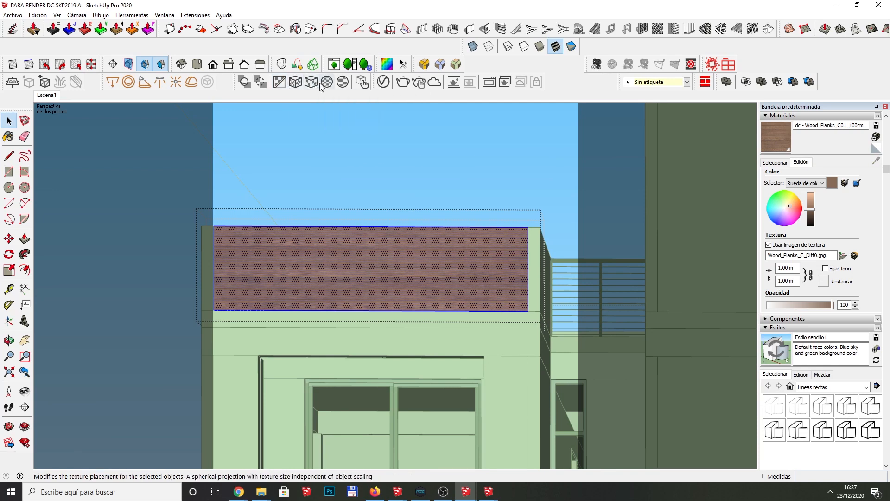
left_click(326, 86)
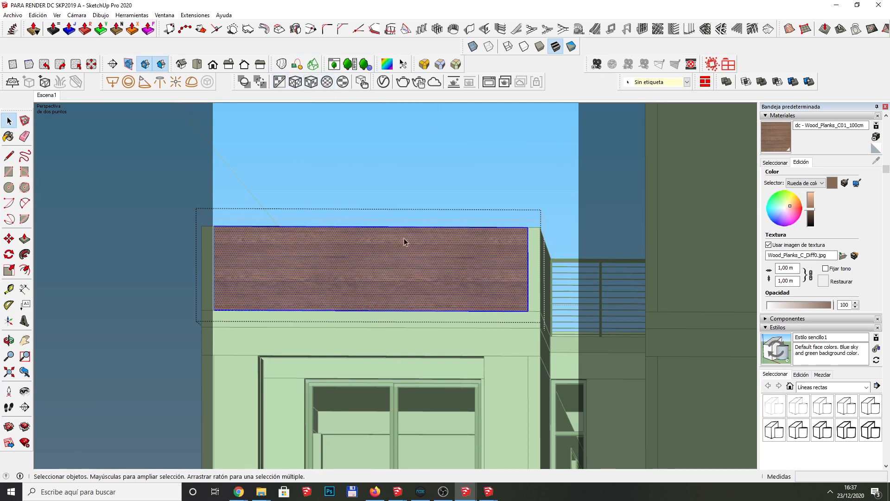
left_click(296, 84)
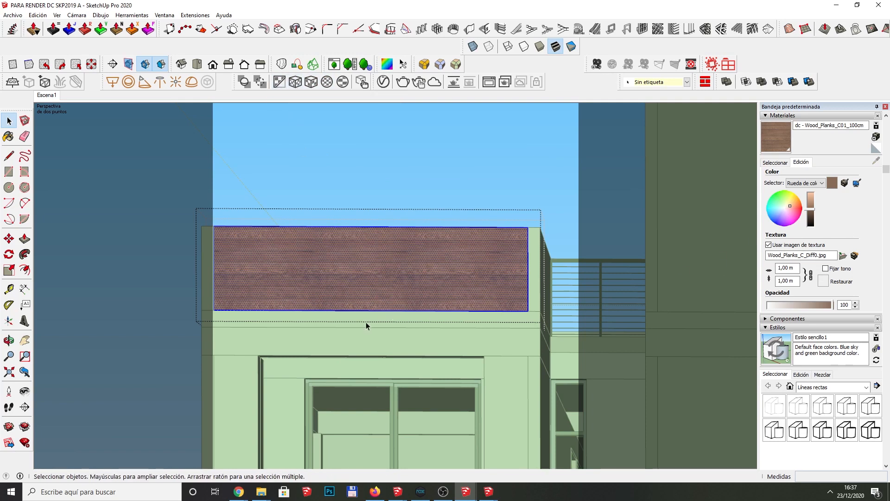
left_click(324, 326)
Step: Paint the narrow corner piece of the rooftop parapet beside the terrace railing with dc - Wood_Planks_C01_100cm
double_click(531, 301)
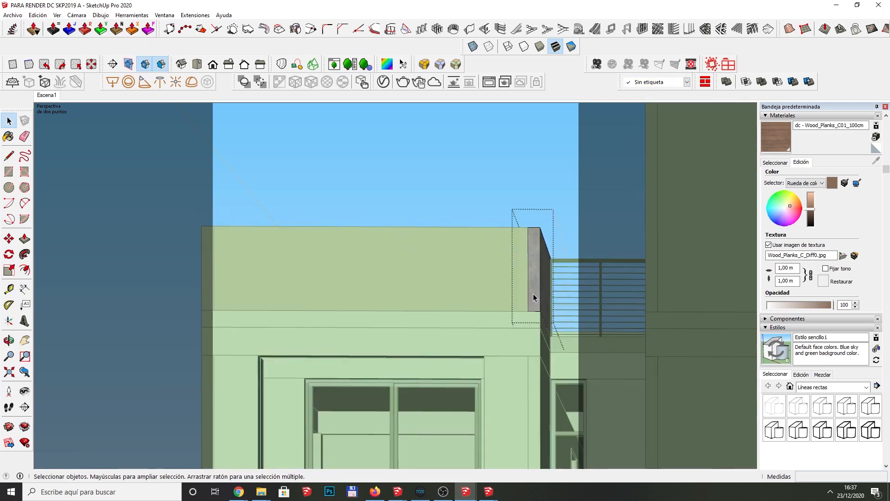
left_click(533, 298)
key("b")
key("space")
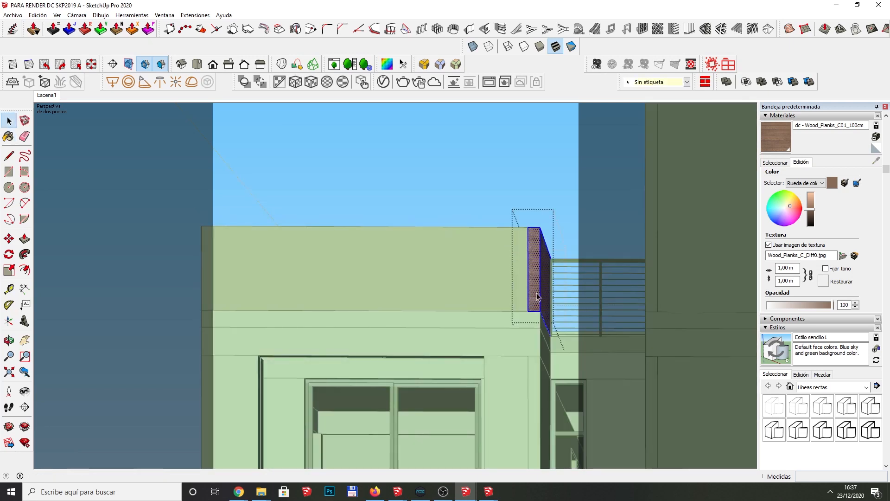
left_click(419, 328)
Step: Paint the horizontal band directly below the rooftop parapet with dc - Wood_Planks_C01_100cm
double_click(408, 322)
left_click(407, 323)
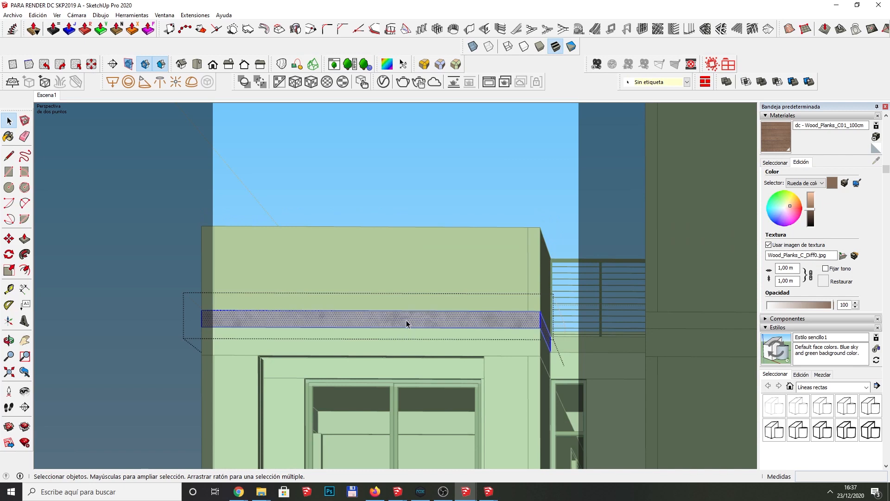
key("b")
left_click(408, 322)
key("space")
left_click(380, 245)
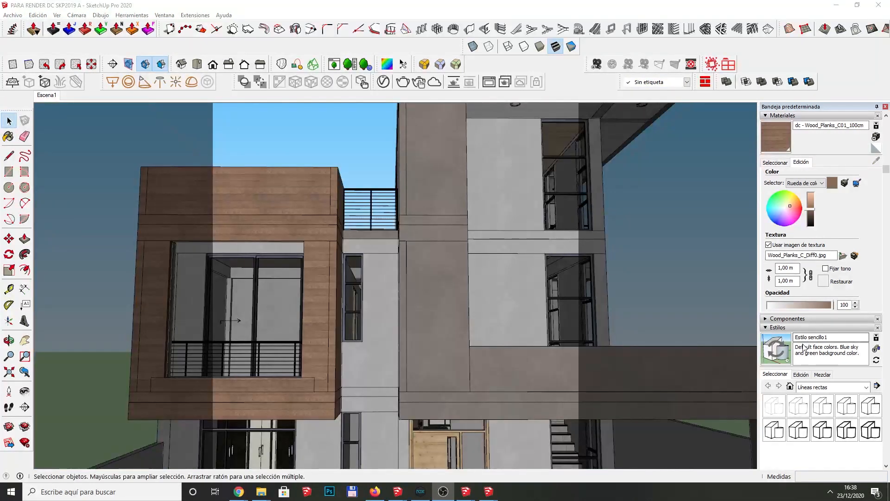
Step: Restore the Escena1 view of the house and check the previous night render in the V-Ray frame buffer
scroll(378, 344, "down", 1)
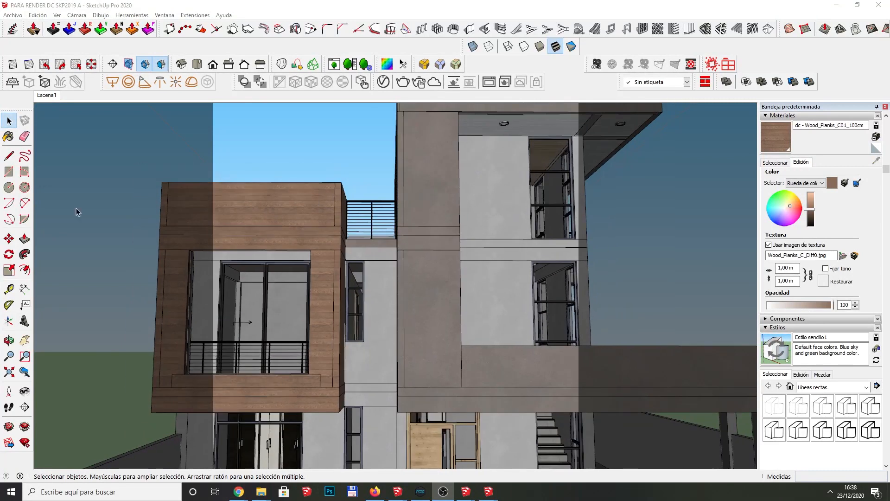
scroll(337, 292, "down", 3)
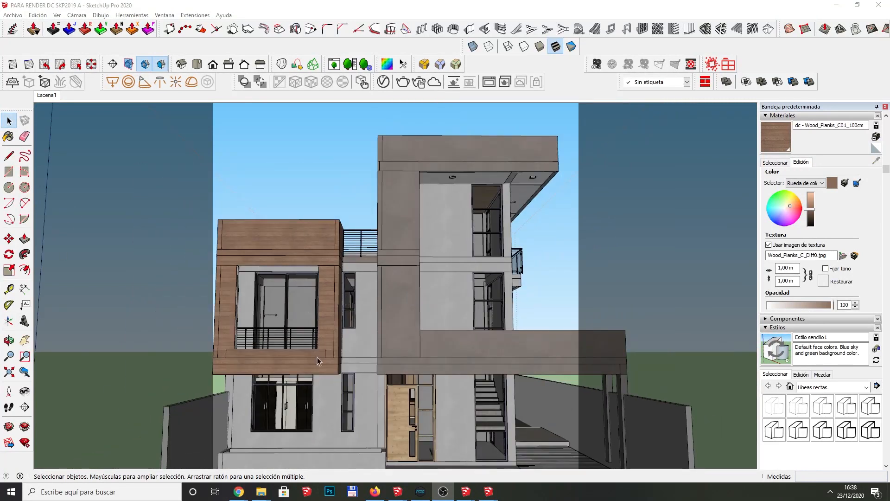
scroll(318, 361, "up", 2)
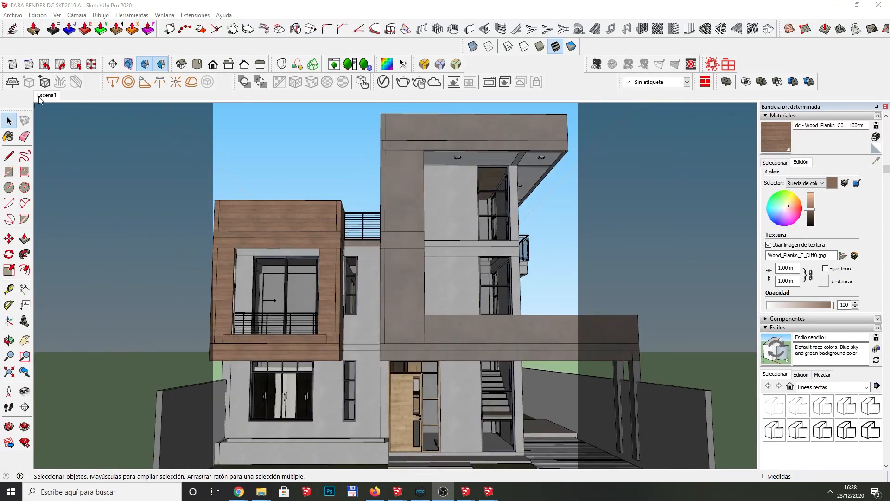
left_click(40, 96)
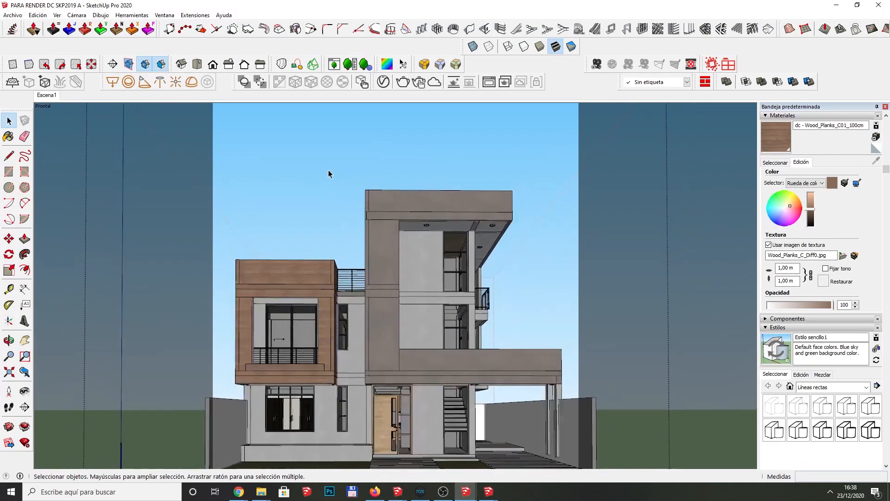
left_click(489, 82)
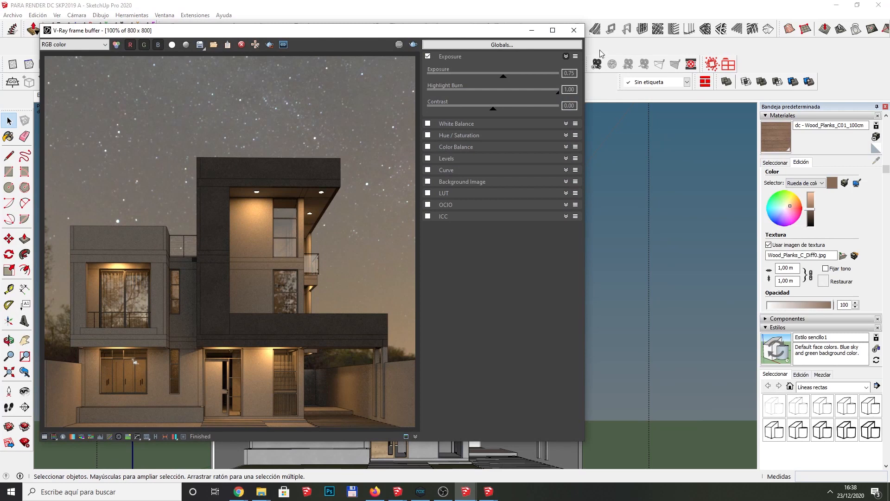
left_click(531, 30)
Step: Compare the reflection and bump settings of dc - Wood_Planks_C01_100cm and dc - Stucco_B01_50cm in the V-Ray Asset Editor
left_click(390, 83)
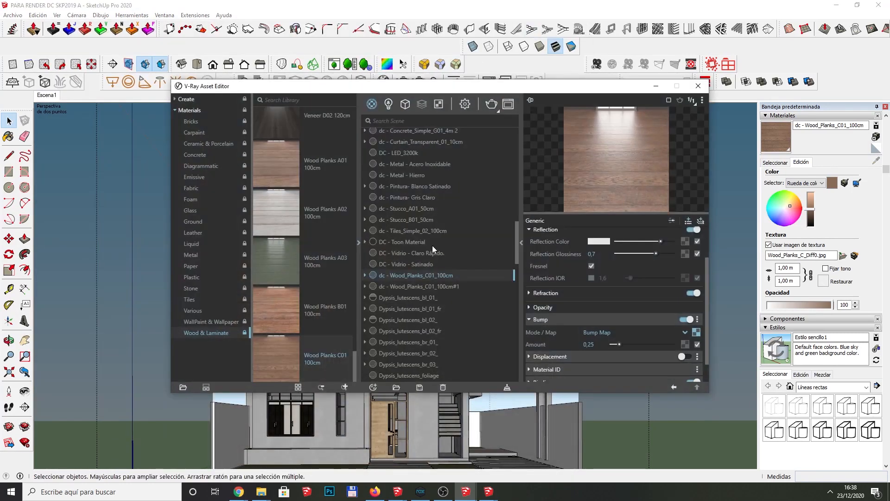
left_click_drag(465, 87, 315, 85)
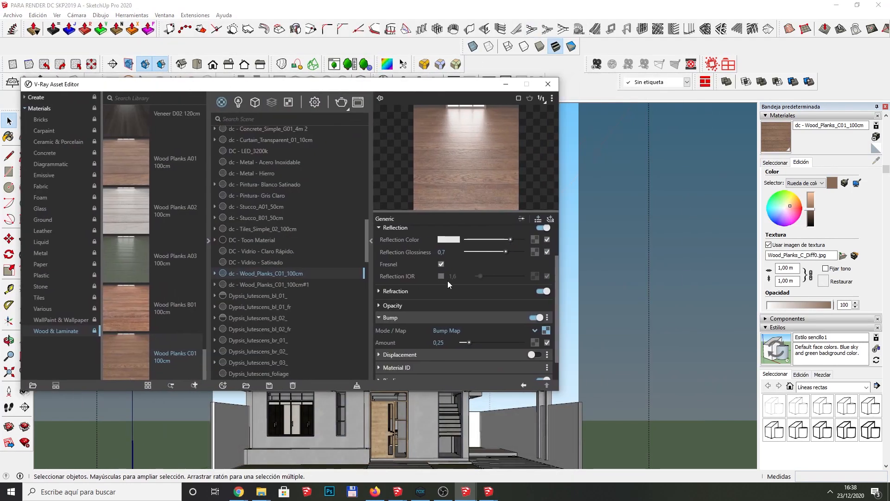
scroll(407, 325, "down", 2)
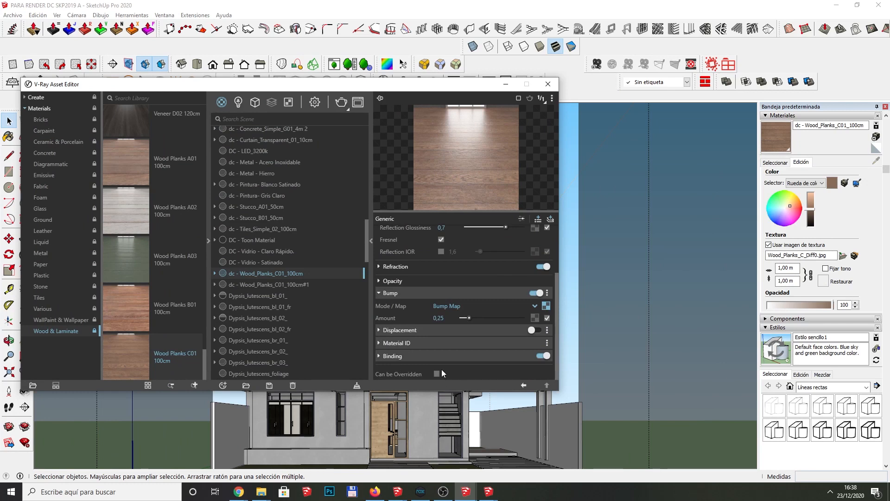
left_click(257, 217)
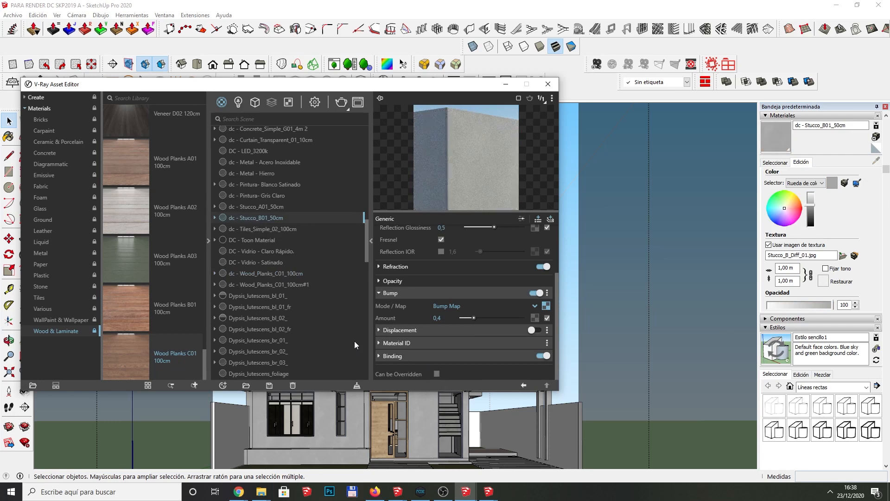
Step: Render a region enclosing the whole house below the sky in the V-Ray frame buffer, then minimize the V-Ray windows
left_click(358, 102)
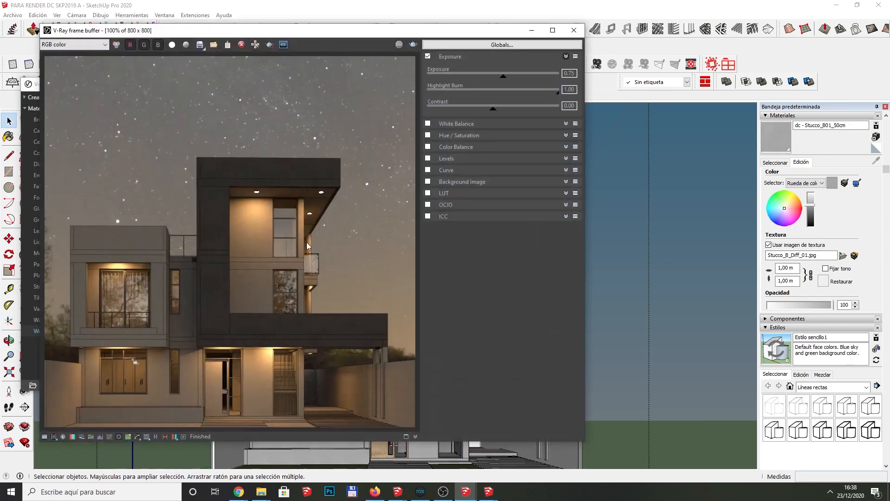
left_click(269, 44)
left_click_drag(405, 144, 55, 467)
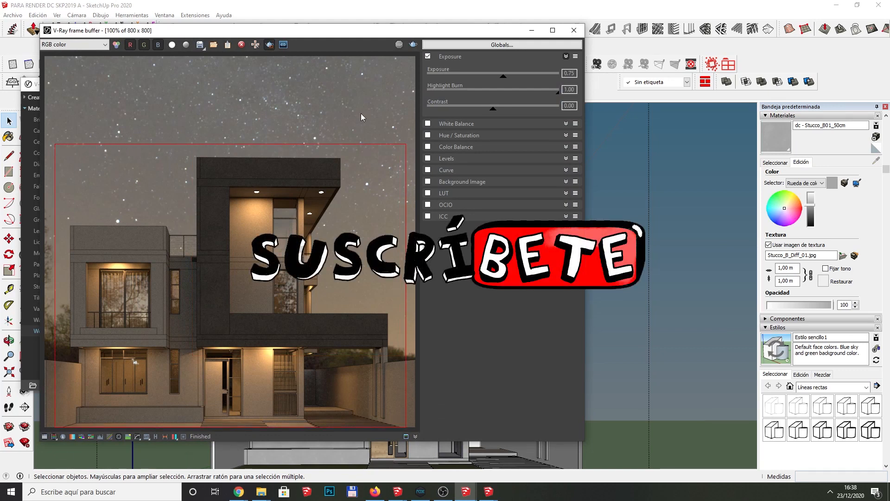
left_click(413, 45)
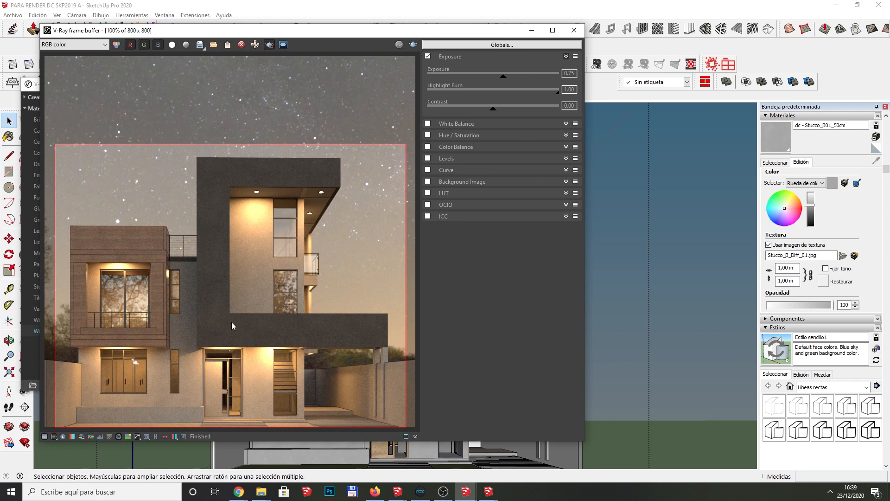
left_click(532, 31)
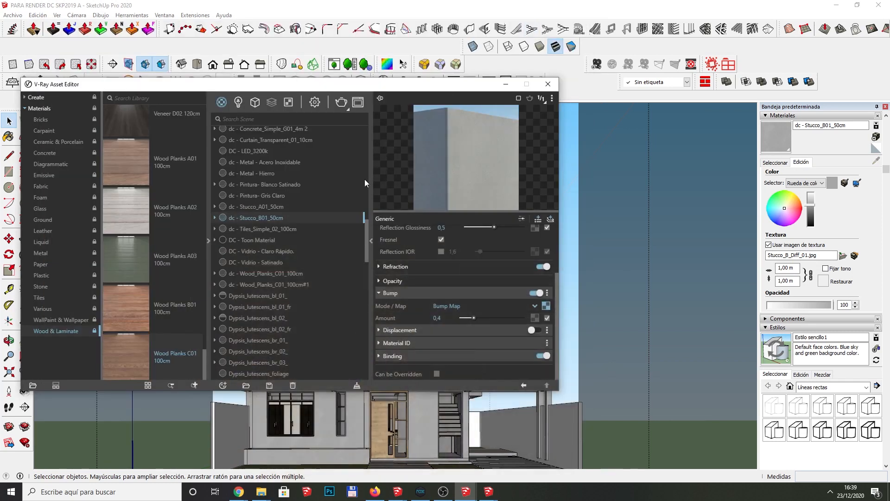
left_click(505, 85)
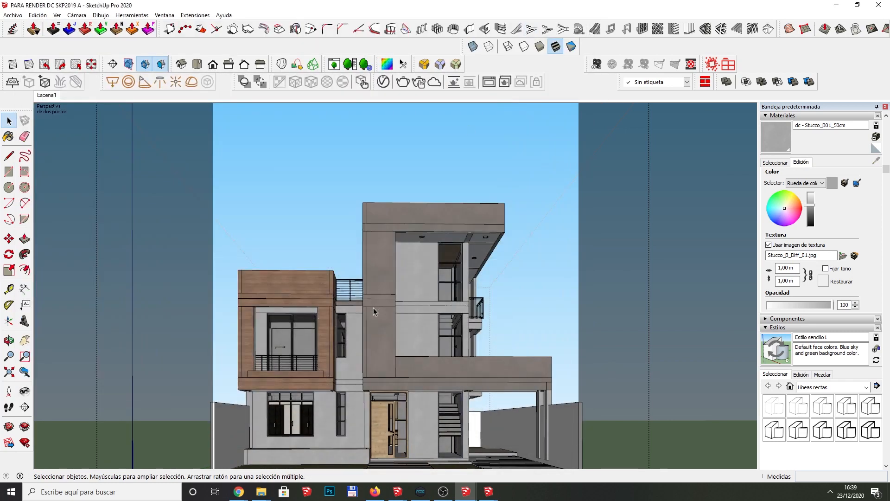
Step: Sample the material of the upper balcony window frame and select all scene objects that use Metal - Hierro
key("g")
scroll(397, 259, "up", 3)
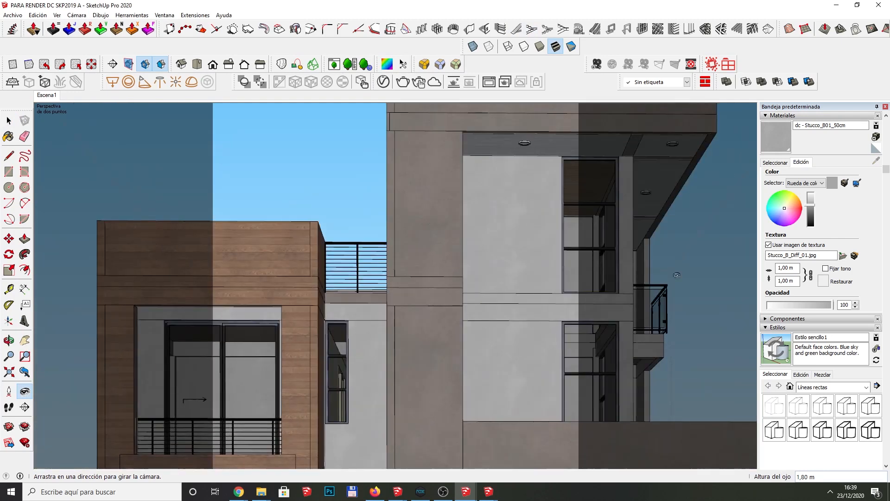
left_click(784, 162)
left_click(876, 160)
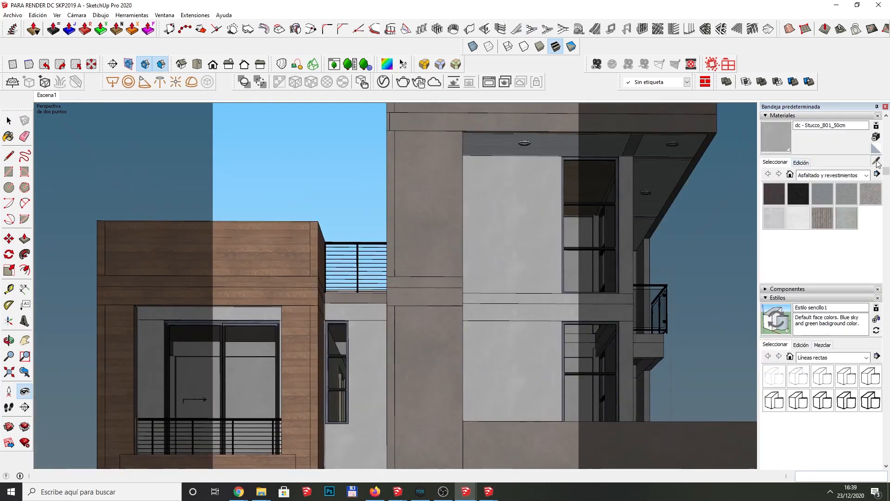
scroll(234, 336, "up", 4)
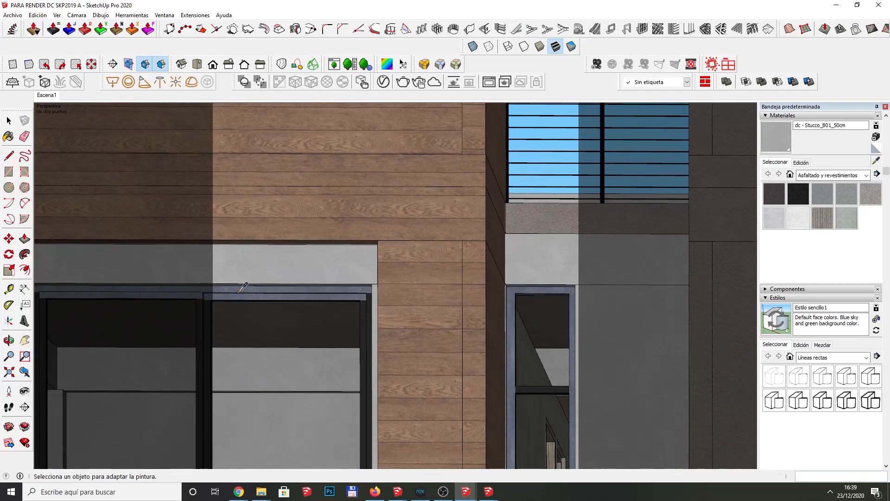
left_click(242, 286)
left_click(383, 81)
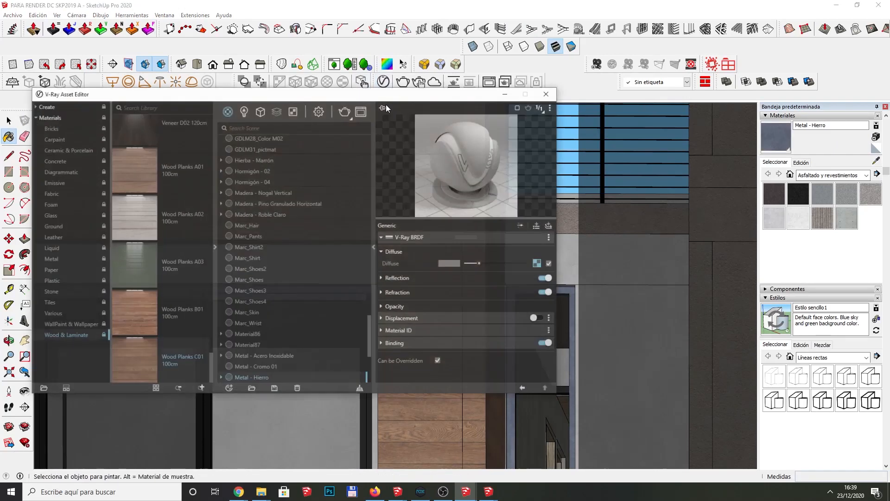
right_click(238, 376)
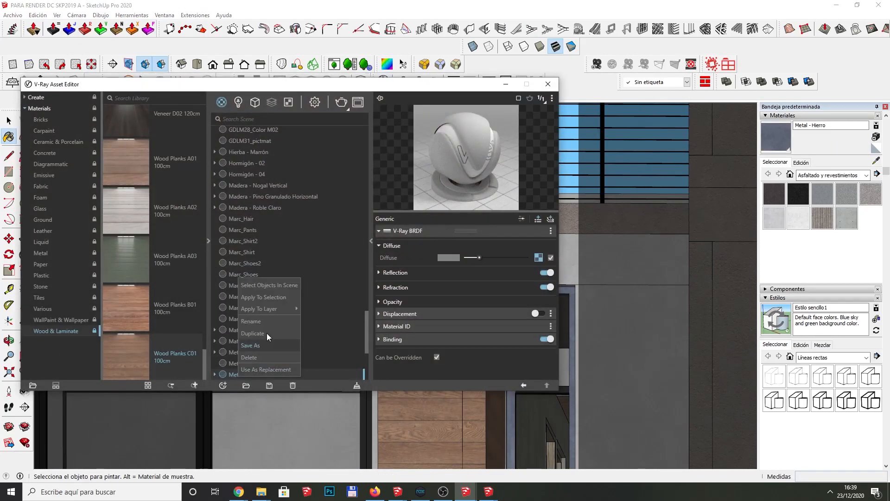
left_click(266, 288)
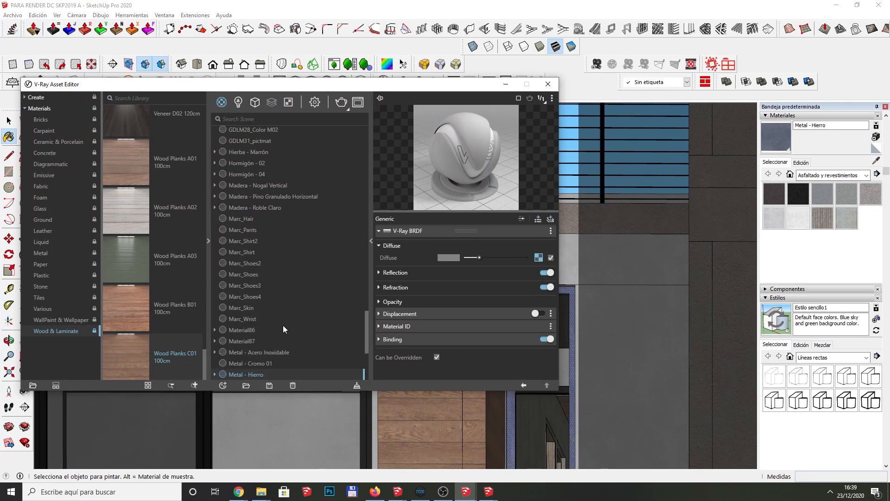
Step: Find dc - Metal - Hierro among the scene materials and examine its diffuse color and reflection settings
middle_click_drag(760, 284, 561, 306)
left_click_drag(363, 321, 370, 219)
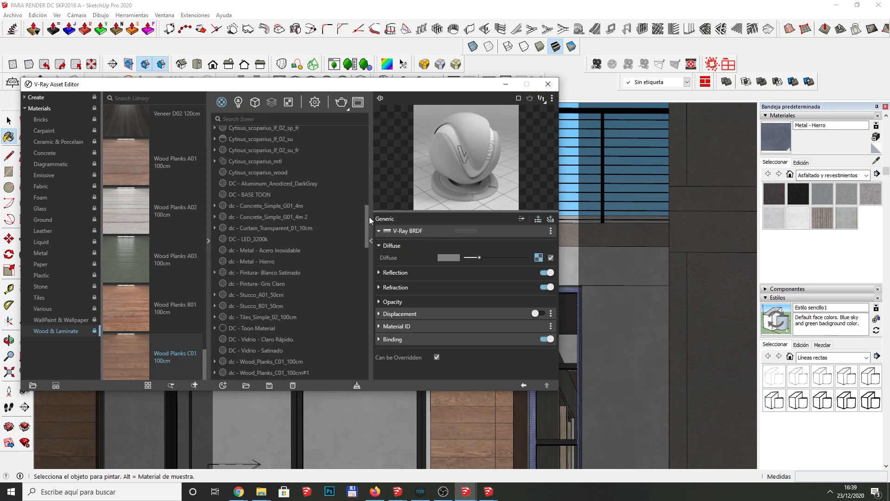
left_click(283, 249)
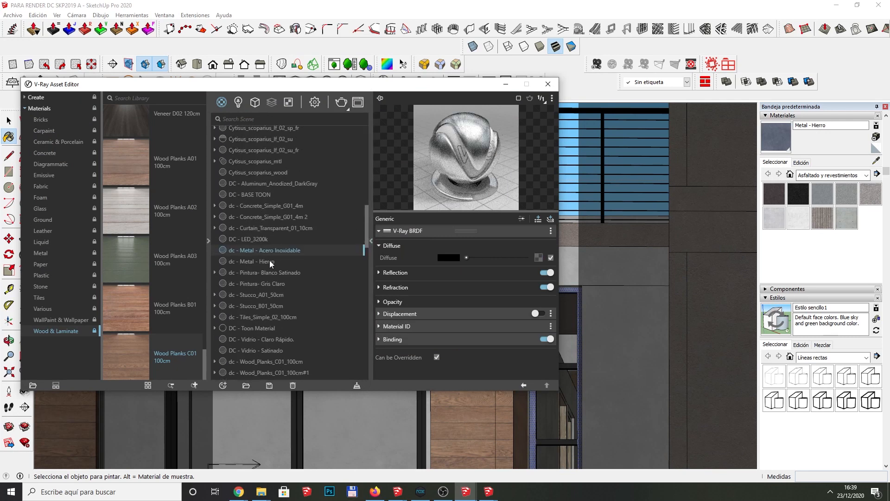
left_click(271, 262)
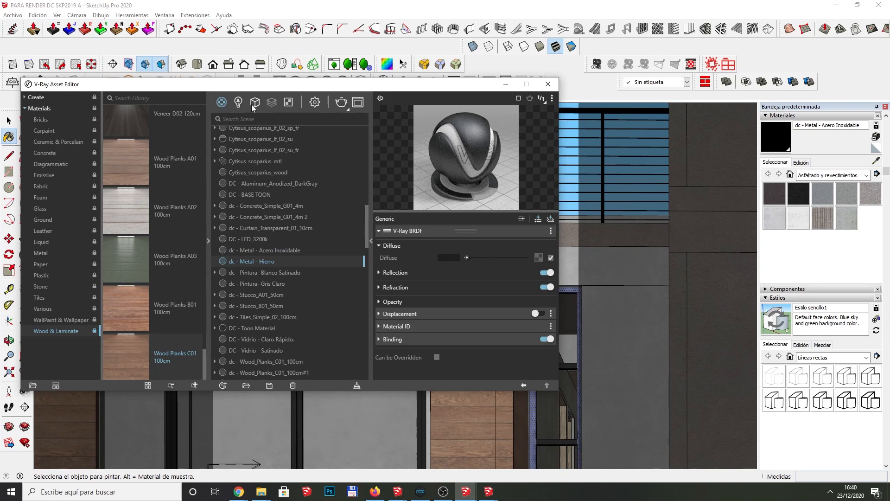
left_click_drag(252, 90, 323, 100)
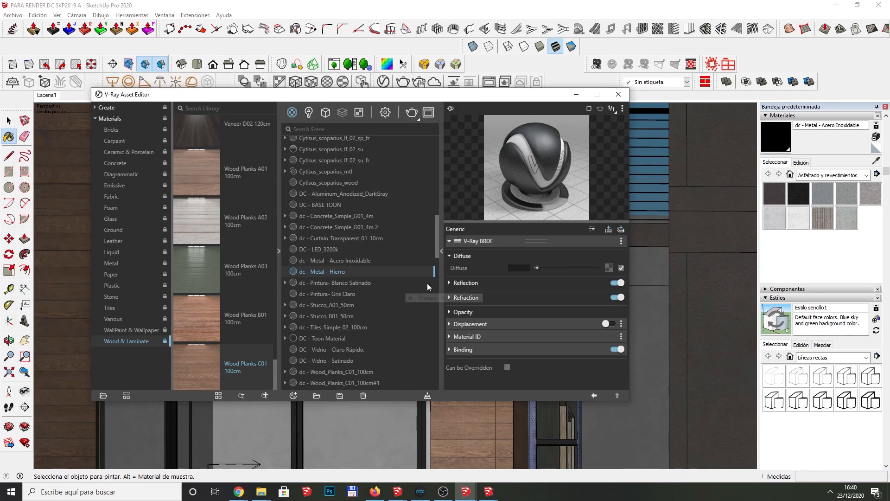
left_click(453, 285)
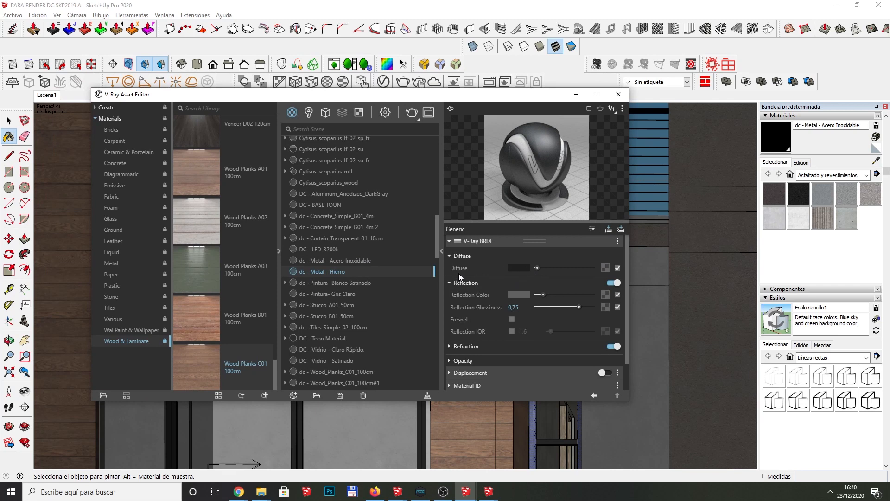
left_click(530, 267)
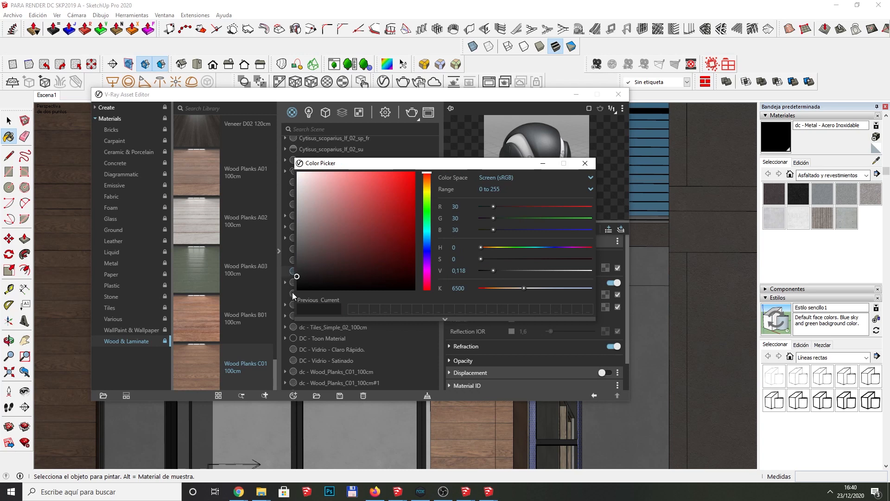
left_click(585, 164)
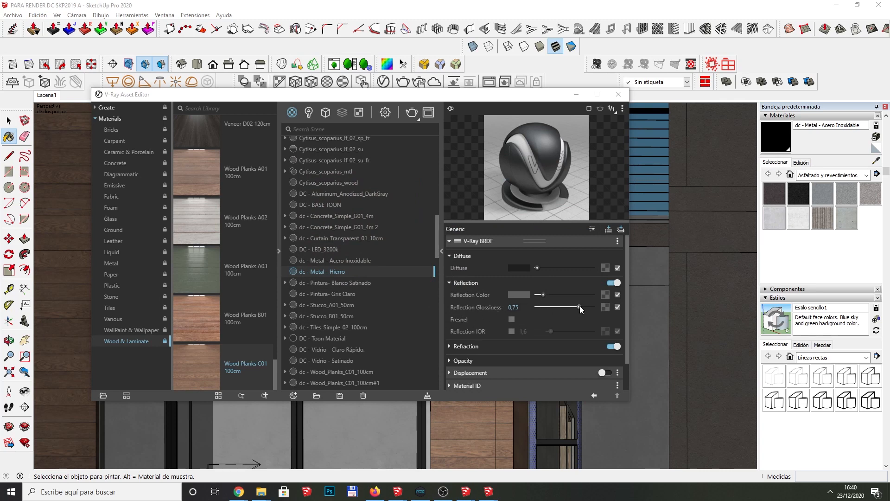
Step: Apply dc - Metal - Hierro to the selected window frames, check its override setting and minimize the V-Ray Asset Editor
right_click(342, 275)
left_click(354, 300)
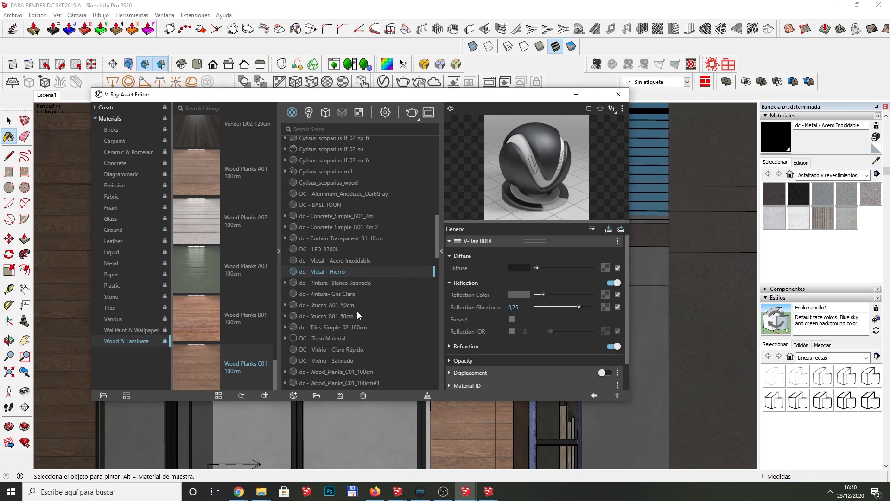
scroll(552, 308, "down", 2)
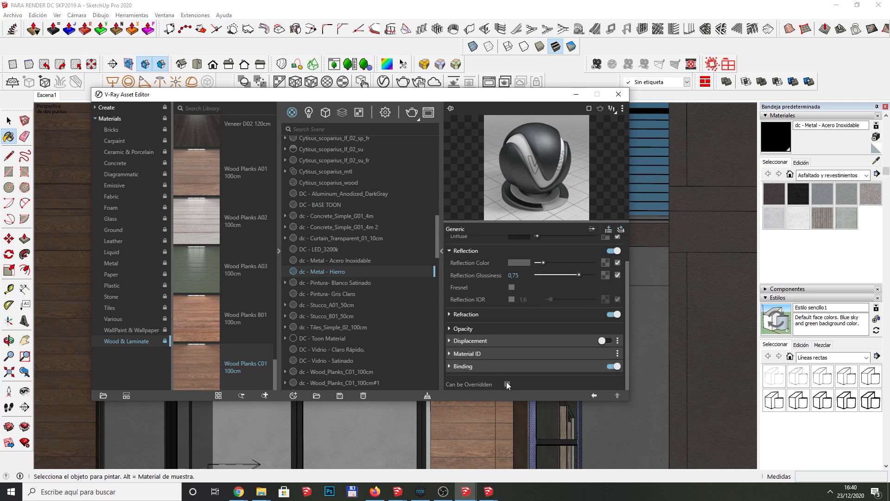
left_click(576, 94)
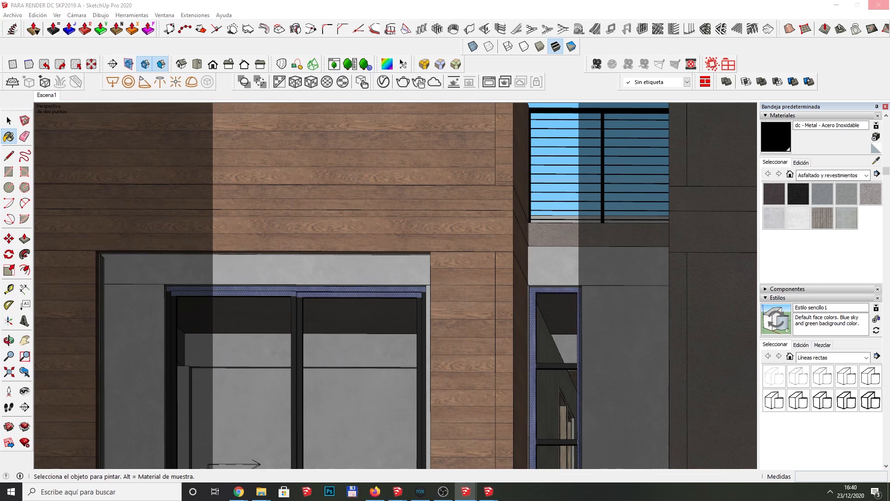
Step: Sample the black material of the balcony railing in front of the wood-framed window
scroll(560, 202, "down", 5)
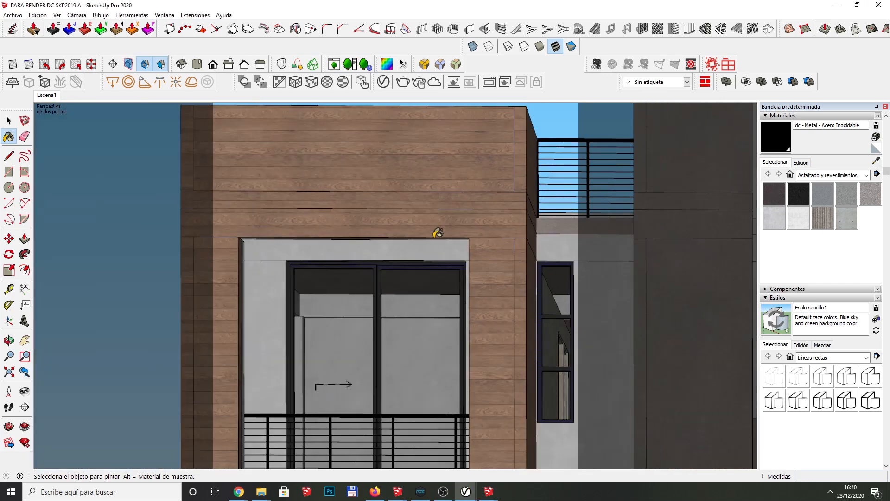
scroll(367, 264, "up", 4)
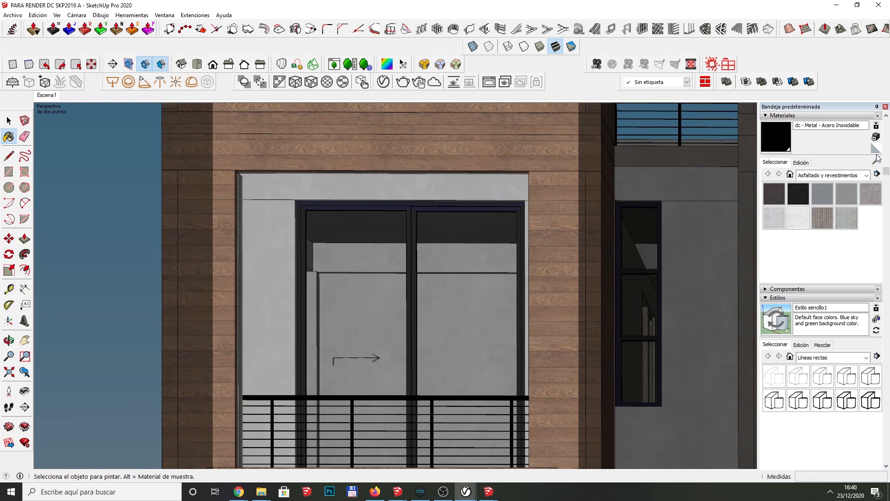
scroll(246, 336, "down", 1, "alt")
scroll(246, 336, "up", 5, "alt")
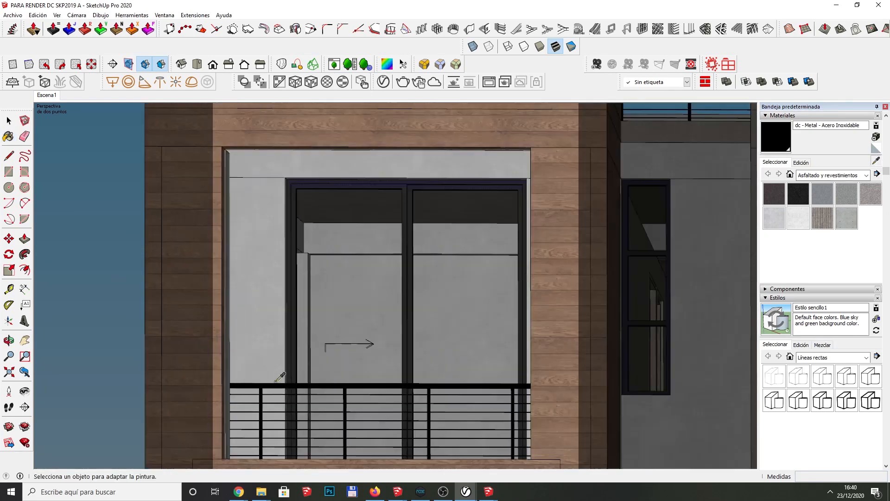
left_click(251, 379)
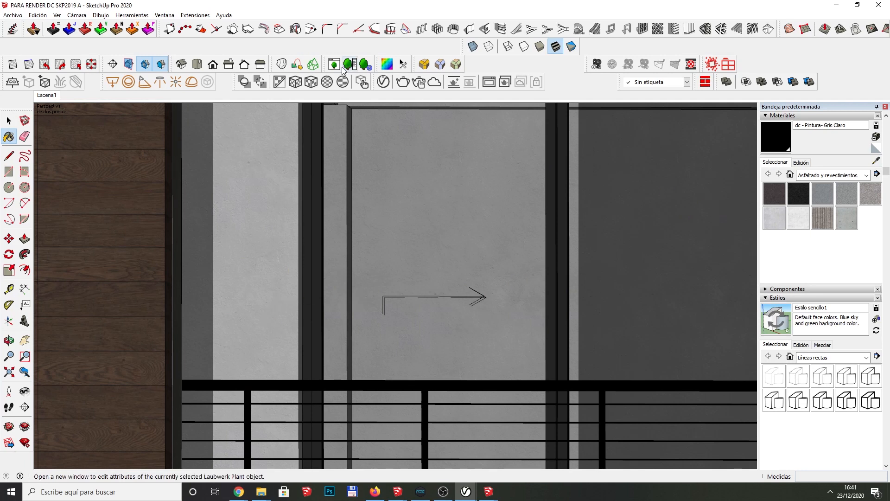
Step: Give dc - Pintura- Gris Claro a near-white reflection color and 0.8 reflection glossiness, and turn off Can be Overridden
left_click(383, 81)
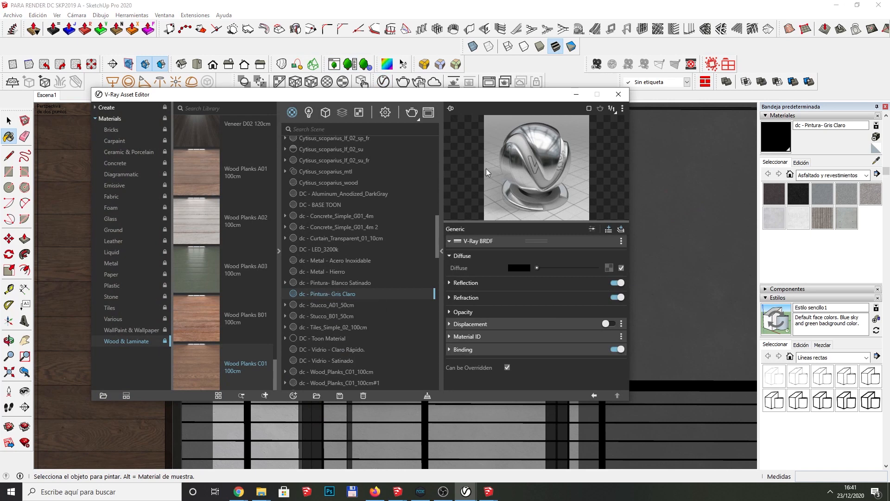
left_click(460, 282)
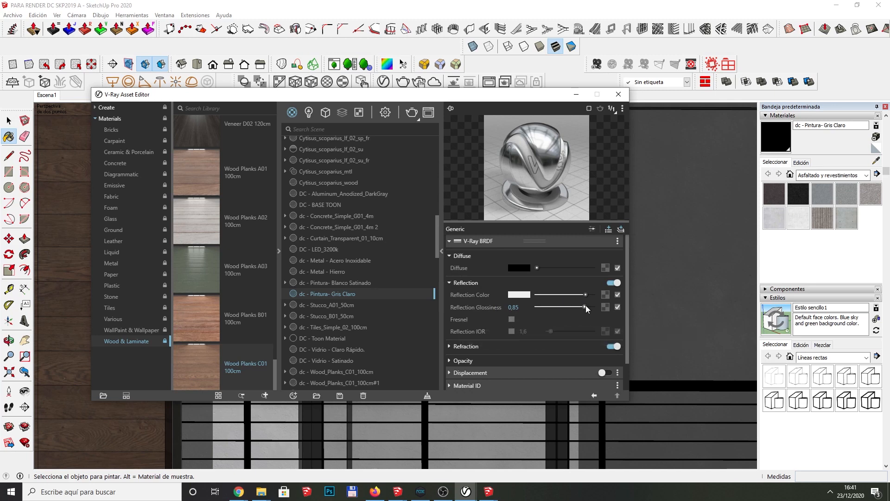
left_click_drag(586, 295, 601, 307)
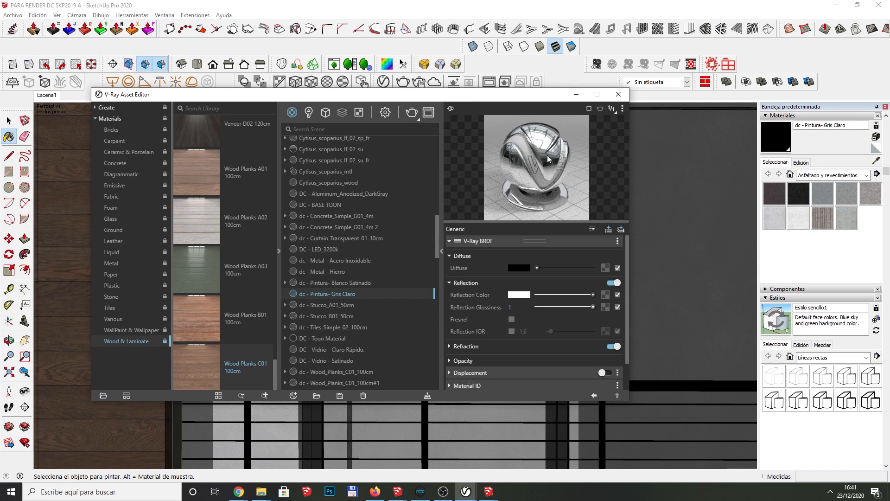
left_click_drag(591, 295, 587, 295)
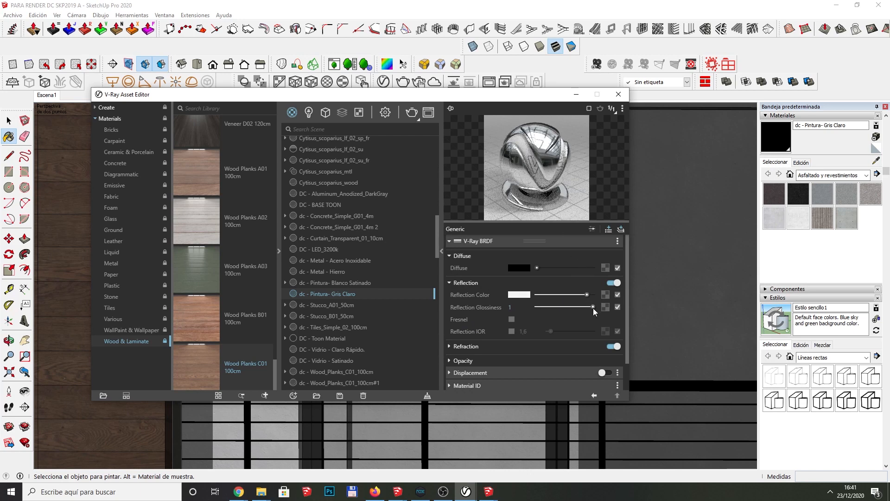
left_click_drag(593, 306, 583, 308)
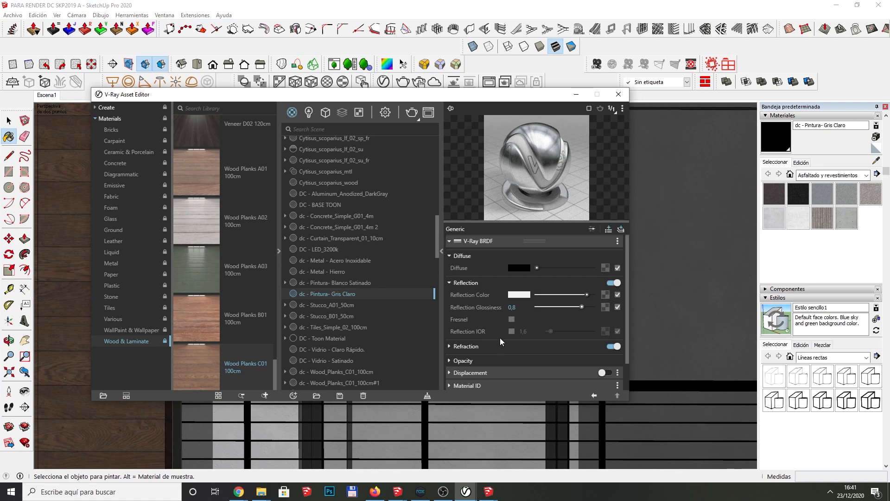
scroll(556, 292, "down", 2)
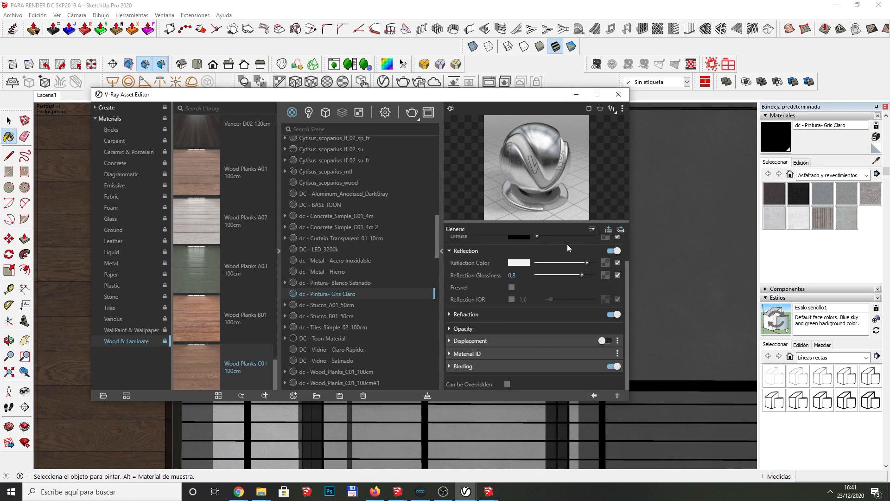
left_click(578, 94)
Step: Sample the entrance door's wood and select all scene objects that use Madera - Pino Granulado Horizontal
scroll(291, 197, "down", 6)
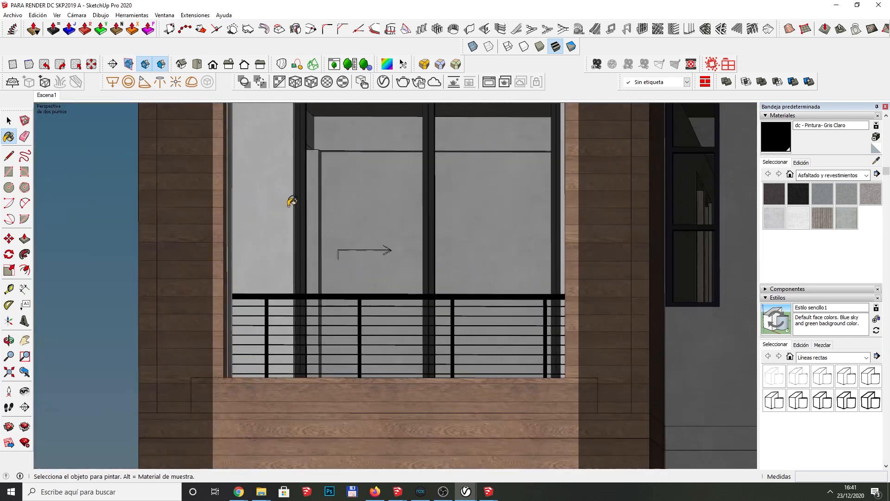
scroll(291, 201, "down", 8)
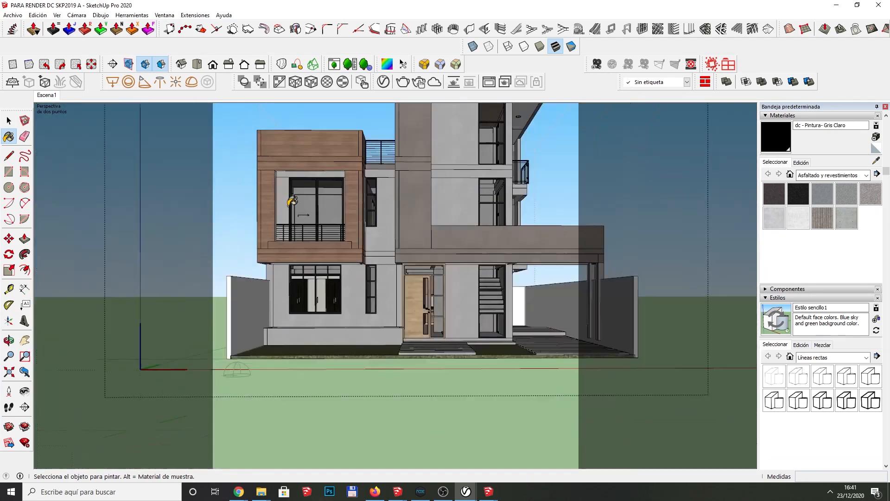
scroll(488, 176, "up", 5)
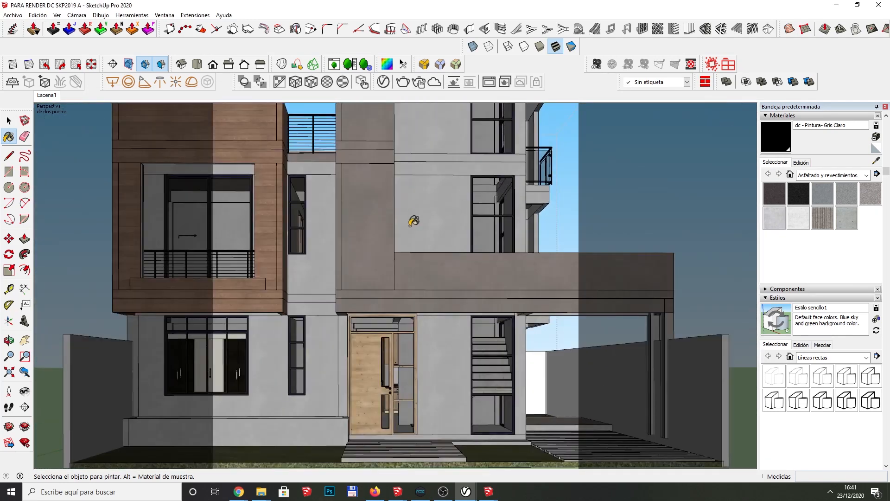
left_click(876, 161)
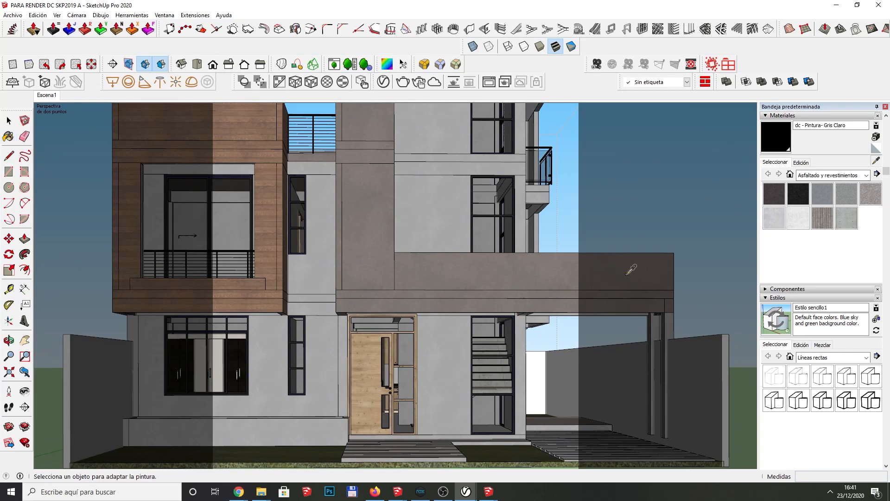
left_click(365, 373)
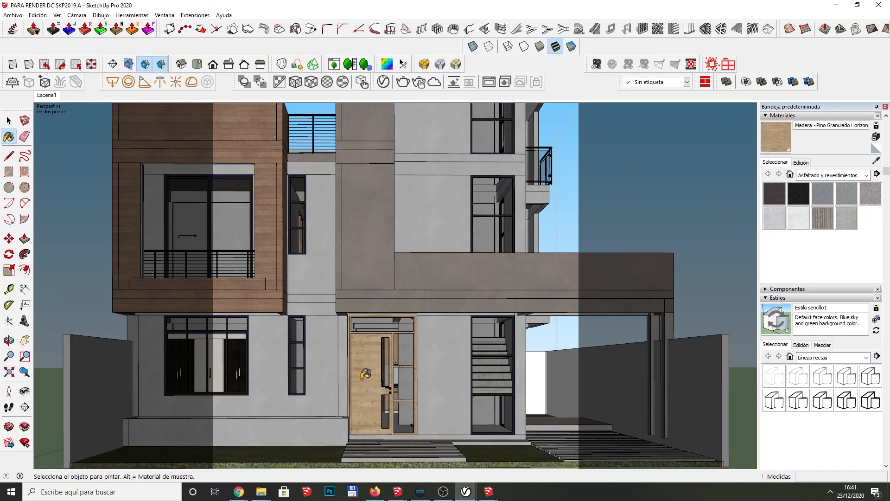
left_click(383, 82)
scroll(366, 326, "down", 2)
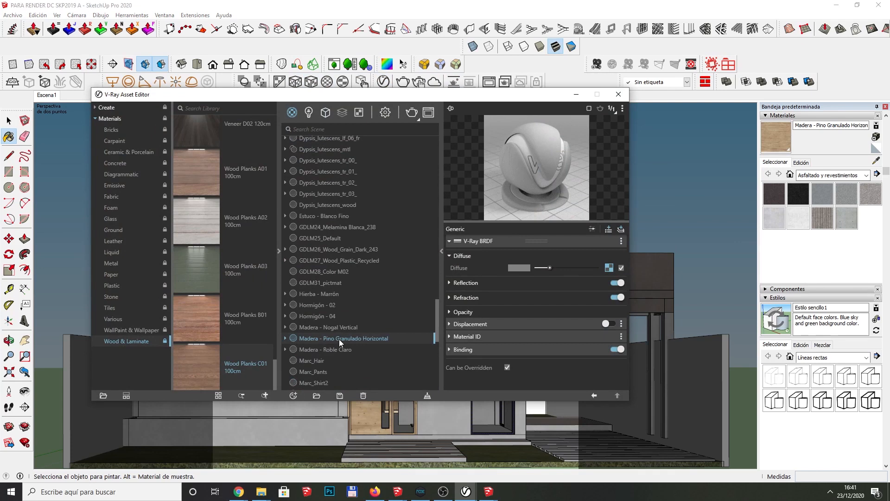
right_click(338, 338)
left_click(361, 248)
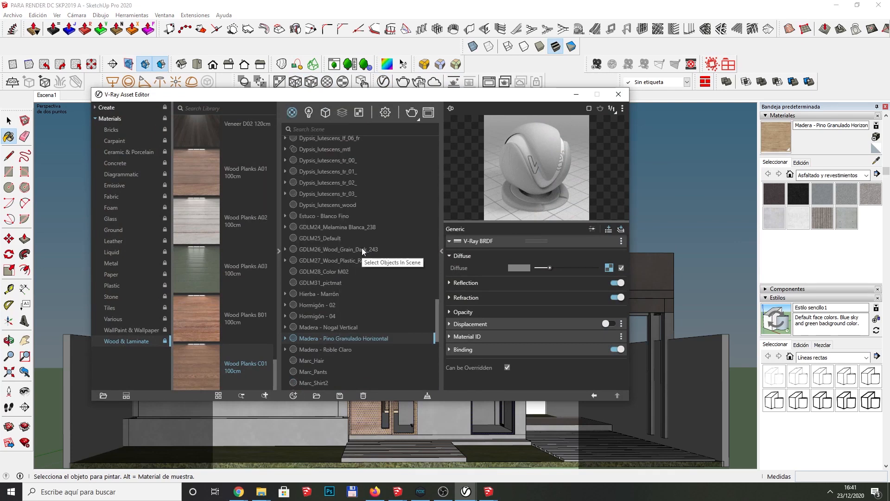
Step: Review dc - Wood_Planks_C01_100cm and the reflection settings of its copy dc - Wood_Planks_C01_100cm#1 in the scene material list
left_click_drag(545, 94, 729, 82)
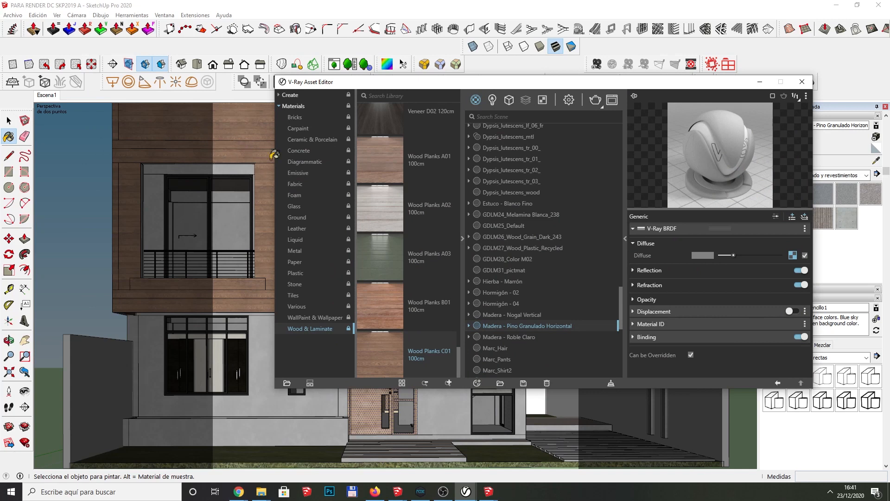
scroll(551, 279, "up", 10)
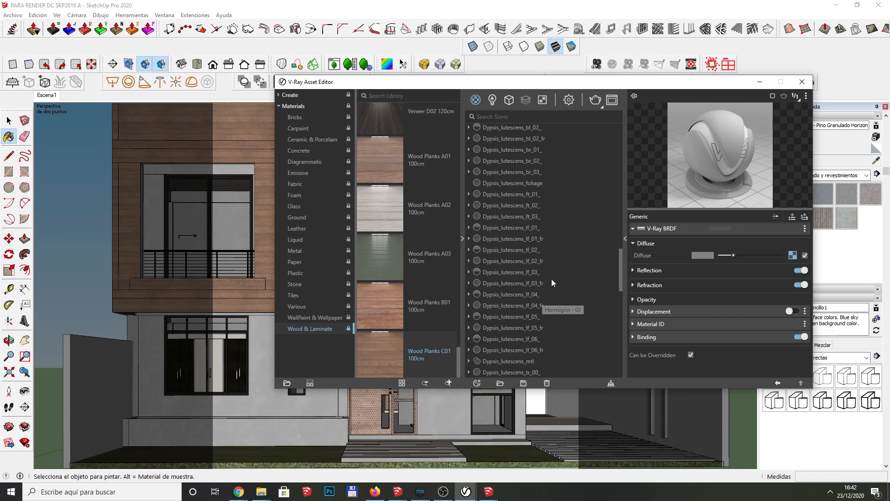
scroll(551, 279, "down", 2)
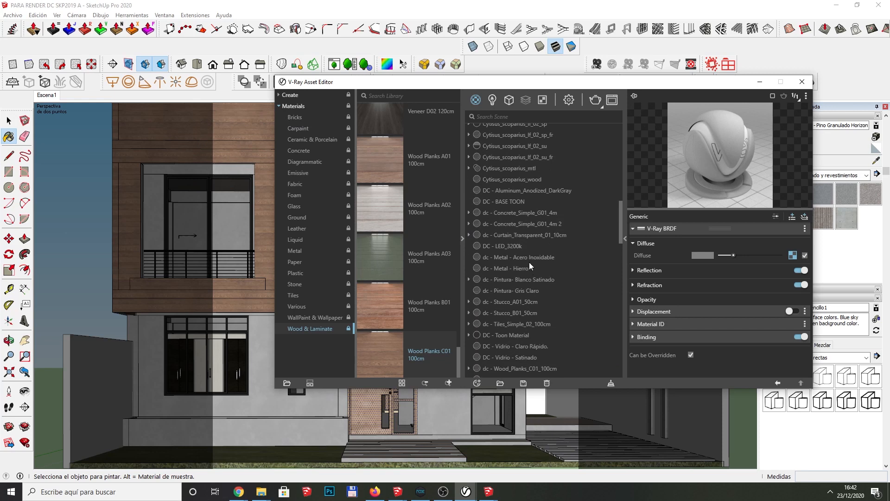
scroll(530, 259, "down", 3)
left_click(515, 278)
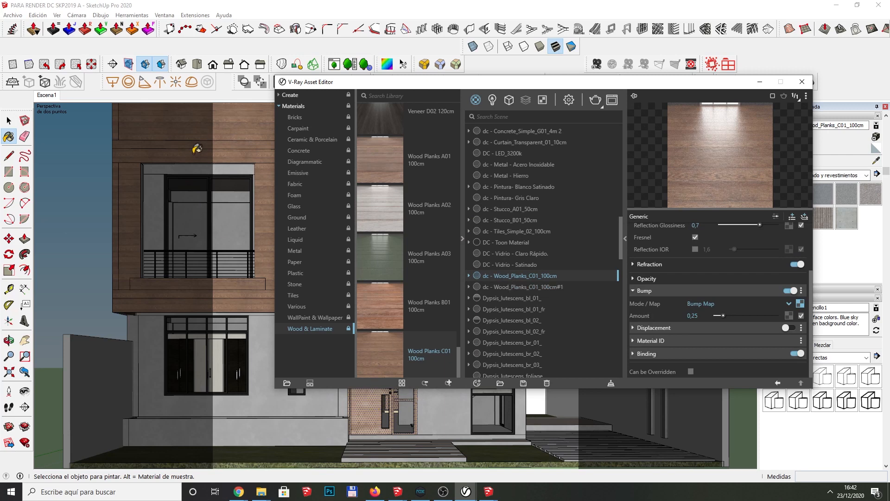
right_click(519, 277)
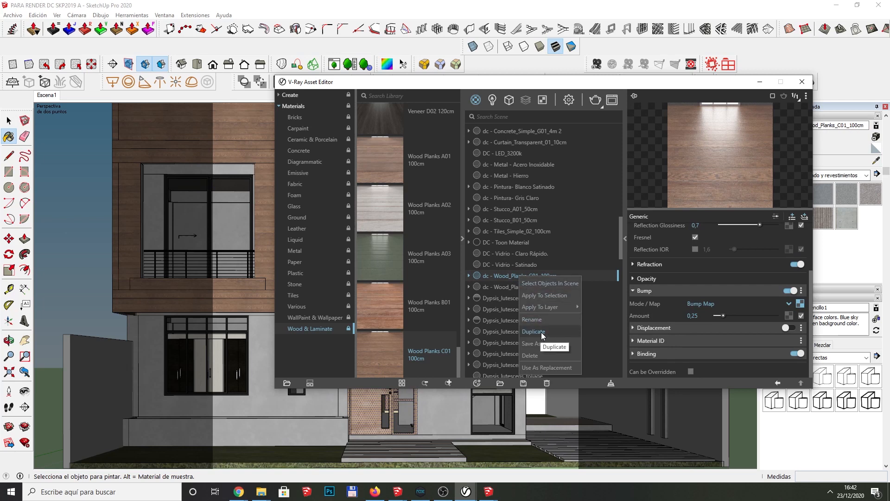
left_click(505, 285)
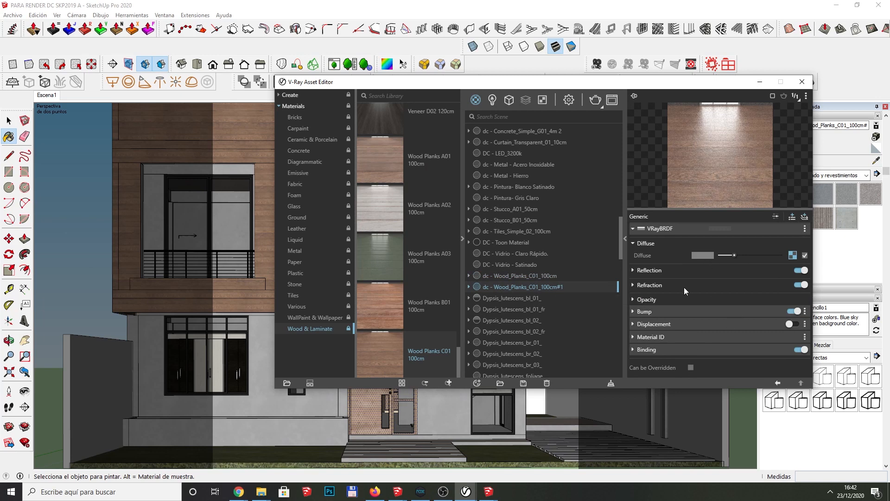
left_click(638, 269)
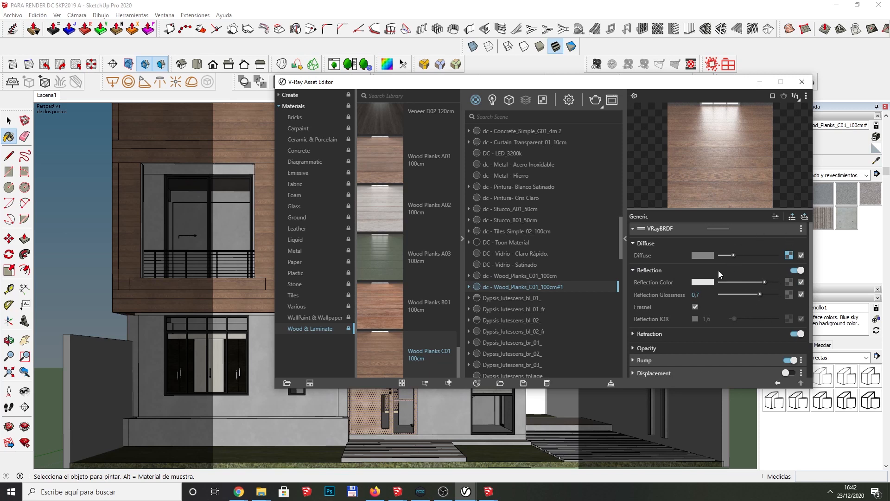
Step: Apply dc - Wood_Planks_C01_100cm#1 to the selected entrance door surfaces and minimize the V-Ray Asset Editor
left_click(758, 83)
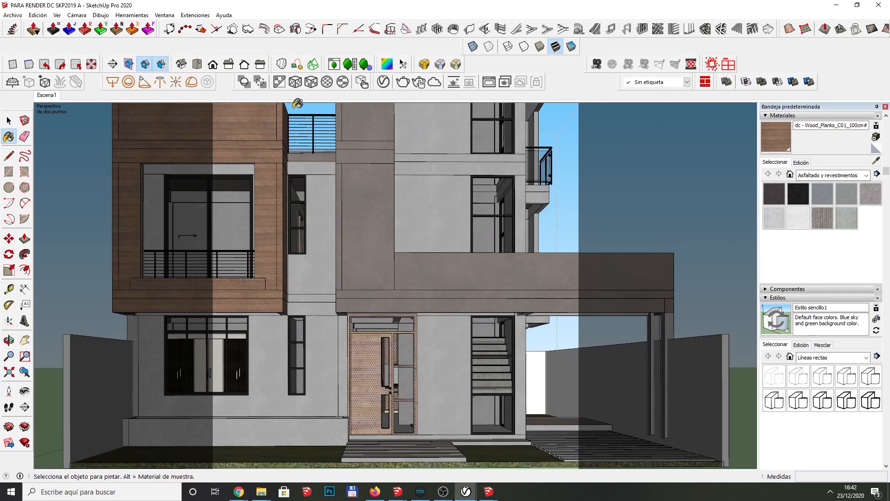
left_click(383, 82)
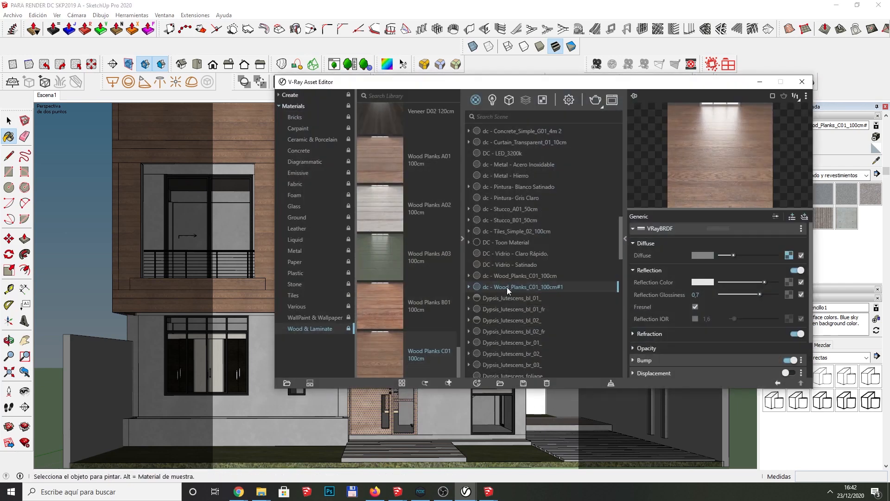
right_click(508, 287)
left_click(536, 211)
left_click(382, 403)
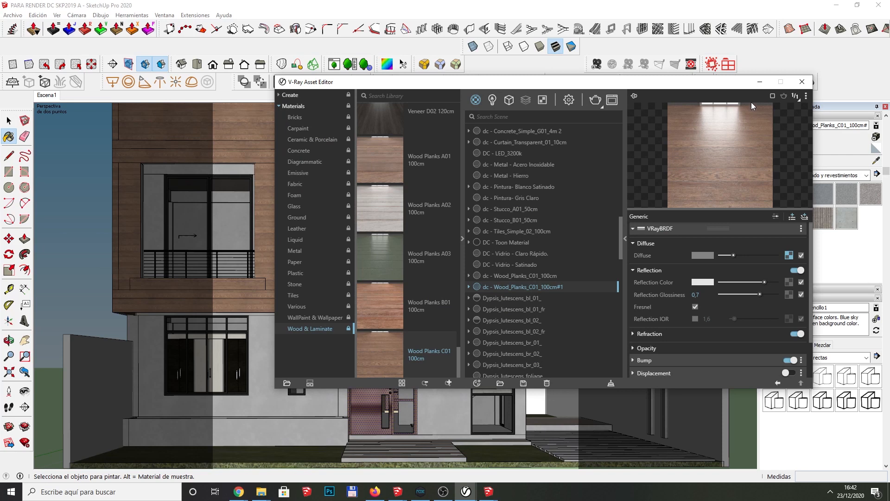
left_click(759, 82)
Step: Sample the wood of the upper facade and of the entrance door to compare their texture image and size settings
scroll(371, 410, "up", 4)
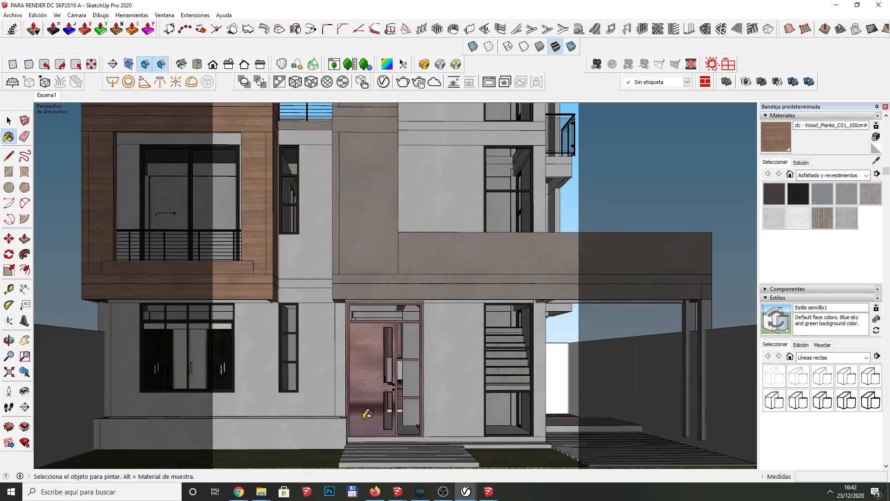
left_click(801, 163)
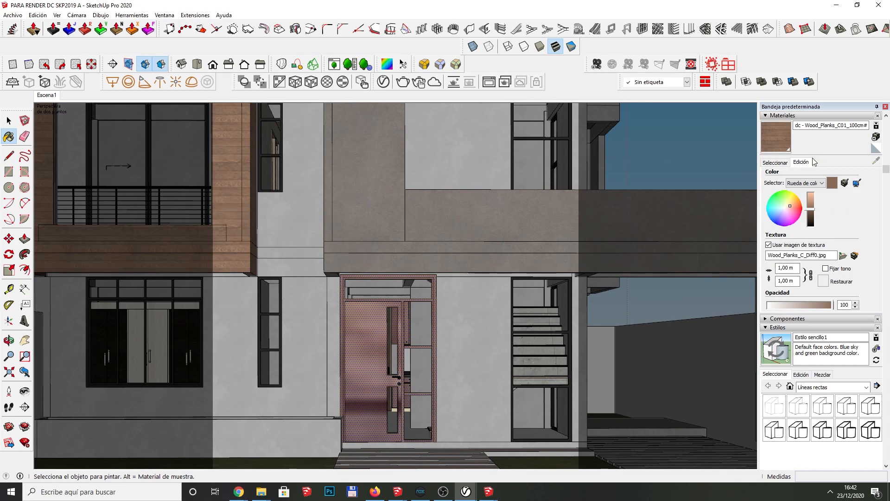
left_click(786, 164)
left_click(875, 162)
left_click(217, 198)
left_click(801, 163)
left_click(775, 162)
left_click(876, 161)
left_click(406, 322)
left_click(800, 162)
Step: Remap the wood plank texture on the selected entrance door with V-Ray's tri-planar projection
scroll(424, 343, "up", 2)
left_click(295, 85)
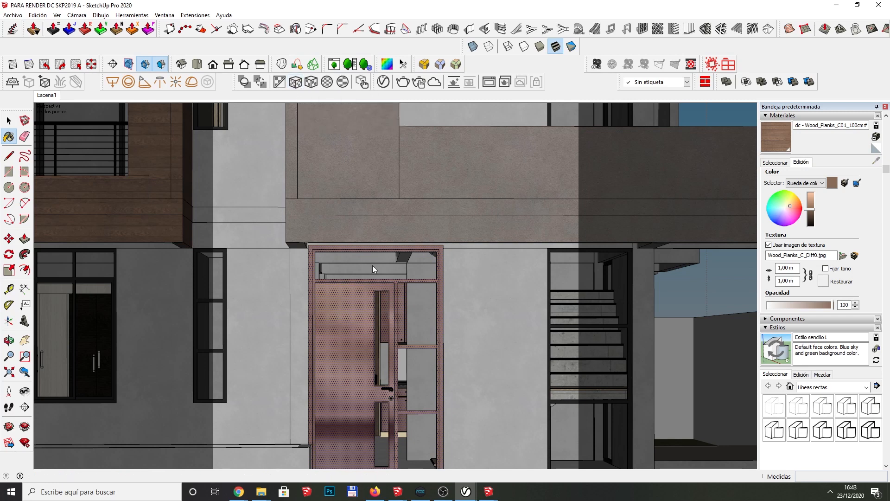
left_click(352, 414)
key("space")
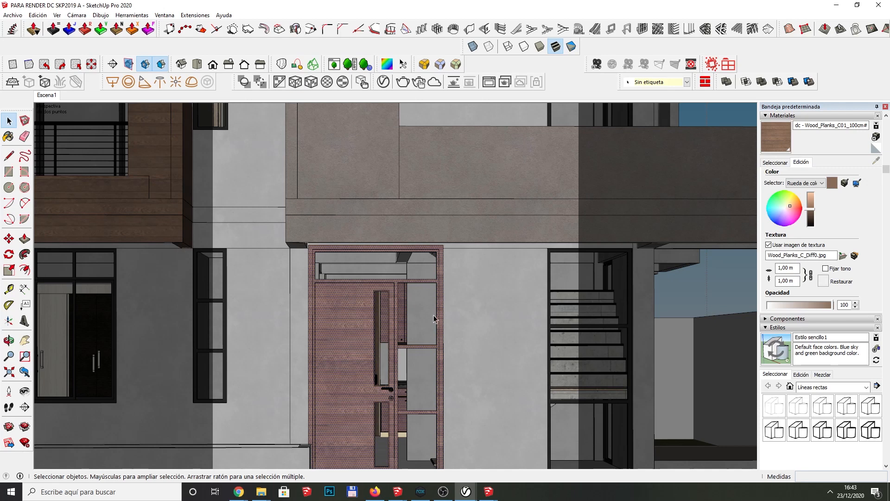
Step: Inspect the entrance door's planks up close, open the door frame group for editing and select the front face of its left jamb
scroll(357, 347, "up", 3)
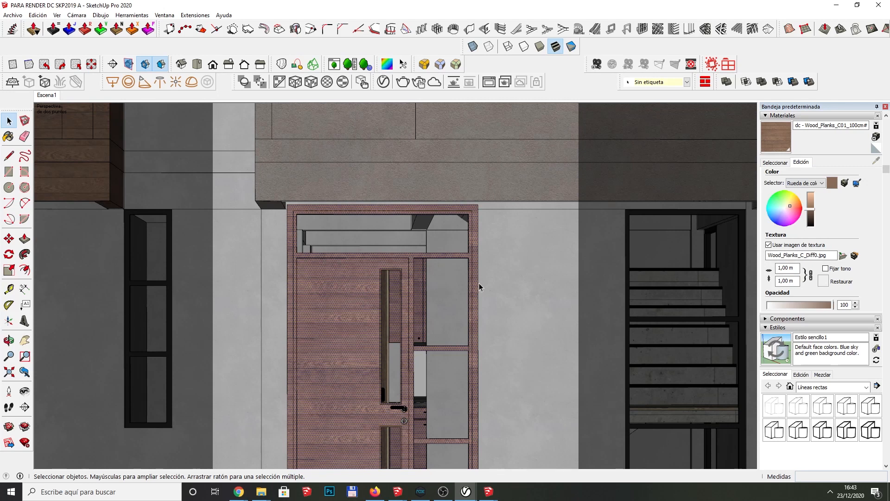
scroll(480, 286, "up", 2)
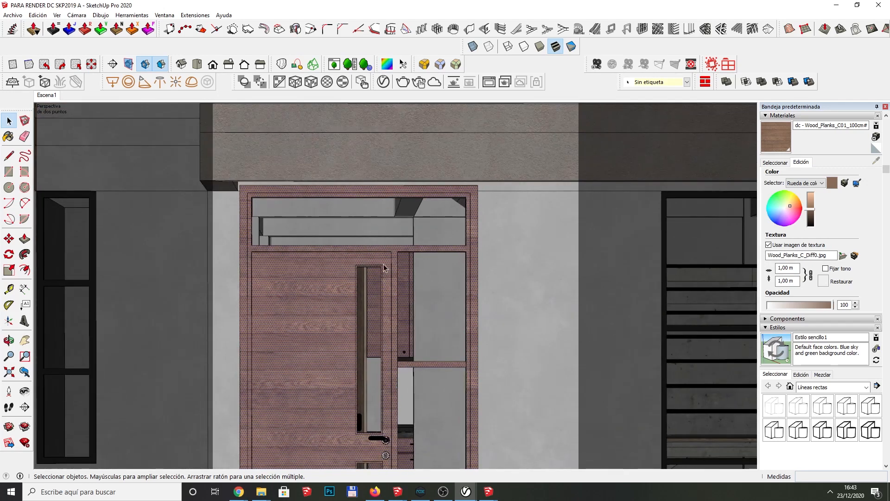
scroll(400, 267, "down", 1)
key("o")
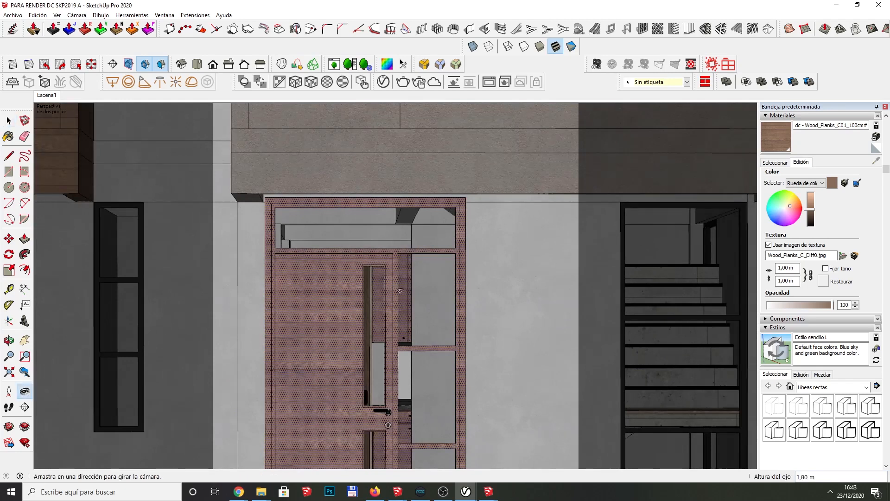
left_click_drag(399, 282, 381, 322)
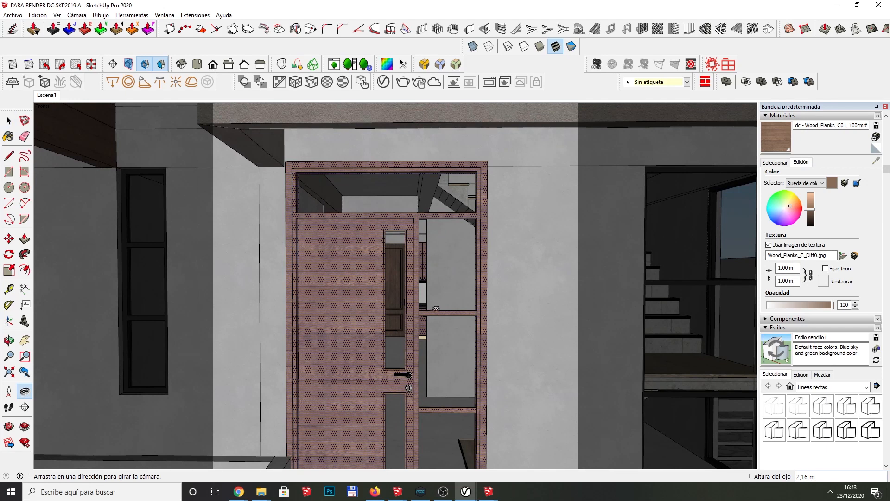
scroll(443, 308, "up", 2)
left_click_drag(421, 335, 382, 351)
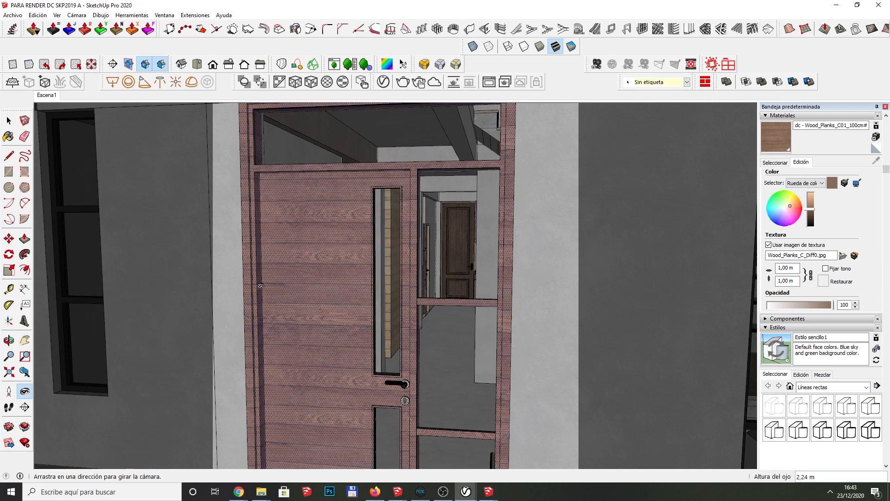
left_click_drag(295, 264, 267, 253)
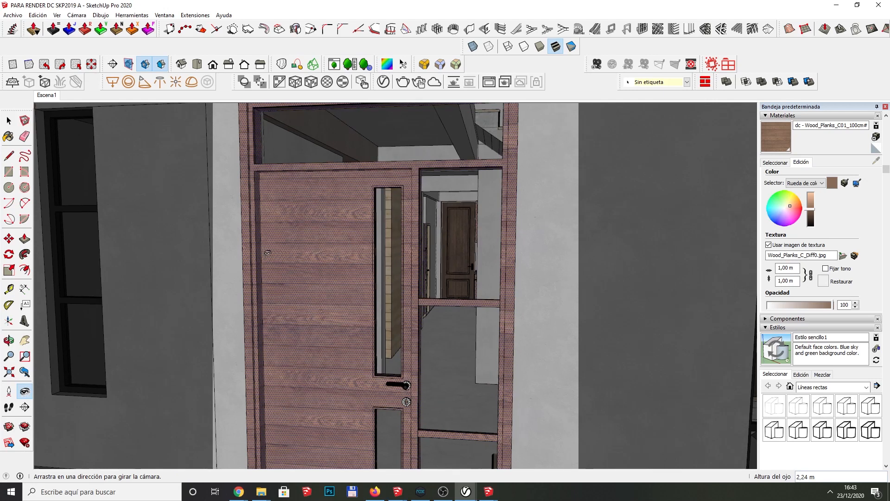
scroll(242, 218, "up", 2)
key("space")
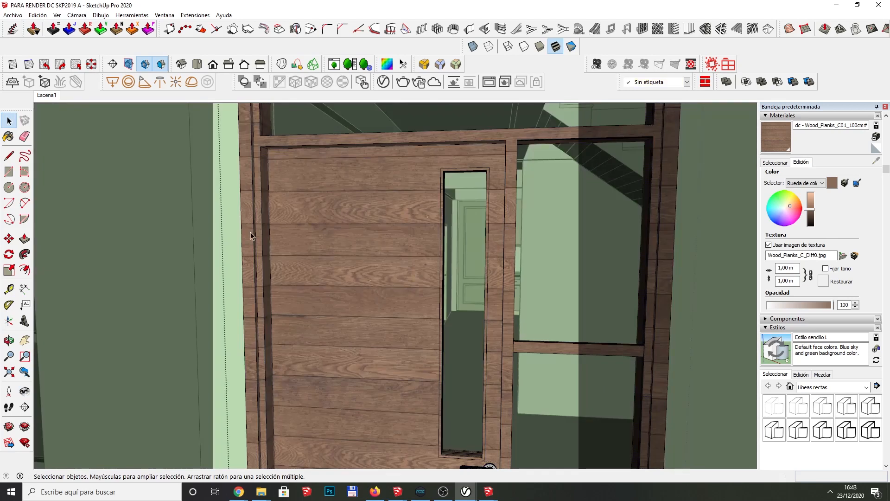
left_click(248, 240)
double_click(246, 247)
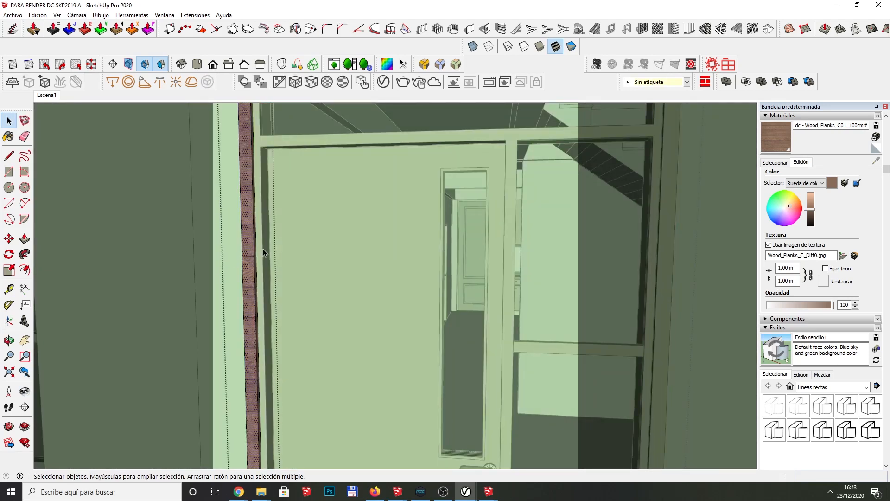
left_click(248, 249)
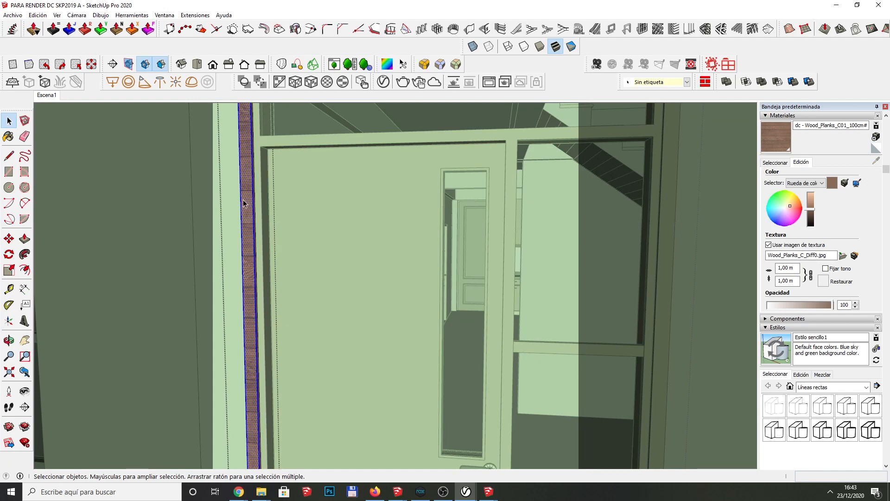
left_click(248, 244)
right_click(249, 243)
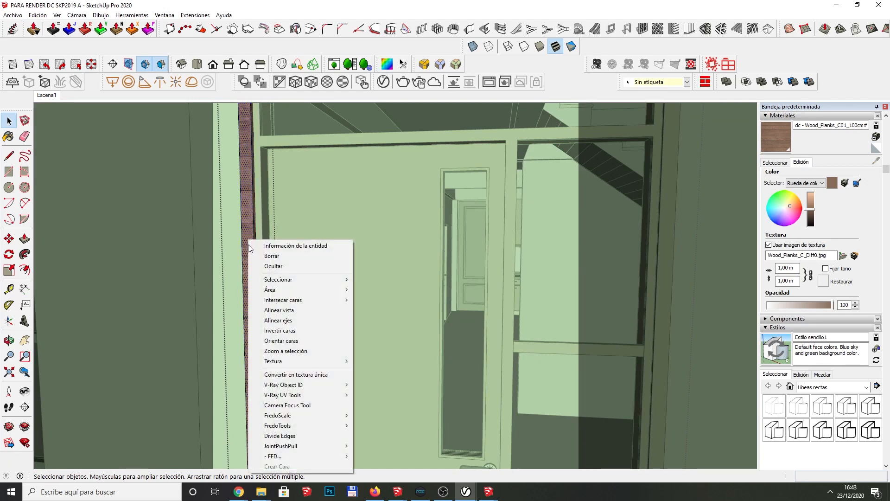
mouse_move(284, 364)
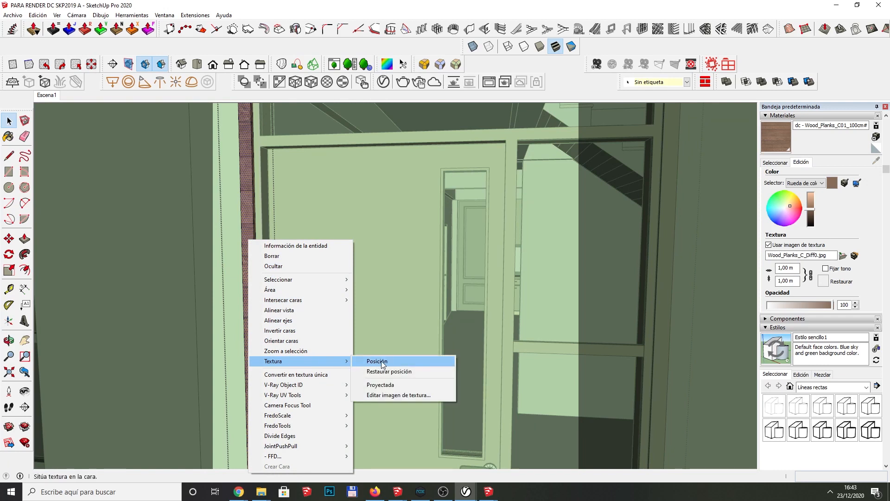
left_click(249, 216)
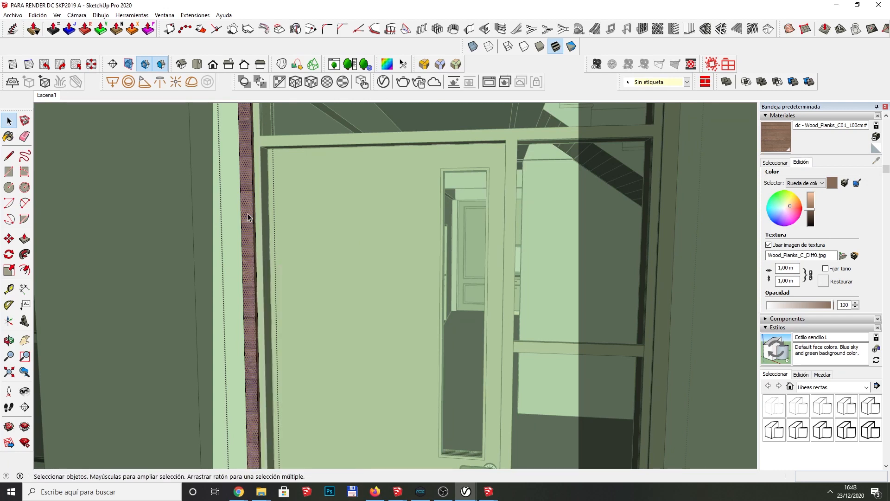
right_click(256, 259)
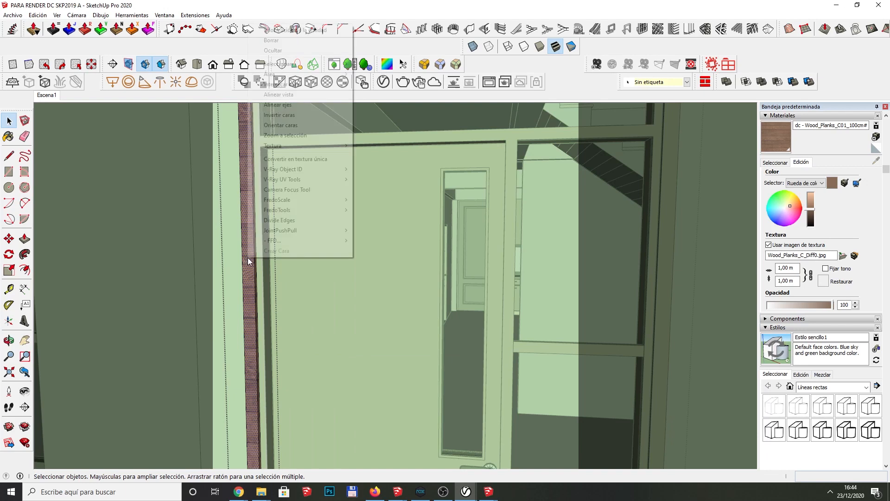
mouse_move(280, 149)
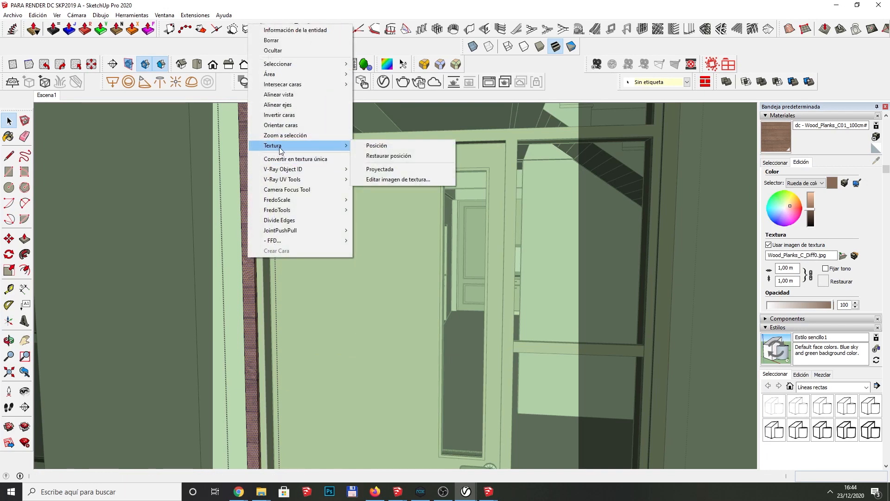
left_click(249, 299)
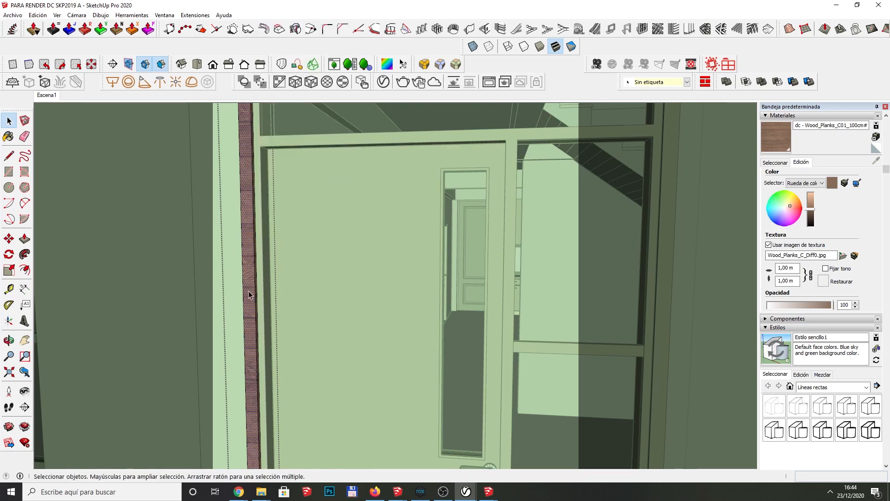
Step: Repaint the door frame's left jamb face with dc - Wood_Planks_C01_100cm#1 and remap it with tri-planar projection
left_click(772, 132)
left_click(253, 268)
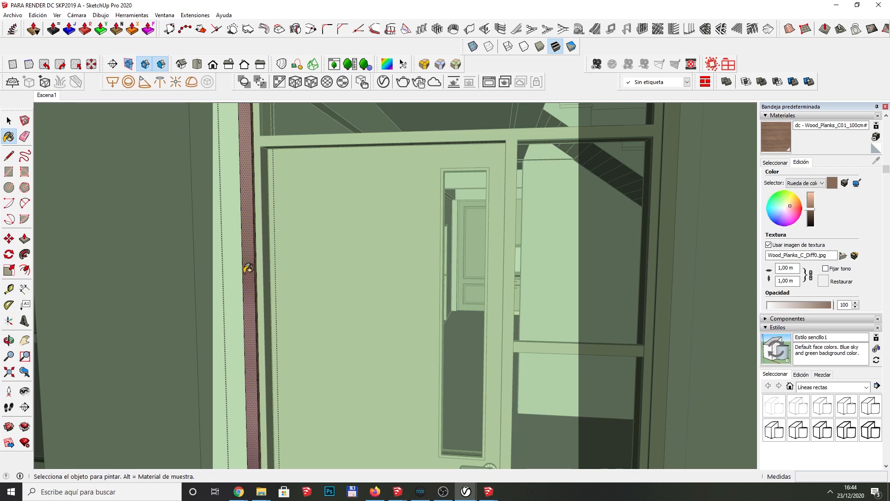
left_click(295, 86)
Step: Rotate the wood texture a quarter turn on the door frame's left outer jamb face so its planks run vertically
key("space")
right_click(247, 211)
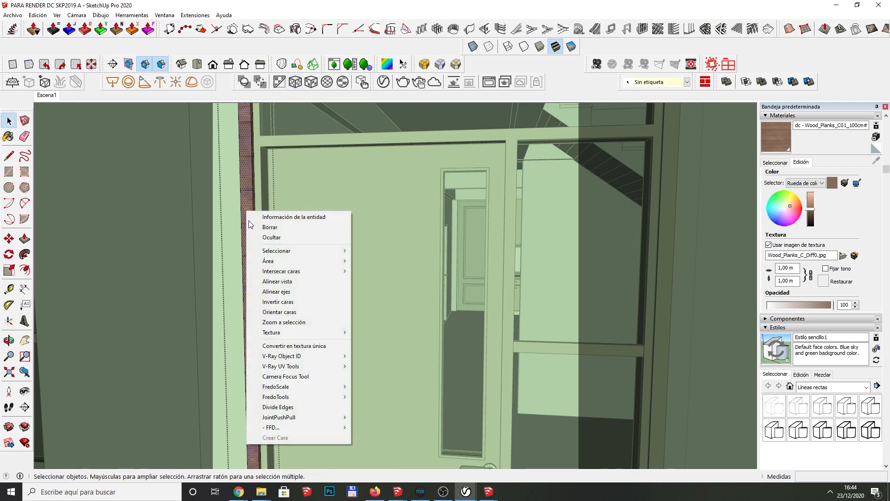
mouse_move(278, 338)
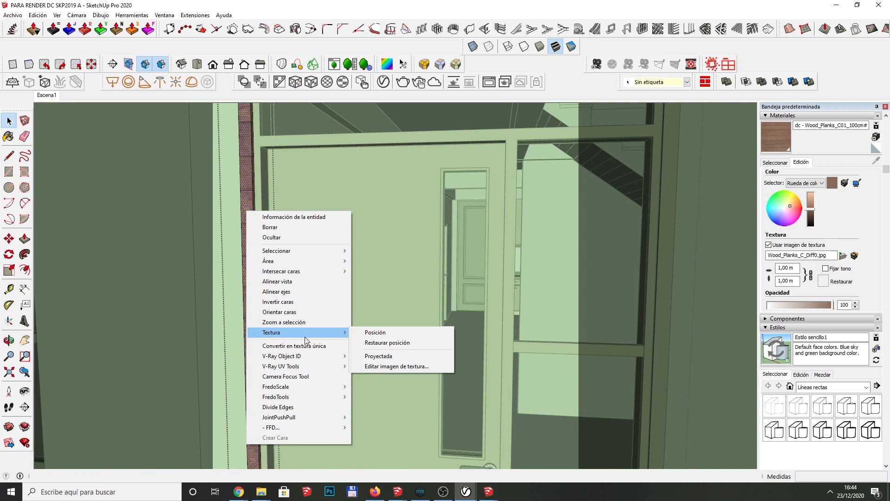
left_click(376, 333)
scroll(330, 282, "down", 5)
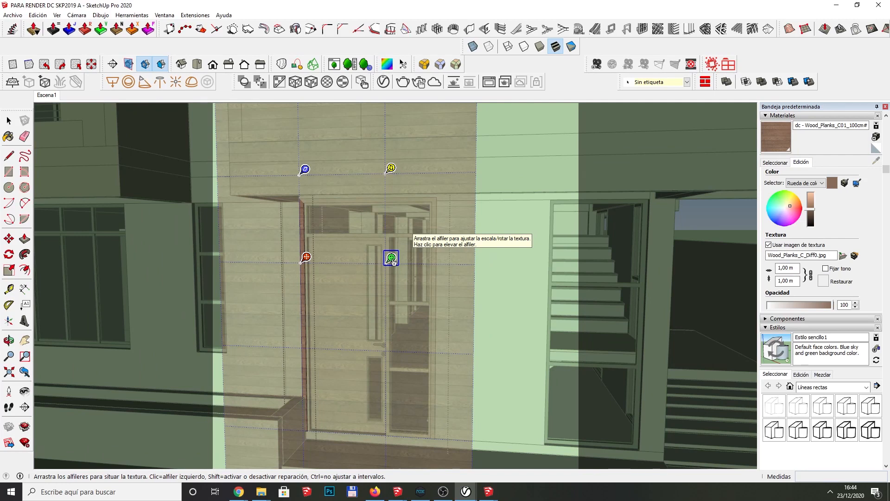
left_click_drag(391, 259, 304, 170)
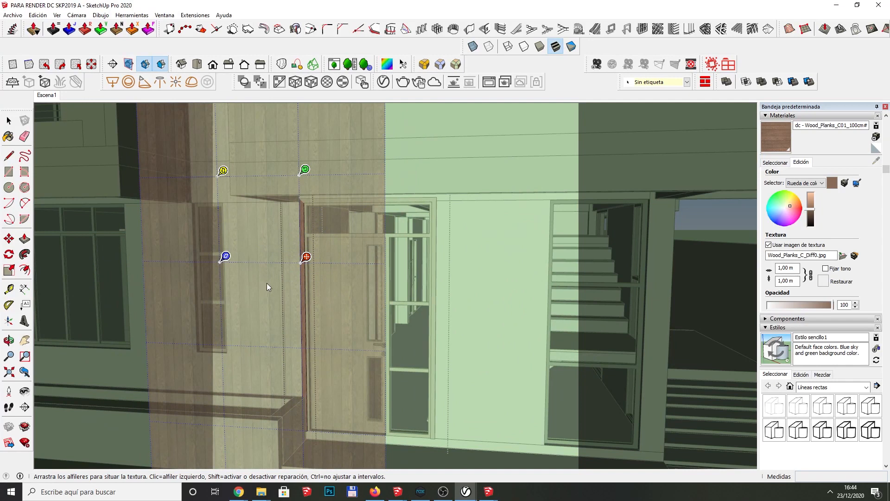
Step: Shift the rotated wood texture sideways on the left outer jamb face to reposition its plank joints, and accept the new placement
scroll(307, 255, "up", 3)
scroll(304, 216, "up", 5)
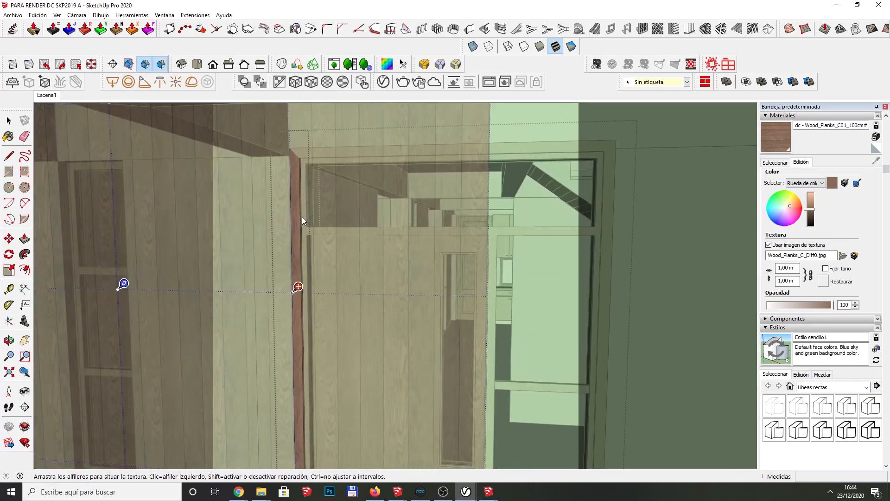
scroll(293, 240, "up", 2)
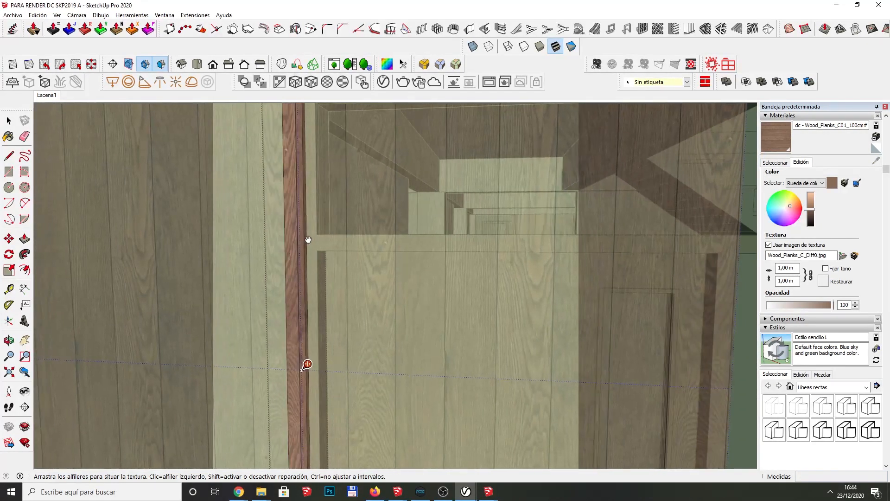
left_click_drag(292, 221, 267, 251)
scroll(303, 254, "down", 6)
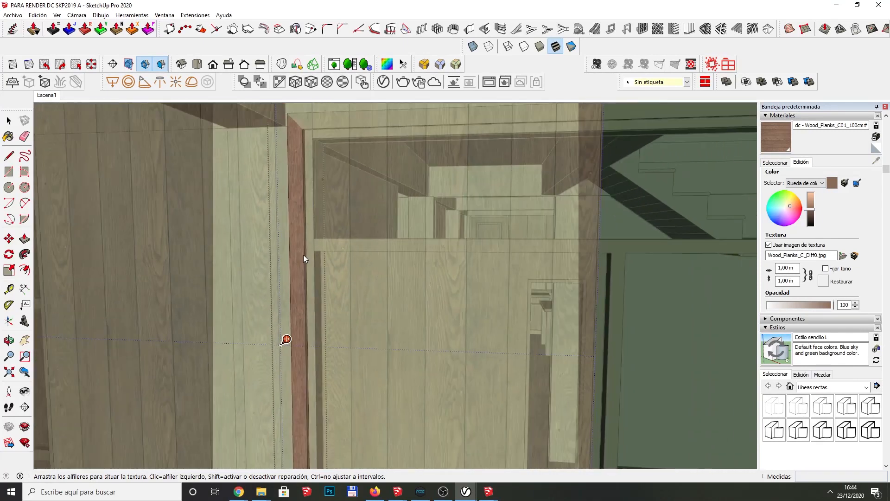
scroll(268, 253, "down", 4)
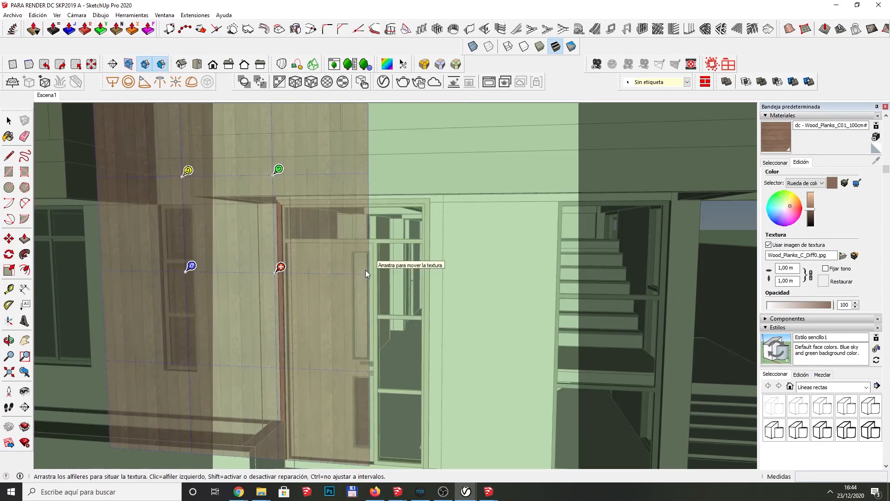
key("Return")
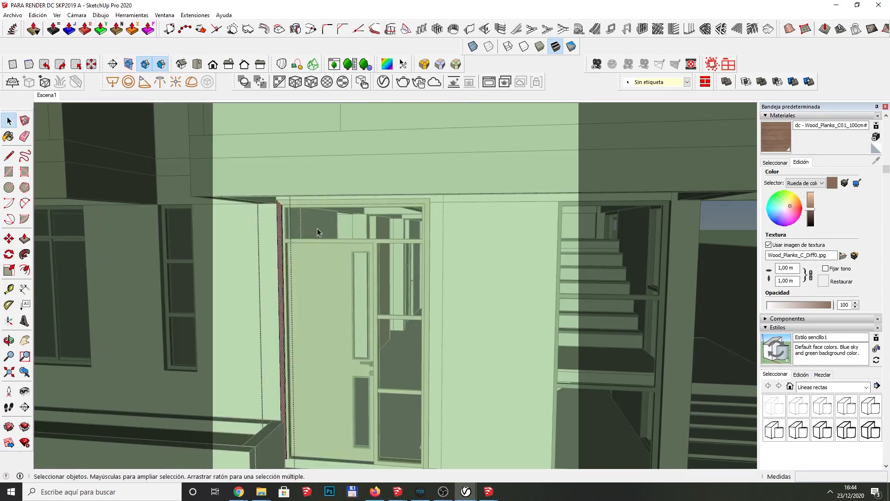
Step: Sample the vertically oriented wood from the left outer jamb and paint it onto the faces of the left inner jamb
scroll(256, 215, "up", 4)
scroll(289, 228, "up", 4)
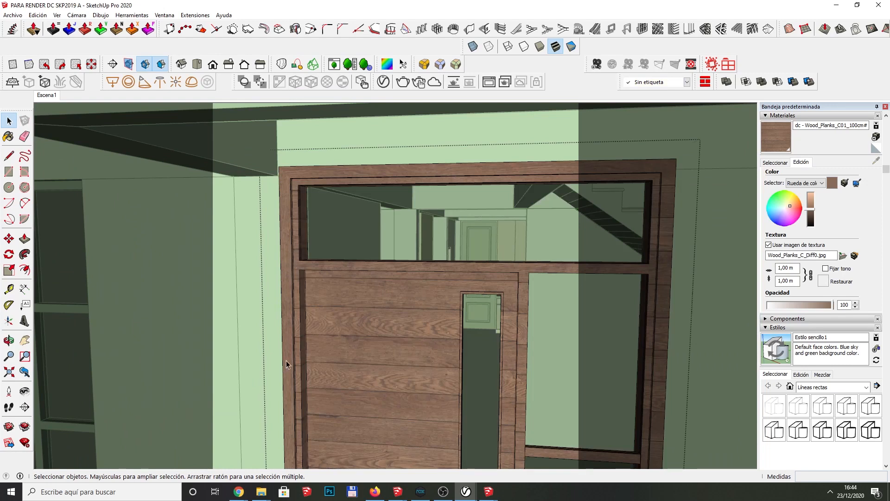
scroll(286, 364, "up", 5)
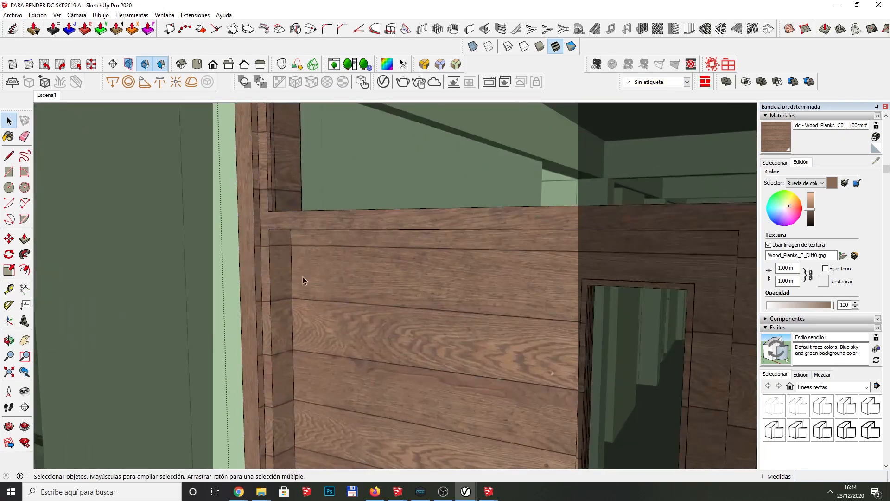
scroll(302, 281, "down", 5)
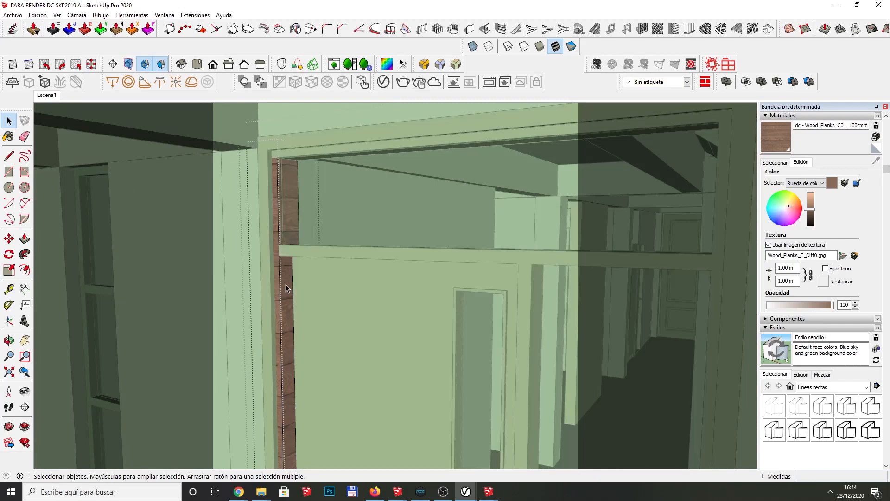
left_click(876, 160)
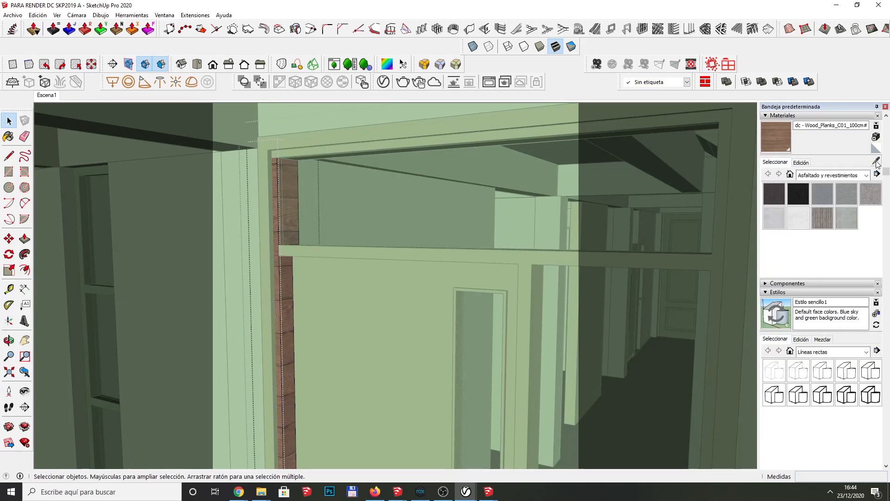
scroll(271, 246, "up", 1)
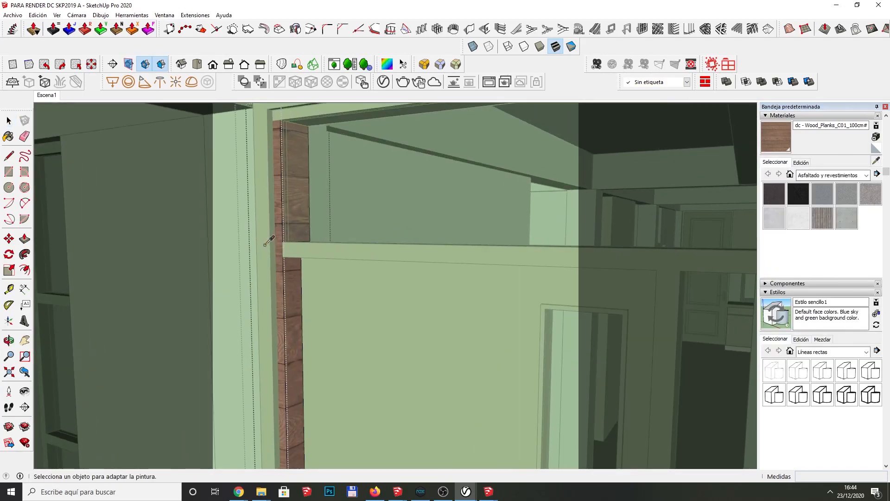
left_click(269, 227)
left_click(288, 204)
left_click(297, 266)
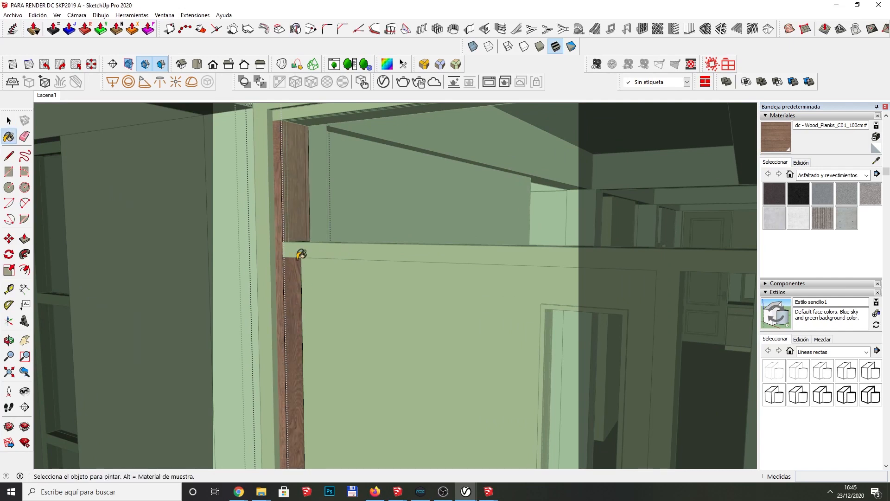
Step: Paint the inner side face of the left outer jamb with the sampled vertical-grain wood and leave the group
scroll(293, 230, "down", 4)
scroll(289, 199, "up", 4)
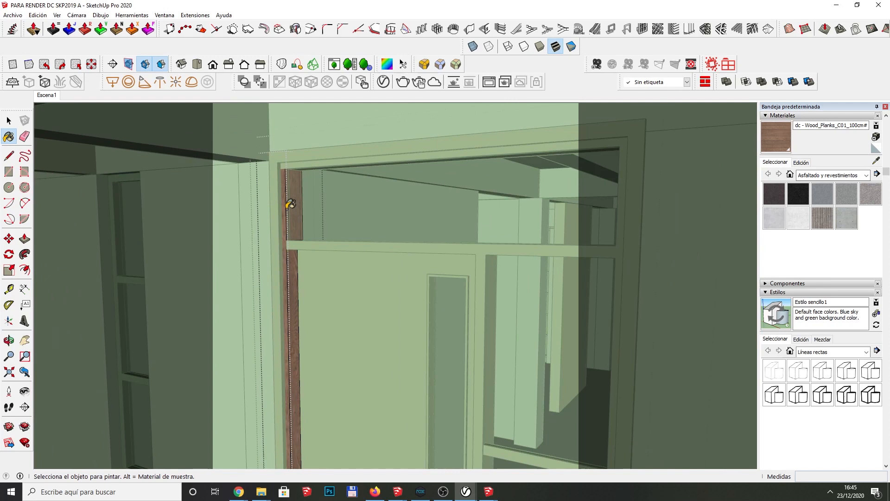
scroll(280, 187, "up", 3)
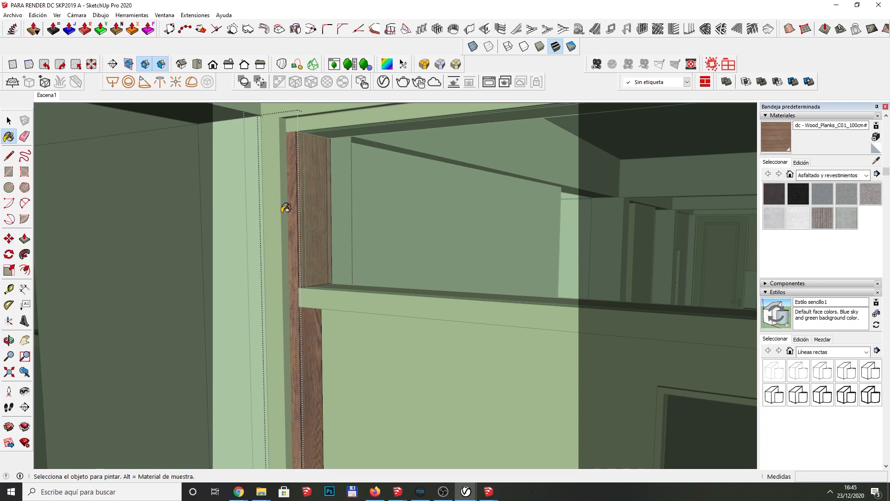
key("space")
key("ctrl+z")
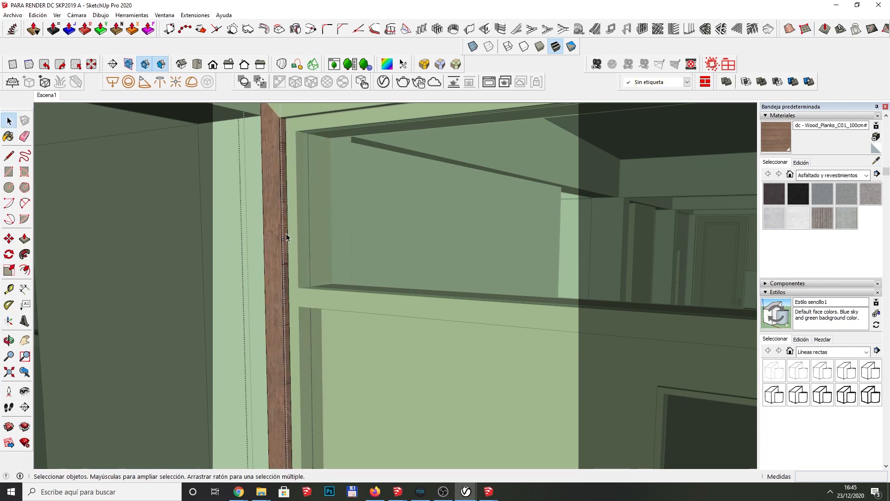
left_click(286, 238)
key("b")
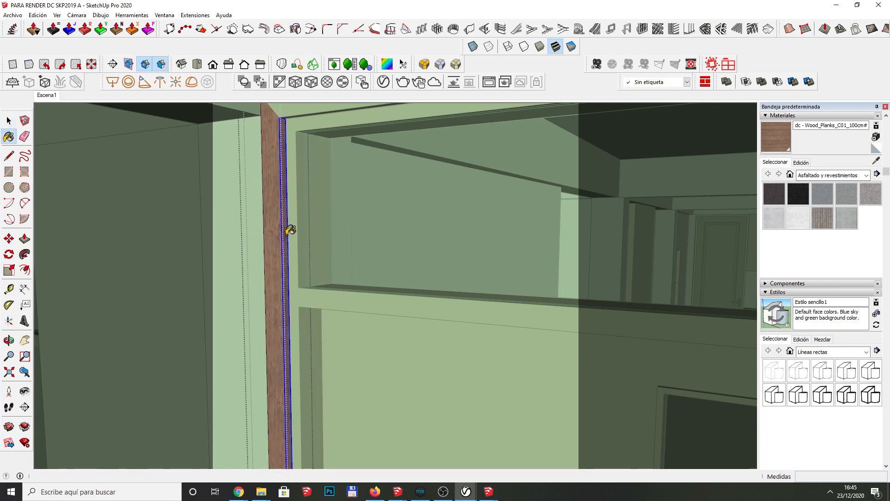
left_click(286, 235)
key("space")
key("Escape")
Step: Repaint the right outer jamb of the entrance door frame with the same vertical-grain wood
scroll(296, 232, "down", 3)
middle_click_drag(299, 248, 310, 225)
scroll(310, 224, "down", 4)
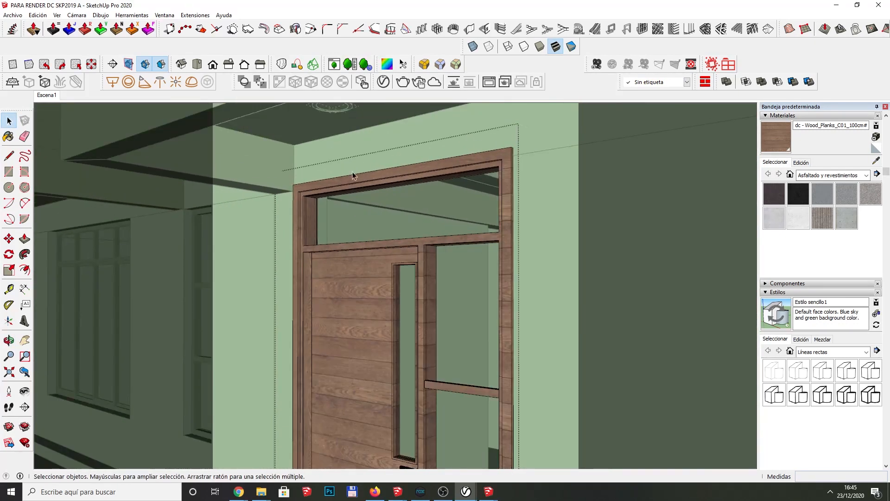
scroll(397, 179, "down", 4)
mouse_move(479, 363)
middle_mouse_down()
mouse_move(438, 390)
mouse_move(493, 345)
mouse_move(472, 359)
middle_mouse_up()
scroll(491, 335, "up", 5)
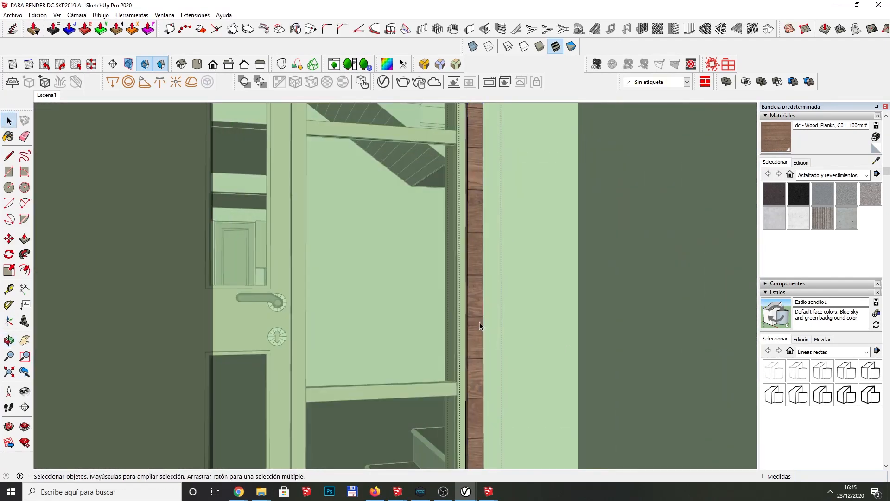
left_click(479, 321)
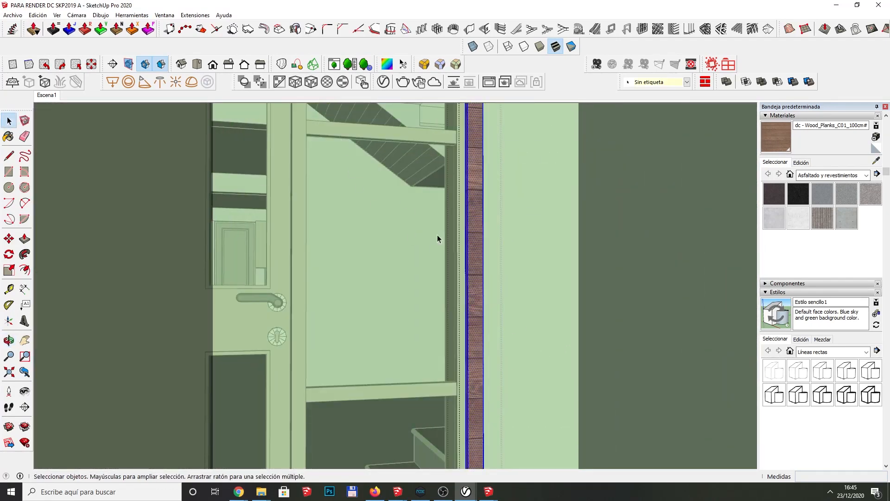
left_click(476, 244)
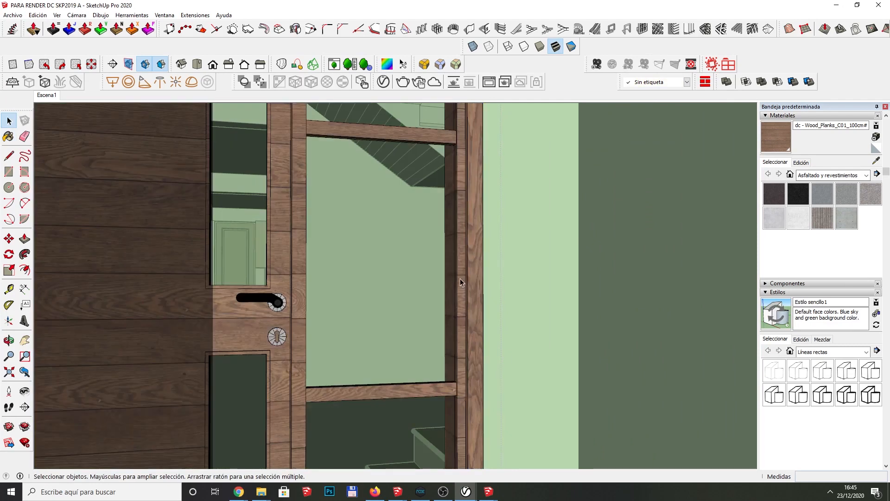
Step: Repaint the right inner jamb beside the sidelight glass with the vertical-grain wood
double_click(459, 282)
left_click(461, 277)
key("b")
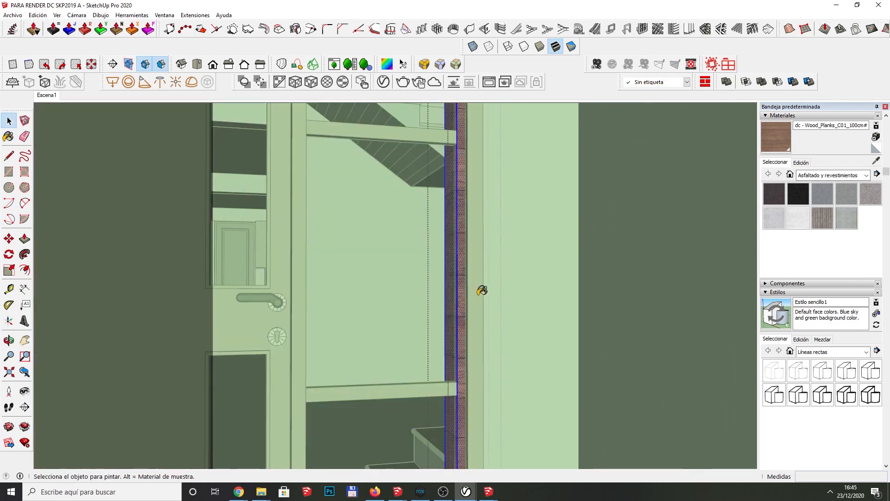
left_click(467, 280)
key("space")
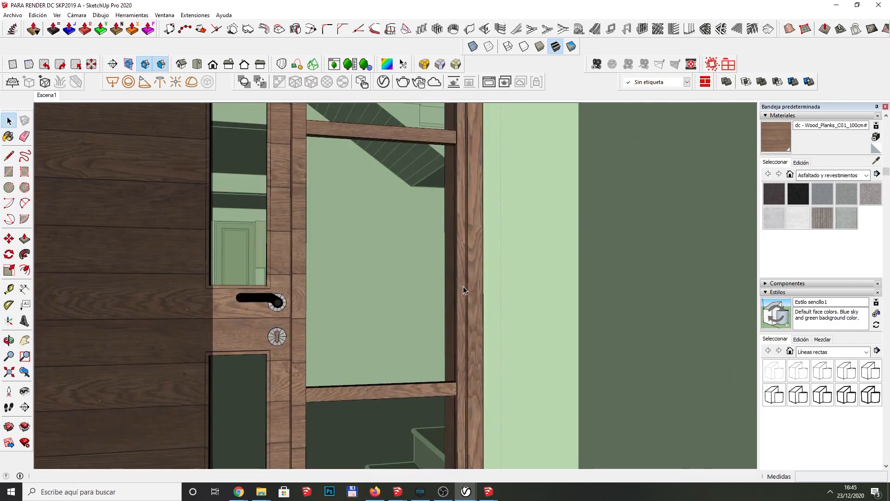
Step: Repaint the mullion between the door leaf and the sidelight with the vertical-grain wood
double_click(295, 257)
left_click(295, 257)
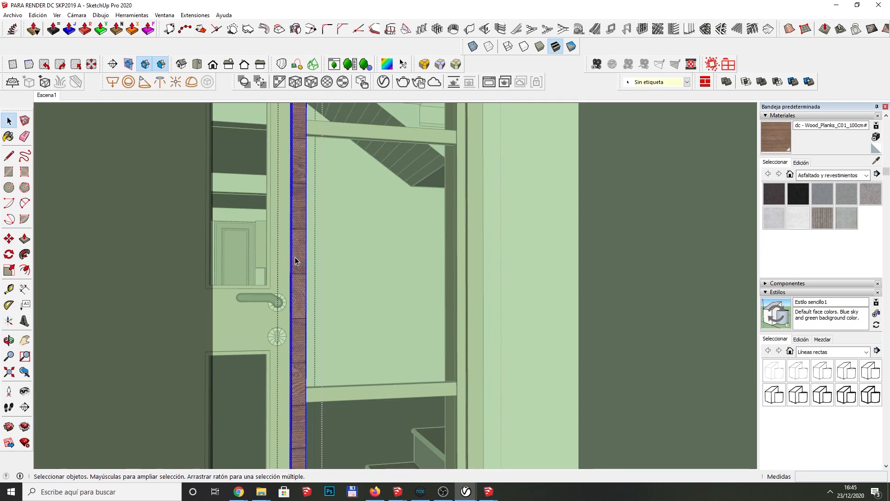
key("Escape")
Step: Examine the grain direction on the entrance door and its frame from several distances and angles
scroll(333, 279, "down", 3)
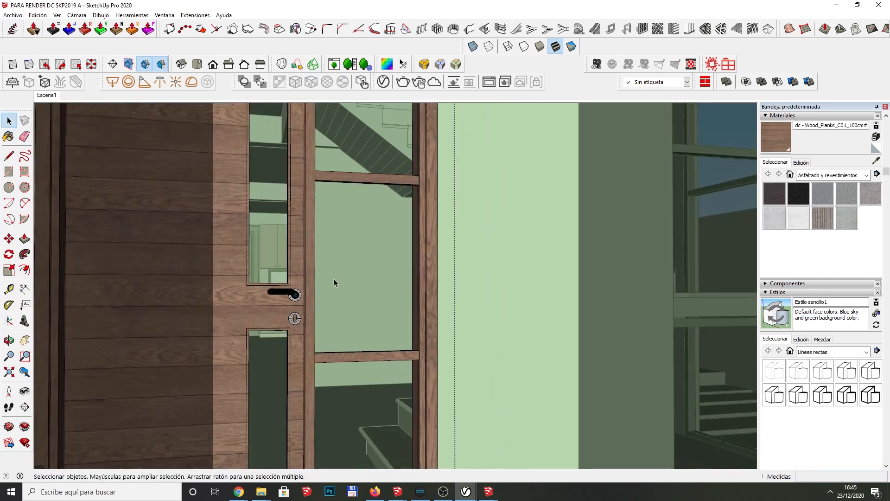
scroll(334, 279, "down", 2)
middle_click_drag(336, 270, 319, 236)
scroll(321, 240, "down", 5)
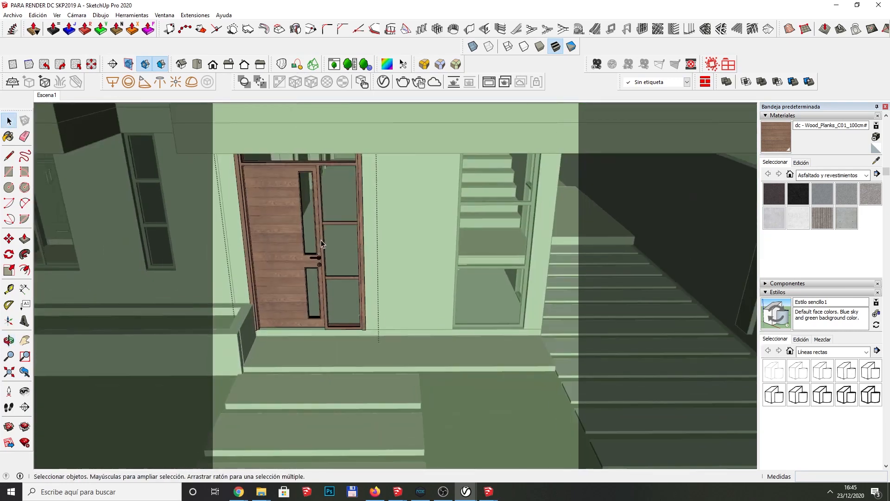
scroll(299, 168, "up", 3)
scroll(295, 167, "up", 2)
scroll(434, 208, "down", 2)
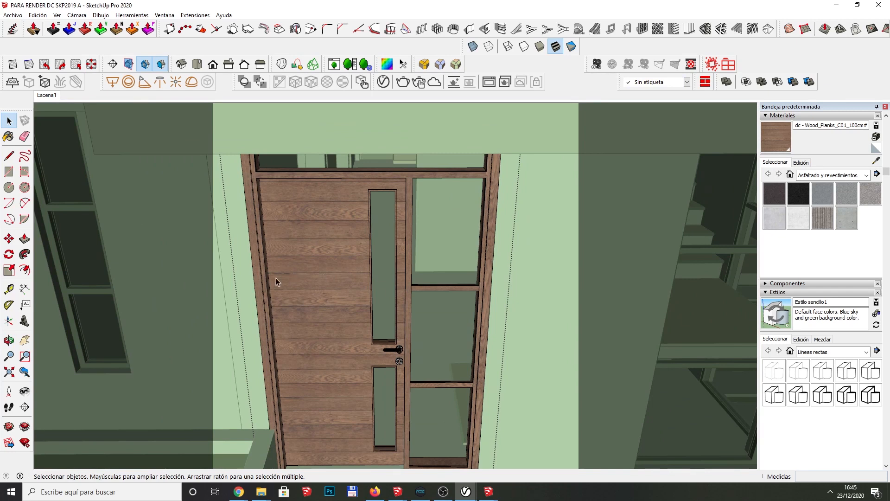
middle_click_drag(358, 355, 306, 308)
scroll(360, 288, "down", 8)
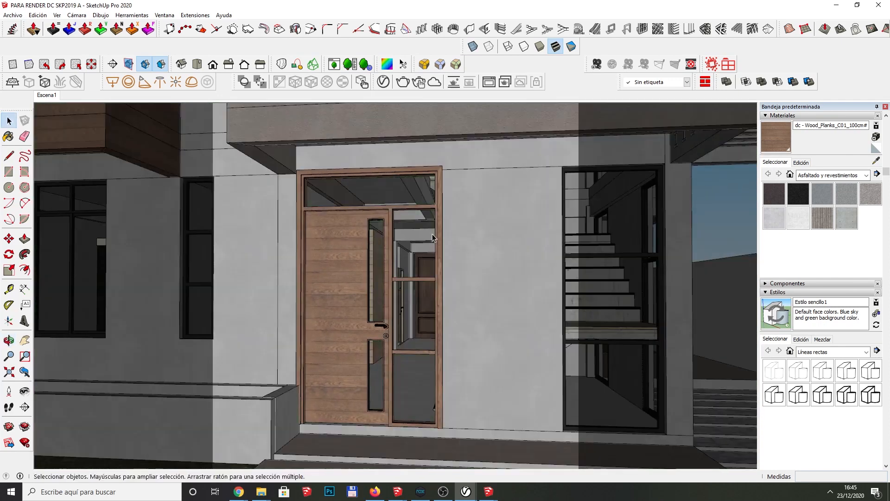
Step: Sample the door handle's material and check dc - Metal - Acero Inoxidable in the V-Ray Asset Editor
scroll(355, 375, "up", 10)
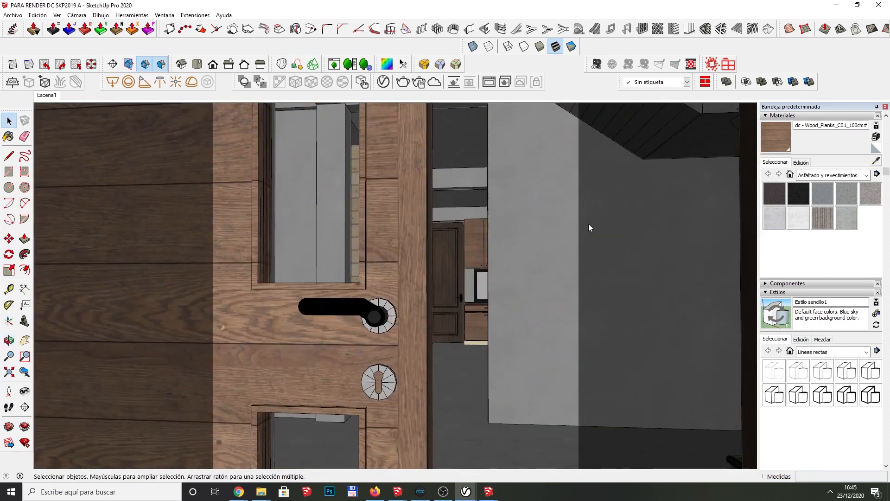
key("b")
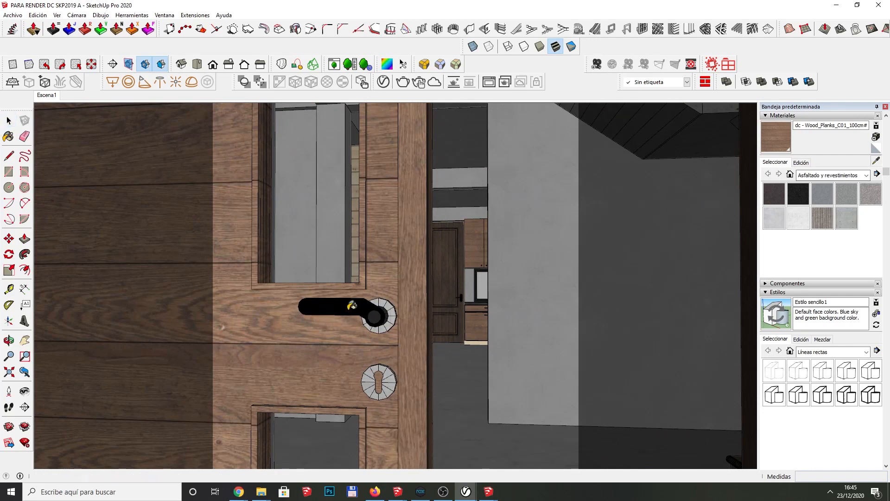
left_click(350, 310, "alt")
left_click(383, 81)
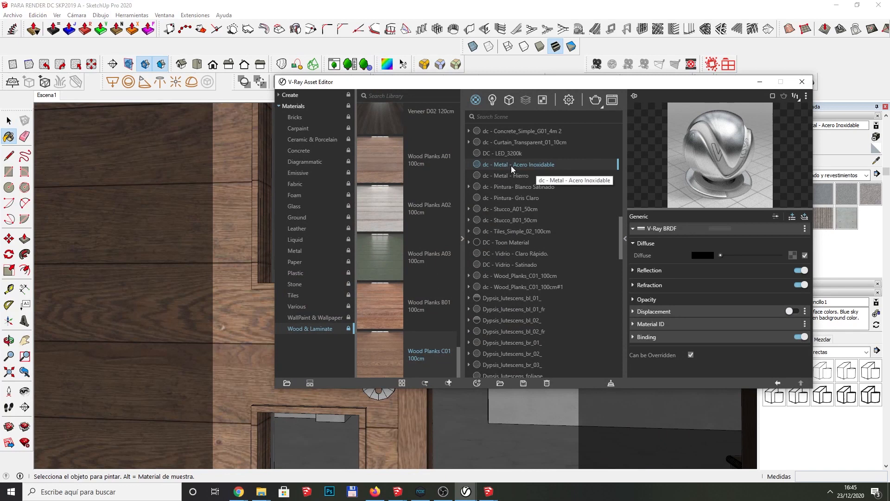
left_click(759, 82)
Step: Paint the rosette behind the door handle with the dc - Metal - Acero Inoxidable material
scroll(383, 326, "up", 1)
key("space")
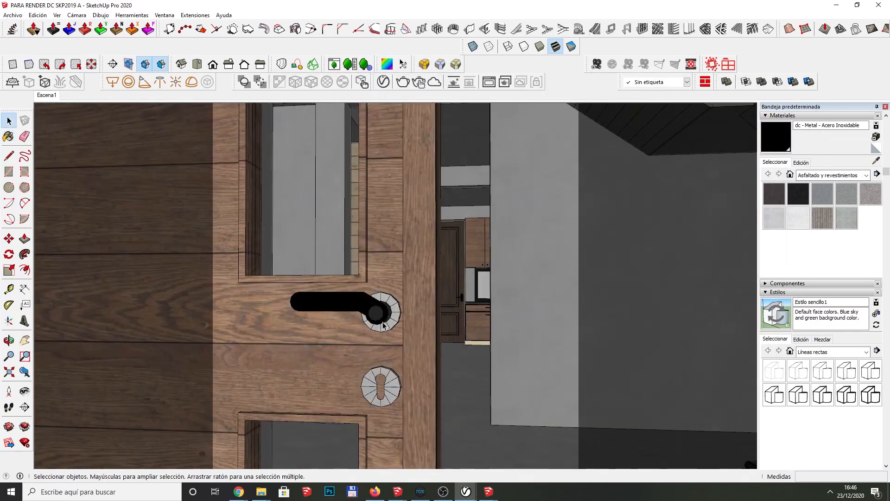
double_click(389, 327)
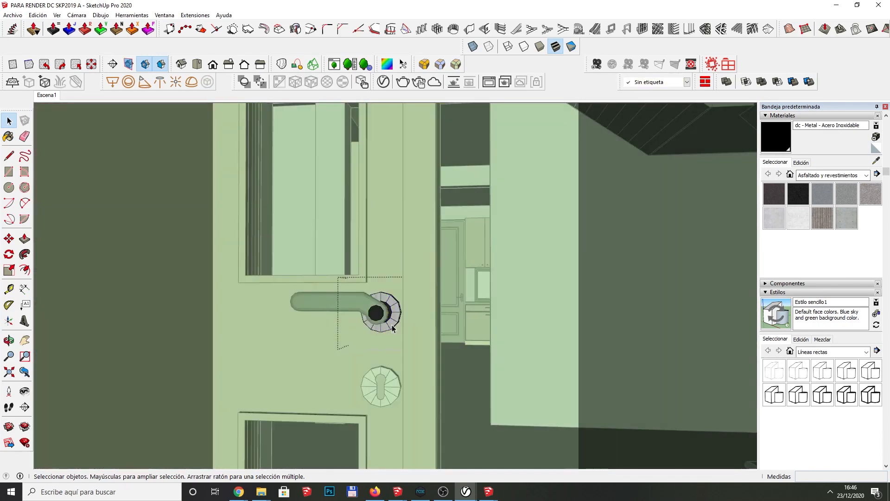
left_click_drag(348, 278, 423, 346)
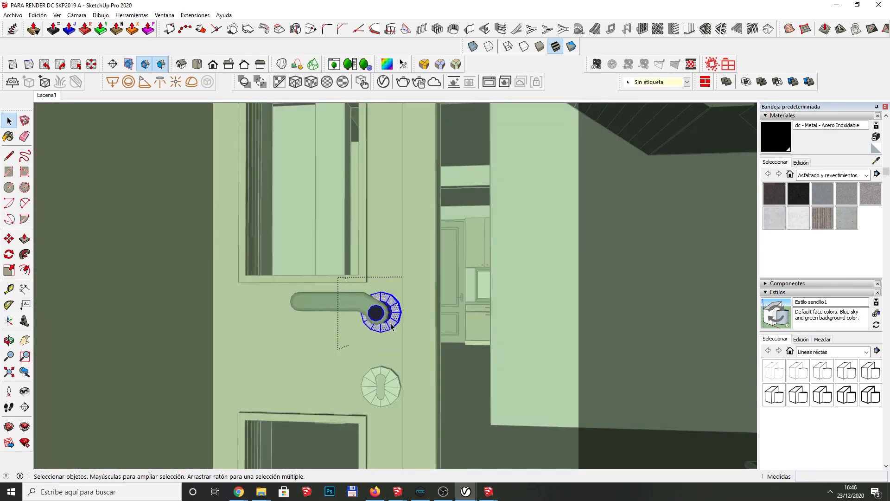
key("b")
left_click(391, 325)
key("space")
Step: Paint the keyhole plate below the door handle with dc - Metal - Acero Inoxidable and leave its group
left_click(381, 370)
triple_click(382, 370)
key("b")
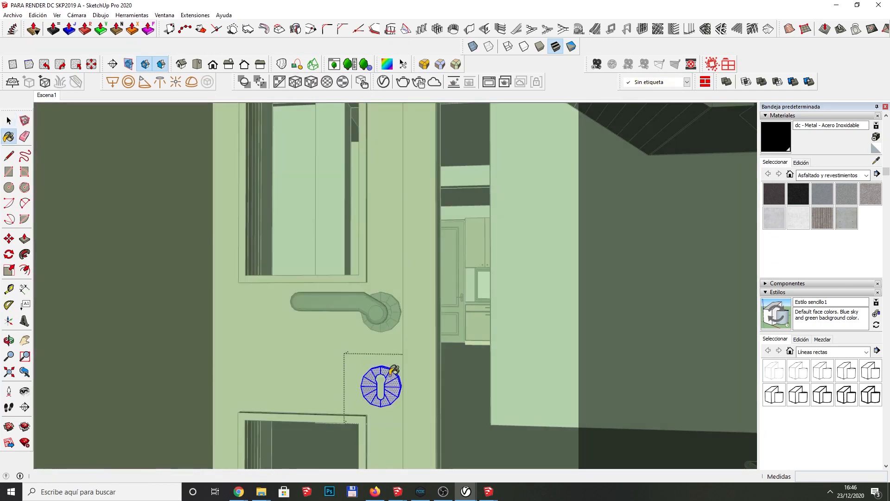
left_click(392, 371)
key("space")
key("Escape")
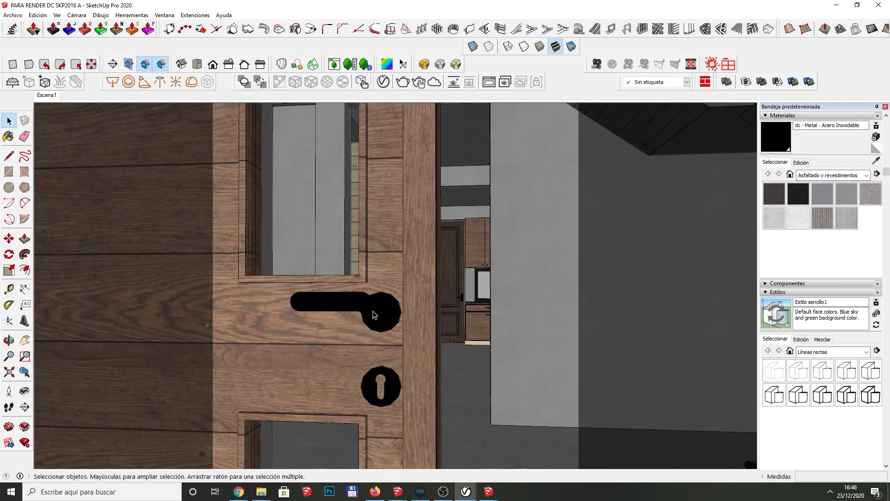
Step: Review the finished entrance door within the whole facade and return to the Escena1 view
scroll(364, 322, "down", 8)
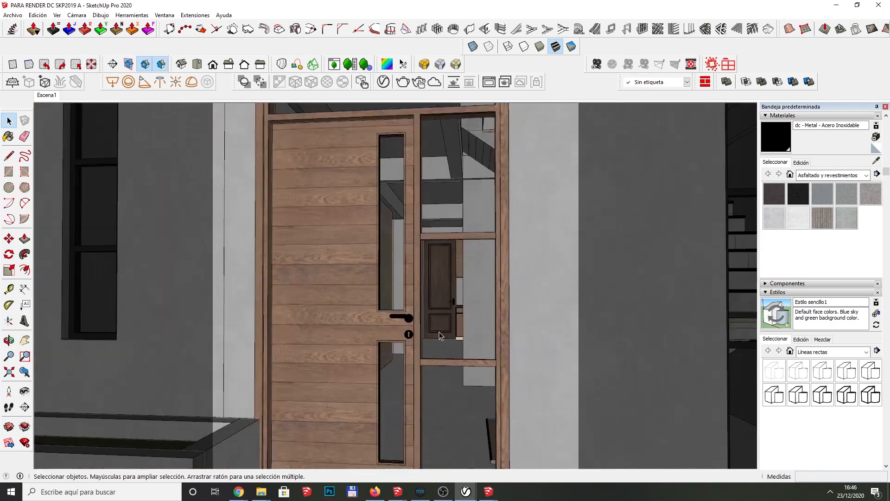
scroll(439, 332, "up", 3)
scroll(432, 324, "down", 8)
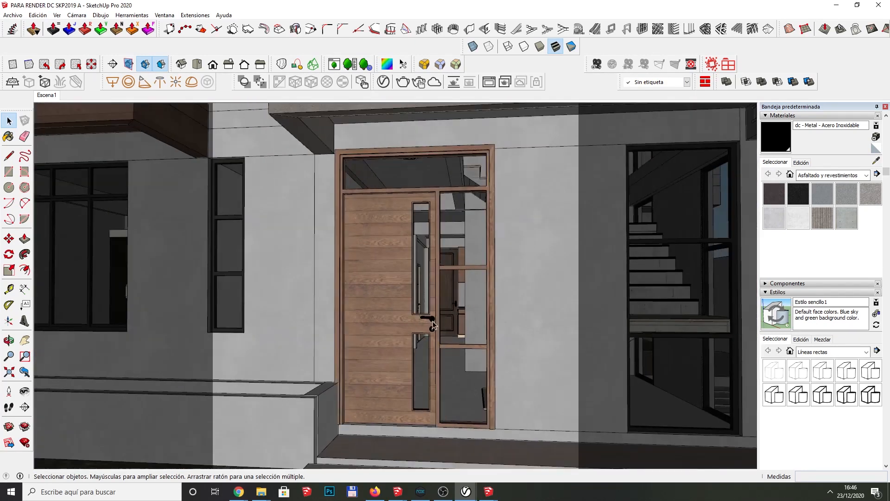
scroll(433, 324, "down", 4)
scroll(432, 323, "down", 6)
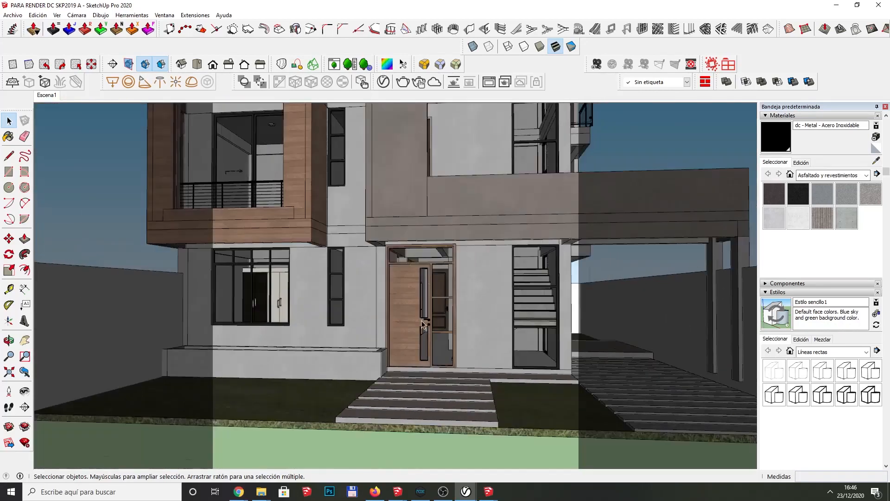
scroll(502, 205, "up", 2)
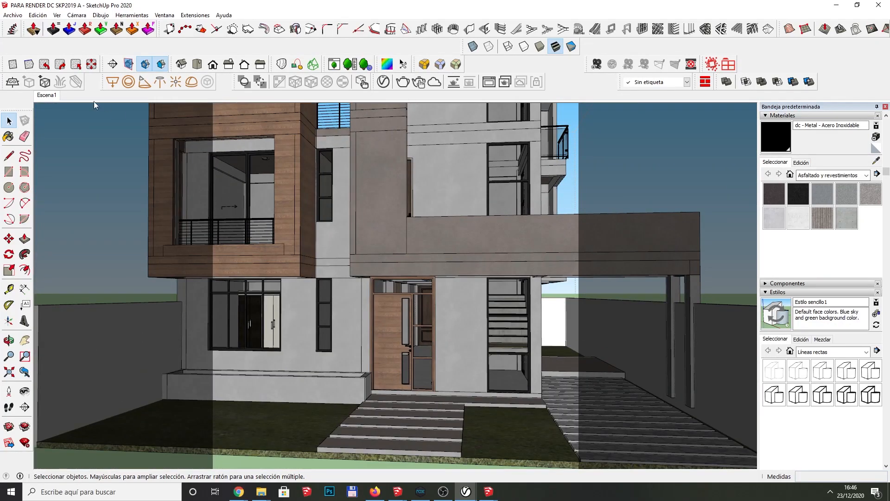
left_click(47, 96)
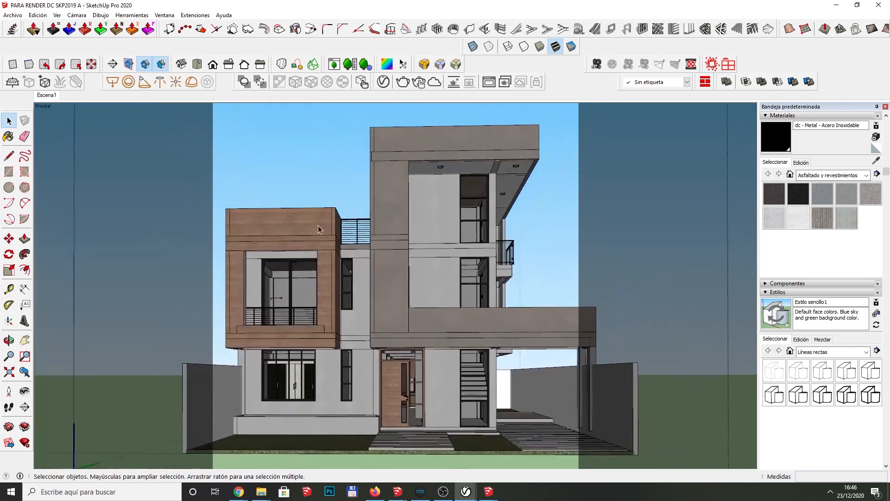
Step: Make the CORTINA tag visible, keep vegetacion hidden, and update the Escena1 scene
scroll(868, 294, "down", 4)
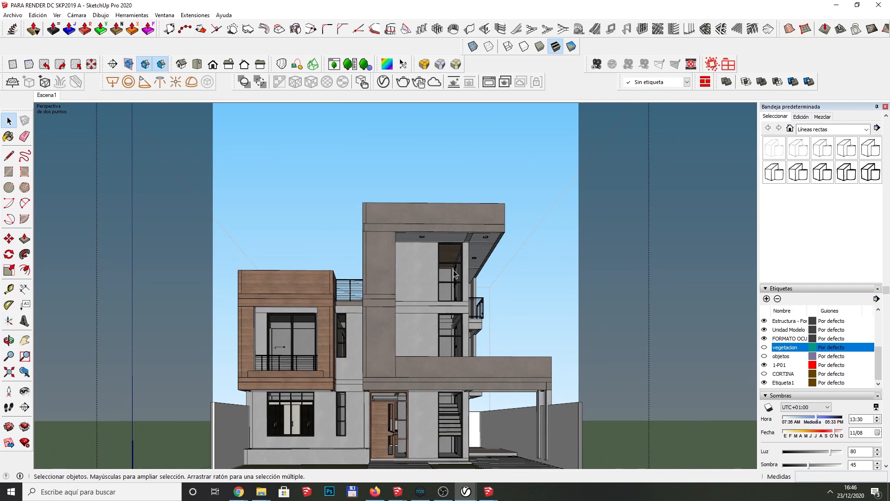
left_click(764, 348)
left_click(764, 347)
left_click(764, 373)
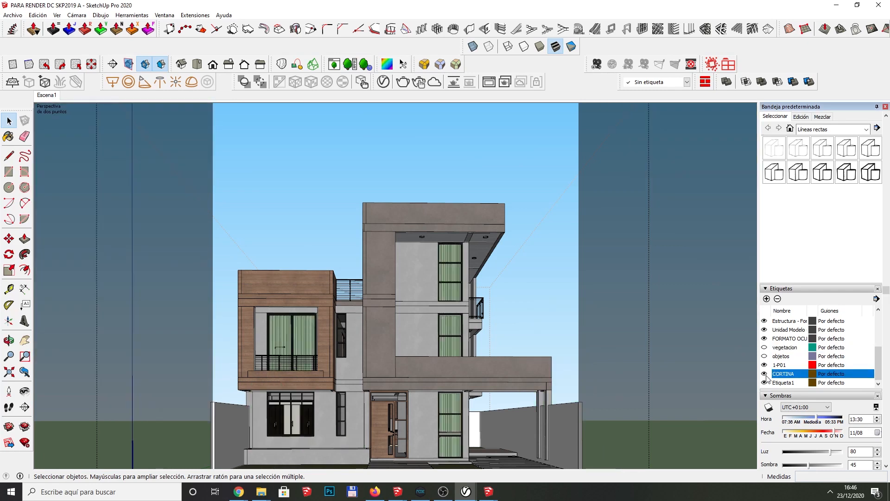
left_click(764, 375)
left_click(764, 376)
right_click(44, 100)
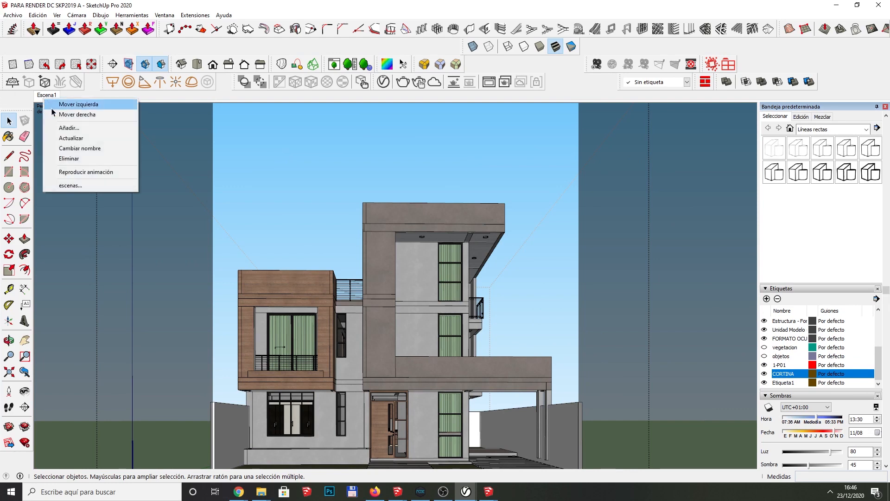
left_click(65, 138)
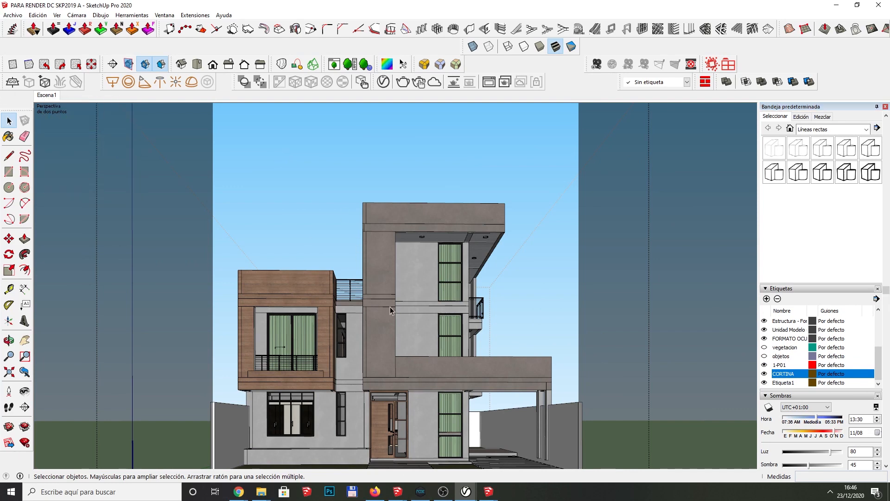
Step: Render the marked house region in the V-Ray frame buffer and inspect the balcony curtains and railing up close
left_click(488, 82)
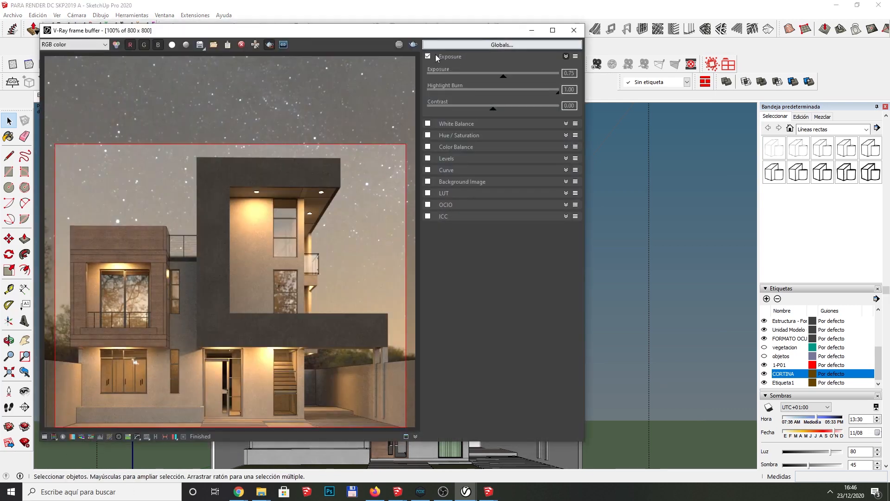
left_click(415, 44)
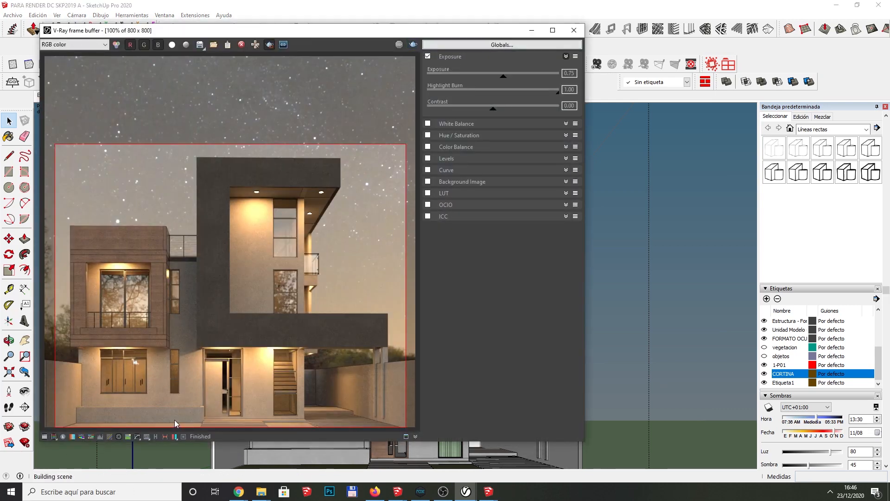
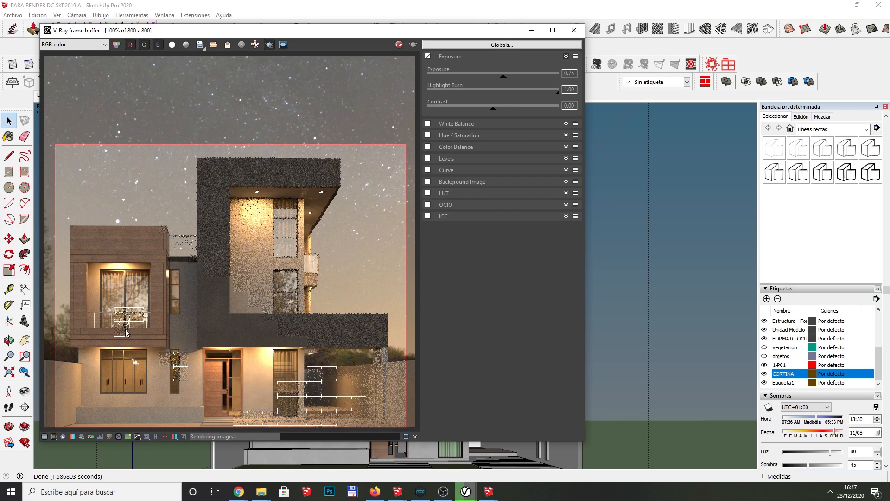
scroll(84, 337, "up", 2)
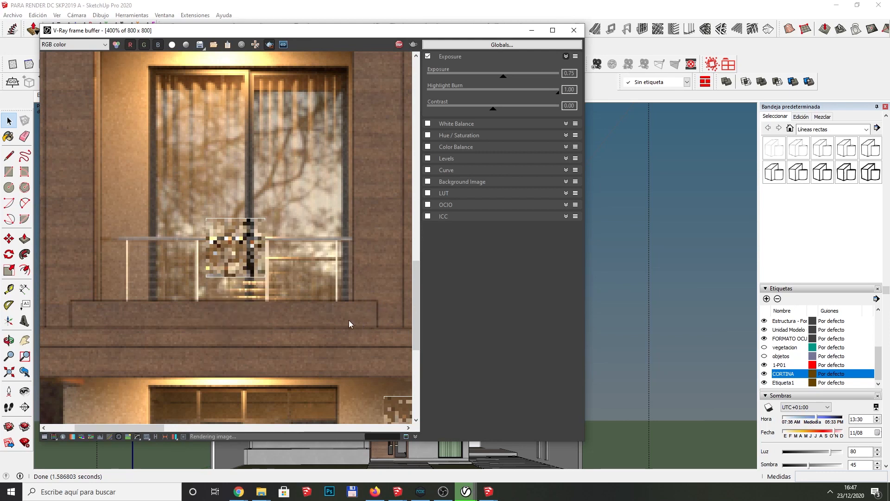
scroll(348, 320, "down", 1)
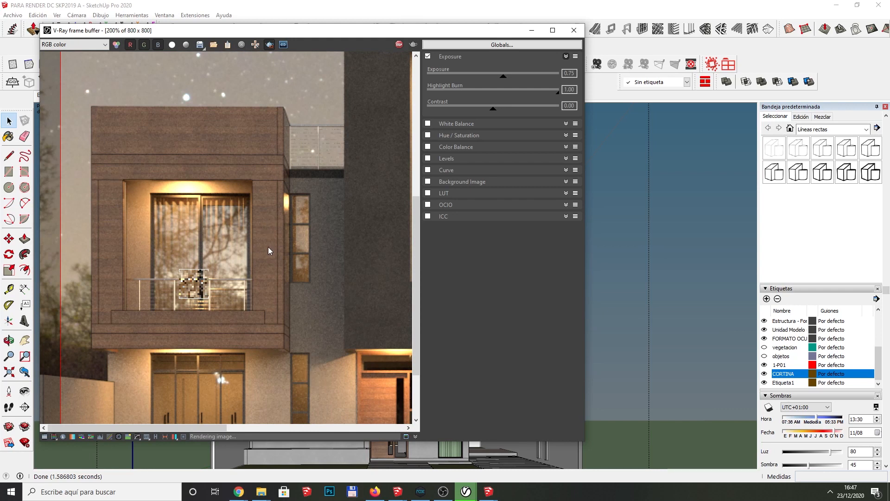
scroll(268, 248, "down", 1)
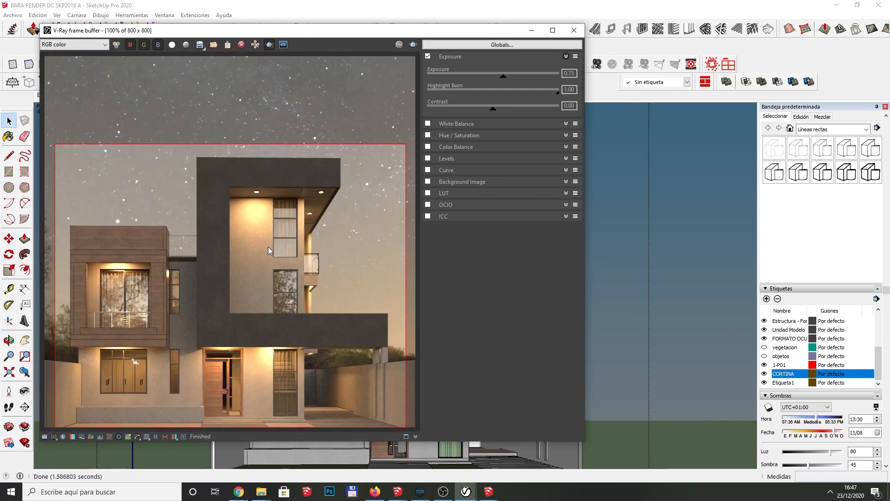
Step: Minimize the frame buffer and check the render quality and camera settings in the V-Ray Asset Editor
left_click(584, 13)
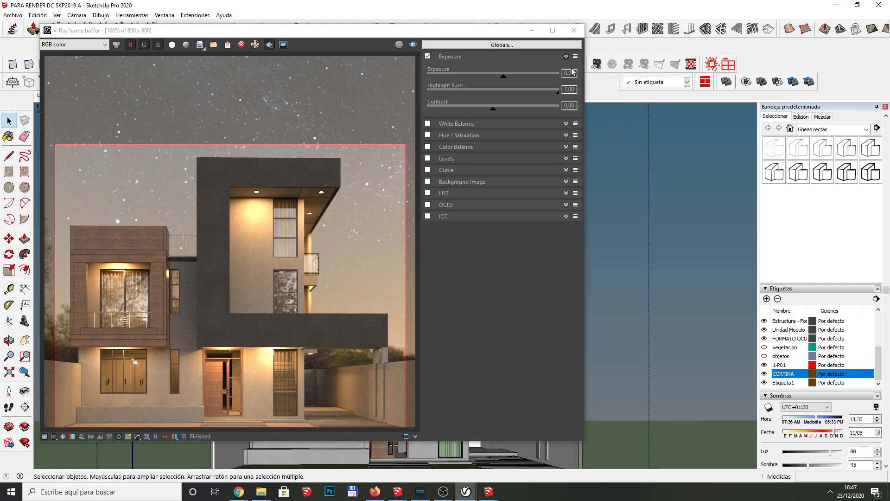
left_click(528, 31)
left_click(382, 88)
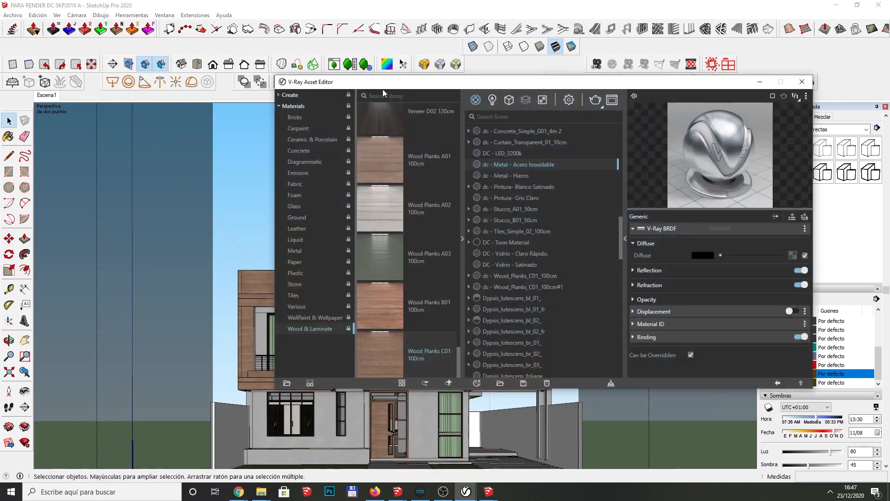
left_click(569, 99)
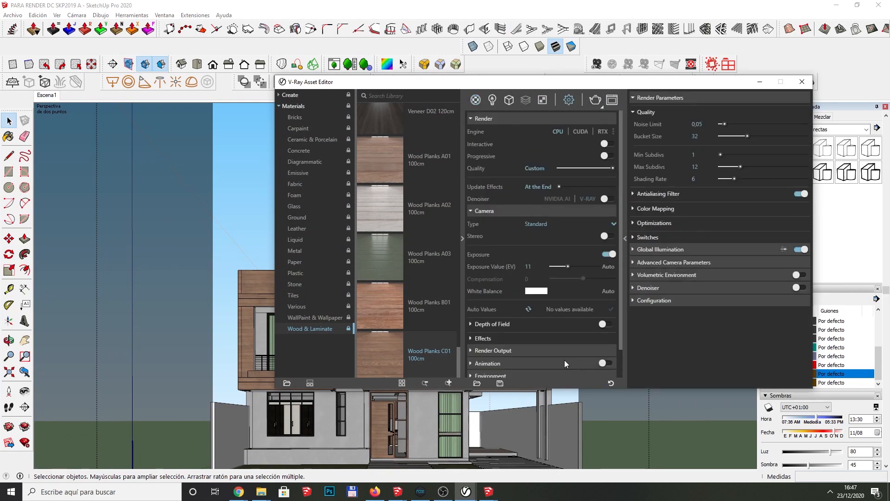
scroll(543, 358, "down", 2)
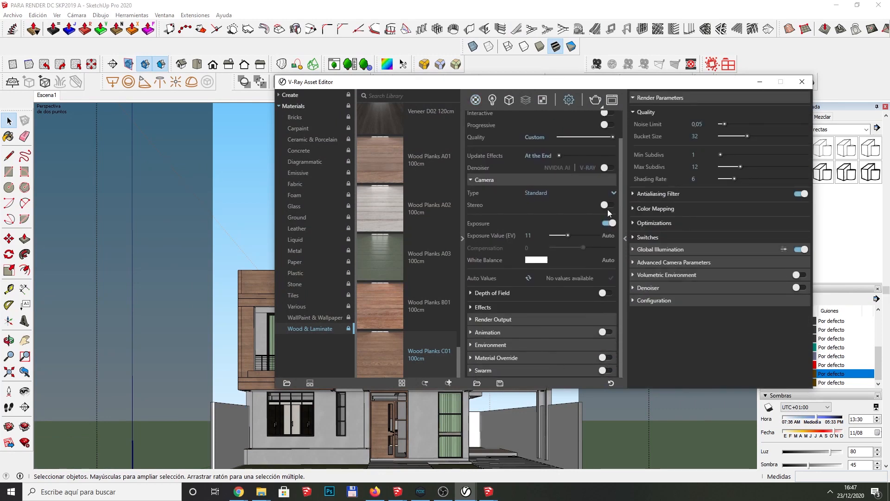
Step: Reopen the frame buffer, start another render of the house region and stop it
left_click(612, 100)
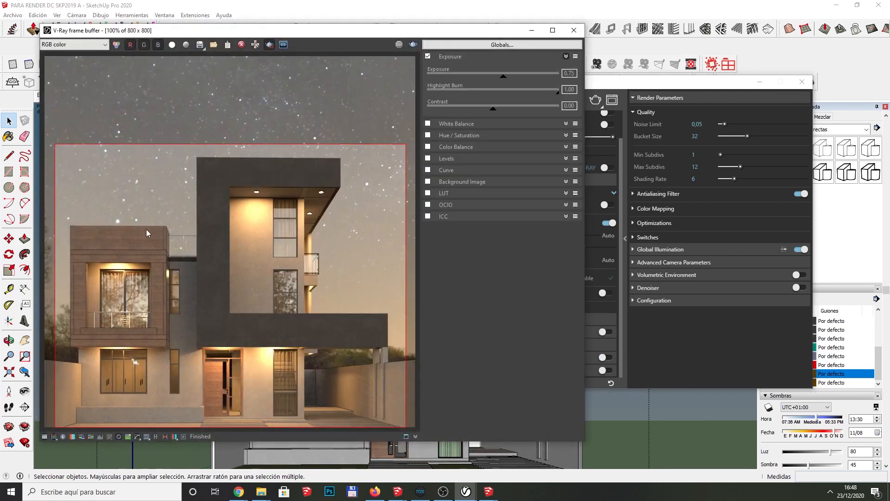
left_click(414, 46)
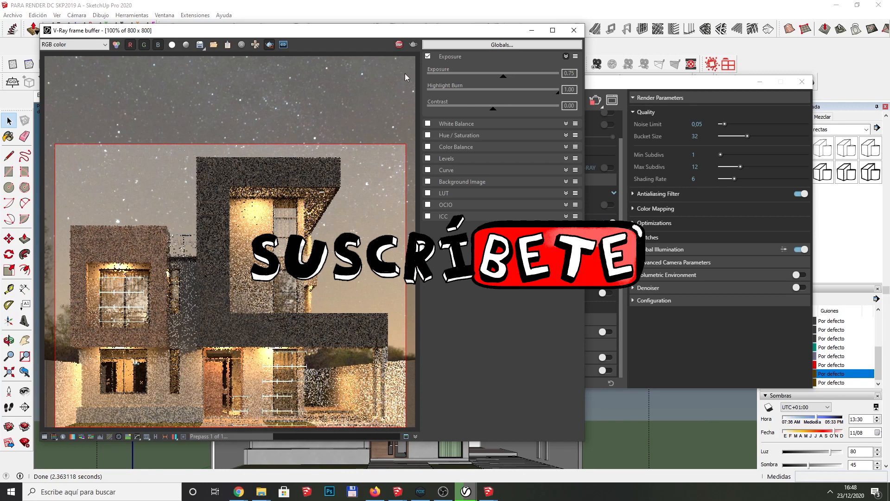
left_click(400, 45)
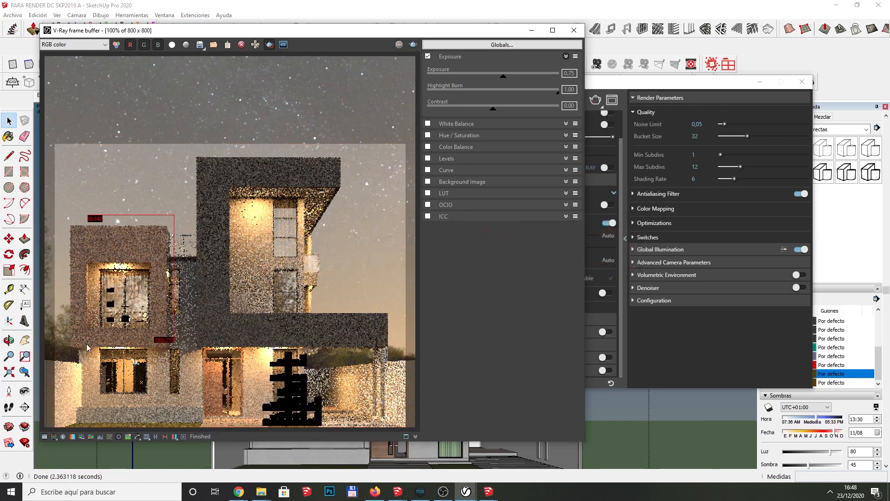
Step: Render only the region enclosing the wood-clad volume on the house facade and view the result
left_click_drag(174, 215, 64, 356)
left_click(413, 45)
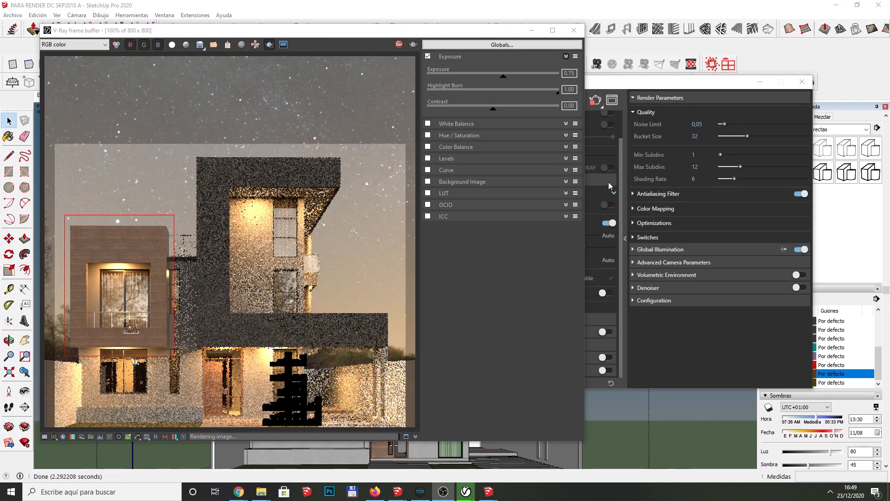
left_click(623, 88)
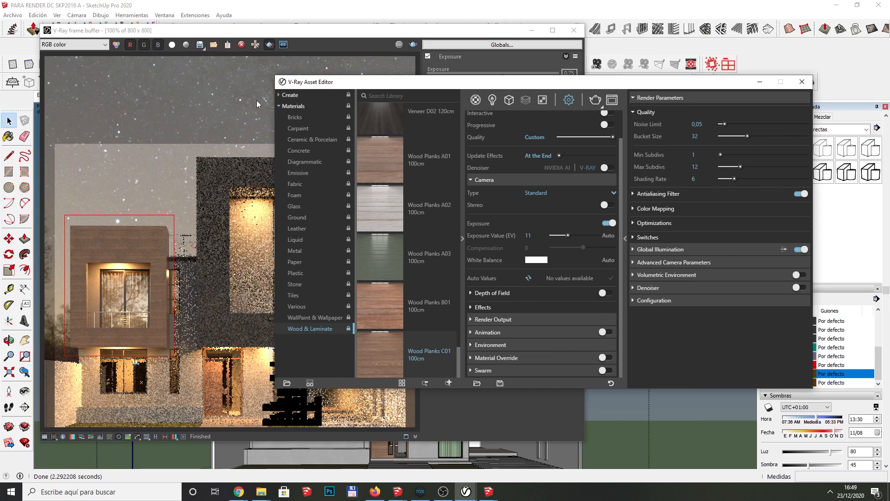
left_click(285, 35)
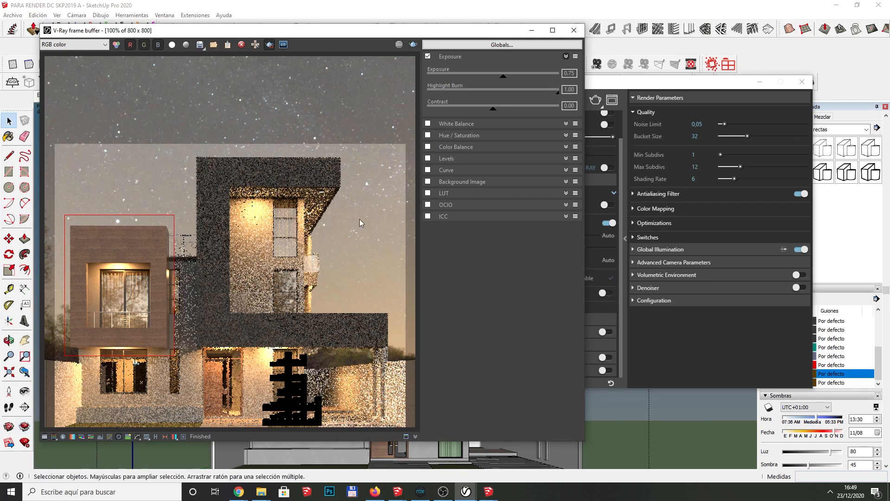
Step: Examine the two dc - Concrete_Simple_G01_4m scene materials and the Concrete library category, including Concrete Simple G01 4m
left_click(597, 83)
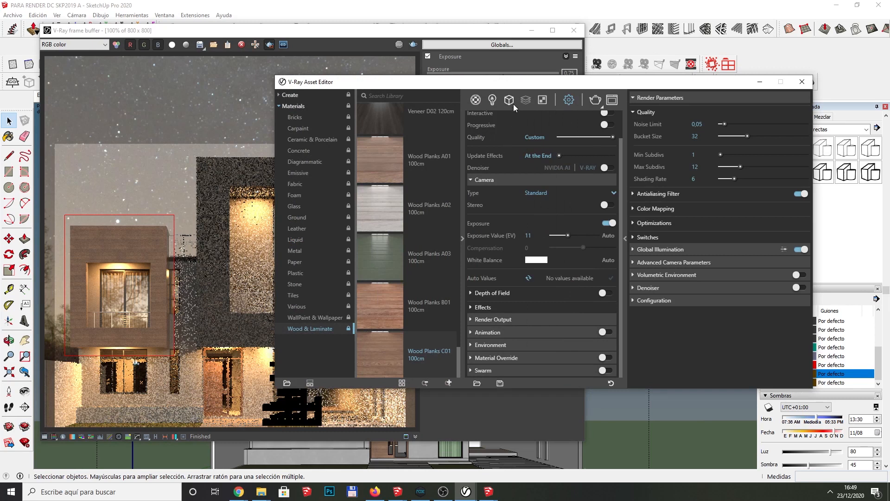
left_click(478, 100)
scroll(508, 241, "down", 10)
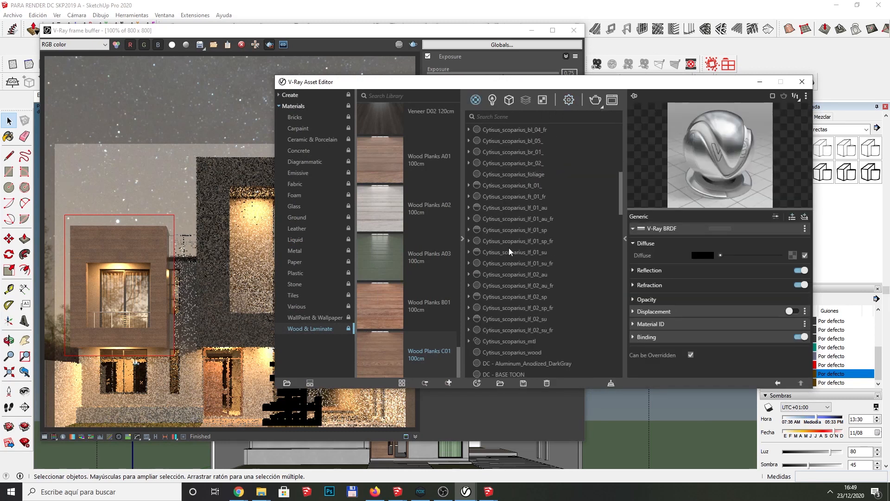
scroll(532, 261, "down", 4)
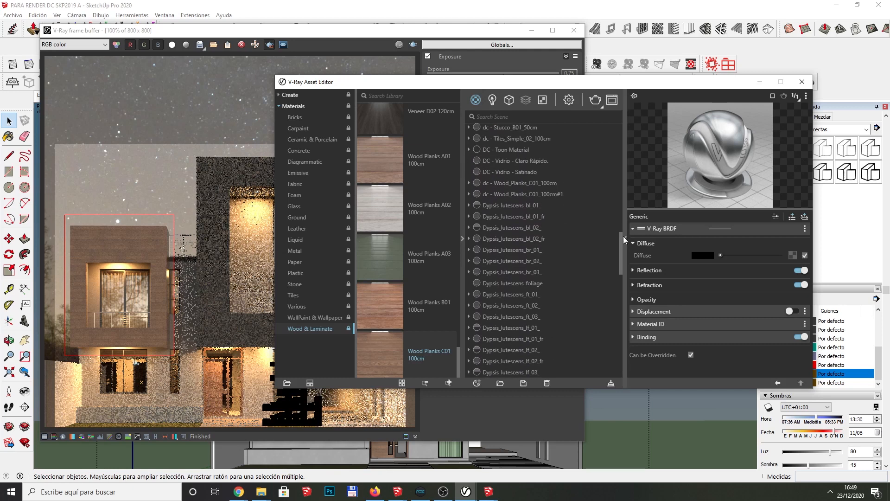
left_click_drag(621, 241, 621, 223)
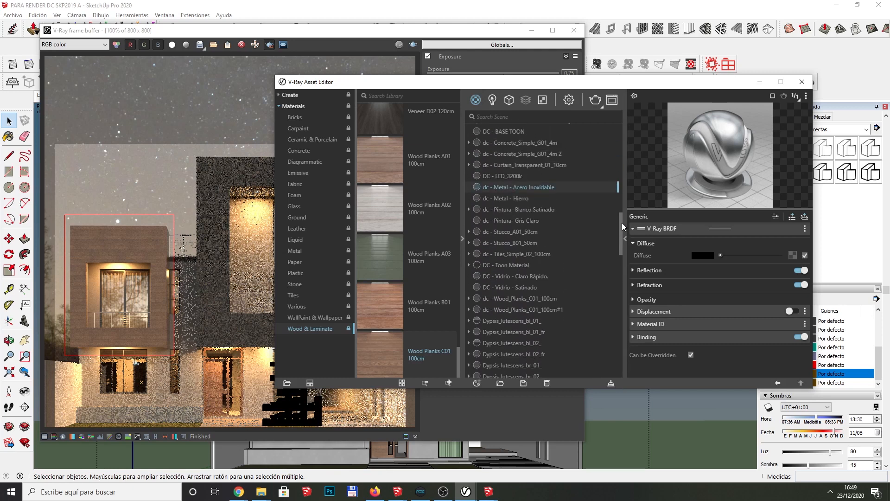
left_click(518, 155)
left_click(519, 141)
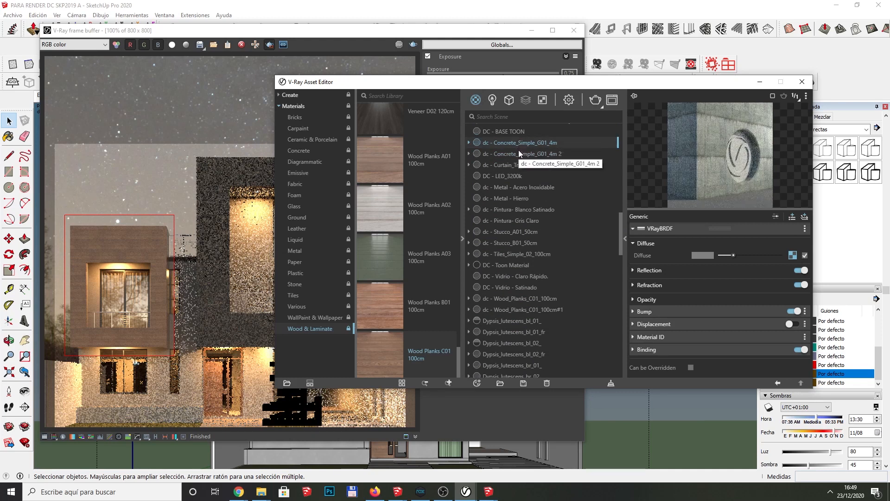
left_click(518, 155)
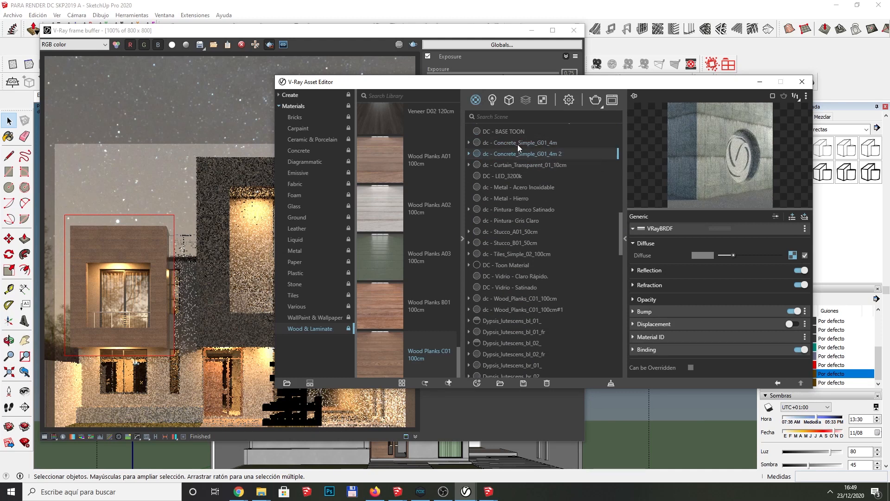
left_click(297, 151)
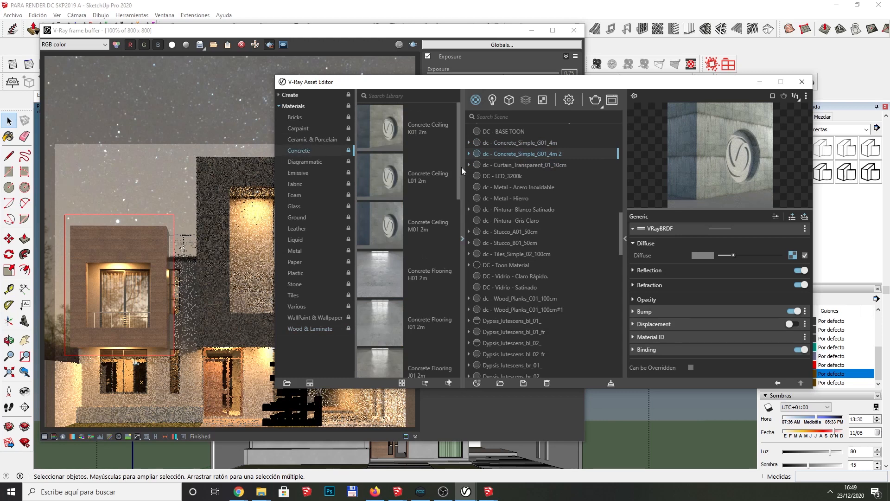
left_click_drag(458, 172, 457, 357)
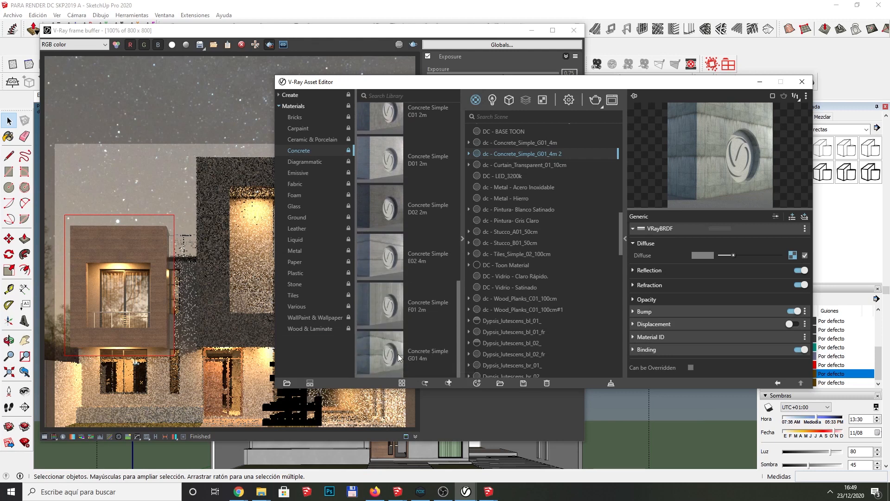
Step: Move the asset editor clear of the tray and show the texture settings of dc - Concrete_Simple_G01_4m 2
left_click_drag(760, 82, 647, 83)
left_click(807, 117)
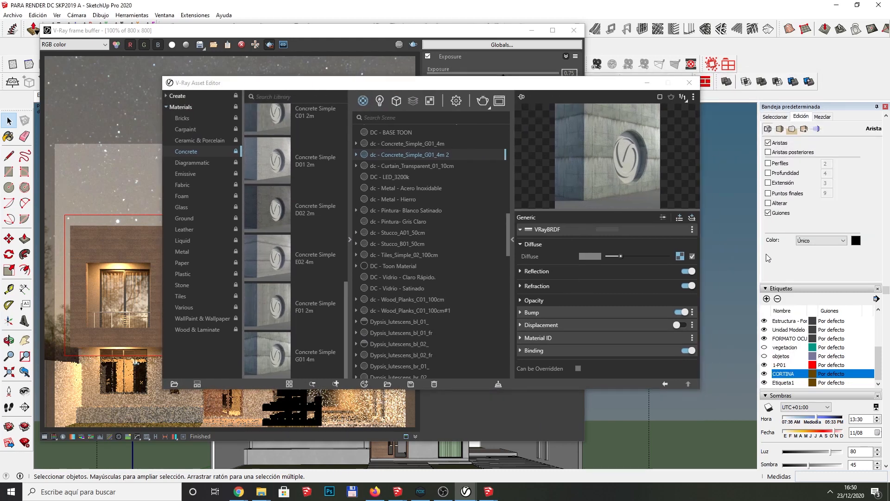
scroll(827, 166, "up", 5)
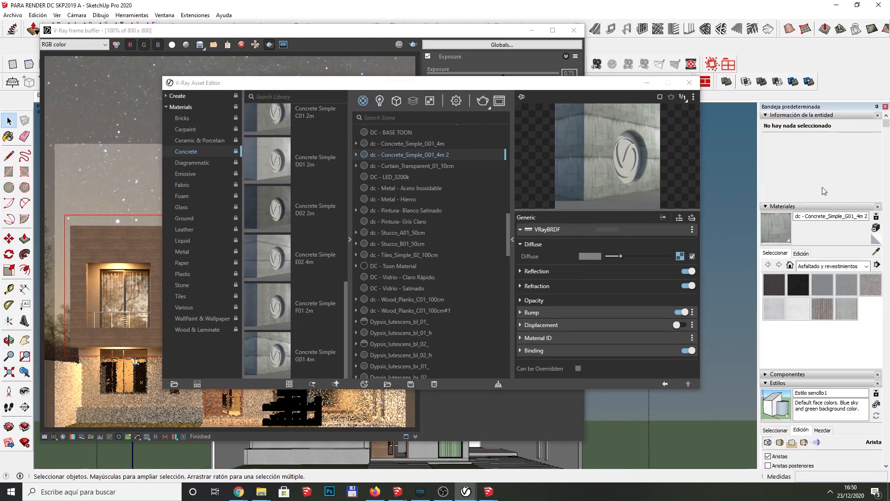
left_click(801, 254)
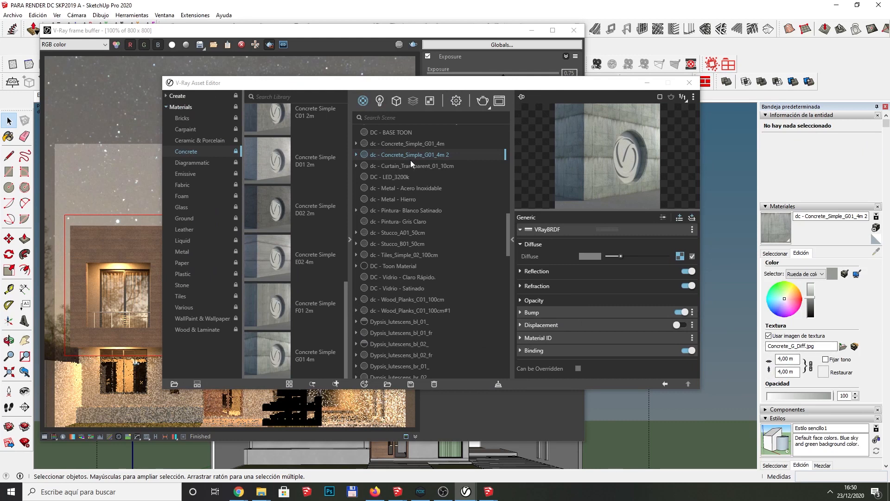
Step: Brighten the reflection color of dc - Concrete_Simple_G01_4m 2 to mid-grey and set its reflection glossiness to 0,6
left_click(524, 271)
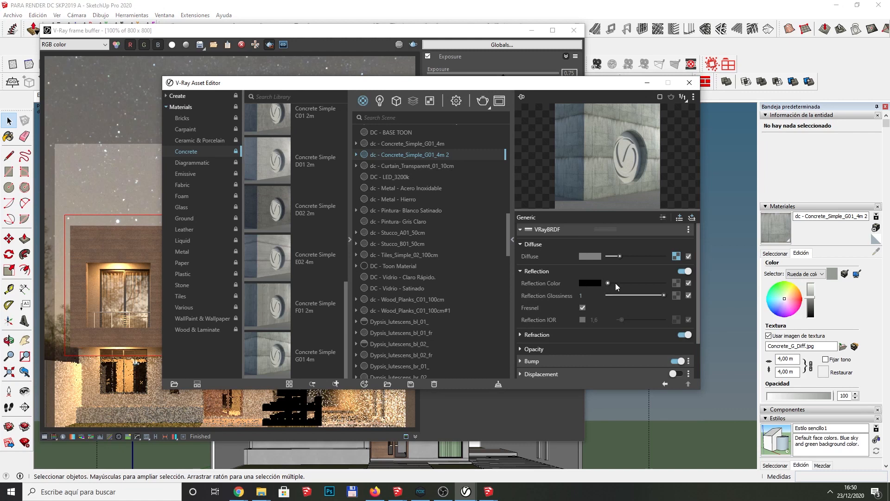
left_click_drag(616, 283, 618, 282)
left_click(647, 295)
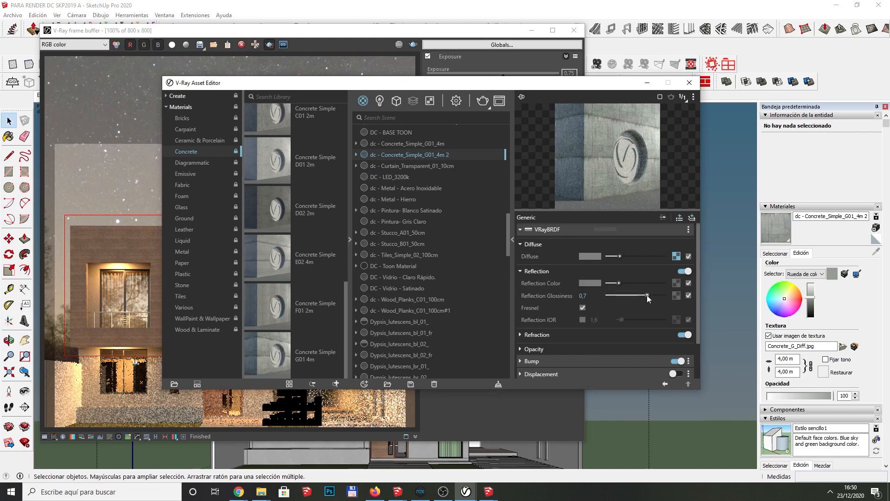
left_click_drag(646, 295, 642, 295)
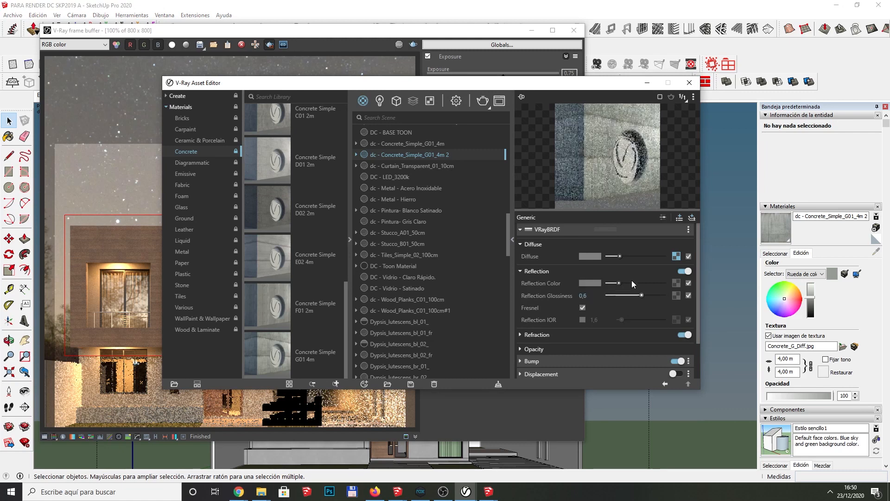
Step: Brighten the reflection color of dc - Concrete_Simple_G01_4m to mid-grey and set its reflection glossiness to 0,55
left_click(416, 144)
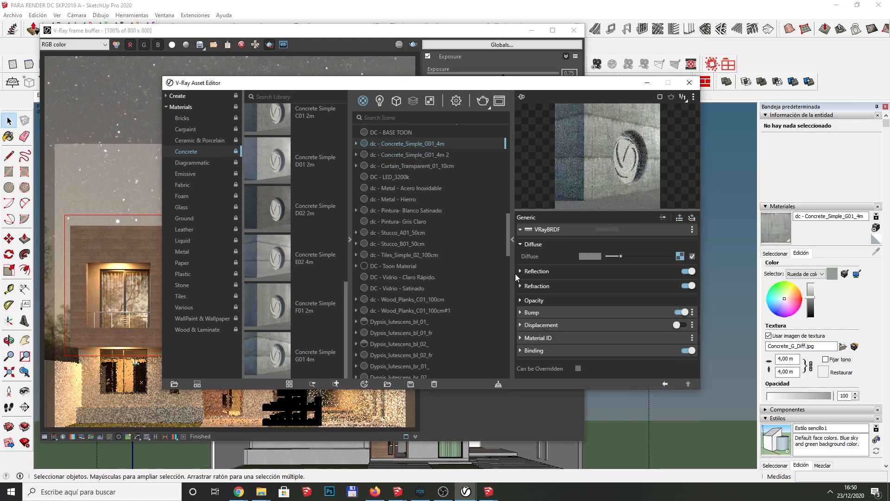
left_click(618, 283)
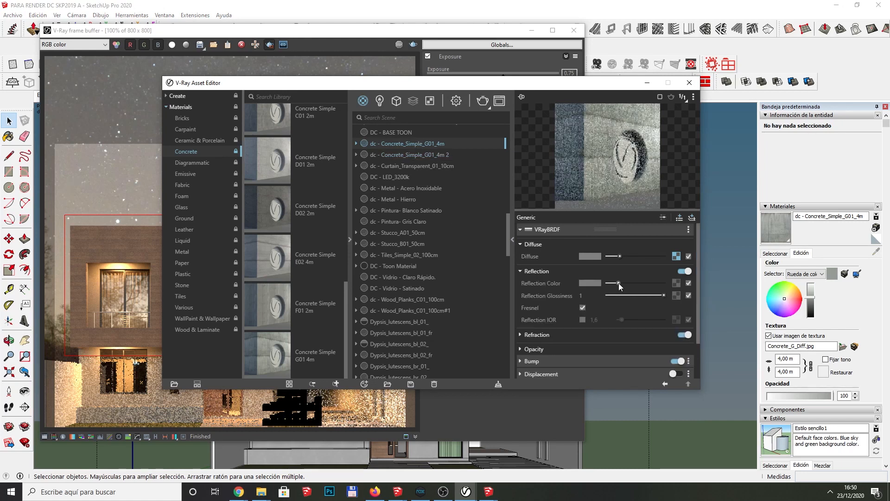
left_click(641, 295)
left_click_drag(640, 295, 639, 295)
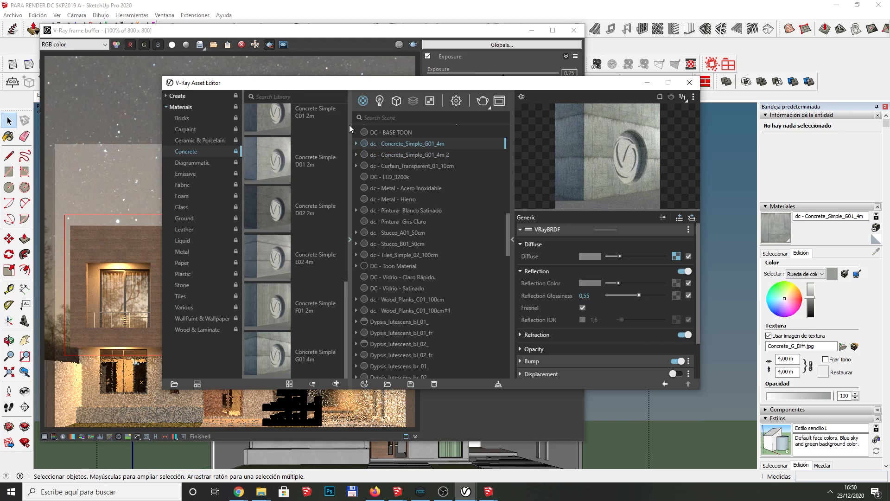
Step: Choose dc - Concrete_Simple_G01_4m as the active material and minimize the V-Ray windows to reveal the model
left_click(647, 82)
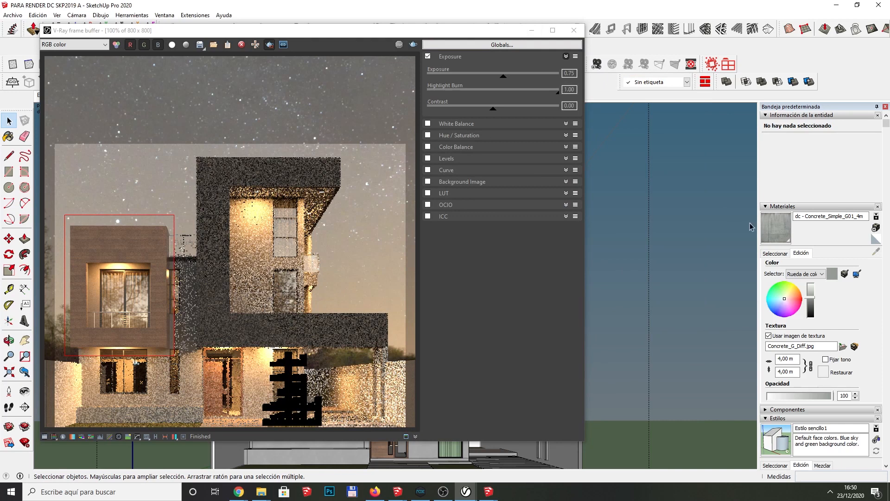
left_click(532, 30)
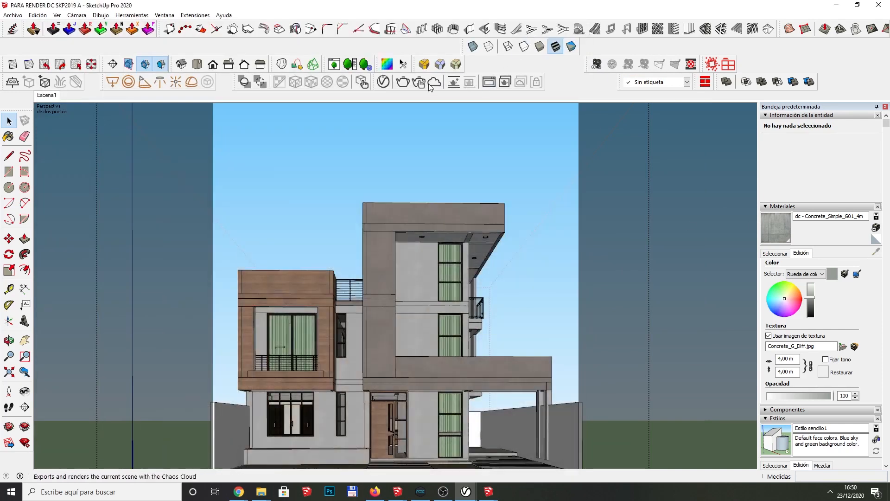
left_click(383, 83)
left_click(408, 145)
left_click(646, 85)
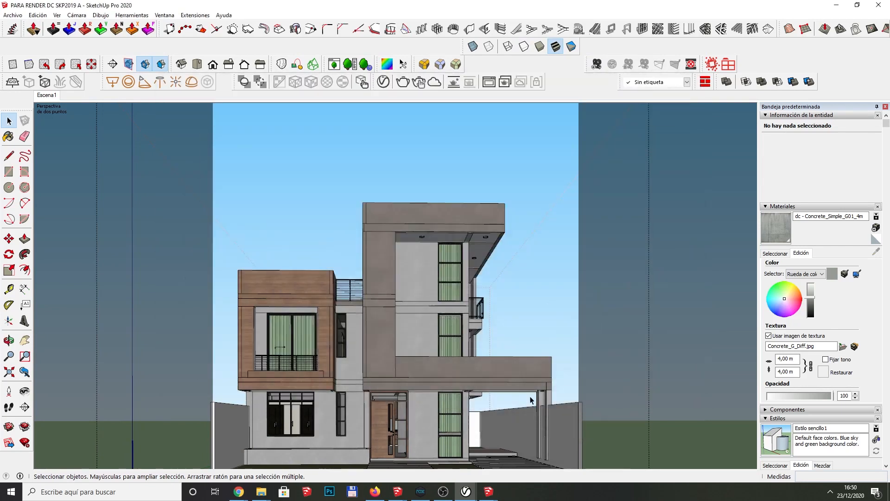
Step: Paint all faces of the boundary wall on the carport side with dc - Concrete_Simple_G01_4m
scroll(569, 352, "up", 4)
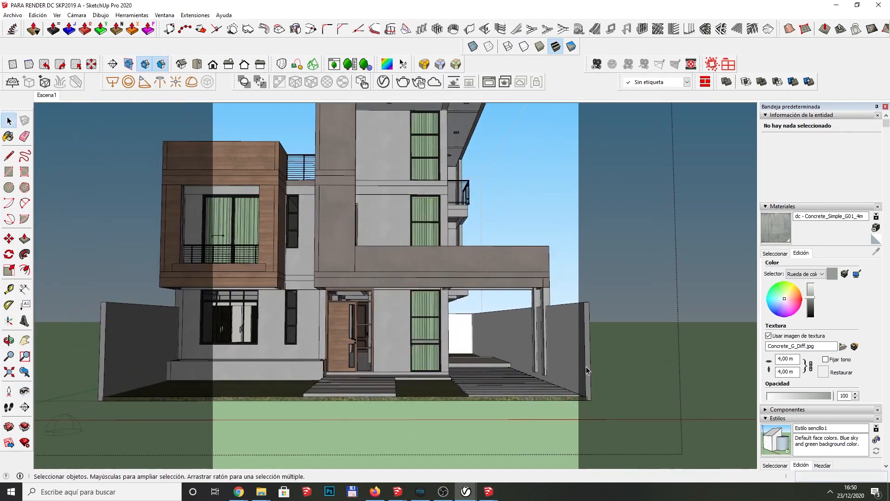
double_click(569, 349)
triple_click(569, 350)
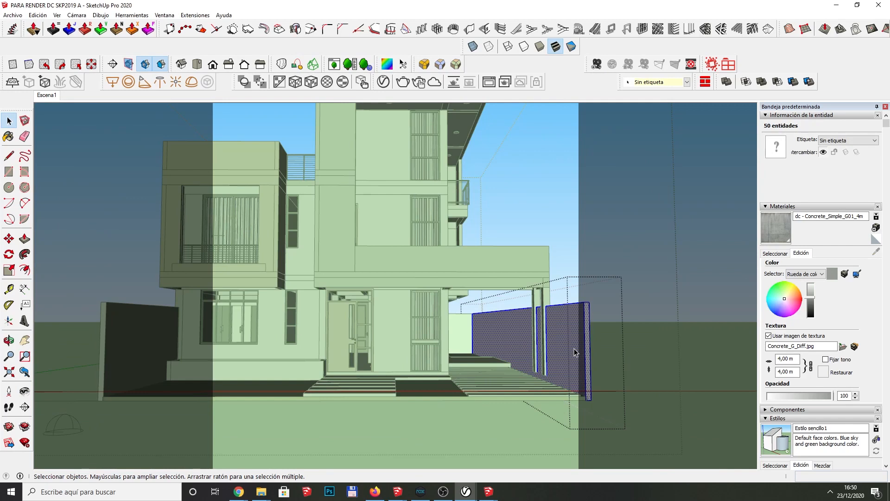
key("b")
left_click(574, 347)
key("space")
key("Escape")
Step: Extend the nearer carport pillar beside the boundary wall down to the ground with Push/Pull on its bottom face
scroll(575, 364, "up", 8)
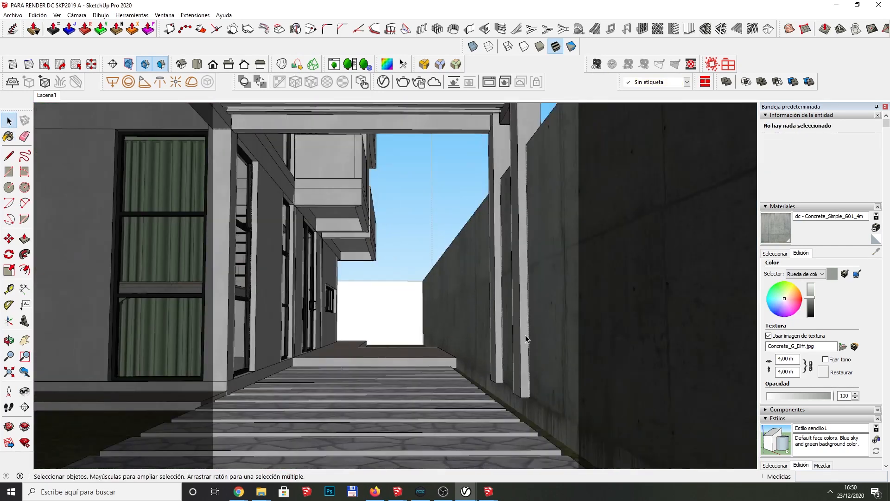
left_click(526, 338)
middle_click_drag(526, 338, 529, 411)
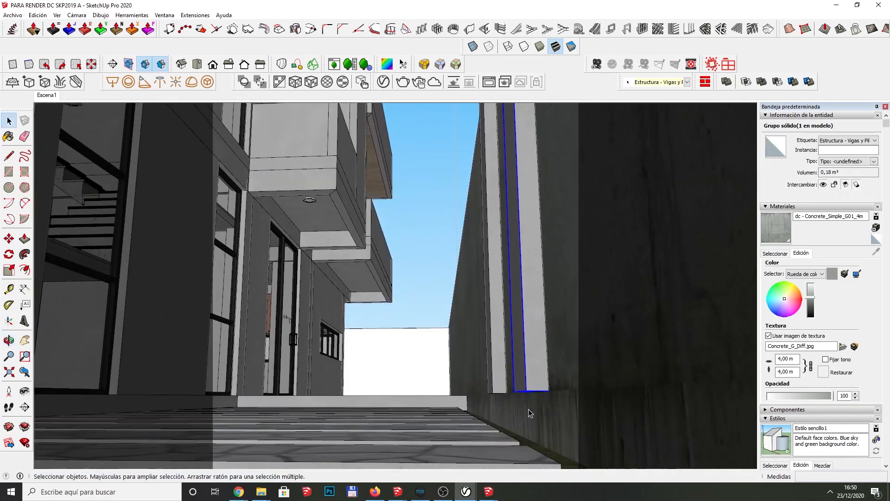
scroll(533, 399, "up", 3)
double_click(533, 382)
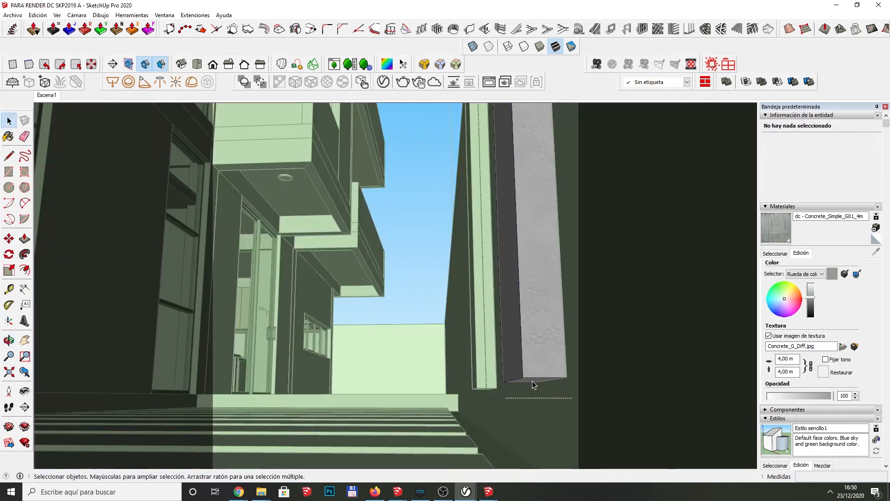
key("p")
left_click_drag(532, 384, 498, 437)
Step: Try to move the base of the farther carport pillar down to the ground
key("space")
left_click(484, 388)
double_click(484, 386)
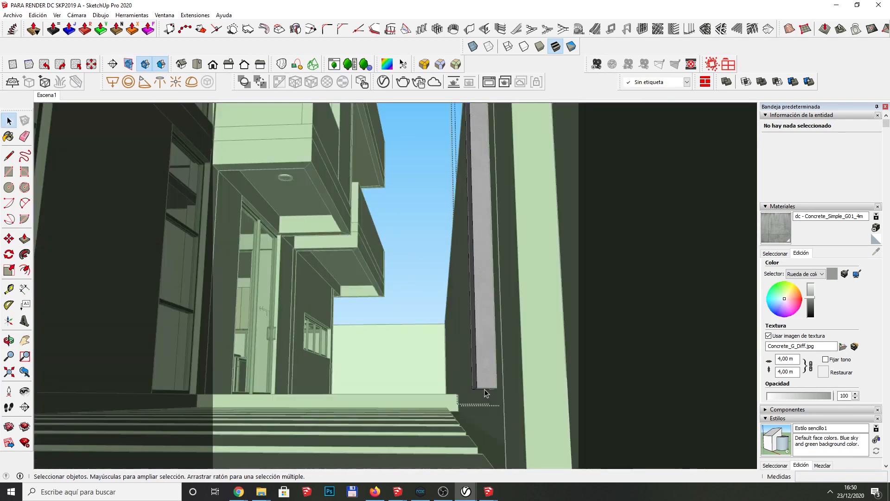
left_click_drag(445, 366, 622, 417)
key("m")
left_click_drag(483, 388, 481, 435)
left_click(480, 434)
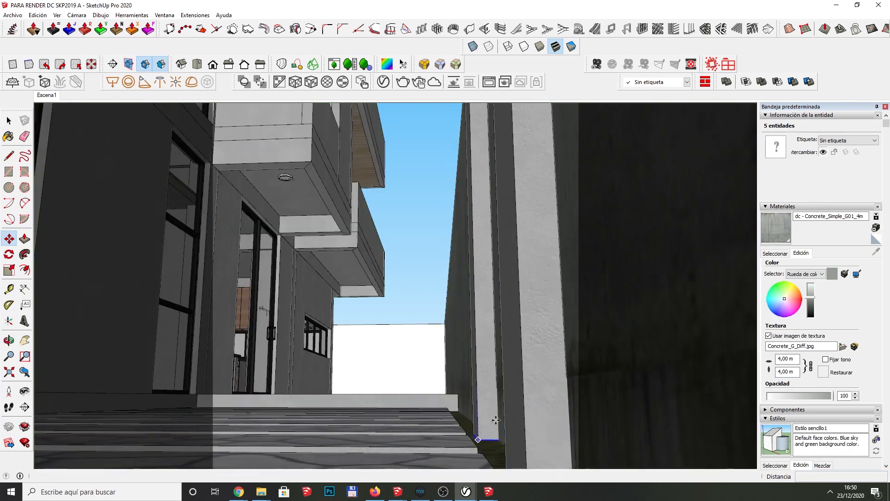
Step: Finish moving the farther carport pillar's base and restore the Escena1 view
key("space")
left_click(548, 383)
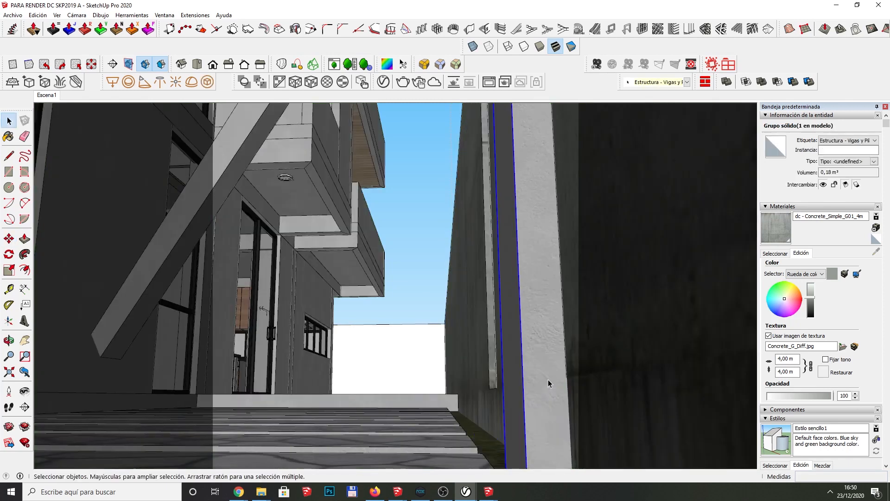
key("ctrl+x")
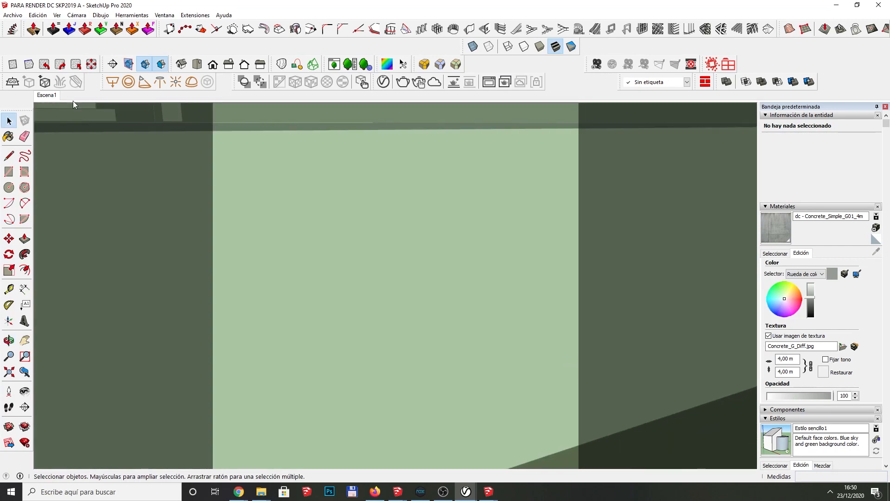
left_click(46, 95)
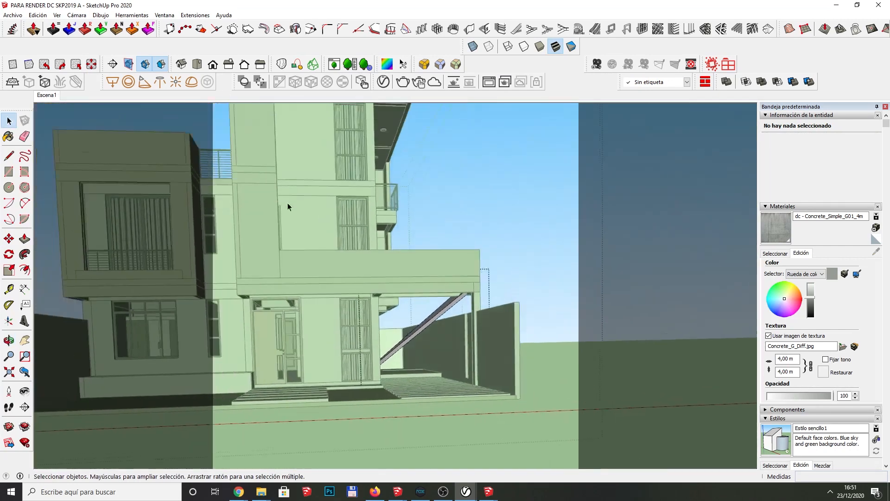
Step: Try to delete the deformed, slanting carport pillar beside the boundary wall
scroll(535, 442, "up", 6)
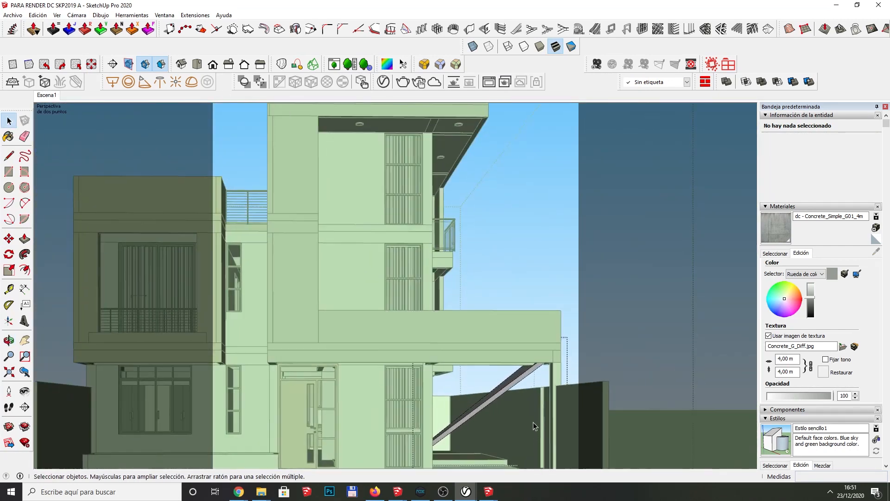
scroll(535, 399, "up", 5)
right_click(526, 344)
left_click(537, 324)
scroll(536, 323, "down", 8)
middle_click_drag(533, 321, 352, 333)
right_click(352, 333)
left_click(570, 292)
scroll(561, 292, "up", 4)
middle_click_drag(530, 310, 310, 358)
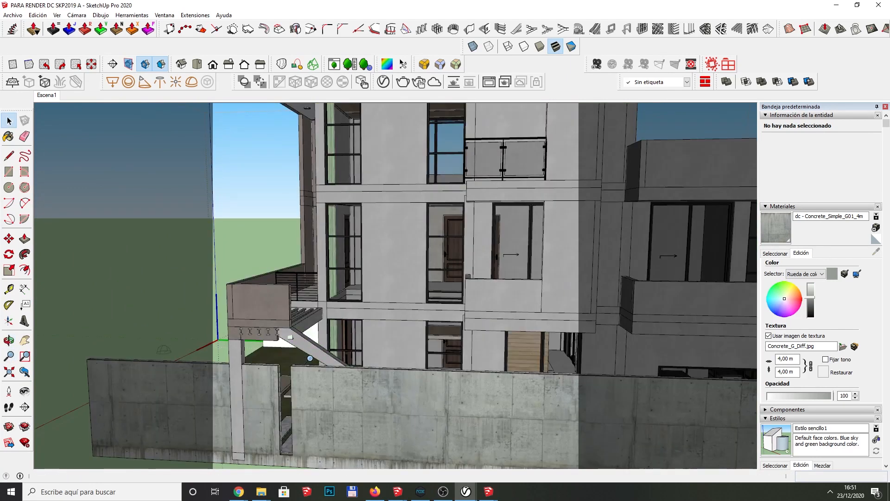
left_click(310, 358)
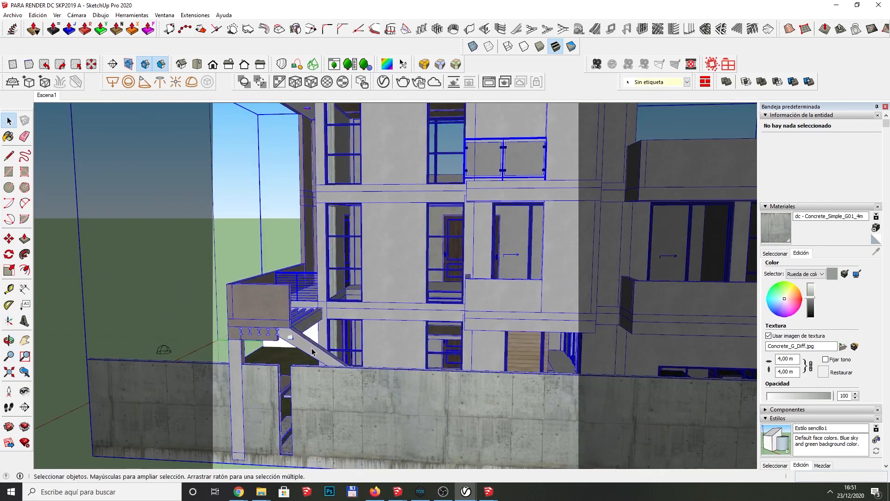
scroll(307, 354, "up", 2)
left_click(307, 352)
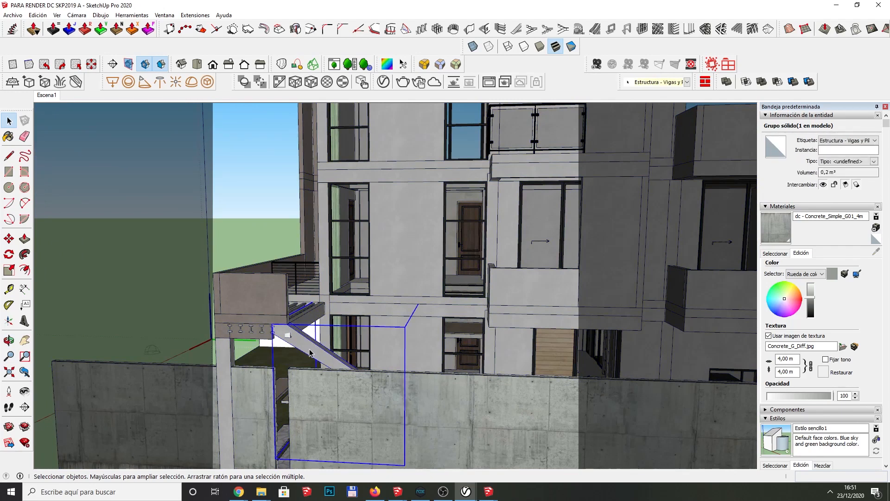
key("Delete")
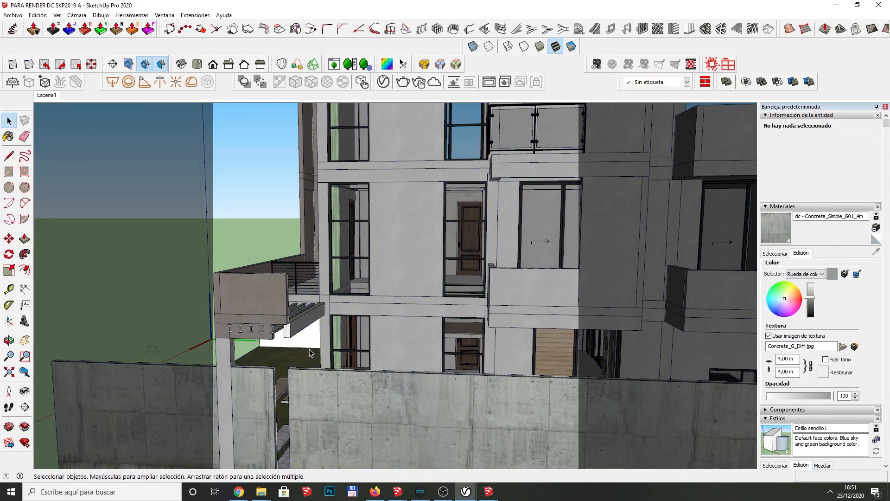
Step: Delete the whole group of the deformed, slanting carport pillar
middle_click_drag(310, 353, 210, 305)
right_click(210, 304)
left_click(231, 343)
left_click_drag(330, 364, 264, 371)
left_click_drag(346, 353, 375, 329)
key("space")
double_click(373, 302)
key("Escape")
double_click(383, 304)
left_click(383, 303)
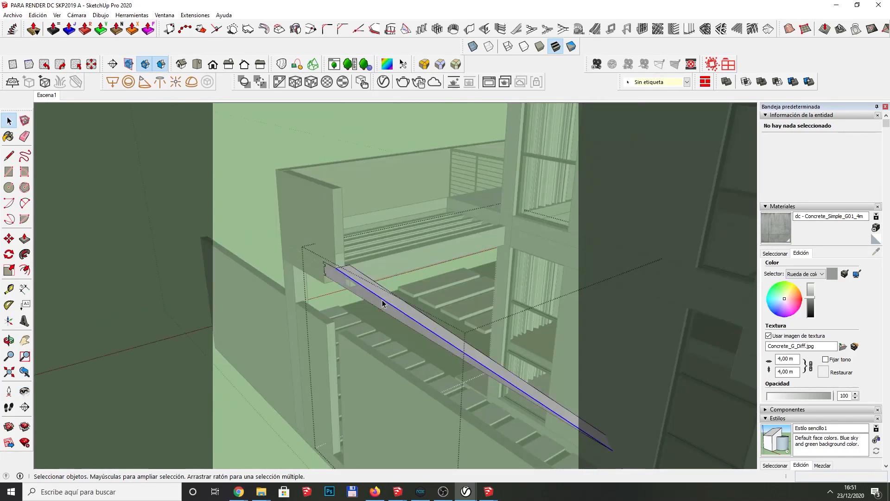
key("Escape")
left_click(396, 309)
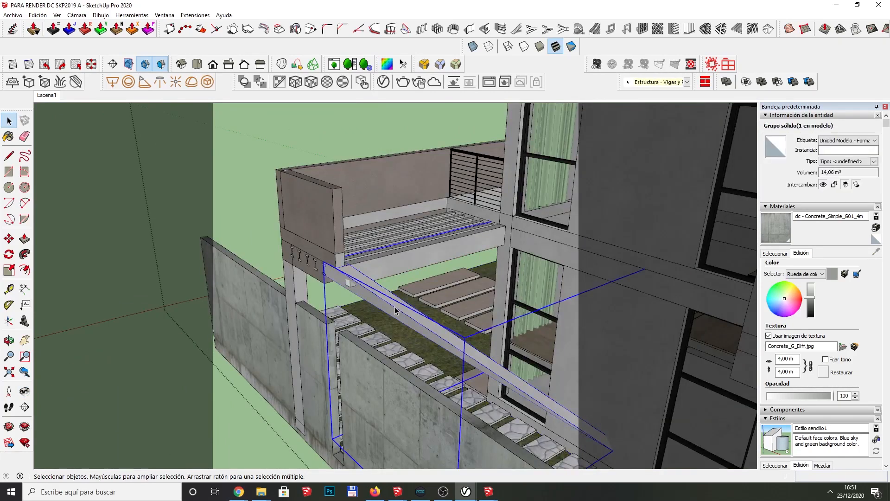
key("Delete")
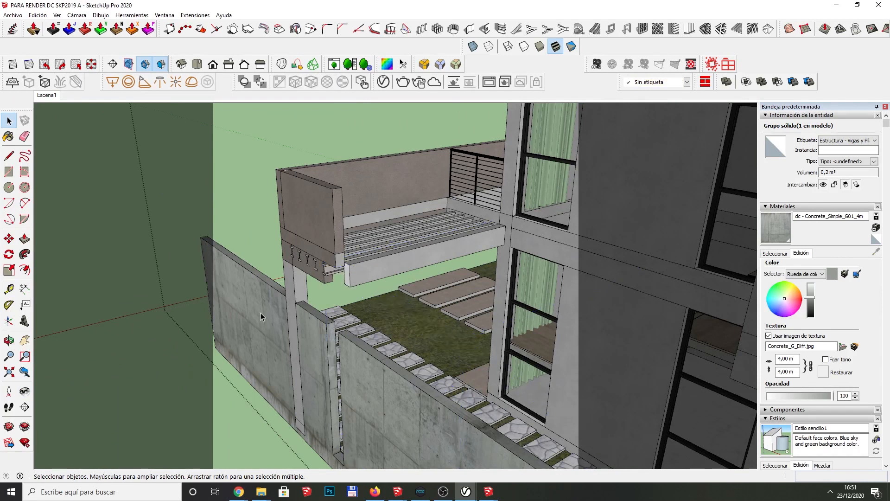
Step: Copy the remaining upright carport pillar about 1.19 m along the wall to the other end of the carport beam
left_click(289, 288)
key("m")
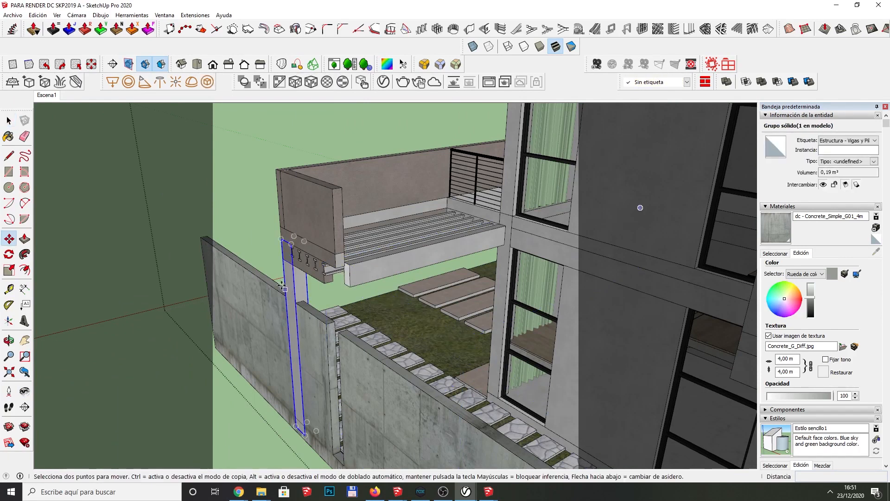
key("ctrl")
left_click(289, 242)
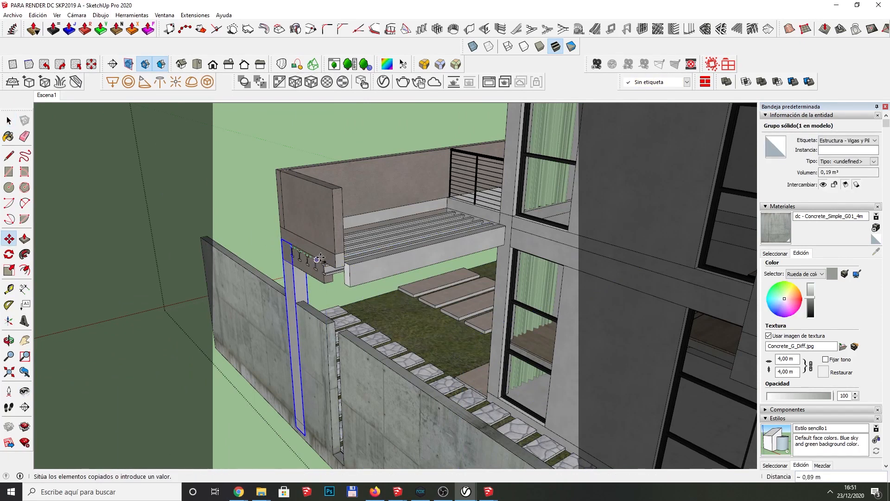
left_click(336, 268)
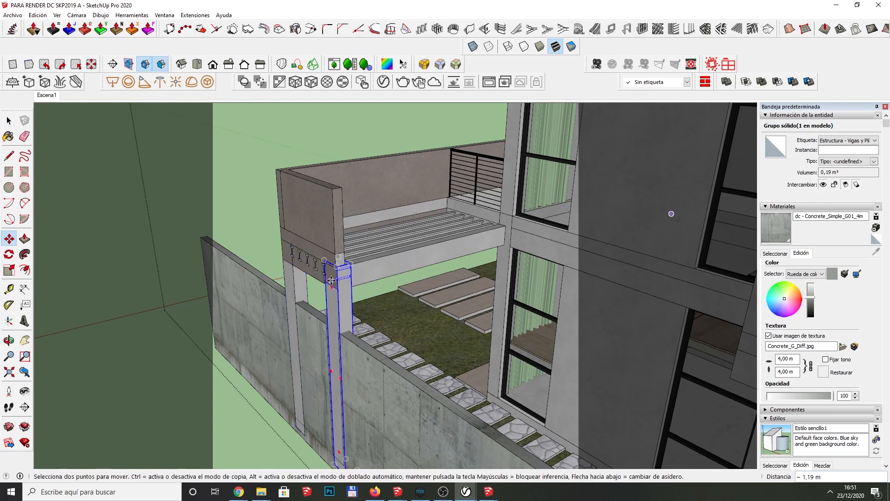
Step: Move the copied pillar so its upper corner lines up with the bottom corner of the parapet above it
scroll(336, 268, "up", 4)
scroll(336, 268, "up", 2)
left_click(338, 264)
left_click(333, 265)
key("space")
scroll(332, 265, "up", 3)
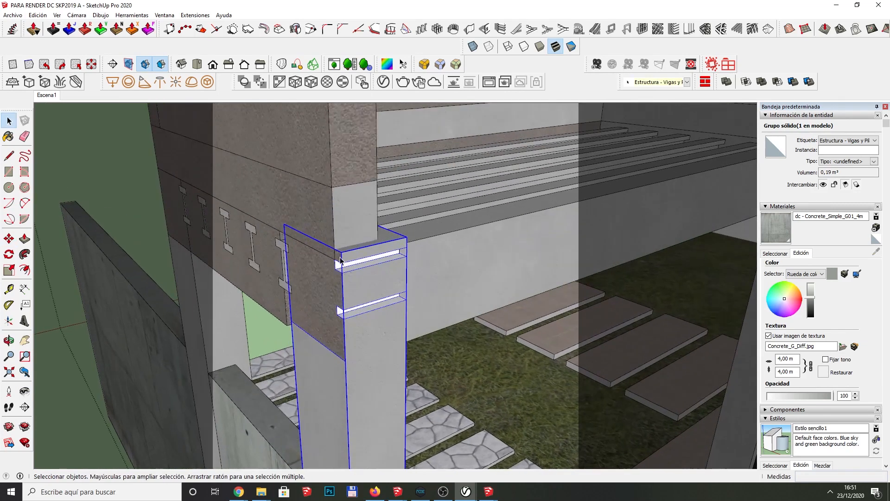
key("m")
left_click(341, 254)
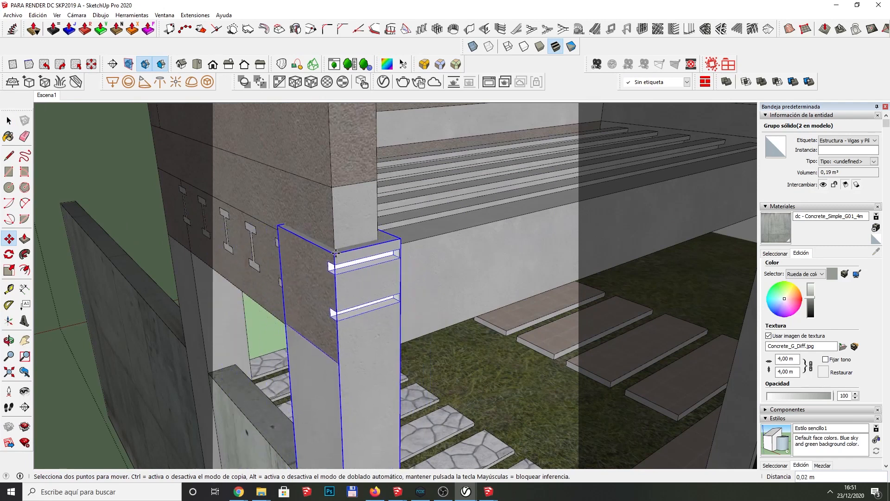
left_click(338, 267)
key("space")
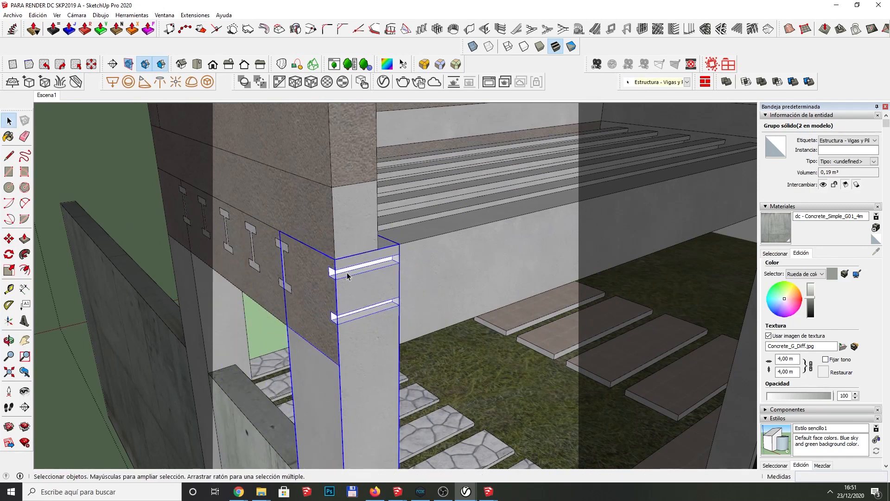
Step: Fill the two notches at the head of the copied pillar with Push/Pull, making their faces flush with the pillar
scroll(339, 274, "up", 1)
scroll(339, 275, "up", 1)
double_click(339, 274)
triple_click(339, 274)
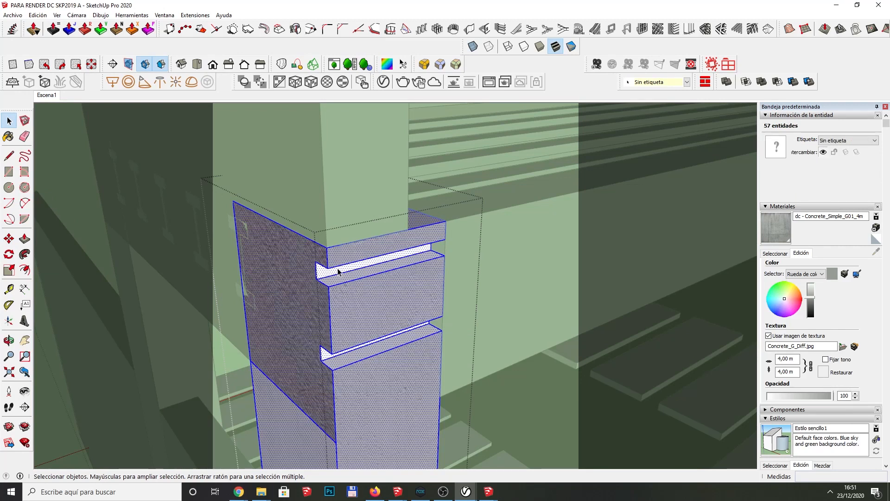
key("p")
left_click(334, 293)
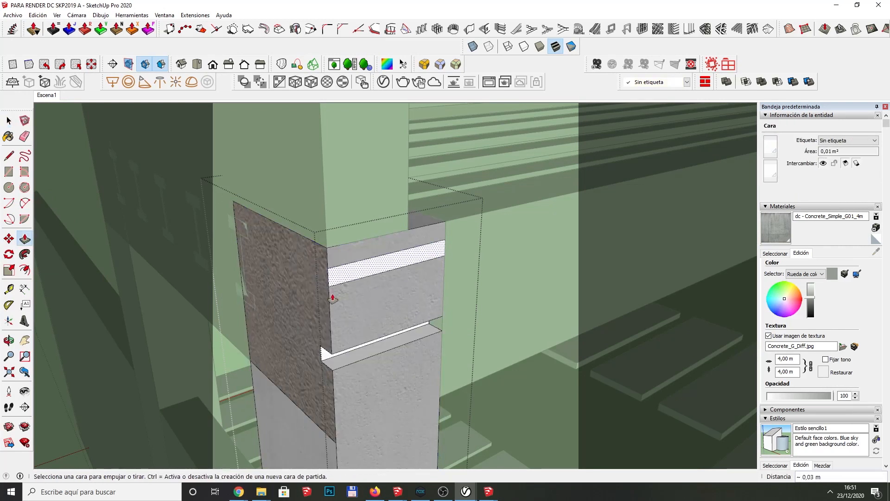
left_click(326, 354)
left_click(334, 371)
key("space")
key("Escape")
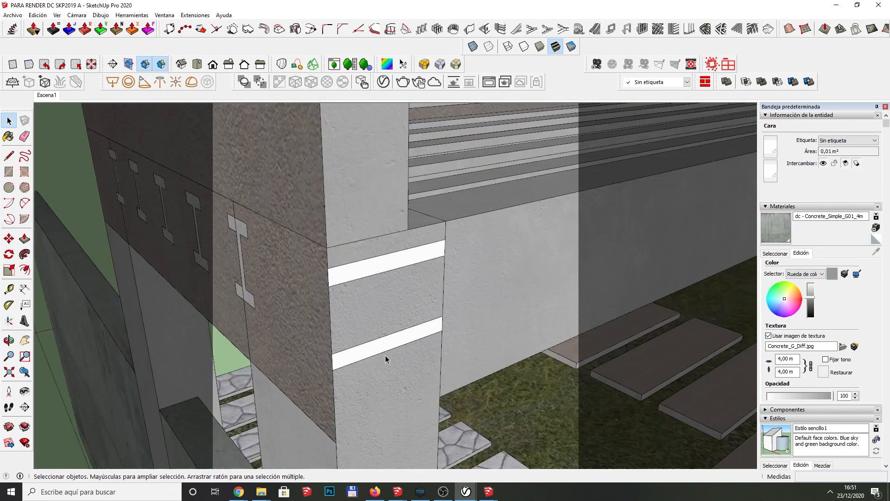
Step: Examine the carport pillars and the boundary wall's concrete texture from the front of the house
middle_click_drag(385, 358, 420, 337)
middle_click_drag(329, 296, 603, 315)
scroll(553, 252, "down", 5)
scroll(603, 320, "up", 2)
right_click(621, 352)
left_click(564, 305)
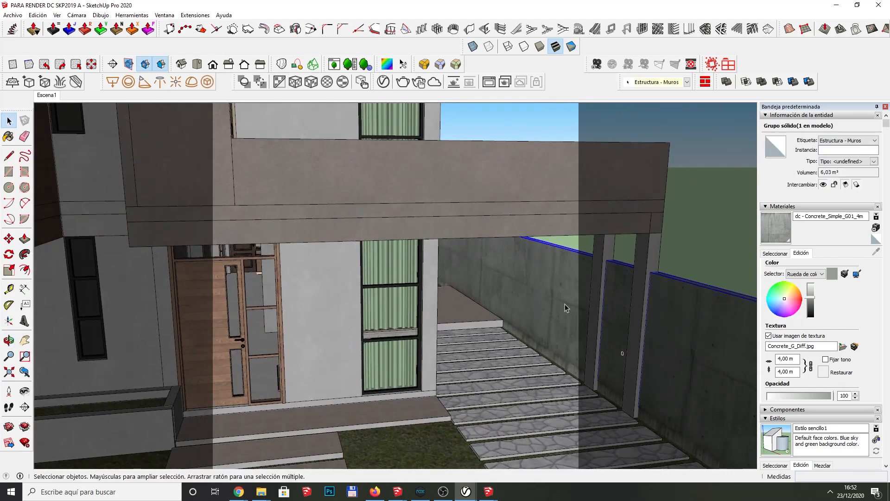
middle_click_drag(651, 271, 491, 286)
middle_click_drag(555, 273, 500, 270)
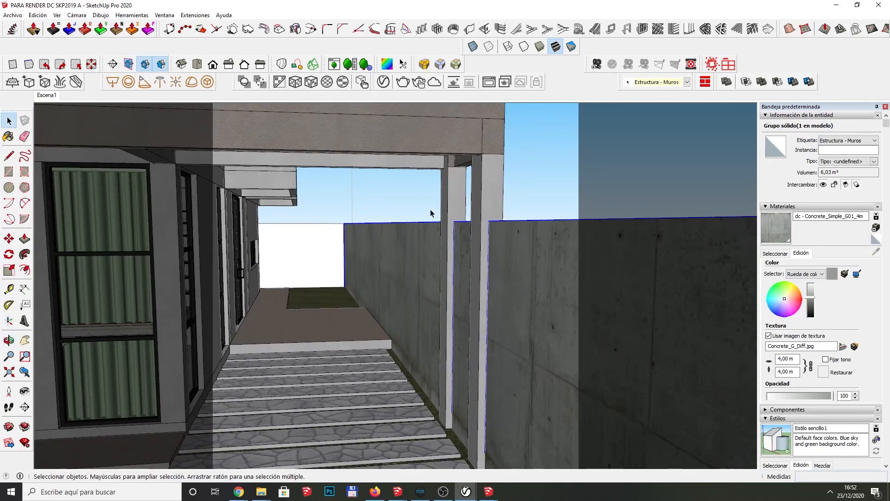
scroll(430, 213, "down", 3)
middle_click_drag(535, 371, 368, 344)
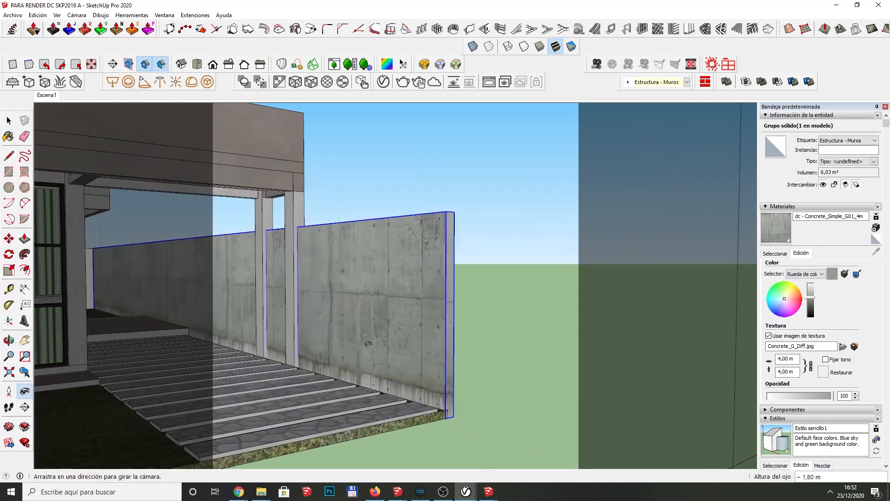
Step: Reposition the concrete texture on the boundary wall's carport-side face so its horizontal joint lines up with the wall's top edge
key("space")
double_click(387, 319)
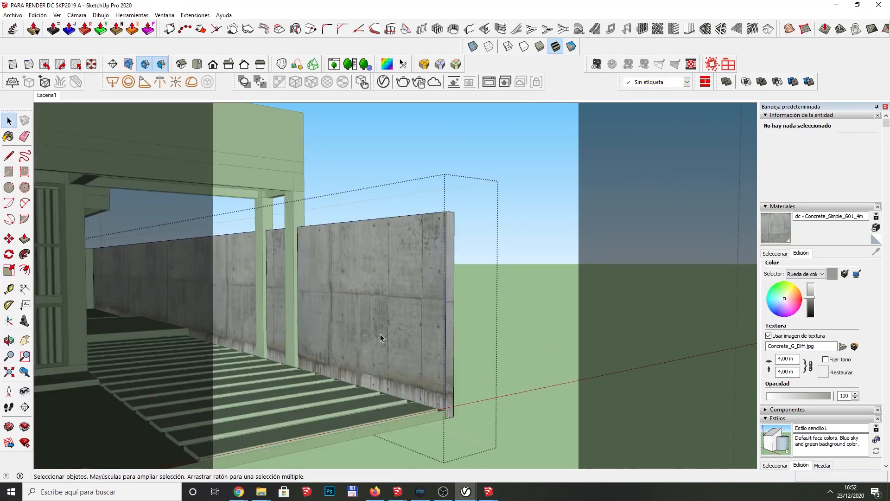
left_click(380, 315)
right_click(372, 316)
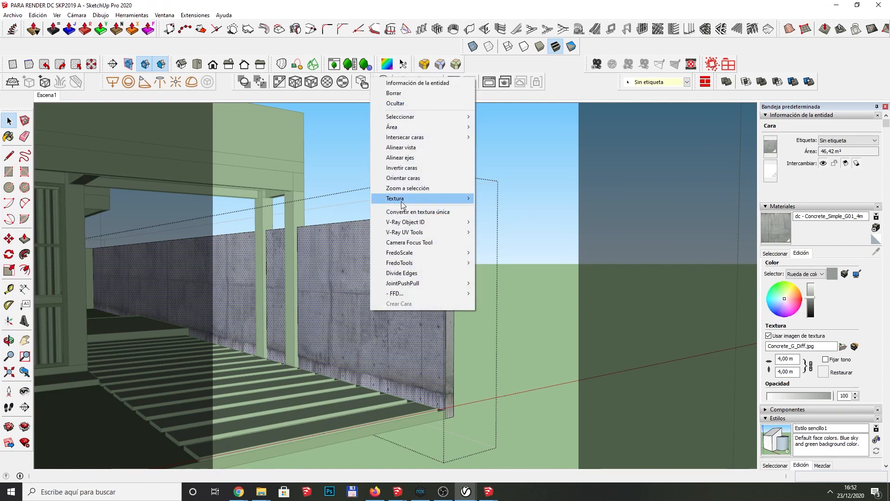
mouse_move(402, 201)
left_click(491, 200)
left_click_drag(401, 344, 363, 252)
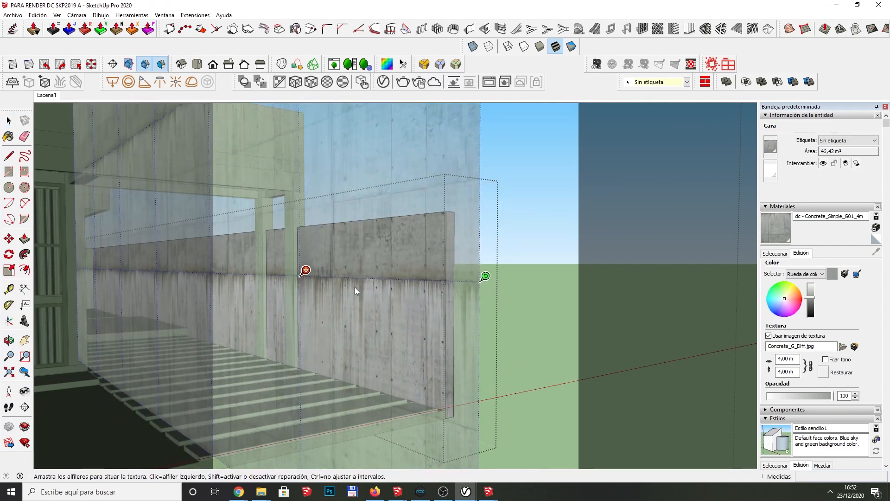
left_click_drag(371, 284, 370, 232)
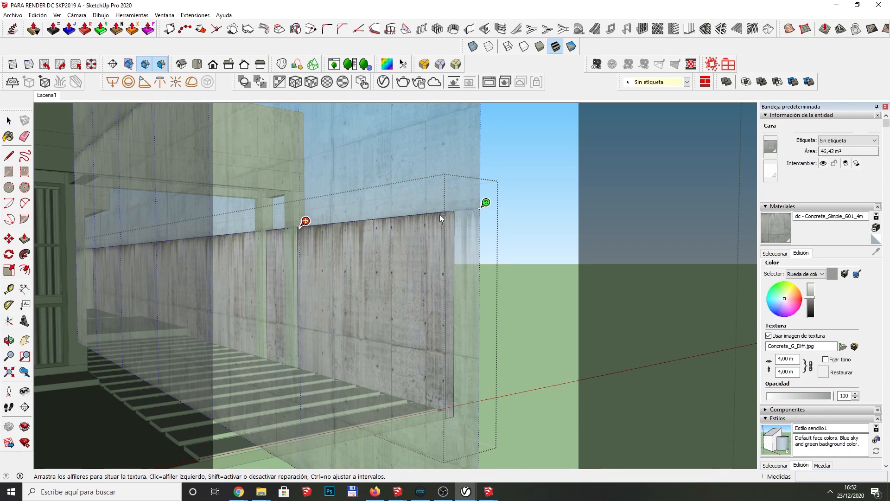
left_click(535, 234)
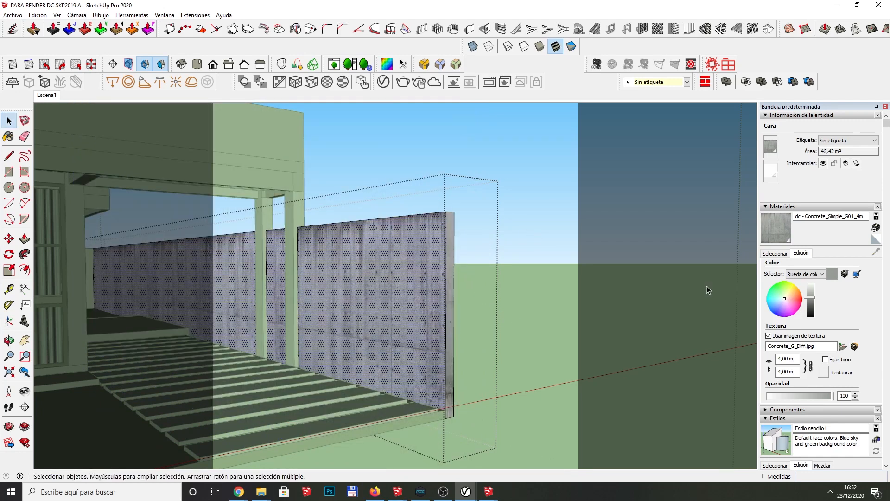
Step: Sample the repositioned concrete texture, paint the boundary wall's narrow end face with it, and leave the wall group
left_click(873, 253)
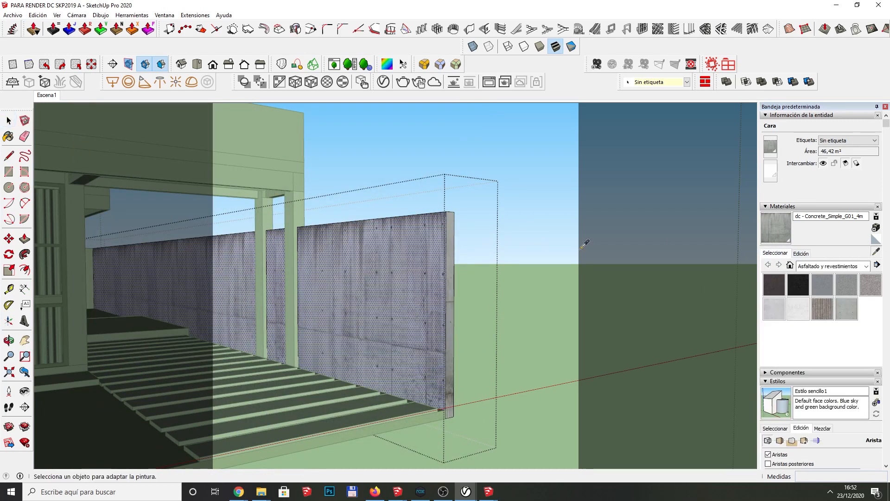
left_click(422, 256)
left_click(448, 245)
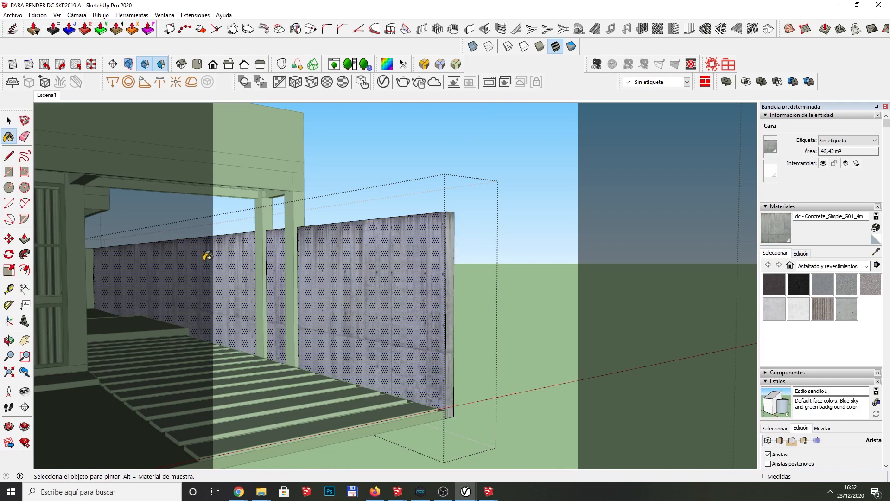
key("space")
left_click(580, 272)
Step: Paint all faces of the white rear wall with dc - Concrete_Simple_G01_4m and leave its group
scroll(580, 272, "down", 3)
middle_click_drag(574, 277, 437, 281)
scroll(341, 275, "up", 2)
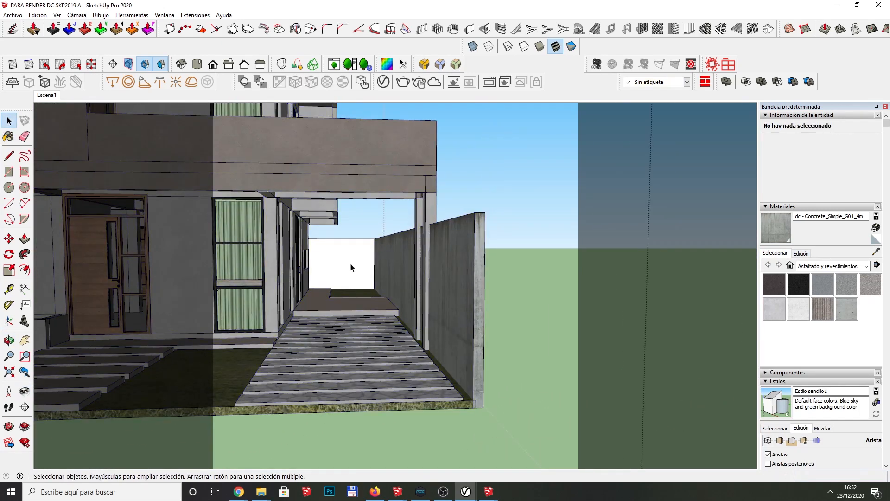
left_click(378, 220)
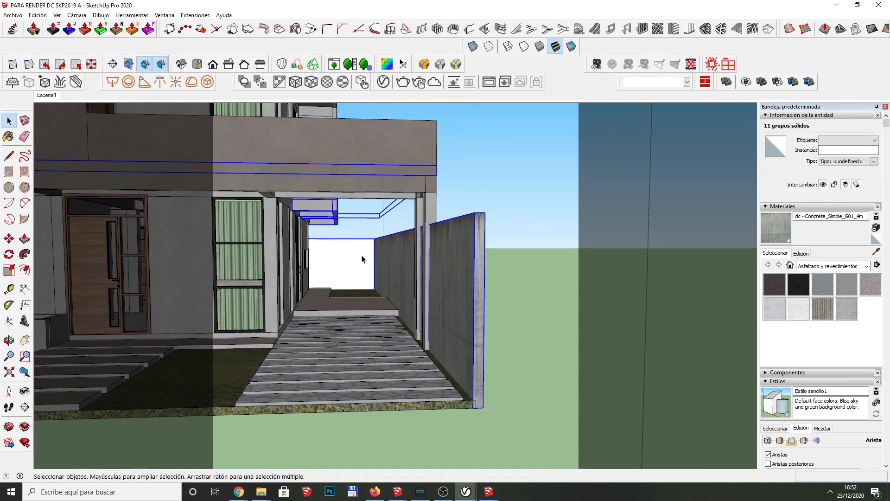
double_click(364, 258)
left_click(364, 258)
key("b")
left_click(366, 251)
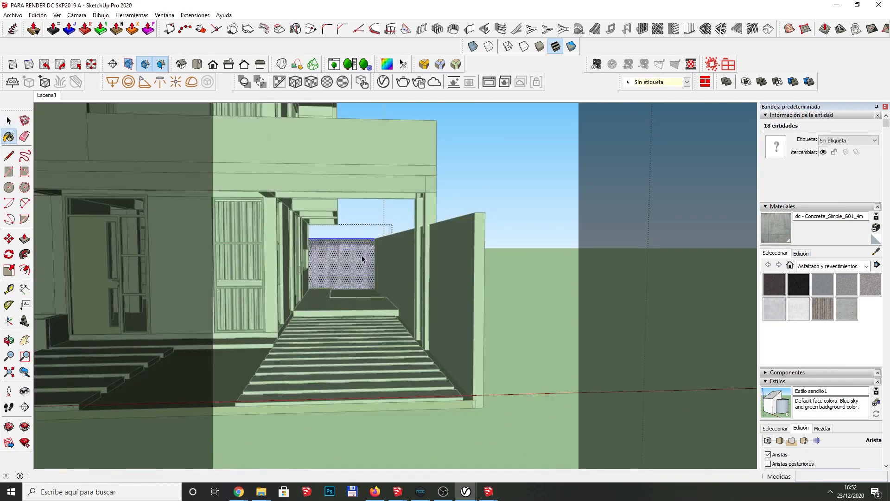
key("space")
key("Escape")
Step: Sample the boundary wall's concrete texture, repaint all faces of the rear wall with it, and leave the wall group
scroll(362, 255, "up", 3)
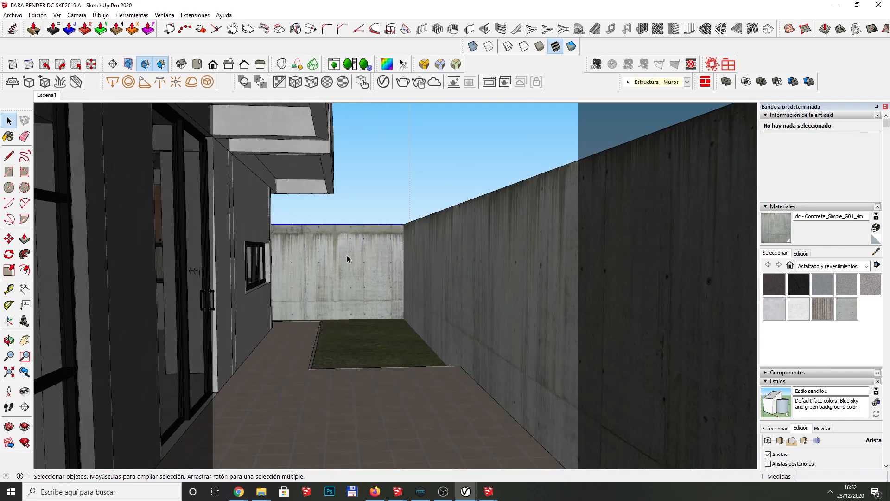
double_click(346, 255)
left_click(347, 255)
left_click(876, 253)
left_click(369, 246)
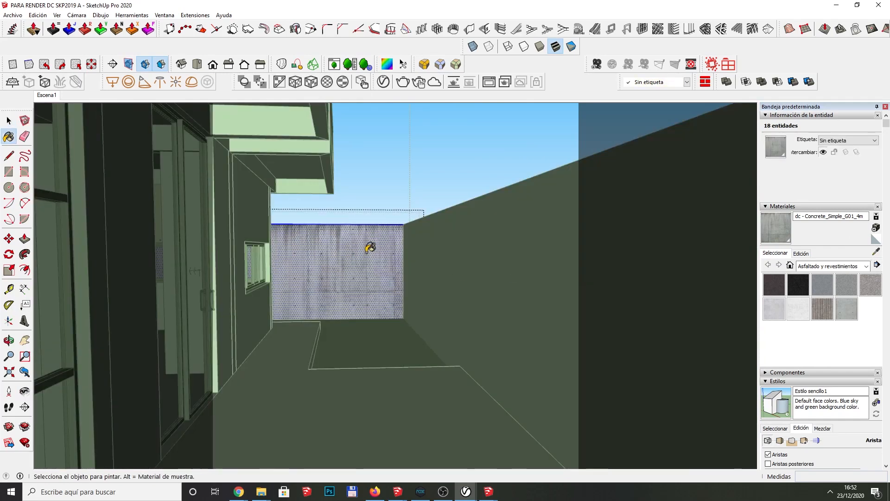
key("space")
key("Escape")
scroll(408, 255, "down", 2)
scroll(409, 256, "down", 6)
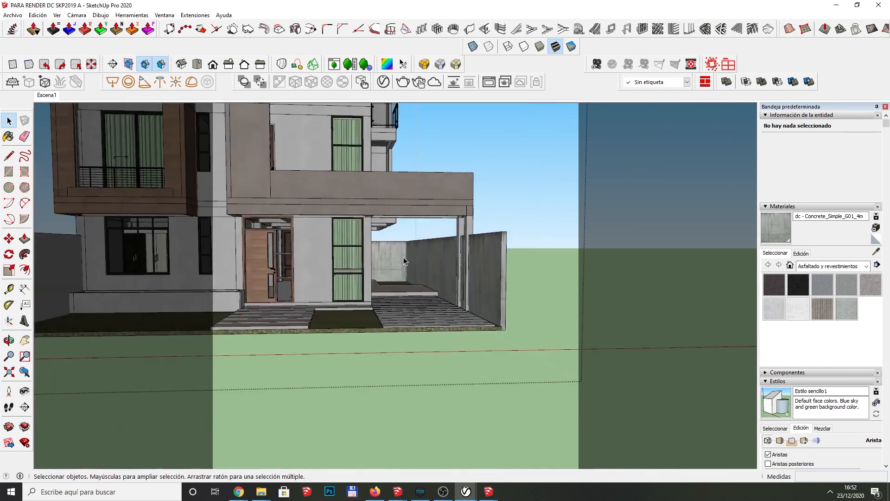
Step: Paint all faces of the white boundary wall beside the front garden with dc - Concrete_Simple_G01_4m and leave its group
key("v")
left_click_drag(404, 257, 223, 261)
scroll(398, 251, "up", 6)
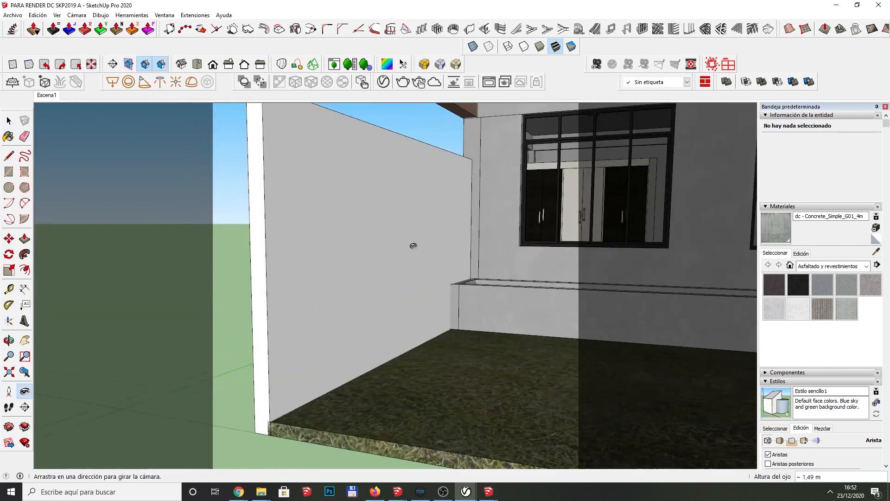
key("space")
left_click(346, 227)
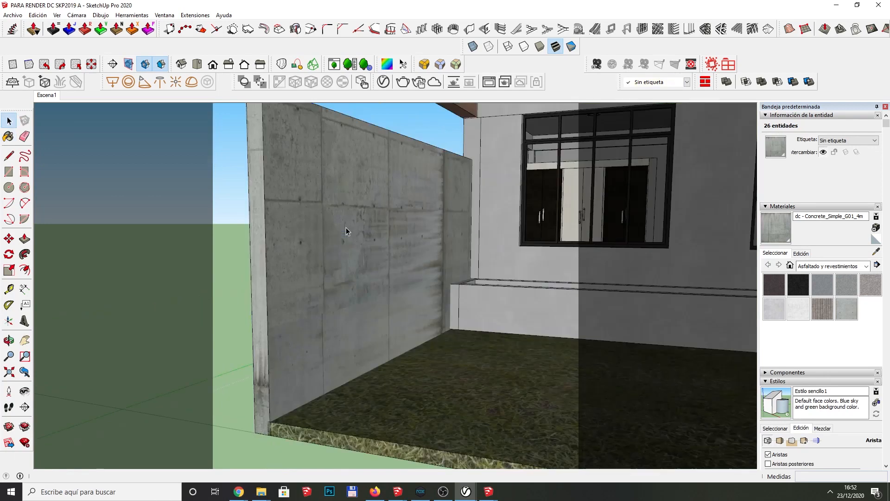
scroll(261, 252, "down", 6)
left_click(261, 252)
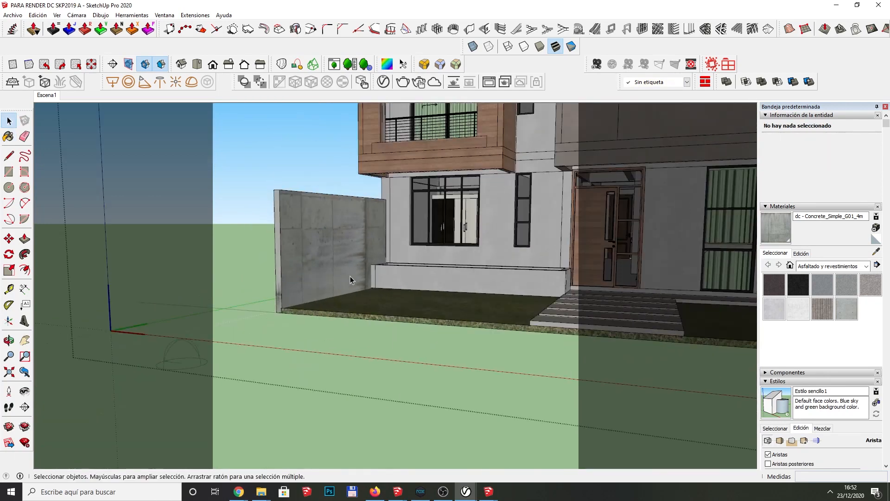
Step: Sample the aligned concrete from the carport boundary wall, repaint all faces of the garden-side boundary wall with it, and leave its group
scroll(315, 267, "up", 2)
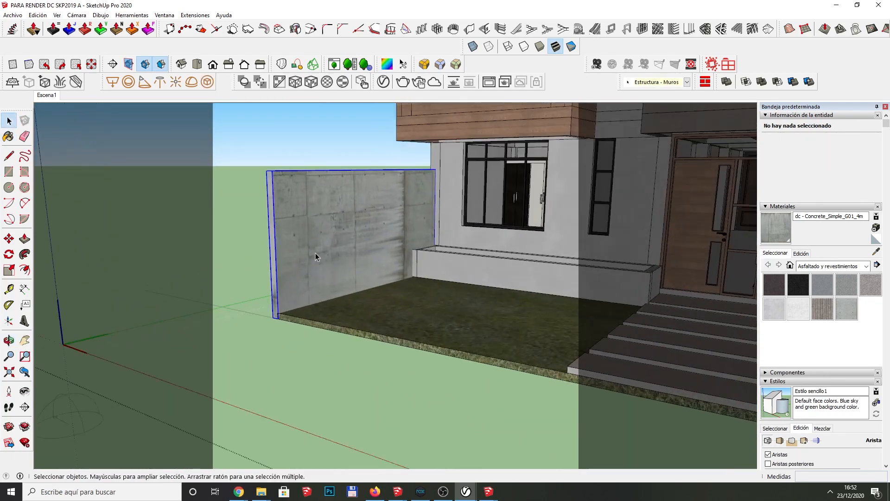
triple_click(315, 252)
key("l")
left_click_drag(319, 256, 614, 241)
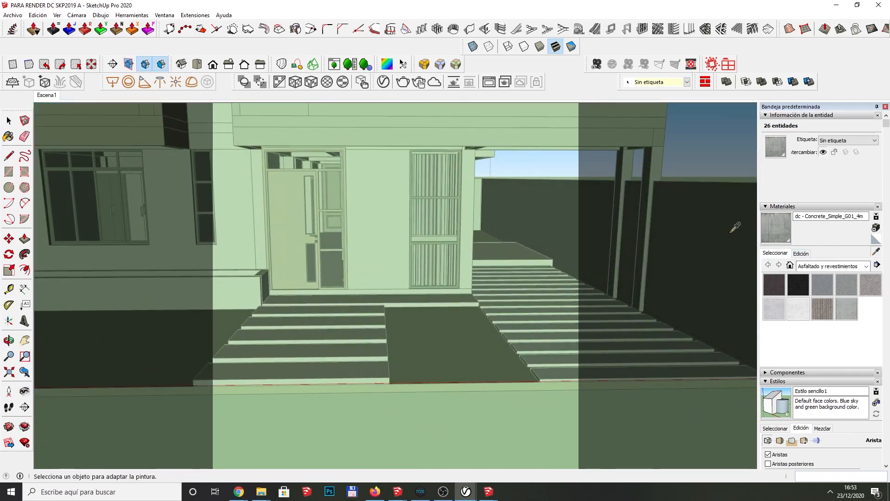
left_click_drag(435, 241, 214, 241)
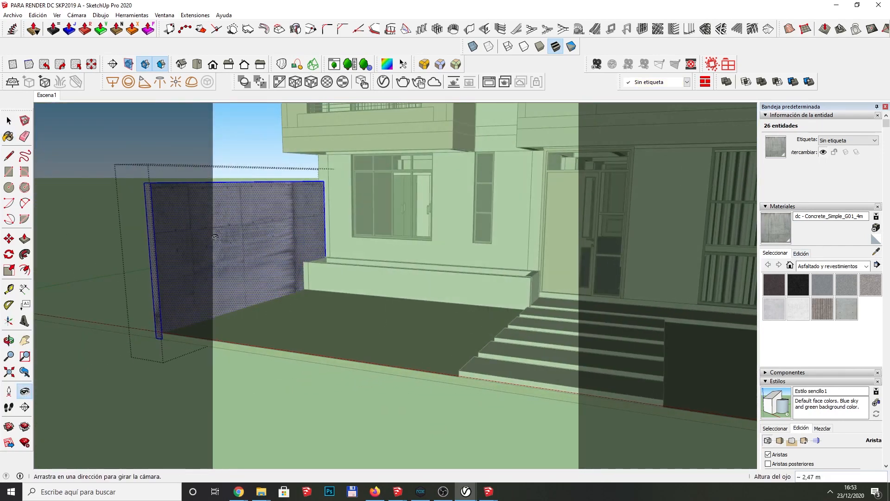
key("b")
left_click(218, 230)
key("space")
key("Escape")
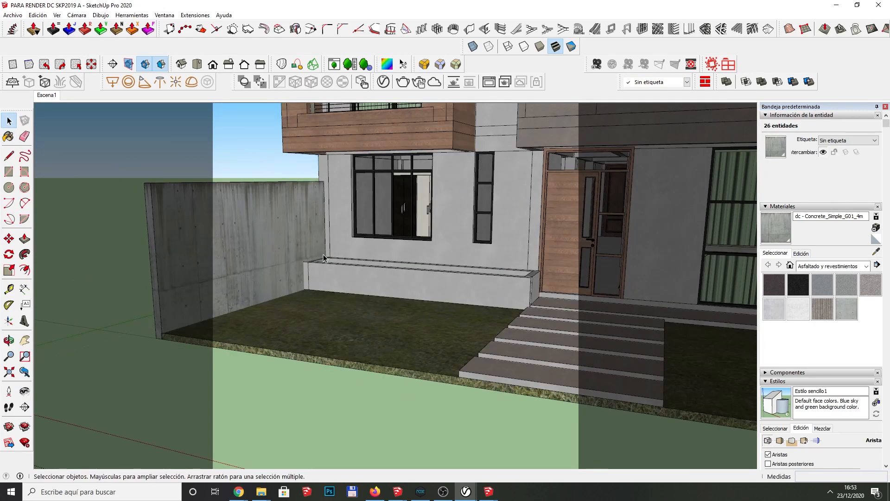
Step: Duplicate the dc - Concrete_Simple_G01_4m material in the V-Ray Asset Editor and return to the model
middle_click_drag(240, 274, 296, 204)
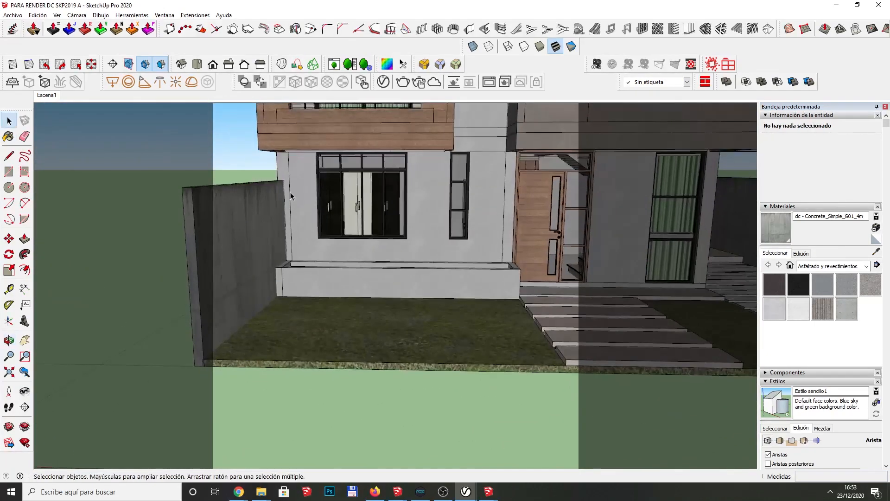
scroll(283, 239, "down", 3)
scroll(427, 274, "up", 5)
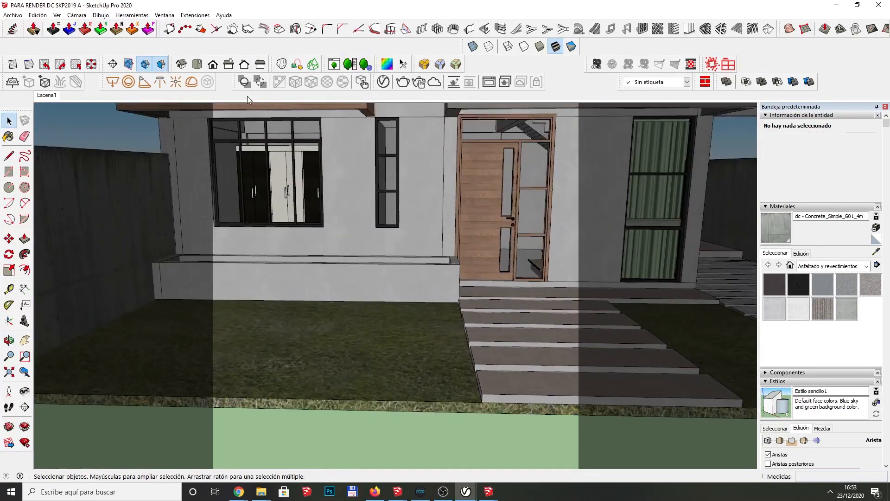
left_click(383, 82)
left_click(397, 157)
left_click(646, 84)
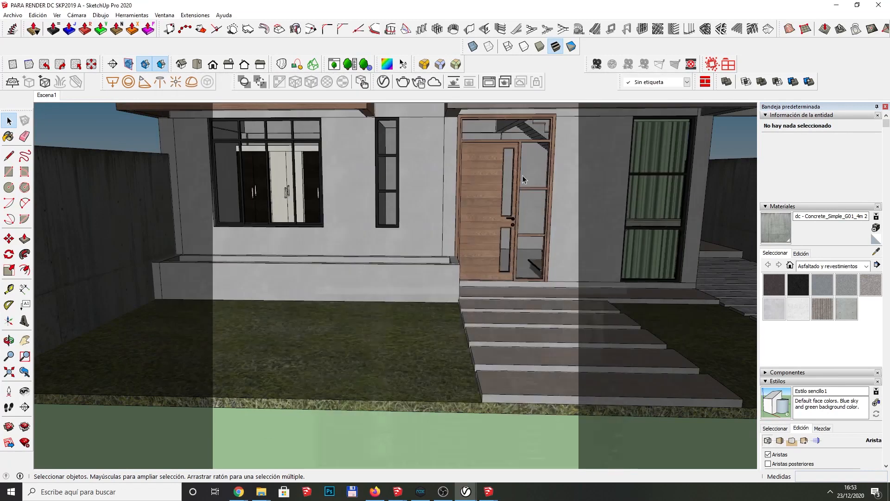
Step: Paint all faces of the front planter's long outer wall with dc - Concrete_Simple_G01_4m 2
scroll(385, 289, "up", 5)
left_click(385, 279)
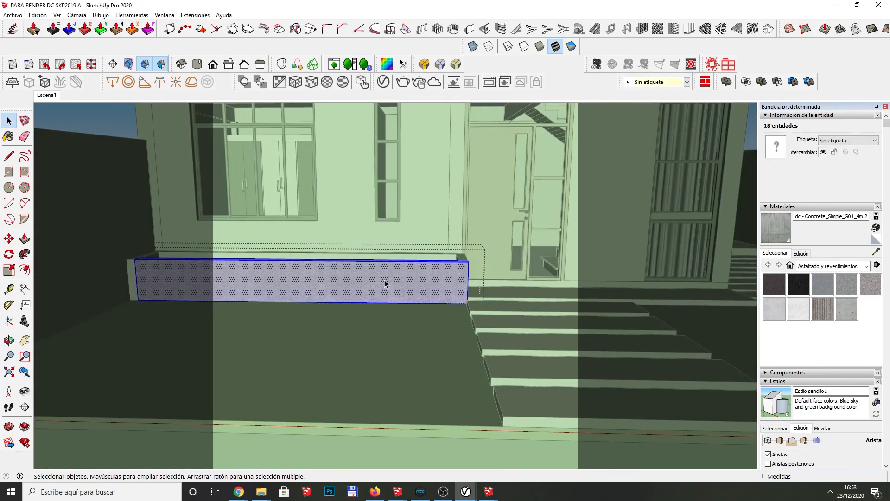
key("b")
left_click(386, 278)
key("space")
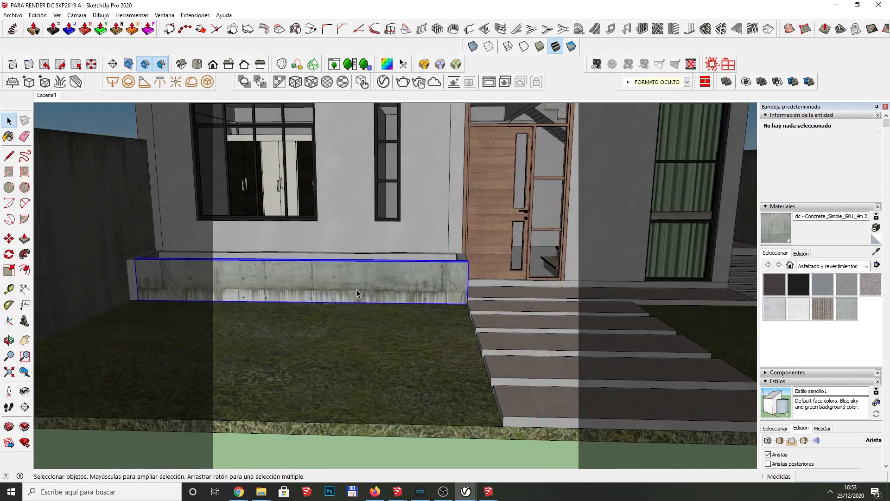
Step: Reposition the concrete texture on the planter's front face so its horizontal joint lines up with the wall's top edge
double_click(357, 289)
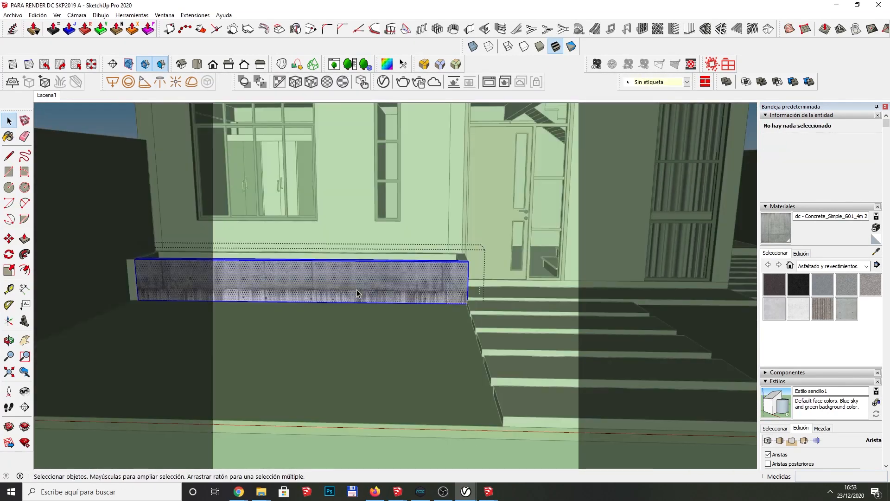
right_click(323, 292)
mouse_move(383, 185)
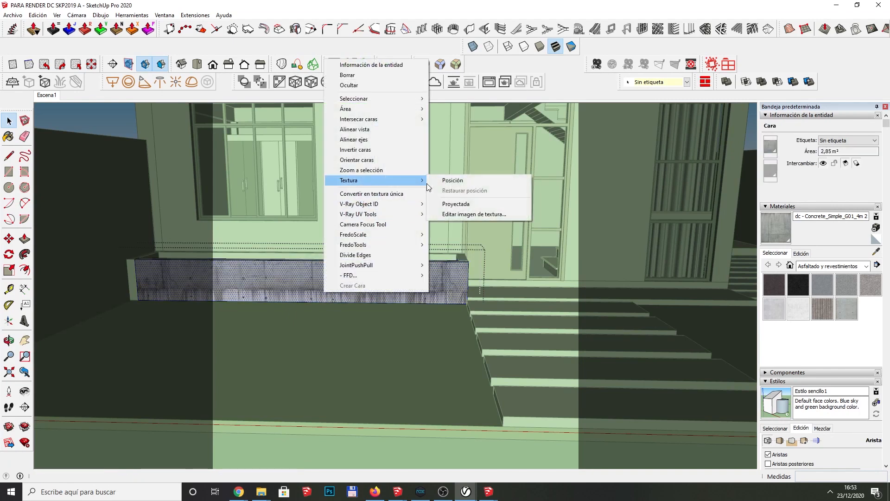
left_click(454, 181)
left_click_drag(362, 262, 359, 241)
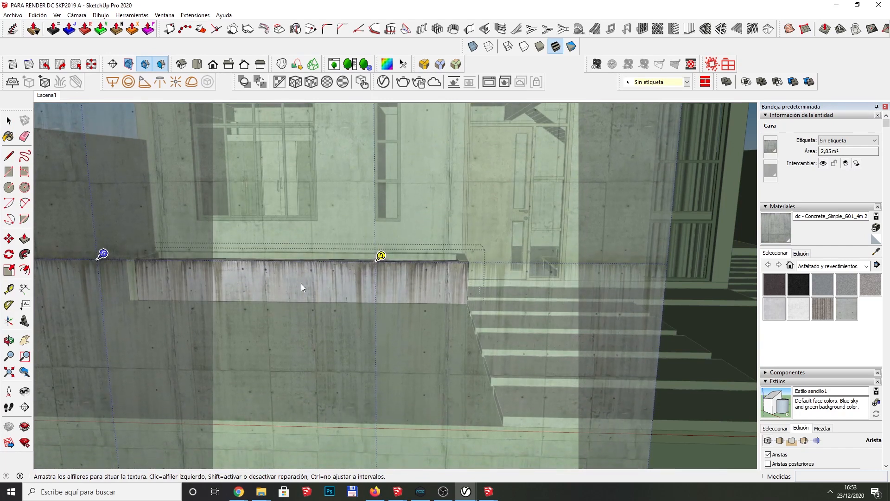
key("Return")
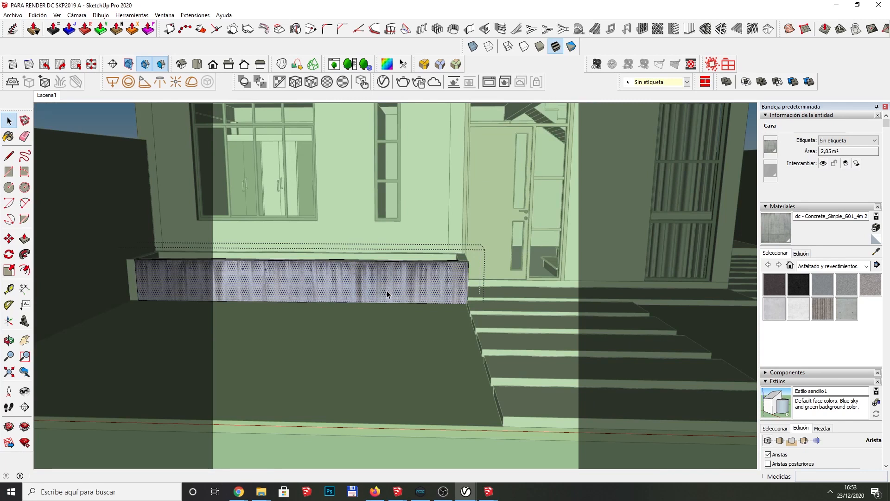
Step: Set the texture size of dc - Concrete_Simple_G01_4m 2 to 2 m and leave the planter wall group
left_click(801, 254)
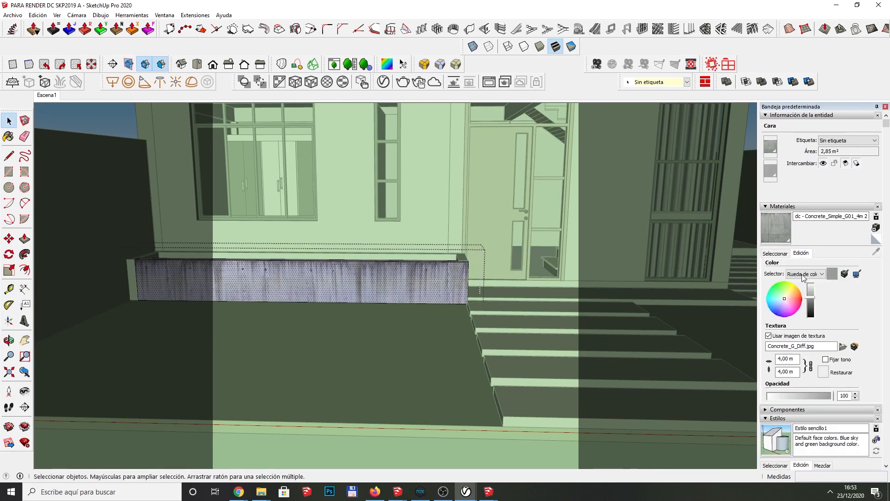
left_click_drag(797, 360, 761, 357)
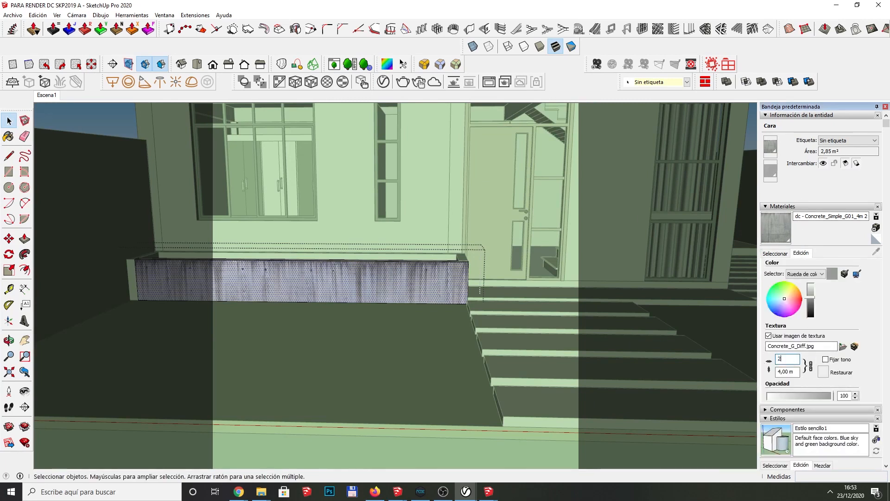
key("Return")
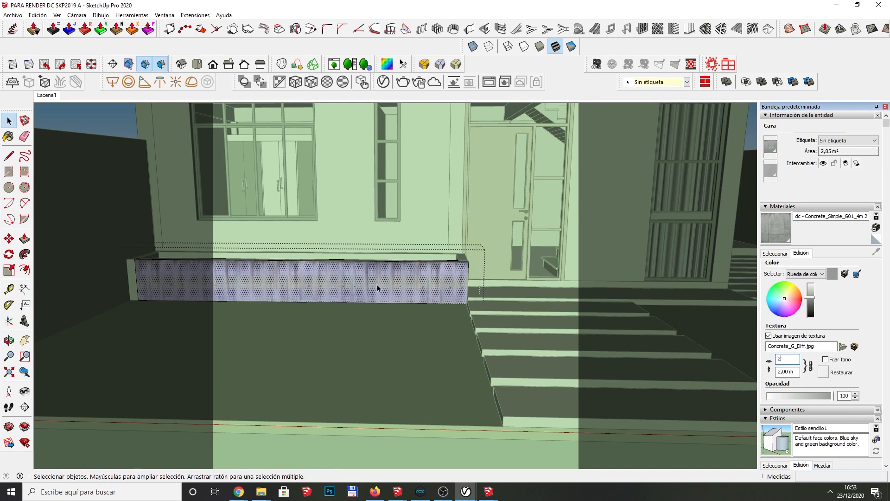
left_click(303, 317)
left_click(305, 317)
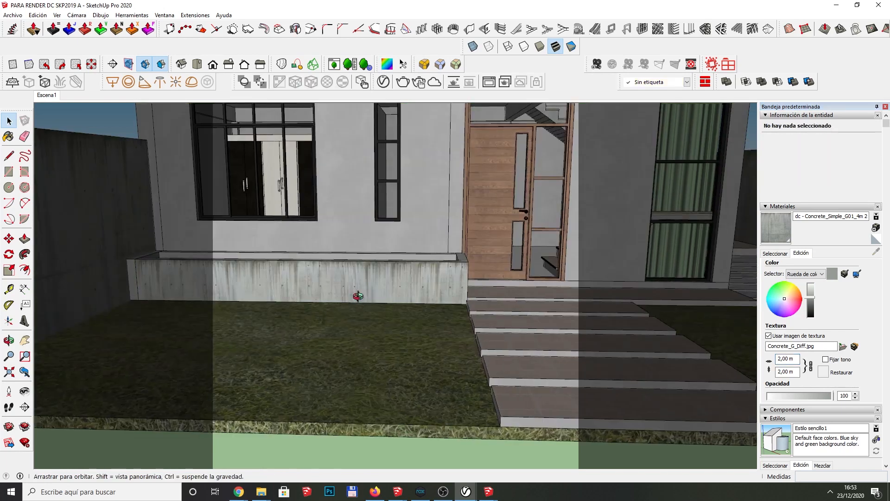
Step: Sample the planter front's concrete texture and paint all faces of the planter's end wall beside the entrance steps with it
middle_click_drag(360, 297, 243, 282)
scroll(420, 276, "up", 4)
double_click(420, 275)
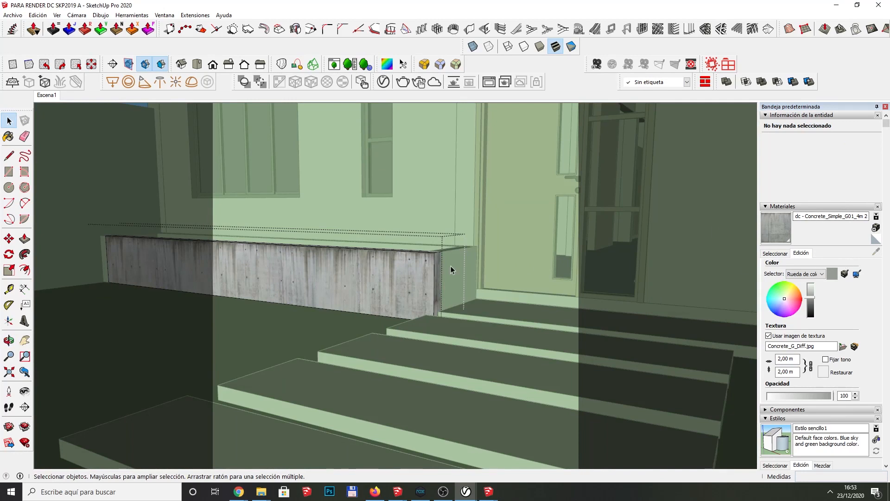
scroll(525, 268, "up", 6)
left_click(393, 270)
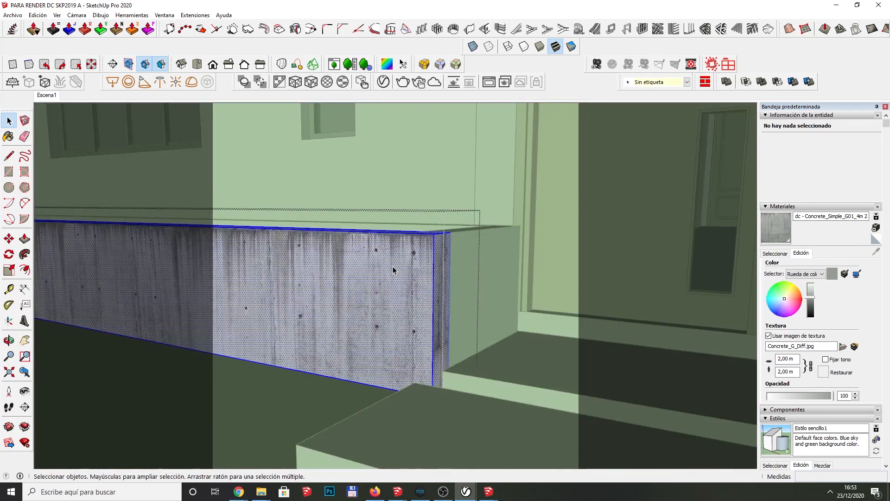
left_click(420, 278)
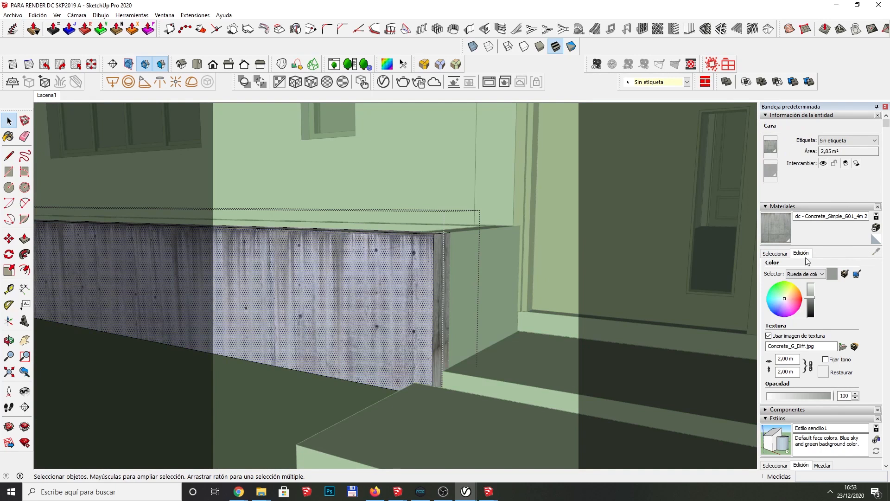
left_click(775, 254)
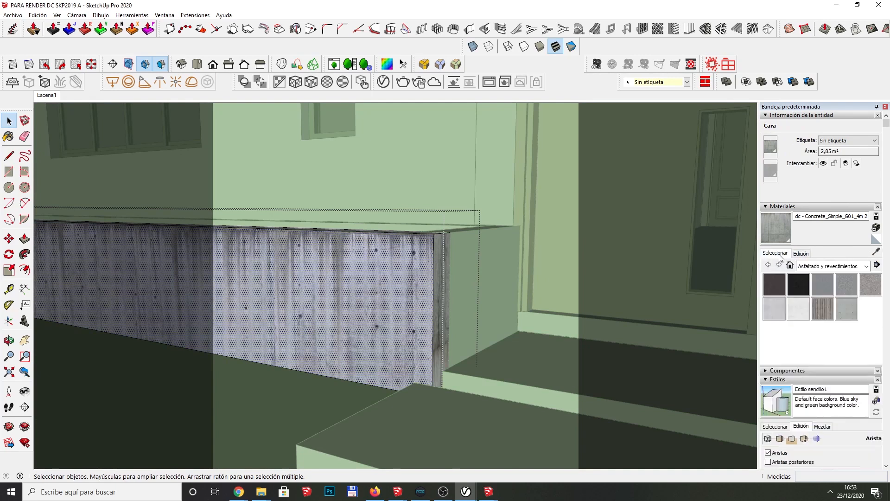
left_click(443, 265)
key("space")
double_click(468, 269)
triple_click(468, 269)
key("b")
left_click(482, 273)
key("space")
key("Escape")
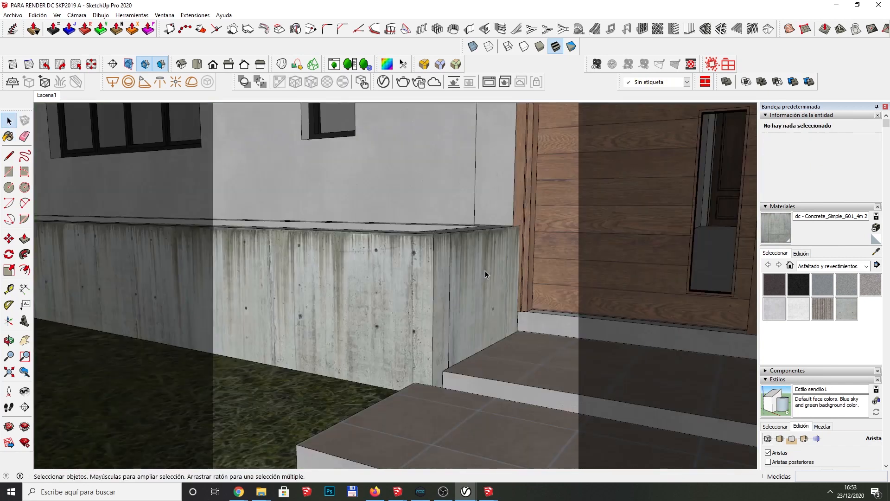
Step: Paint all faces of the planter's opposite end wall, against the boundary wall, with dc - Concrete_Simple_G01_4m 2 and leave its group
key("v")
left_click_drag(442, 264, 200, 255)
scroll(364, 253, "up", 4)
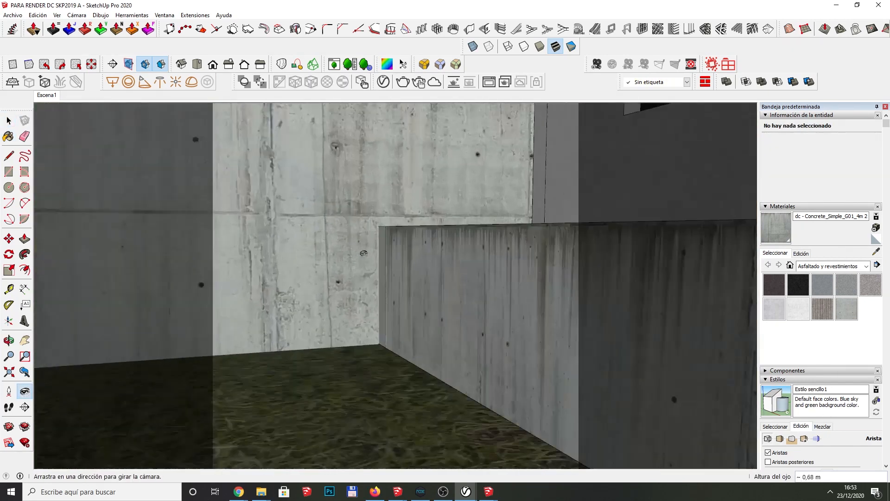
scroll(377, 253, "up", 1)
key("space")
triple_click(383, 254)
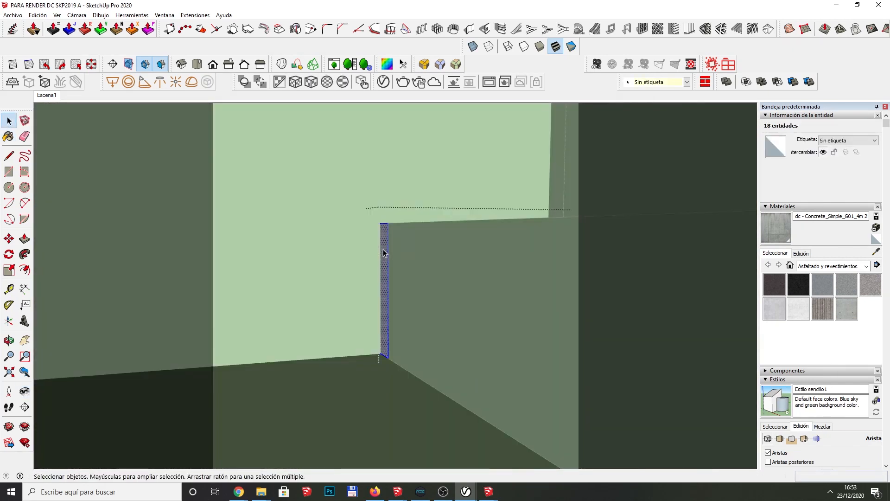
key("b")
left_click(385, 250)
key("space")
key("Escape")
Step: Paint all faces of the planter's rear wall, along the house facade, with dc - Concrete_Simple_G01_4m 2 and leave its group
scroll(381, 263, "down", 3)
middle_click_drag(380, 265, 515, 265)
scroll(310, 249, "down", 3)
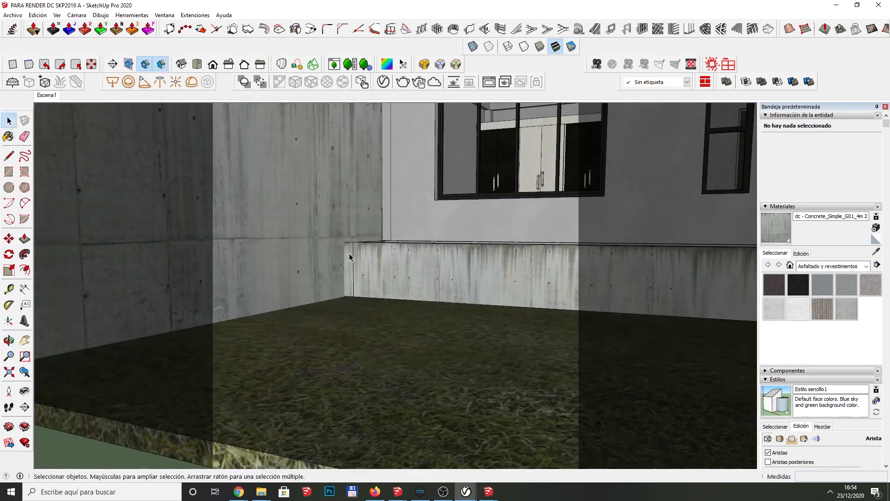
key("v")
left_click_drag(345, 249, 673, 325)
middle_click_drag(464, 225, 456, 297)
scroll(407, 256, "down", 2)
scroll(285, 225, "up", 2)
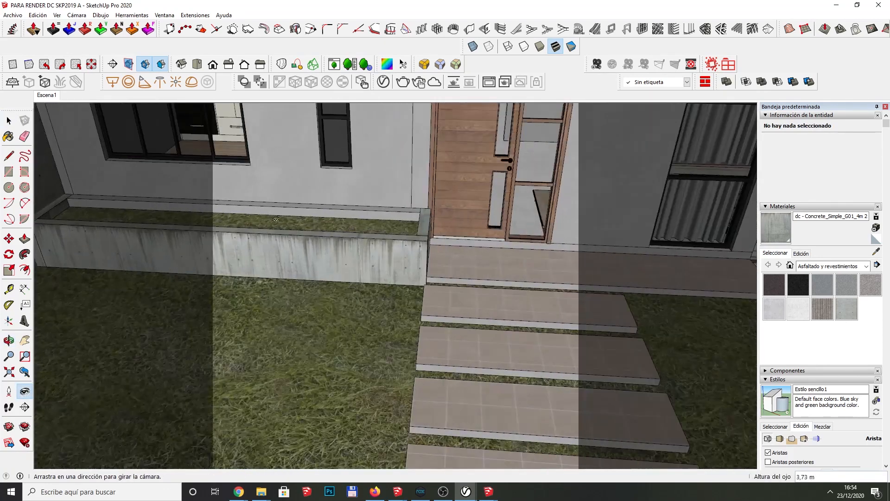
key("space")
double_click(304, 210)
triple_click(305, 211)
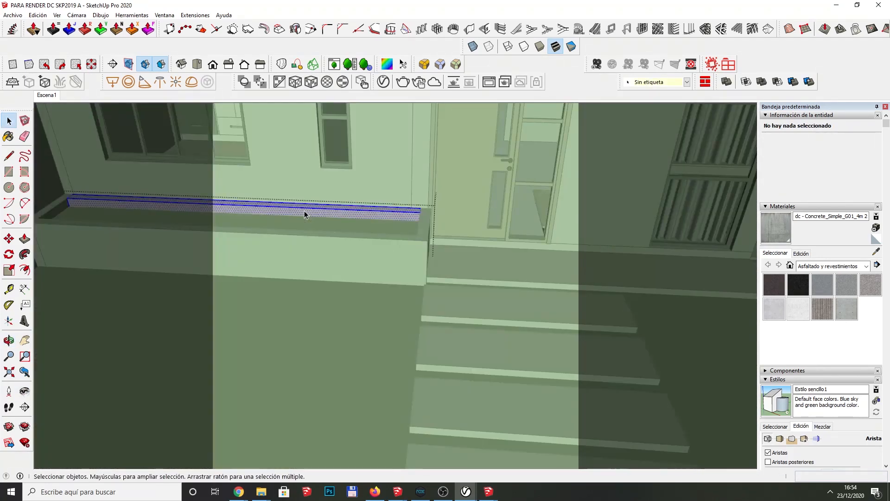
key("b")
key("space")
key("Escape")
Step: Review the V-Ray settings of the two dc - Concrete_Simple_G01_4m materials and the render settings
scroll(270, 201, "down", 2)
mouse_move(426, 223)
middle_mouse_down()
mouse_move(396, 232)
mouse_move(397, 216)
middle_mouse_up()
scroll(396, 216, "down", 3)
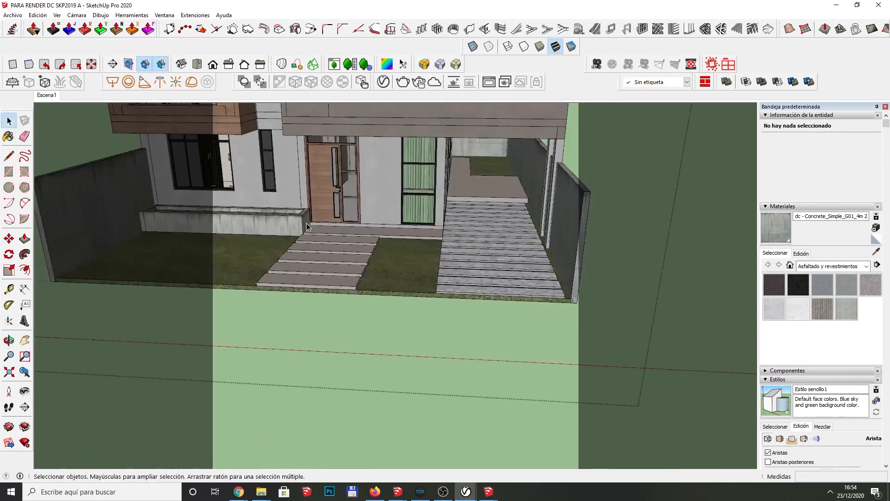
left_click(382, 82)
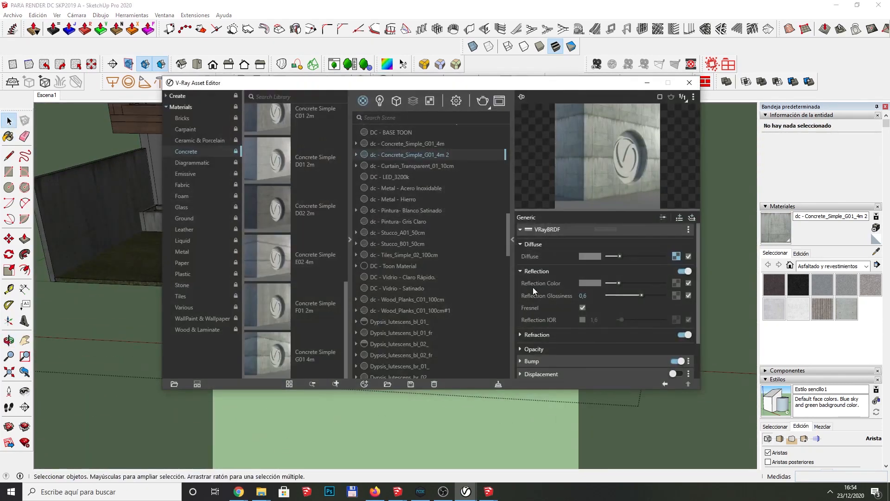
left_click(408, 143)
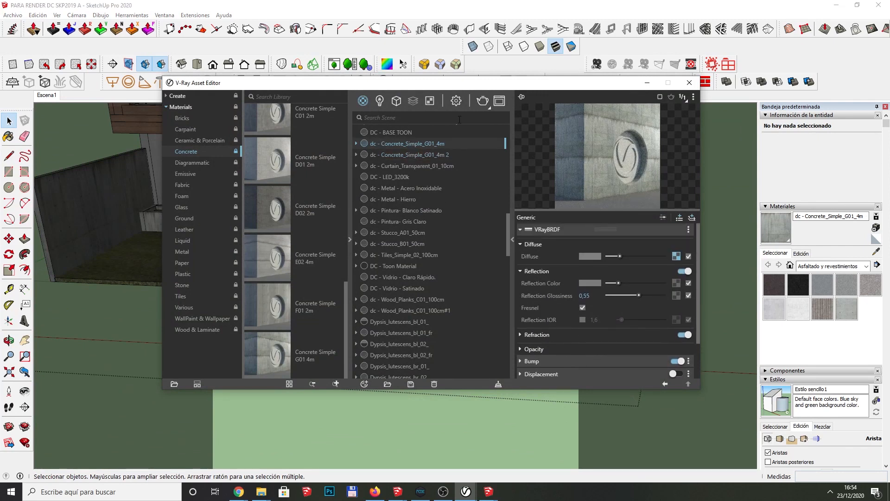
left_click(456, 102)
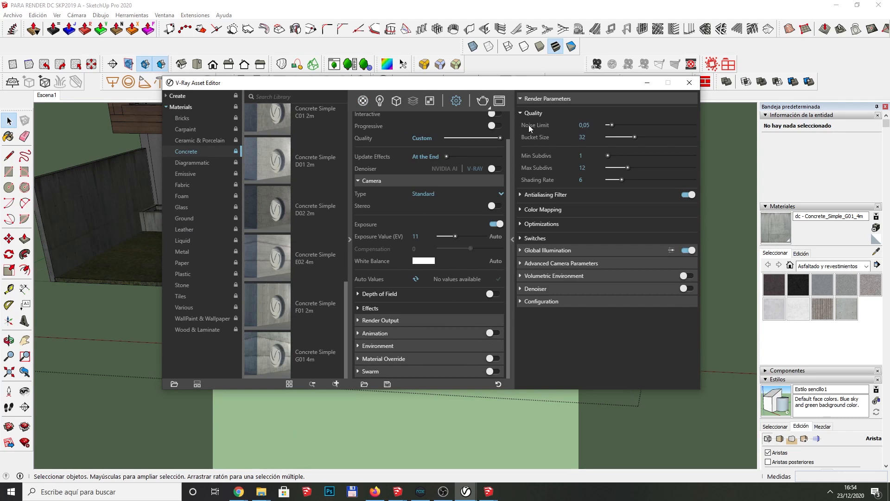
left_click(647, 83)
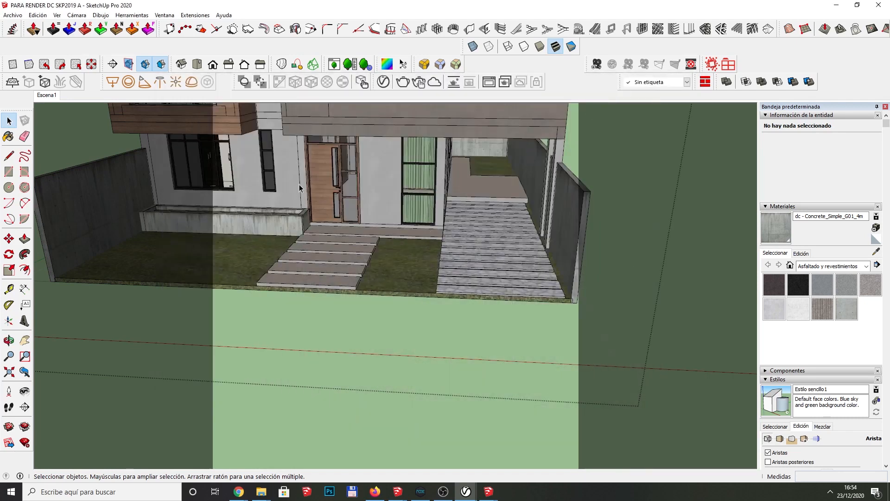
Step: Sample the entrance walkway's tile material, Baldosas - Tostado 30x30, and select all objects in the scene that use it
scroll(295, 183, "up", 3)
middle_click_drag(350, 199, 373, 214)
left_click(875, 251)
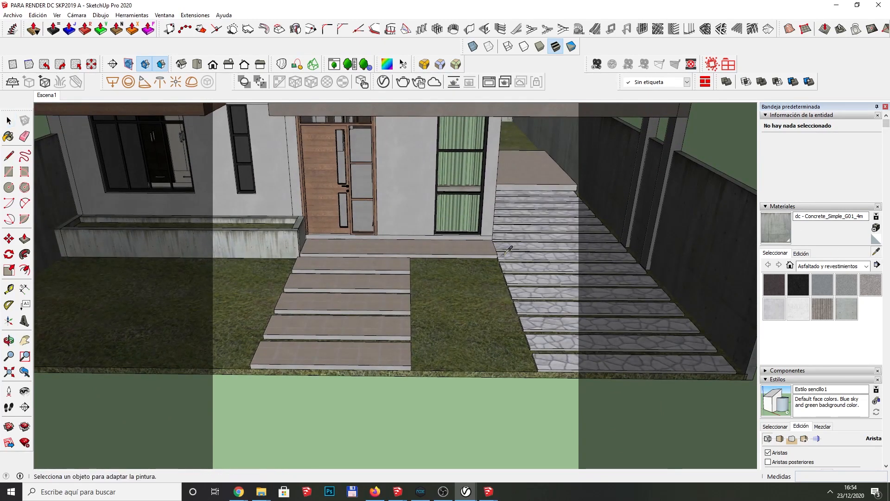
scroll(359, 287, "up", 1)
left_click(355, 292)
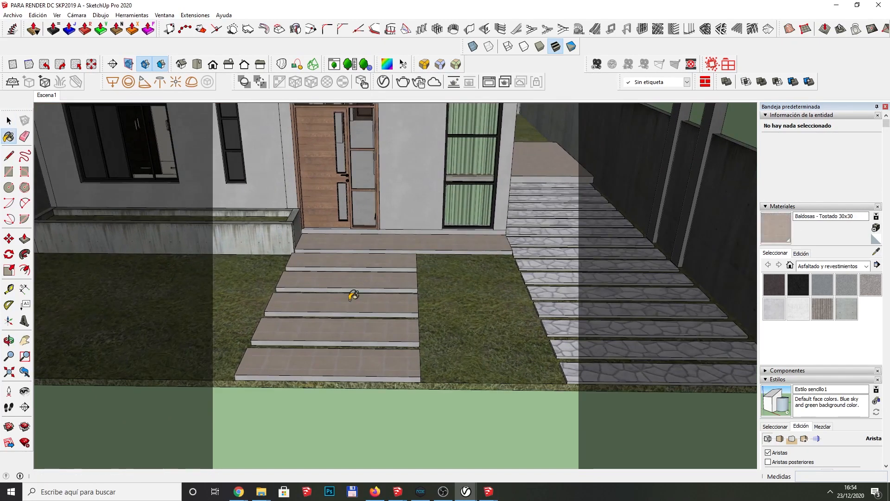
left_click(383, 83)
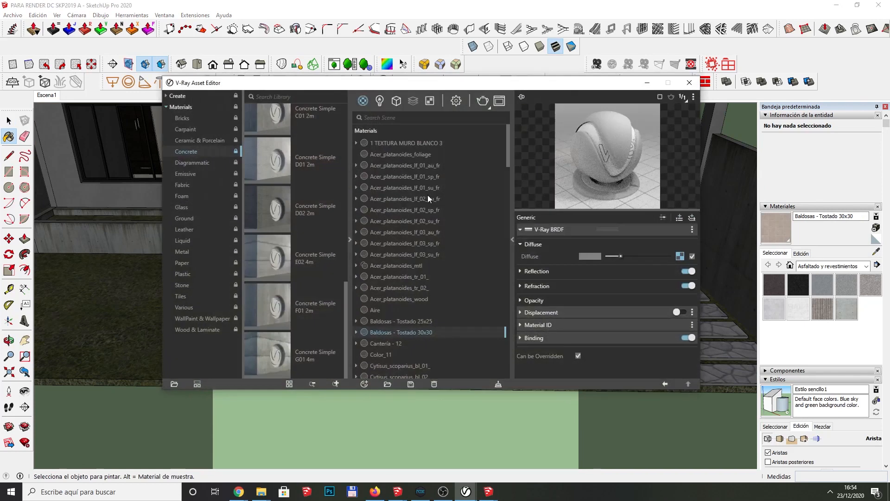
right_click(388, 333)
left_click(415, 244)
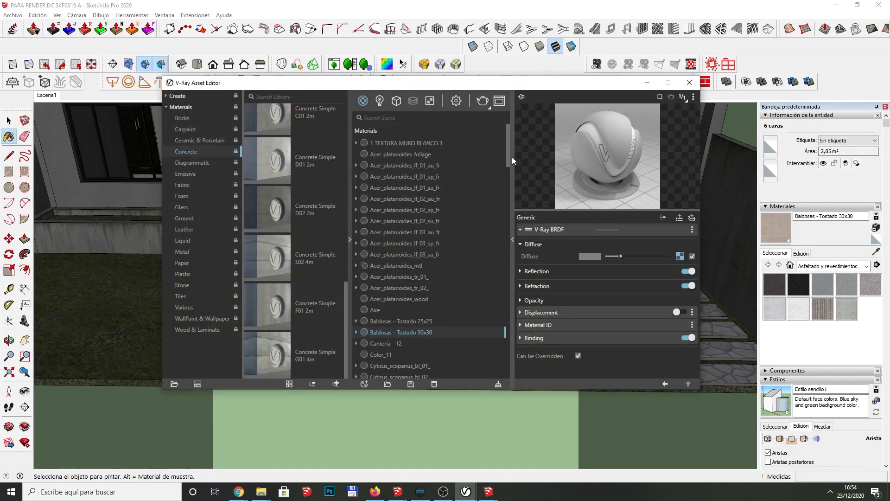
Step: Select the dc - Tiles_Simple_02_100cm scene material and look up Tiles Simple 02 100cm in the V-Ray Tiles library
left_click_drag(508, 149, 506, 237)
left_click(388, 265)
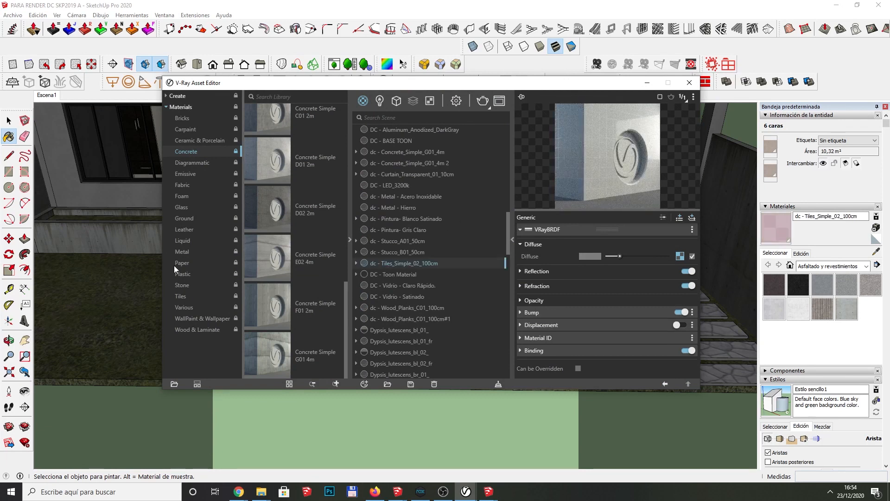
left_click(182, 295)
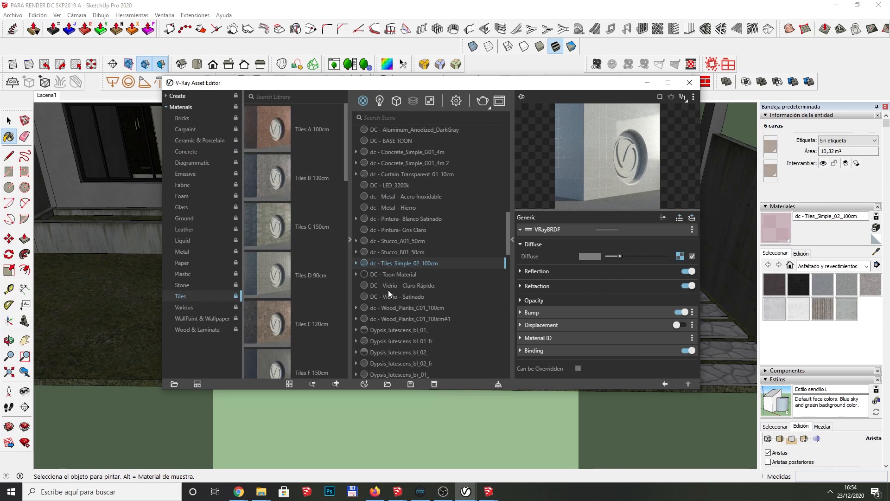
scroll(315, 244, "down", 10)
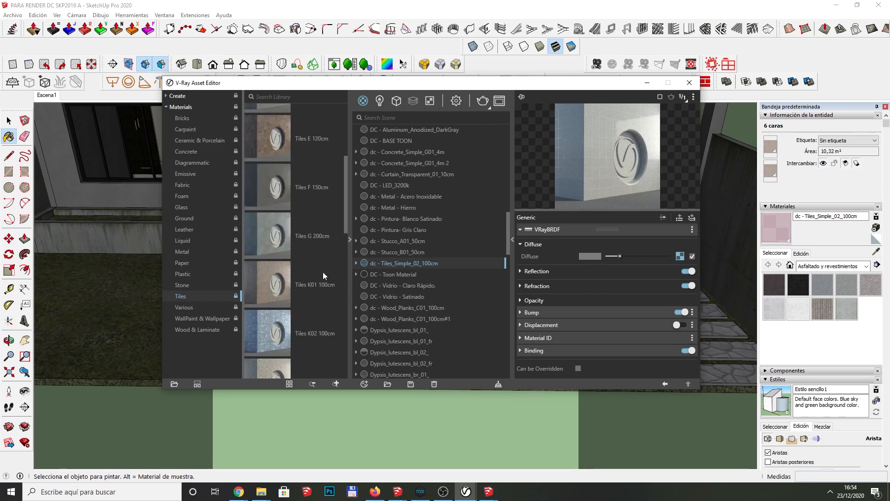
scroll(322, 284, "down", 5)
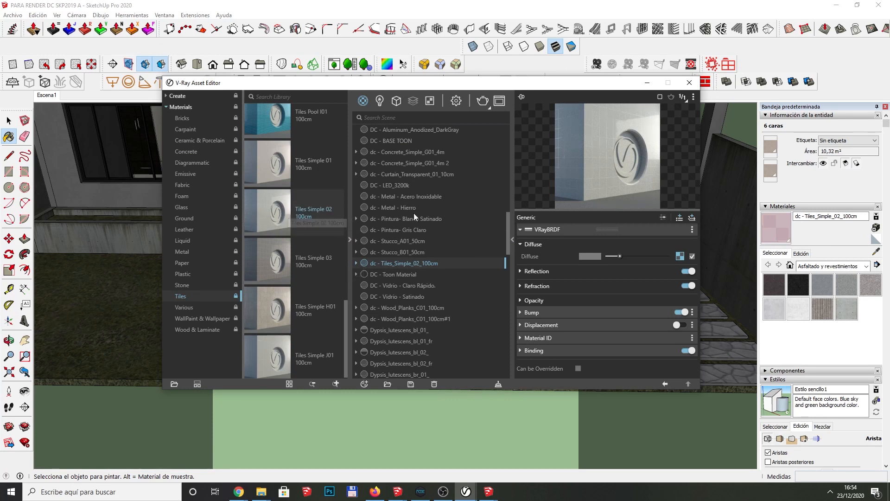
Step: Apply dc - Tiles_Simple_02_100cm to the selected top faces of the entrance walkway, check the result and clear the selection
left_click(799, 255)
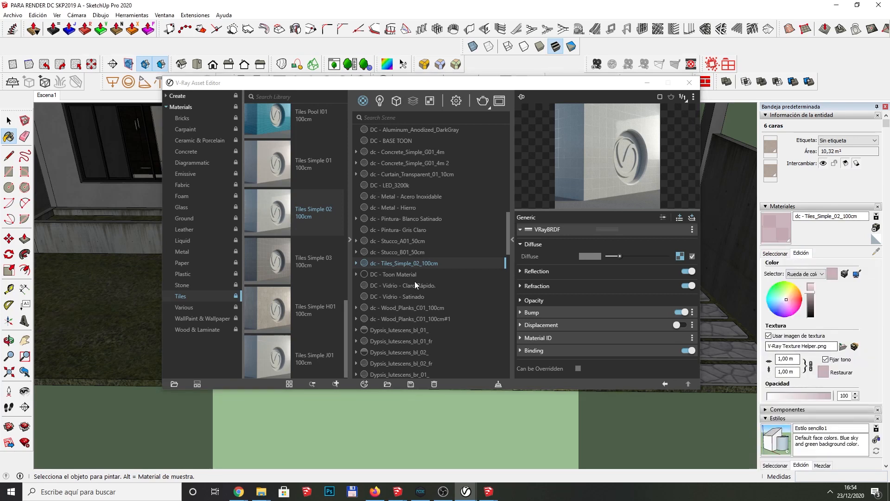
right_click(402, 263)
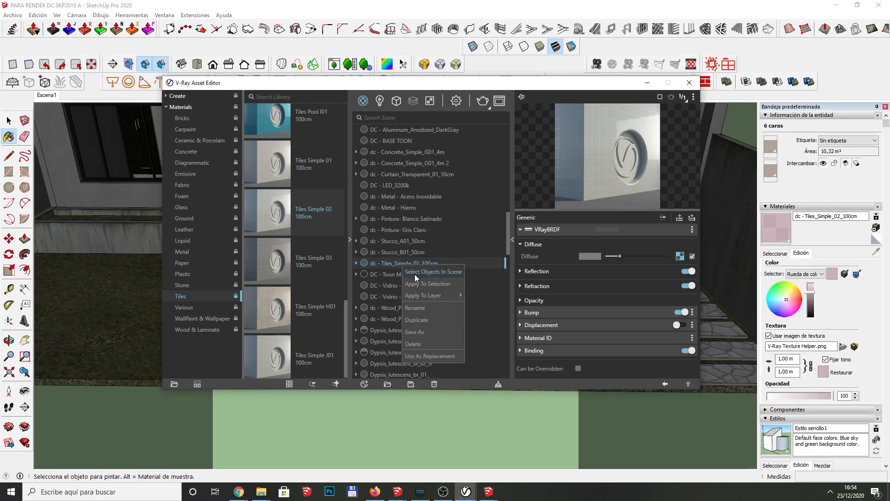
left_click(417, 283)
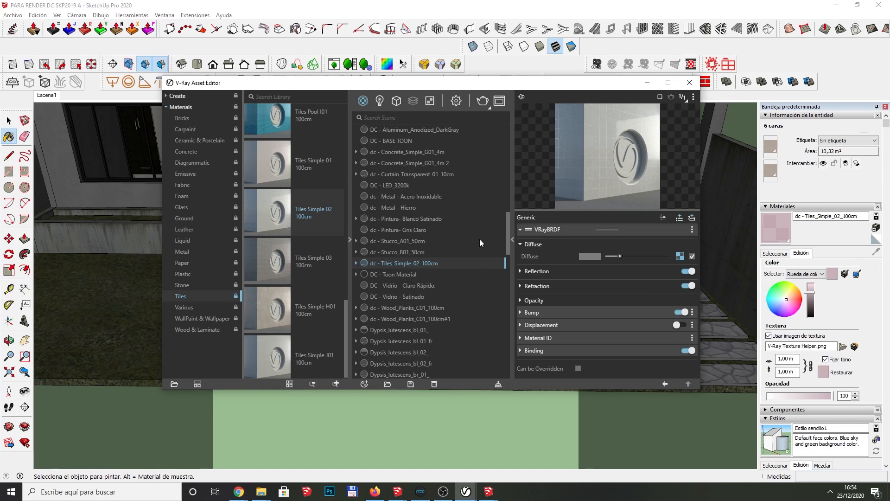
left_click(648, 83)
scroll(341, 318, "up", 6)
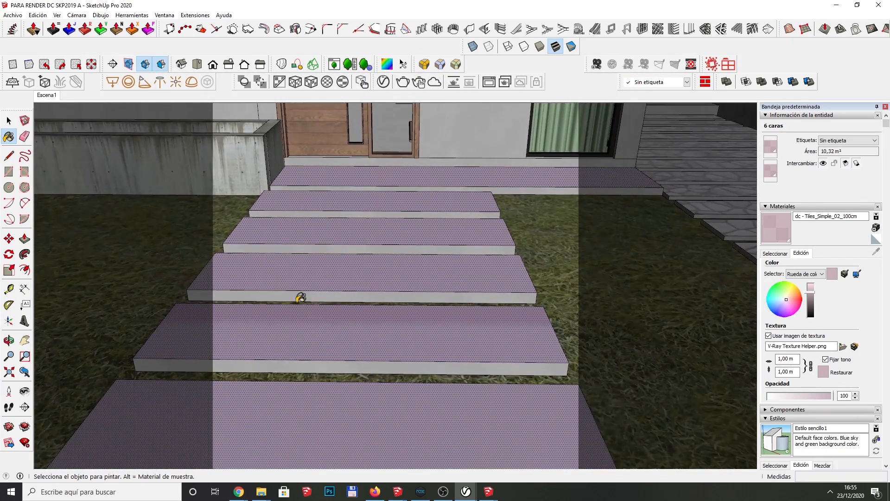
left_click(295, 87)
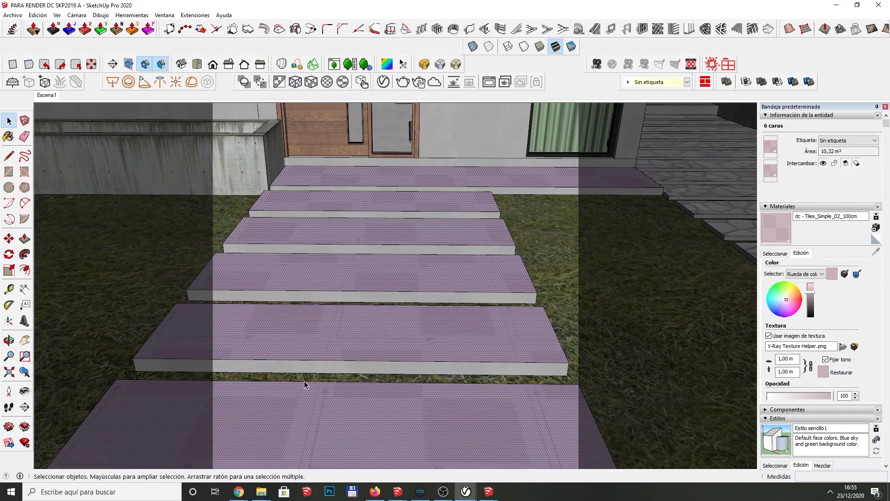
scroll(479, 320, "down", 5)
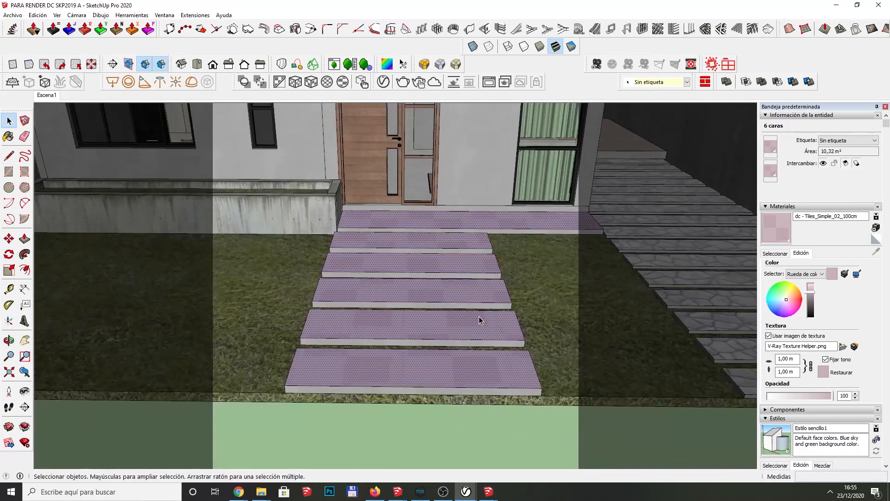
key("ctrl+t")
Step: Open the frontmost walkway slab's group and paint its front edge face with dc - Tiles_Simple_02_100cm
scroll(384, 403, "up", 3)
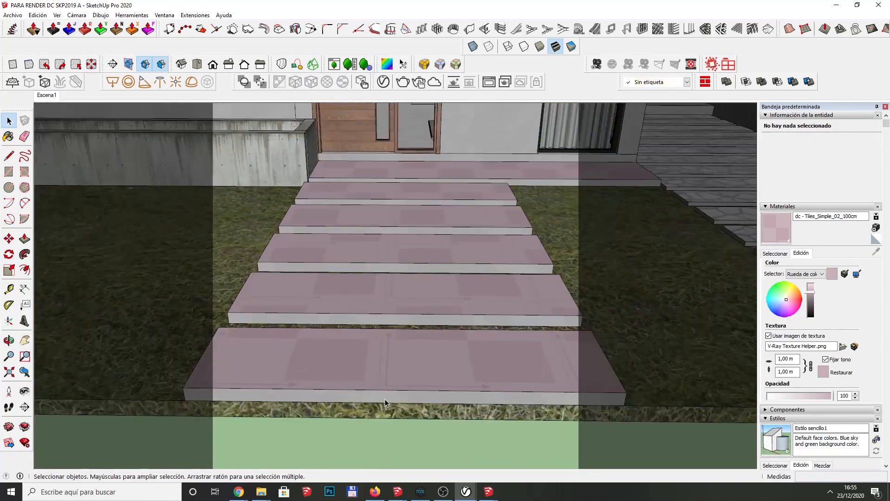
middle_click_drag(383, 401, 486, 329)
scroll(487, 330, "down", 1)
key("f")
key("g")
left_click_drag(485, 324, 282, 383)
left_click_drag(511, 356, 512, 337)
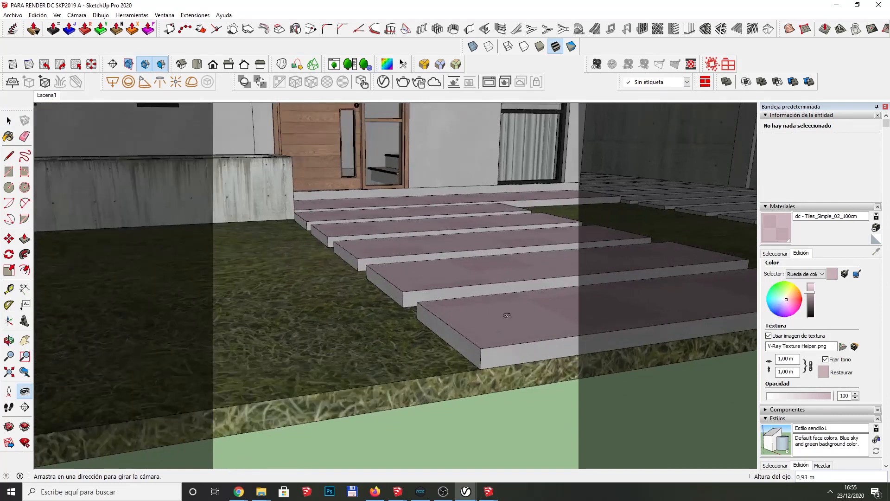
key("space")
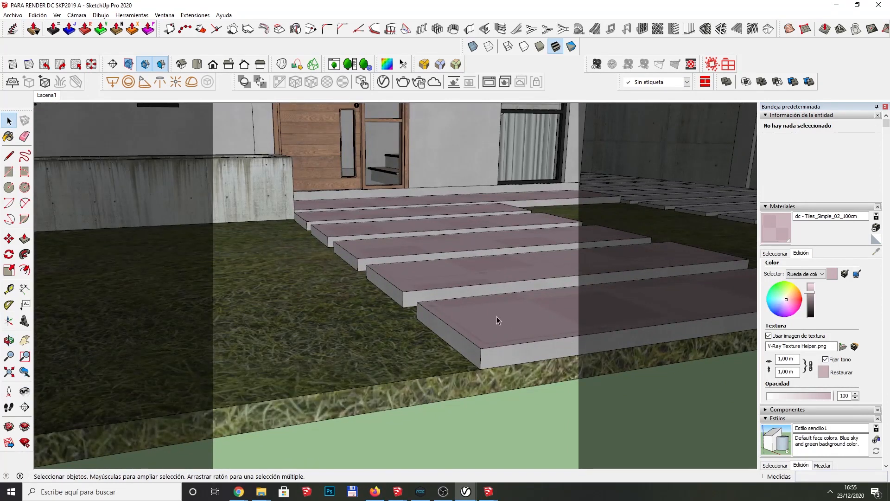
left_click(505, 361)
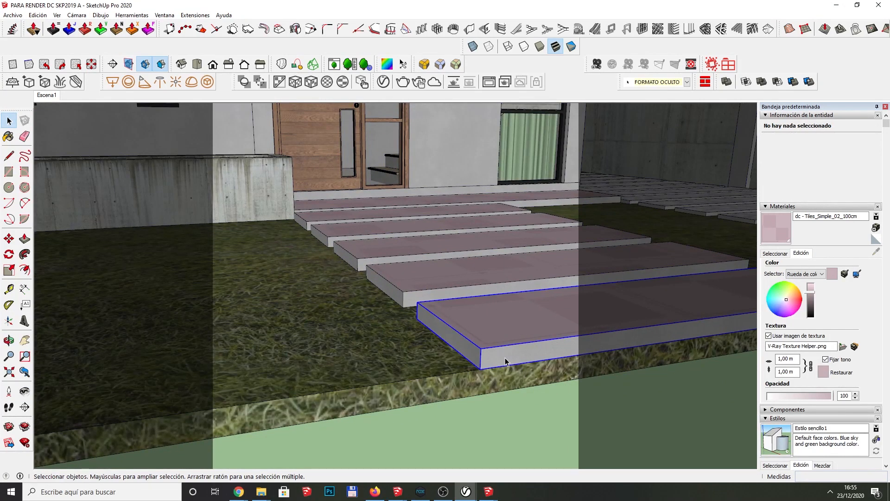
double_click(506, 361)
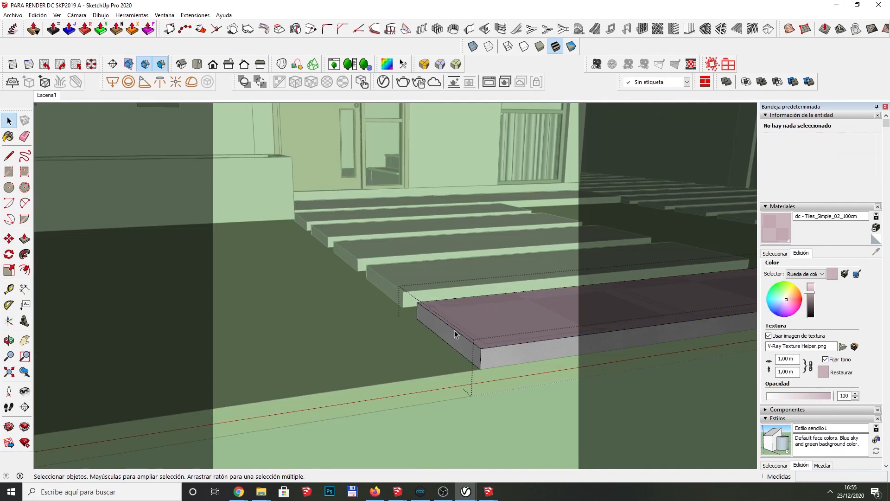
left_click(773, 241)
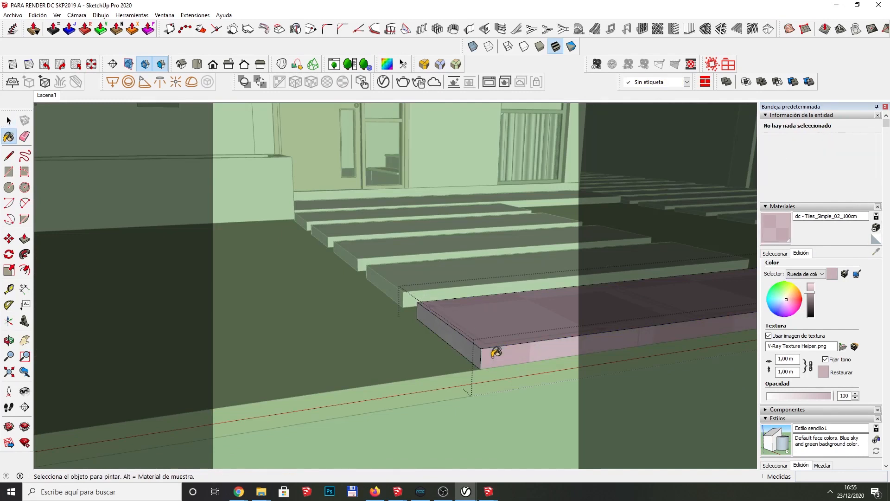
left_click(495, 352)
Step: Paint all remaining faces of the frontmost walkway slab with dc - Tiles_Simple_02_100cm and leave its group
middle_click_drag(496, 352, 328, 318)
key("space")
left_click_drag(391, 259, 392, 259)
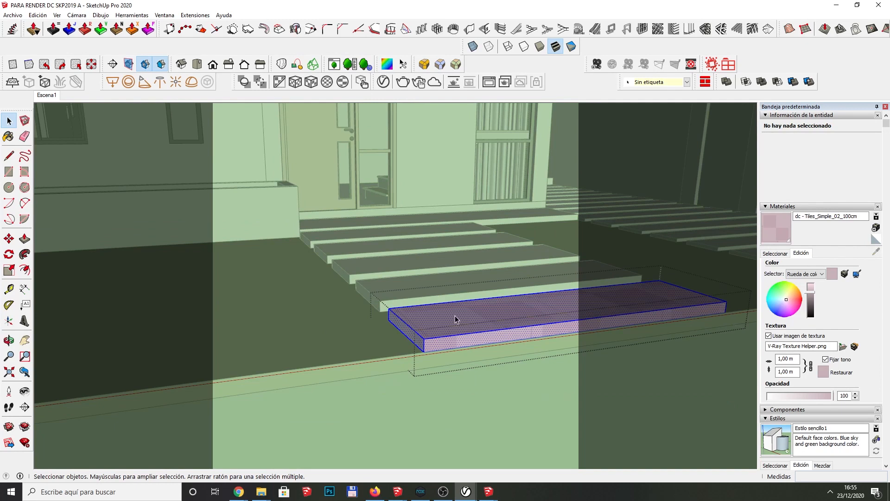
key("b")
left_click(453, 342)
key("space")
key("Escape")
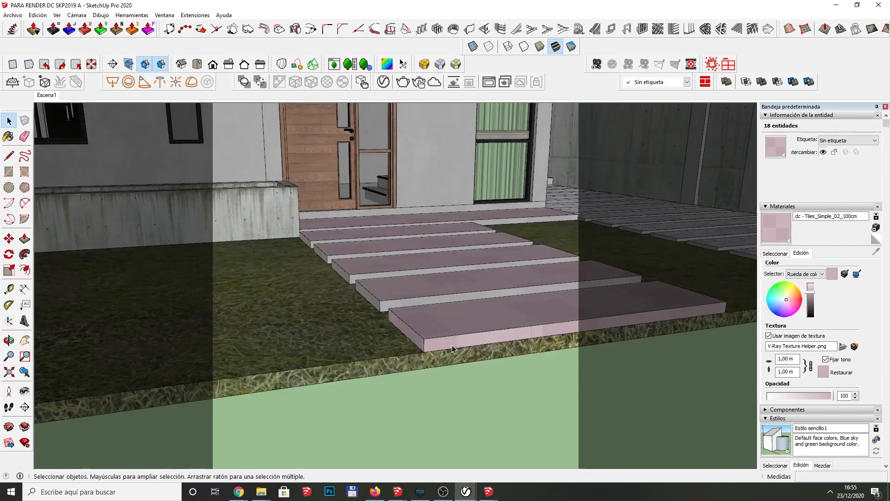
Step: Paint all faces of the second walkway slab from the front with dc - Tiles_Simple_02_100cm and leave its group
middle_click_drag(383, 296, 399, 307)
double_click(397, 302)
triple_click(398, 305)
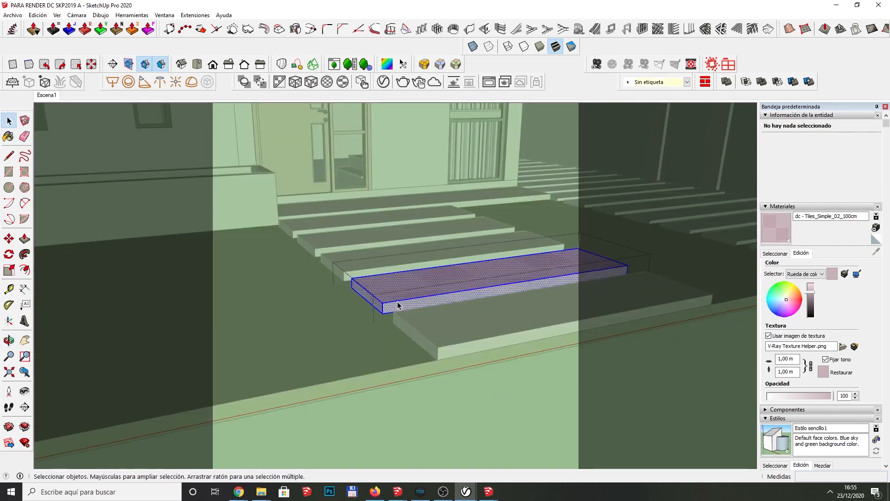
key("b")
left_click(393, 302)
key("space")
key("Escape")
Step: Paint all faces of the third walkway slab from the front with dc - Tiles_Simple_02_100cm and leave its group
triple_click(367, 272)
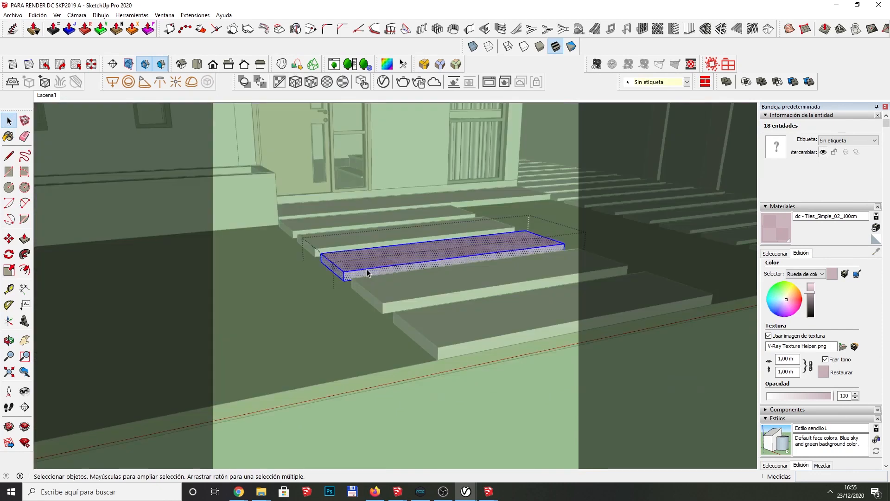
key("b")
left_click(367, 272)
key("space")
key("Escape")
Step: Paint all faces of the fourth walkway slab from the front with dc - Tiles_Simple_02_100cm and leave its group
triple_click(341, 248)
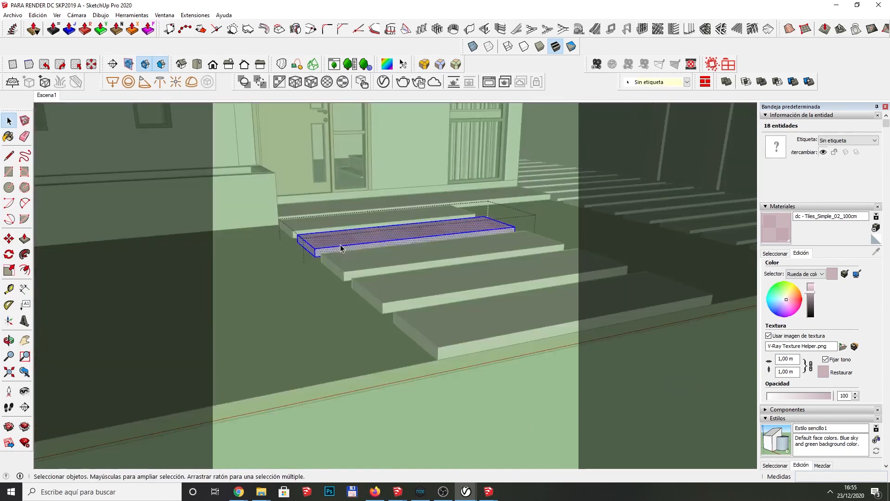
key("b")
left_click(341, 248)
key("space")
key("Escape")
Step: Paint all faces of the fifth walkway slab, just before the entrance landing, with dc - Tiles_Simple_02_100cm and leave its group
triple_click(316, 230)
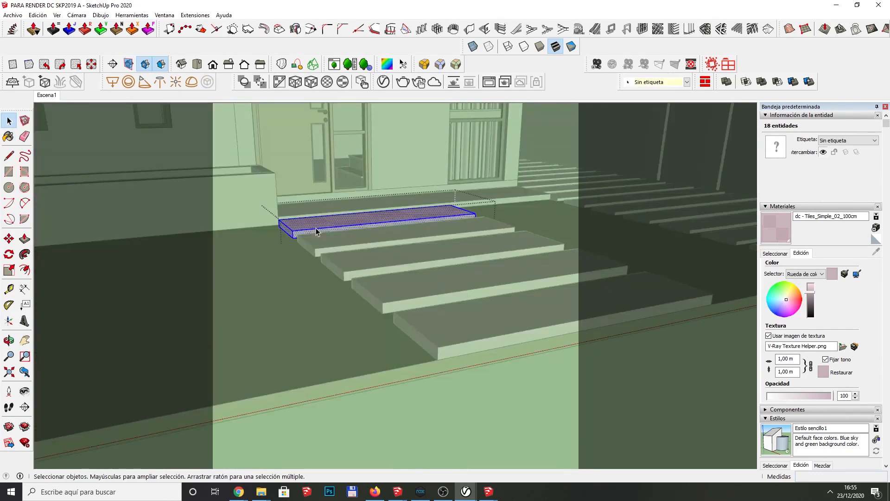
key("b")
left_click(316, 230)
key("space")
key("Escape")
Step: Paint all faces of the long entrance landing below the front door with dc - Tiles_Simple_02_100cm and leave its group
scroll(468, 200, "up", 5)
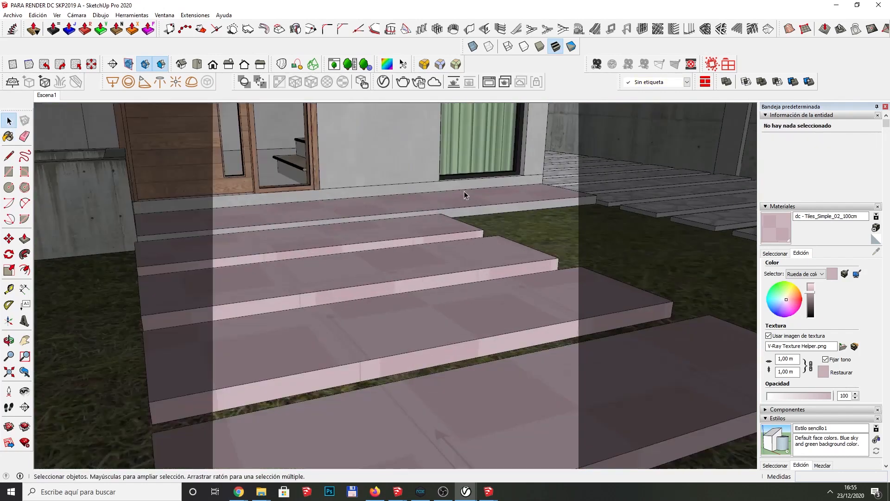
triple_click(473, 213)
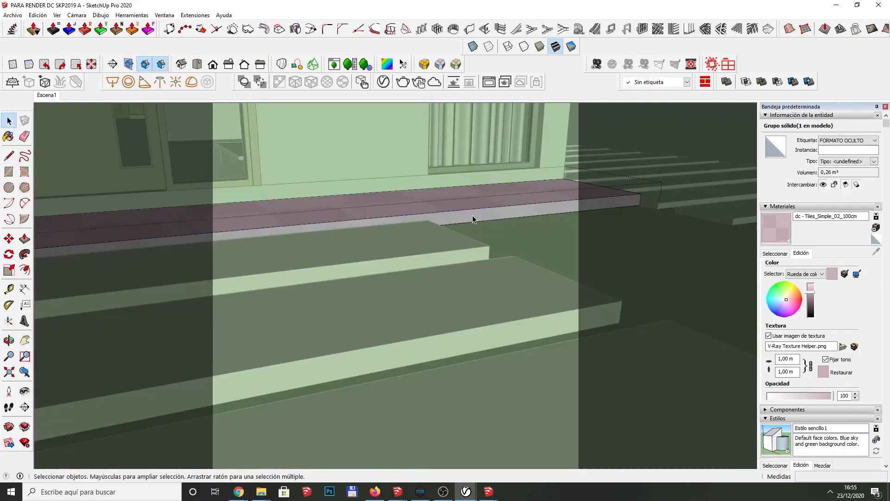
key("b")
left_click(472, 216)
key("space")
key("Escape")
Step: Sample the stone material of the driveway slabs and select all objects in the scene that use Cantería - 12
scroll(299, 230, "down", 4)
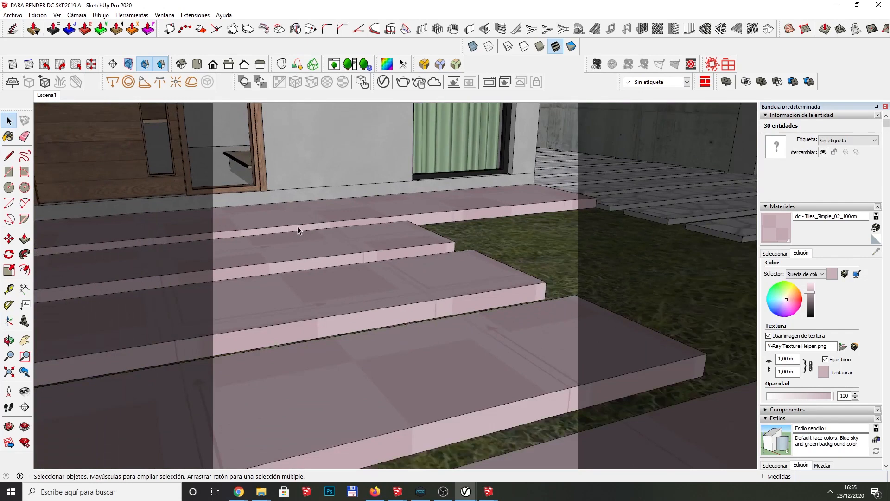
scroll(298, 230, "down", 3)
middle_click_drag(298, 229, 499, 330)
scroll(500, 330, "up", 1)
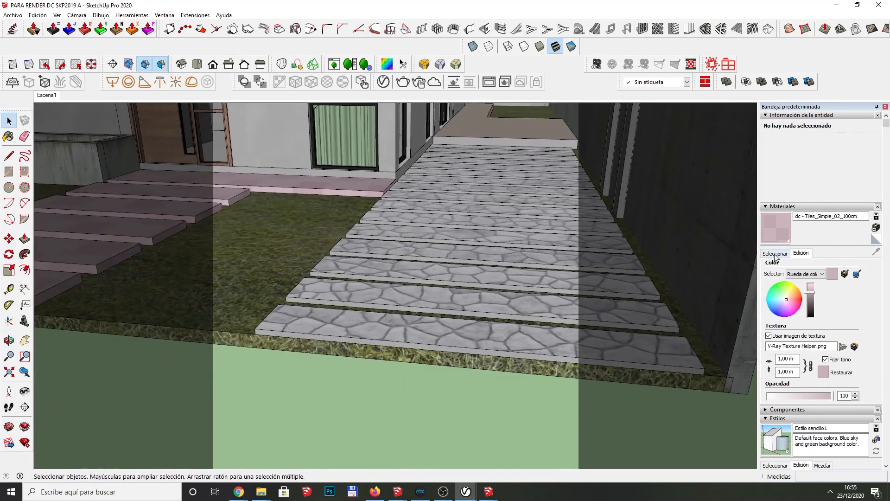
left_click(775, 254)
left_click(876, 251)
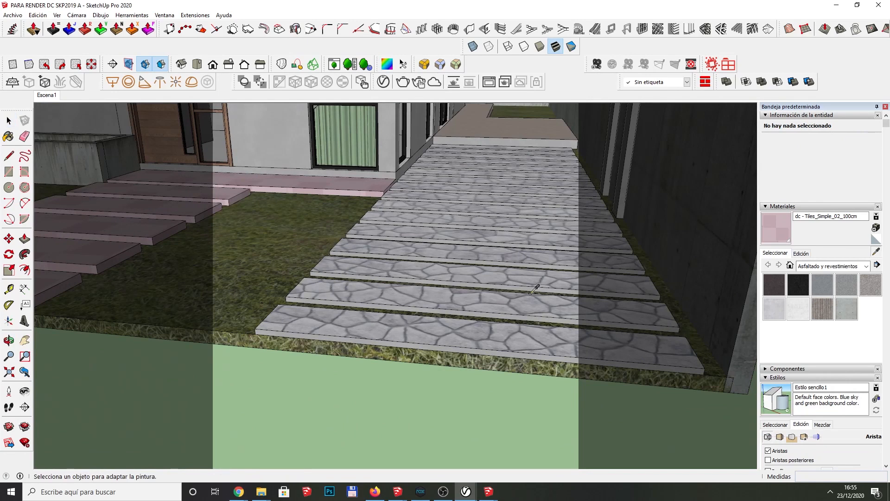
left_click(388, 295)
left_click(383, 82)
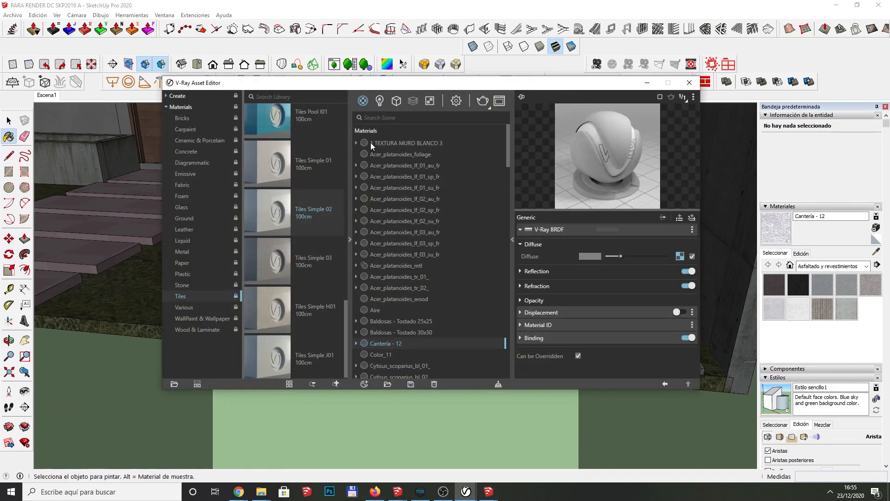
right_click(392, 345)
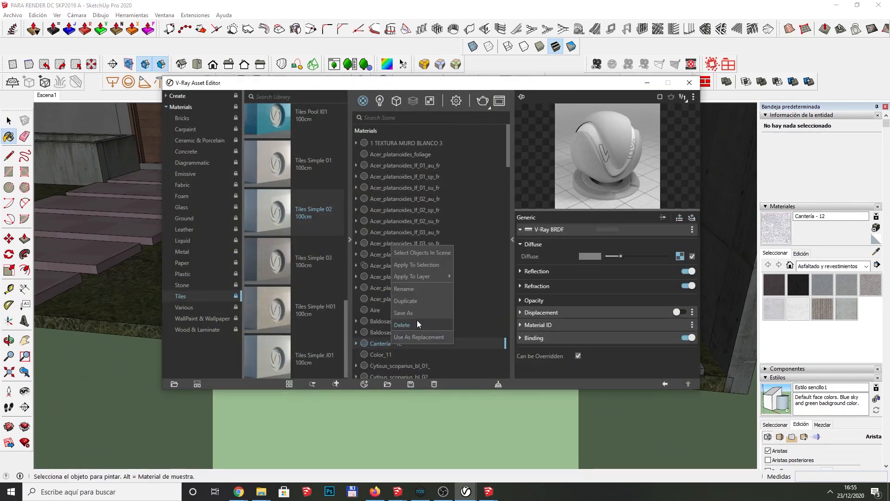
left_click(403, 253)
Step: Add Concrete Simple E02 4m from the V-Ray Concrete library to the scene materials
left_click_drag(510, 141, 511, 232)
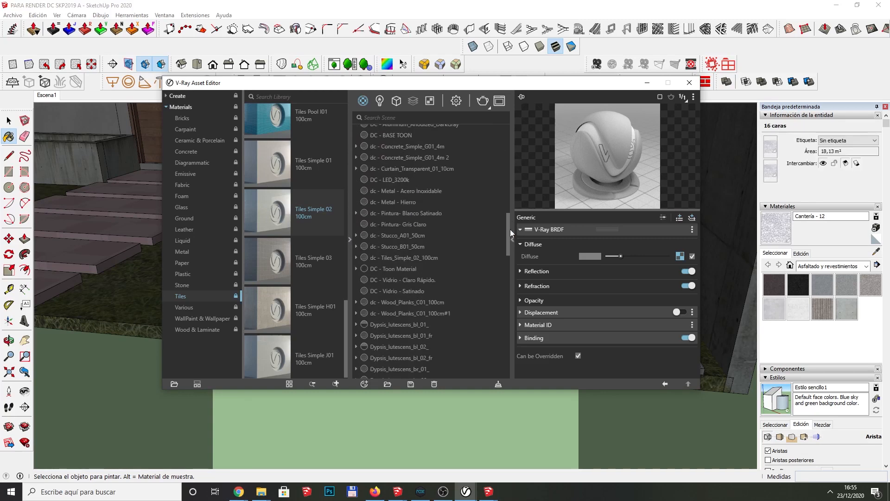
left_click(392, 148)
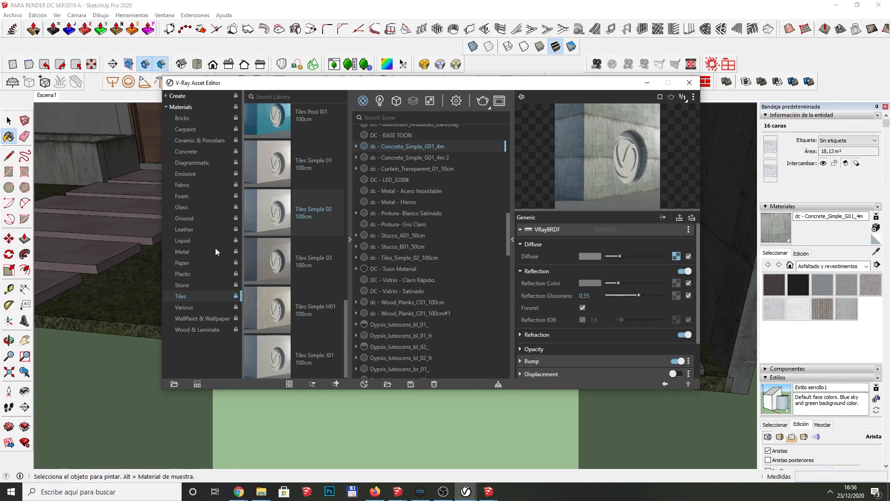
left_click(194, 151)
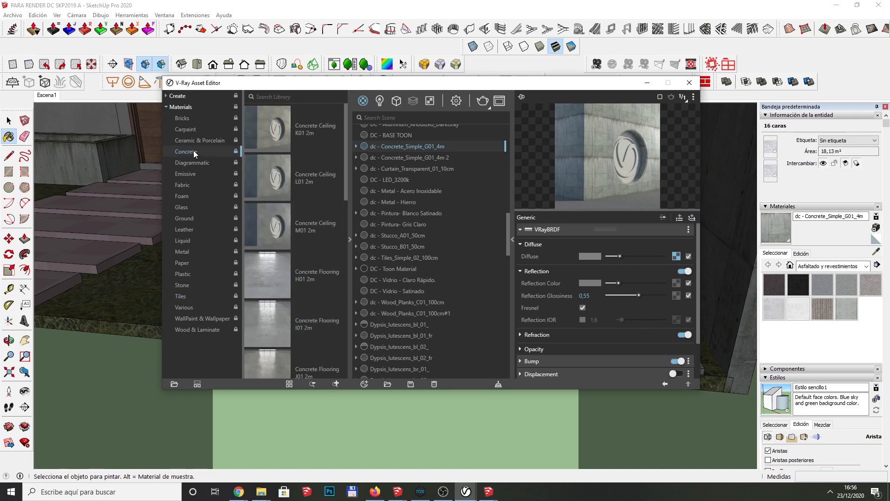
scroll(305, 221, "down", 5)
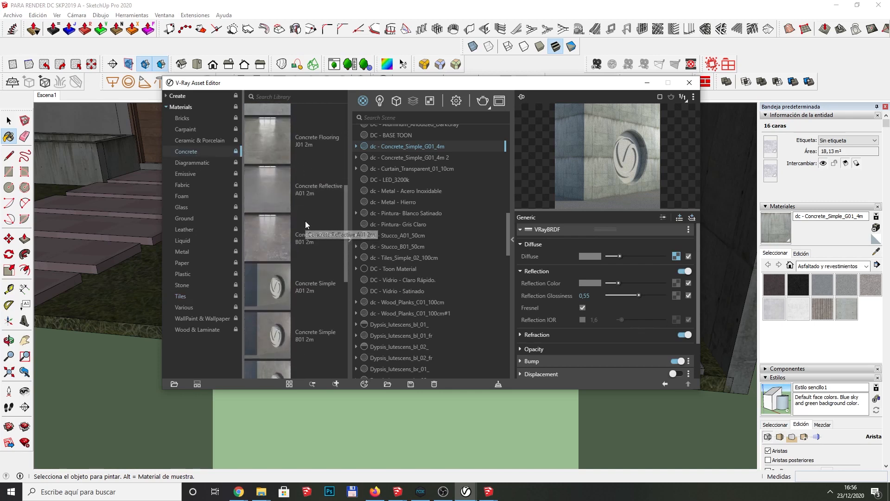
scroll(305, 221, "down", 3)
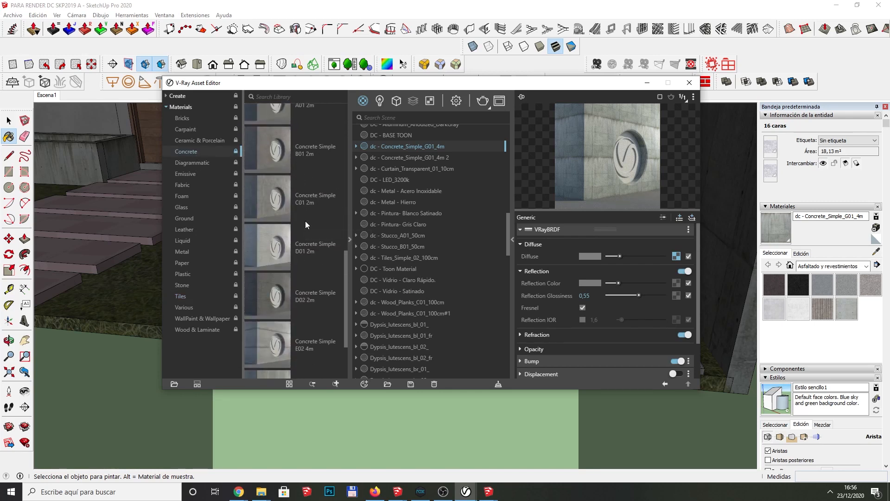
scroll(272, 210, "down", 1)
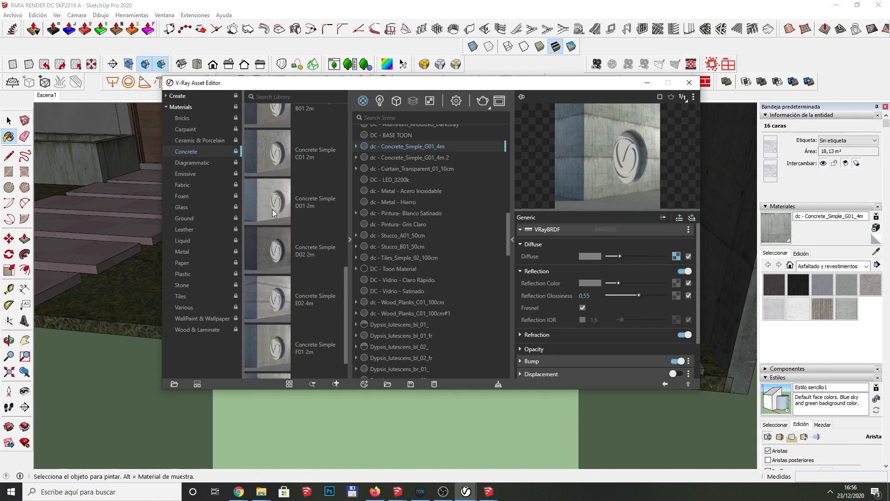
scroll(272, 213, "down", 2)
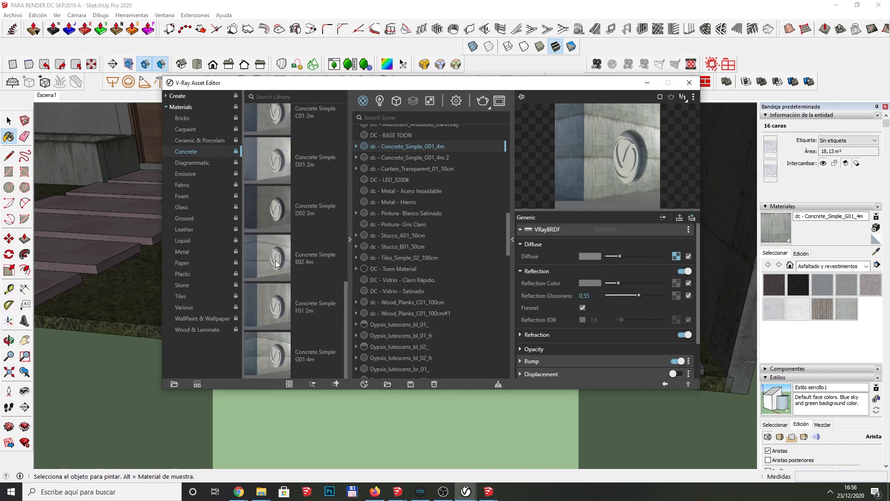
left_click_drag(265, 256, 428, 260)
Step: Rename the new concrete material as dc - Concrete_Simple_E02_4m
double_click(410, 365)
left_click(371, 366)
type("dc -")
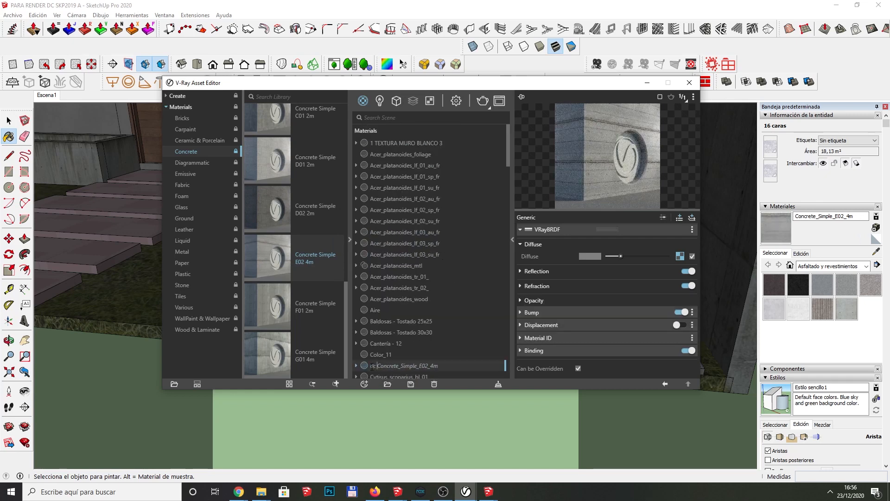
key("Return")
Step: Set the texture size of dc - Concrete_Simple_E02_4m to 4 m
scroll(465, 280, "down", 7)
scroll(466, 280, "down", 5)
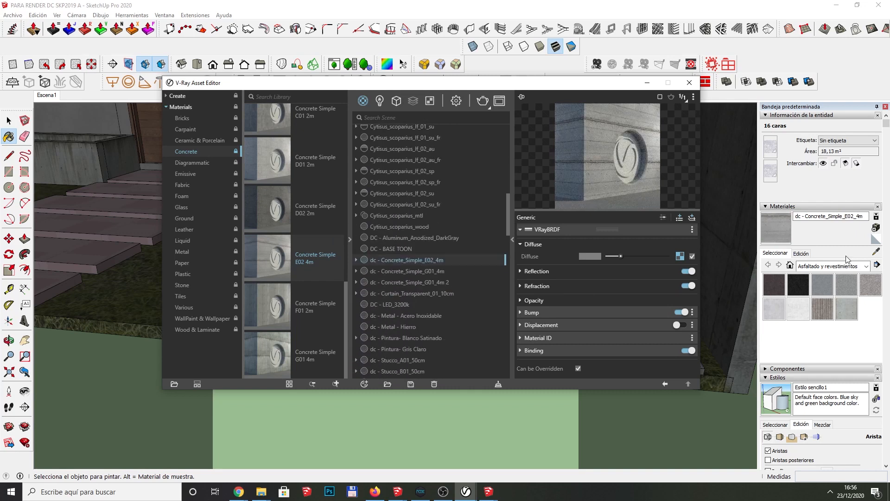
left_click(801, 254)
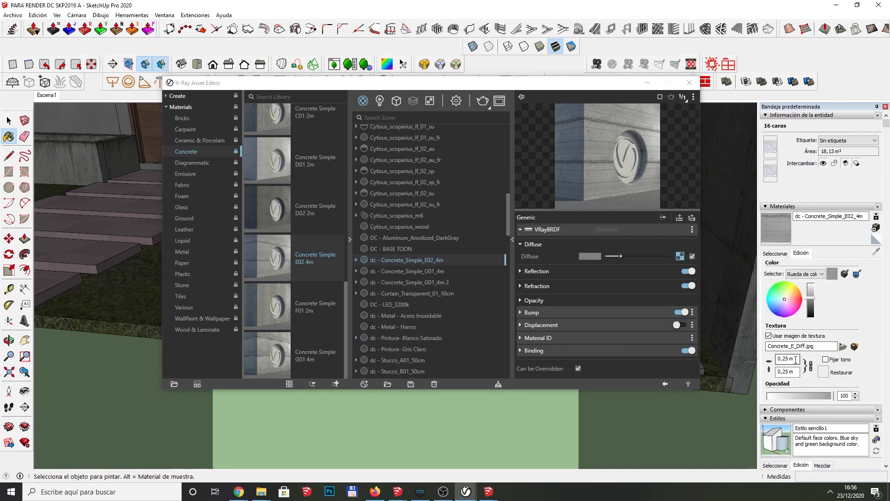
left_click(795, 360)
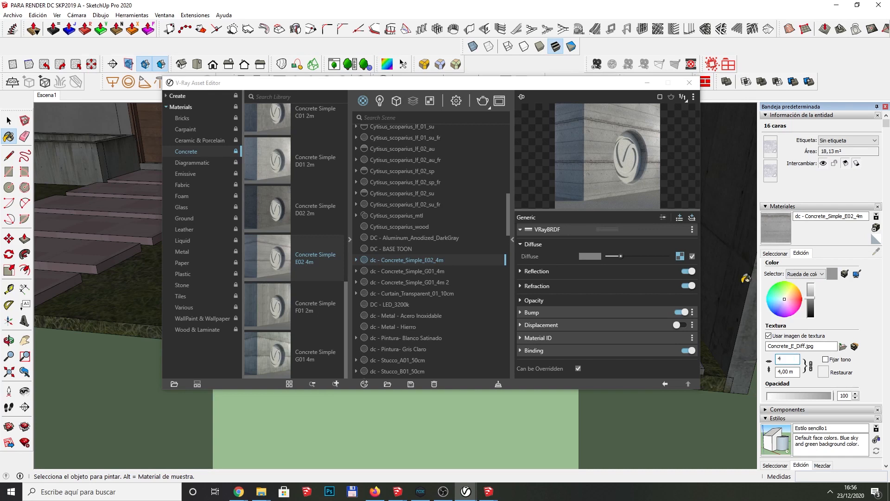
type("4")
left_click(647, 83)
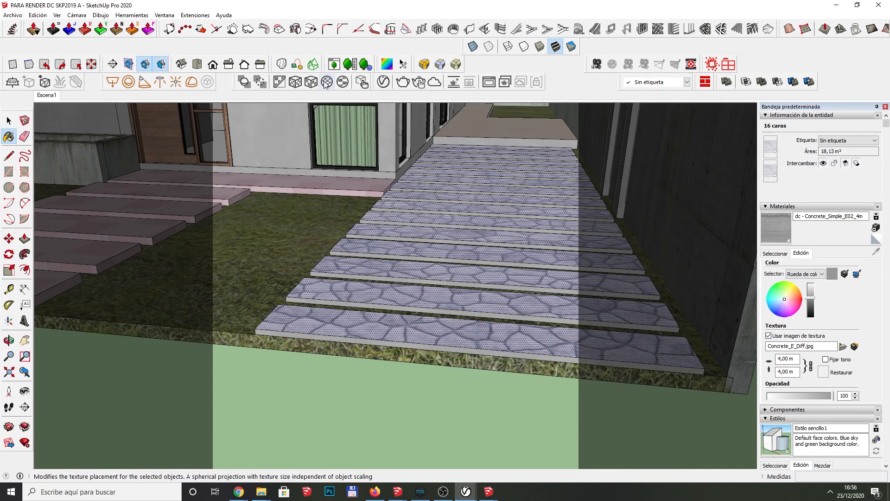
Step: Apply dc - Concrete_Simple_E02_4m to the selected driveway slab faces and clear the selection
left_click(383, 82)
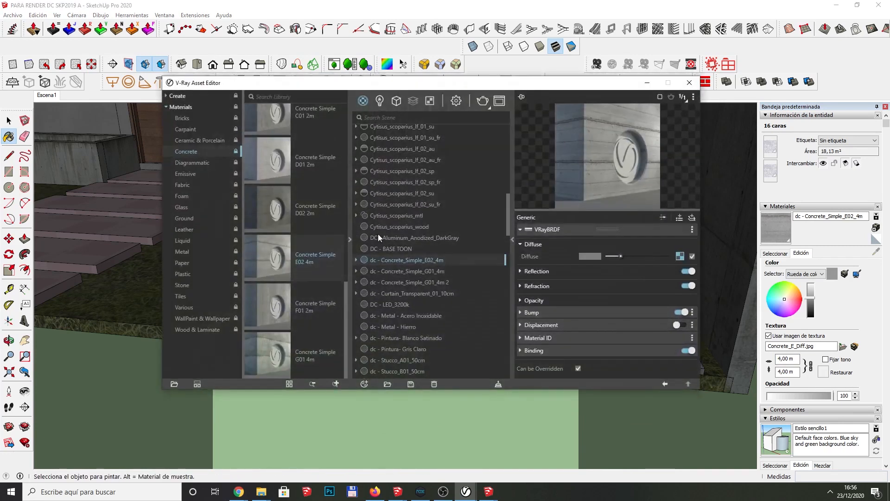
right_click(393, 258)
left_click(427, 275)
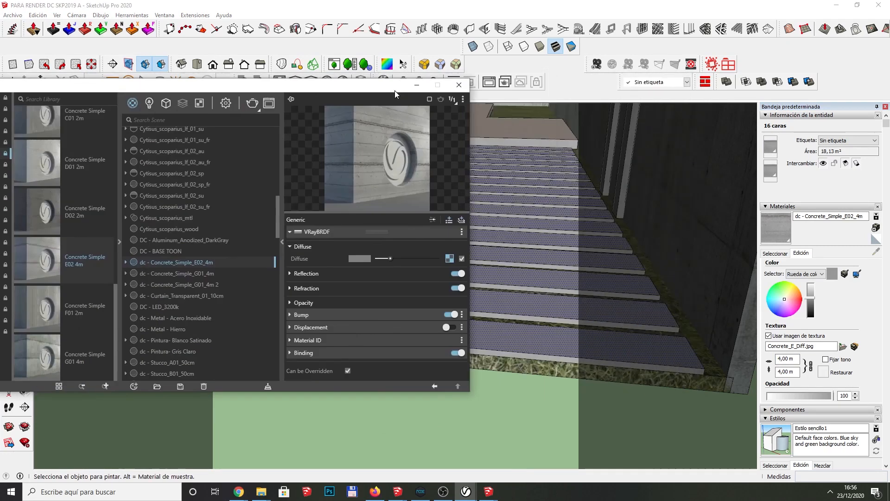
left_click_drag(417, 83, 146, 85)
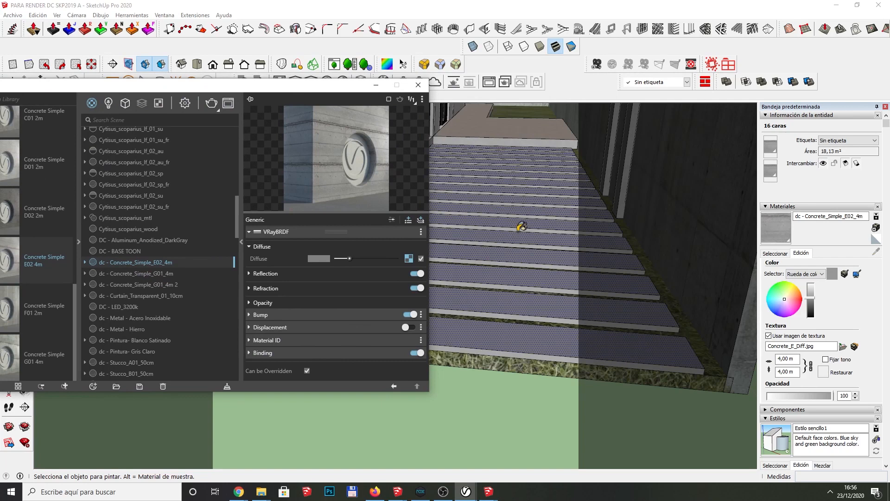
left_click(376, 85)
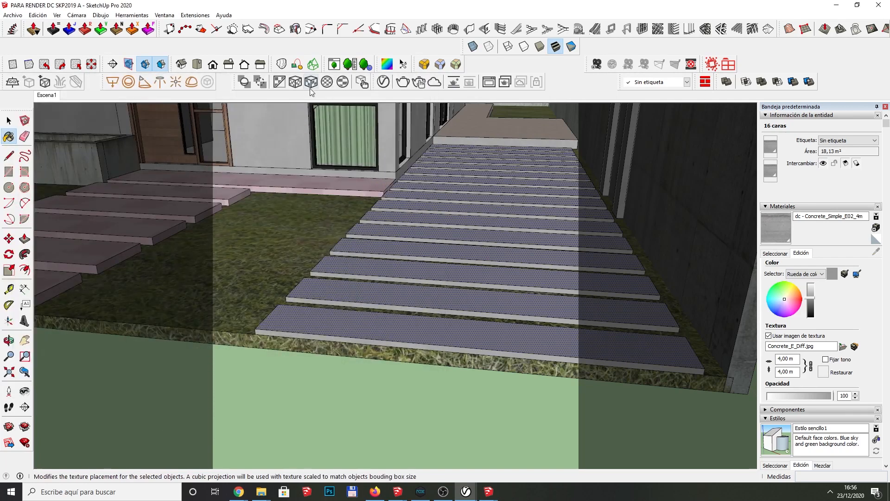
key("space")
middle_click_drag(446, 246, 498, 253)
left_click(372, 255)
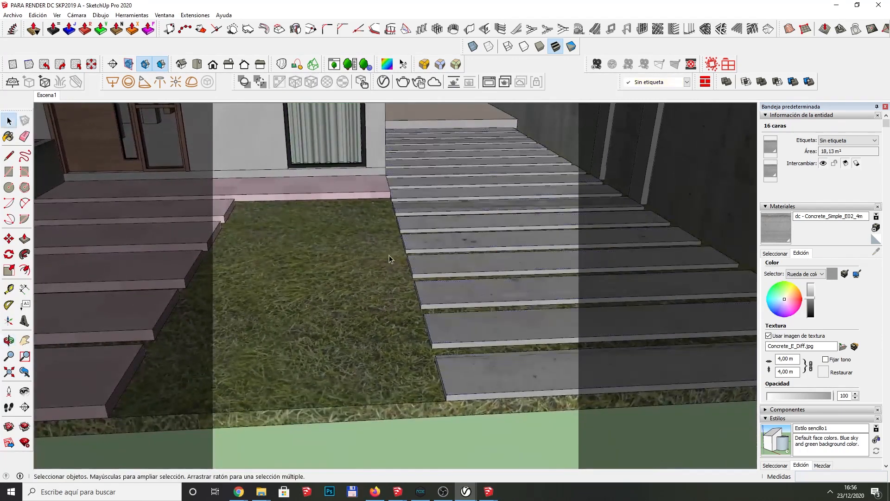
Step: Sample the material on the front side face of the nearest driveway slab
scroll(371, 256, "down", 1)
scroll(553, 269, "up", 2)
middle_click_drag(539, 308, 505, 246)
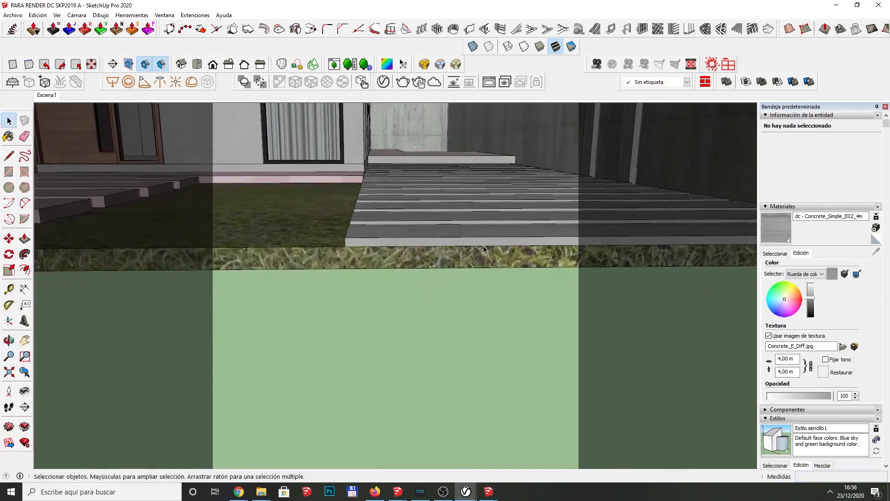
scroll(429, 238, "up", 4)
right_click(416, 237)
left_click(492, 255)
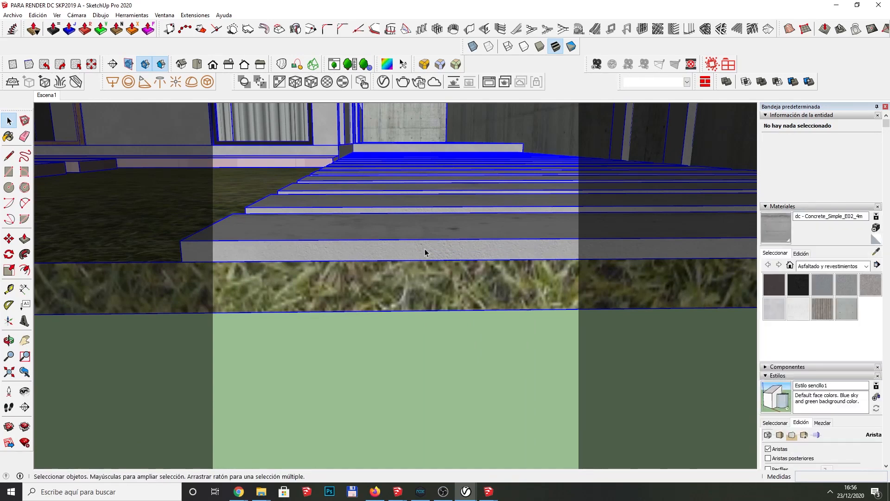
middle_click_drag(425, 252, 431, 253)
left_click(875, 251)
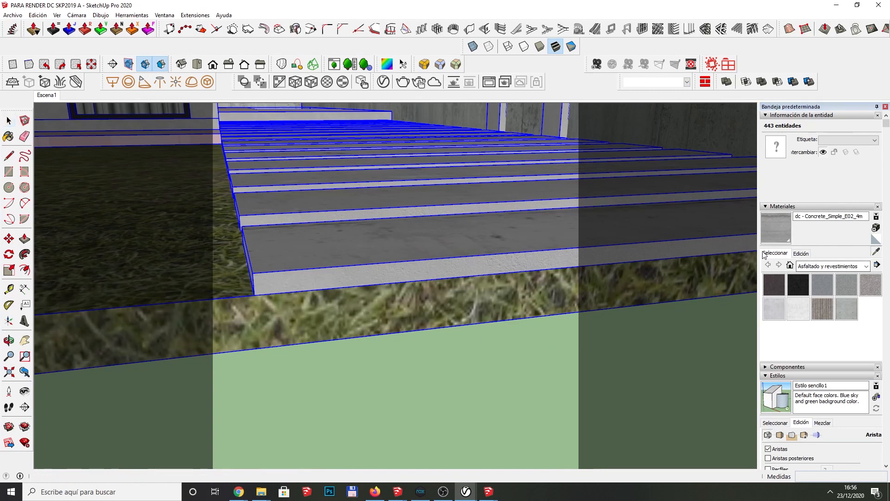
left_click(547, 256)
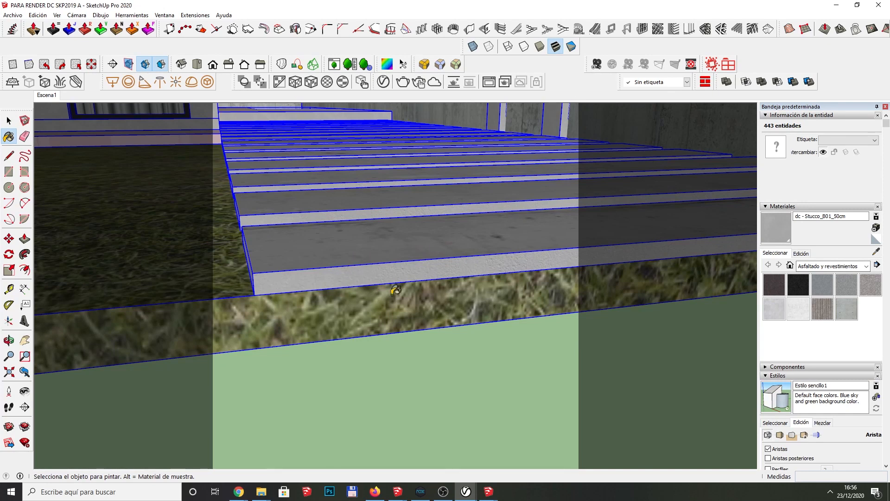
Step: Restore the saved Escena1 view of the house and clear the selection
scroll(489, 319, "down", 3)
middle_click_drag(373, 263, 421, 279)
scroll(410, 280, "down", 2)
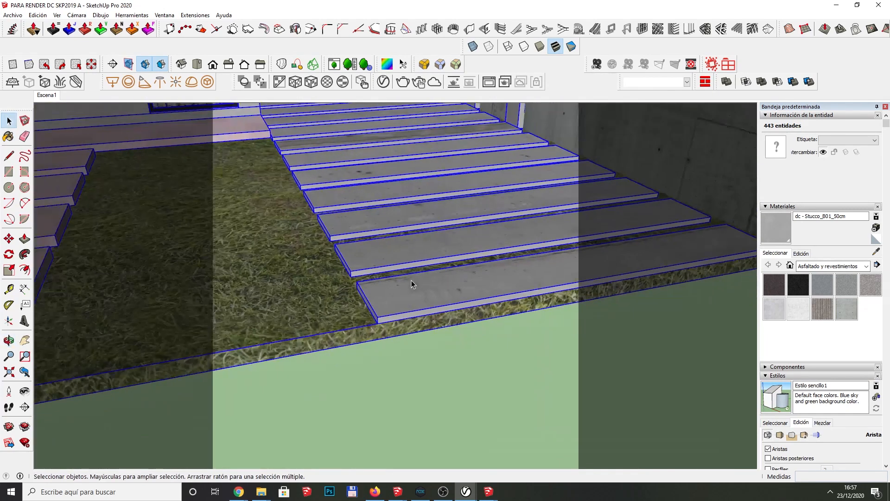
left_click(50, 98)
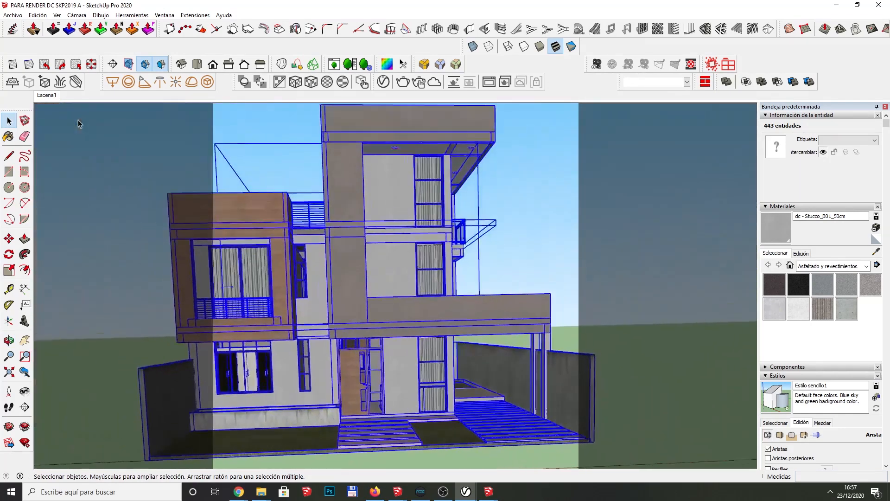
left_click(572, 260)
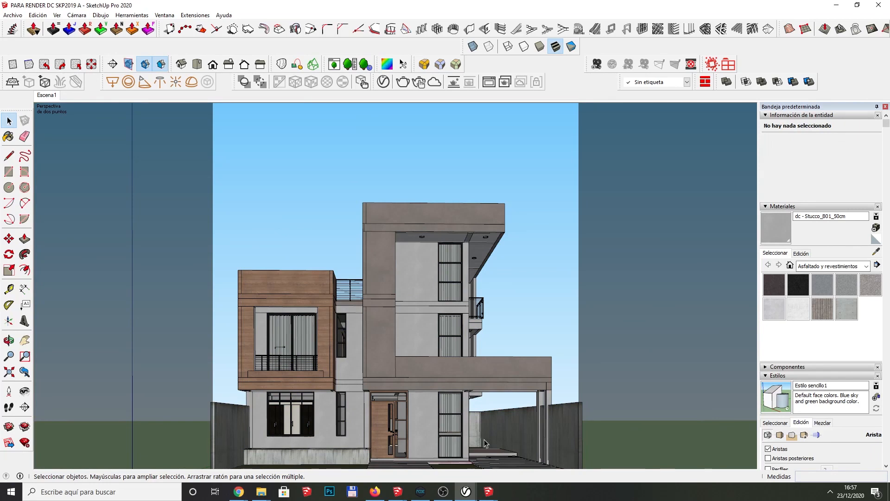
Step: Inspect the concrete texture on the driveway slabs up close and from above
key("g")
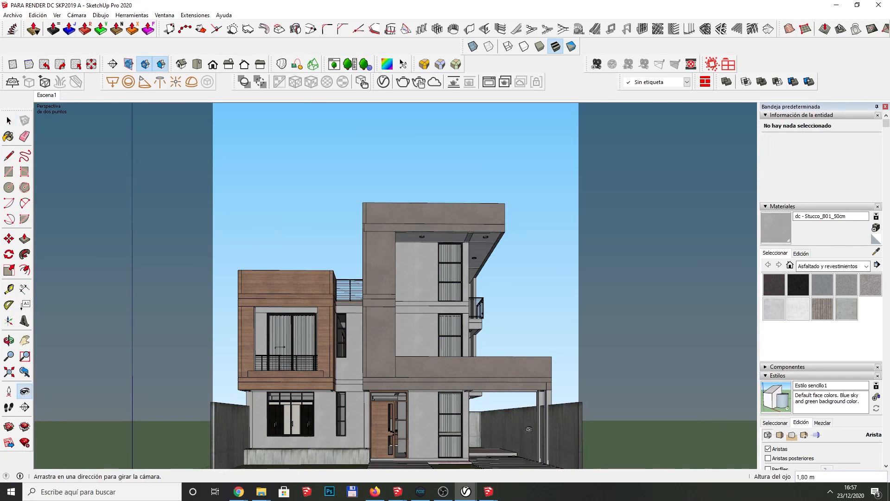
left_click_drag(510, 373, 501, 449)
scroll(502, 449, "up", 5)
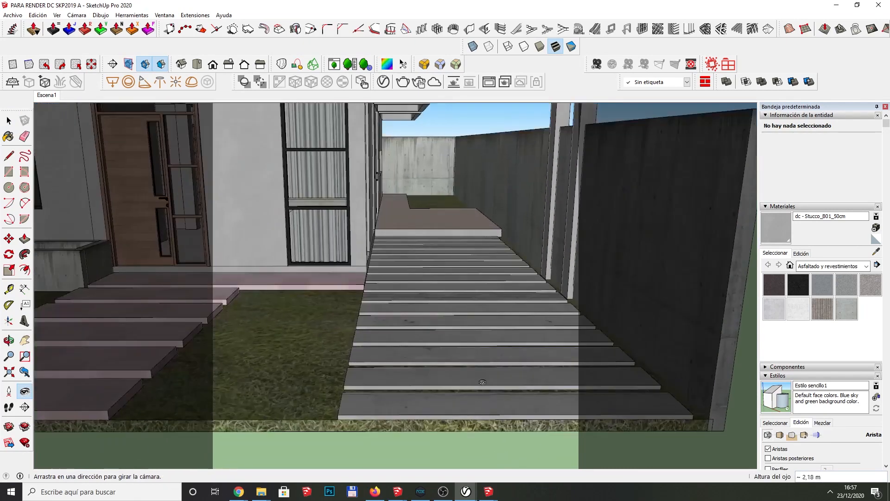
middle_click_drag(465, 336, 681, 380)
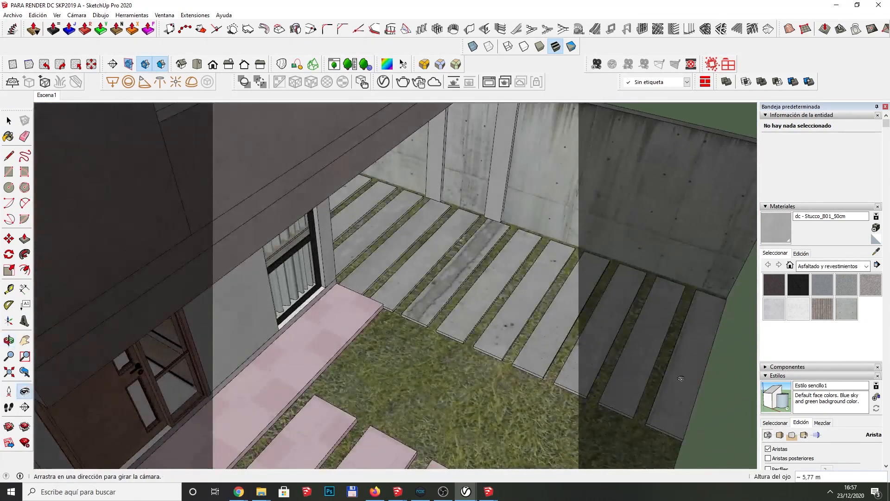
scroll(470, 297, "up", 5)
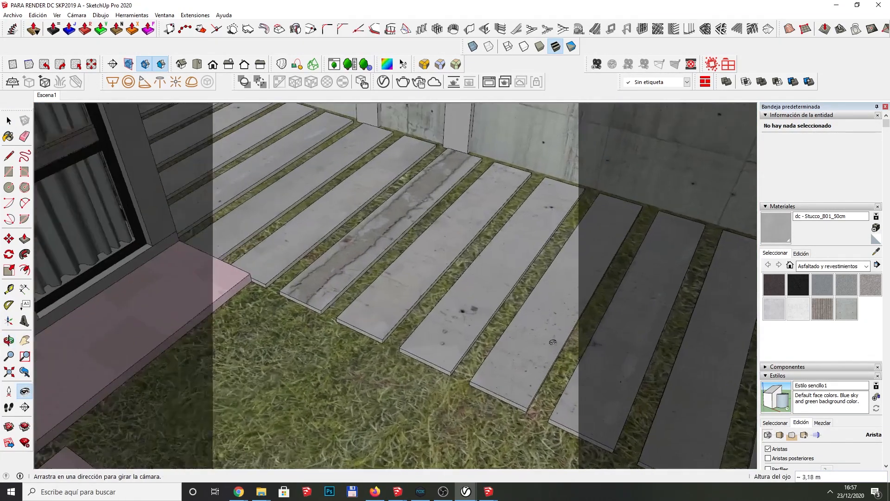
Step: Restore the Escena1 view and turn off region rendering in the V-Ray frame buffer
left_click(59, 96)
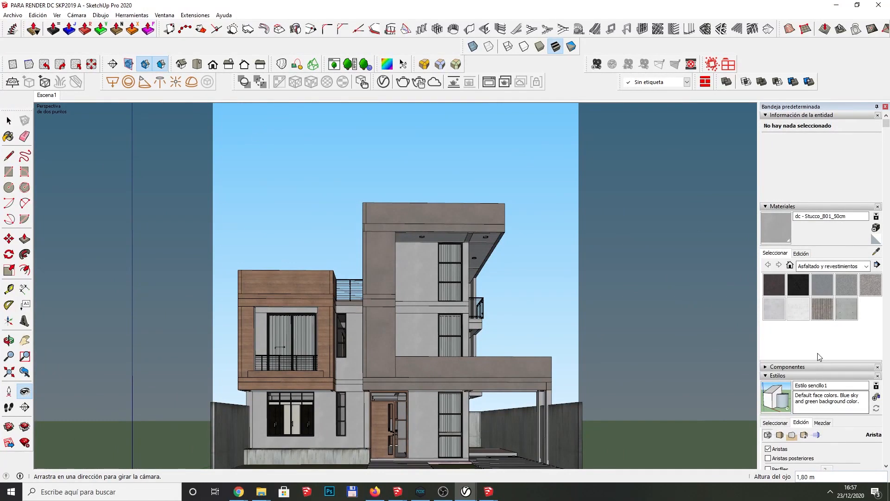
left_click(383, 81)
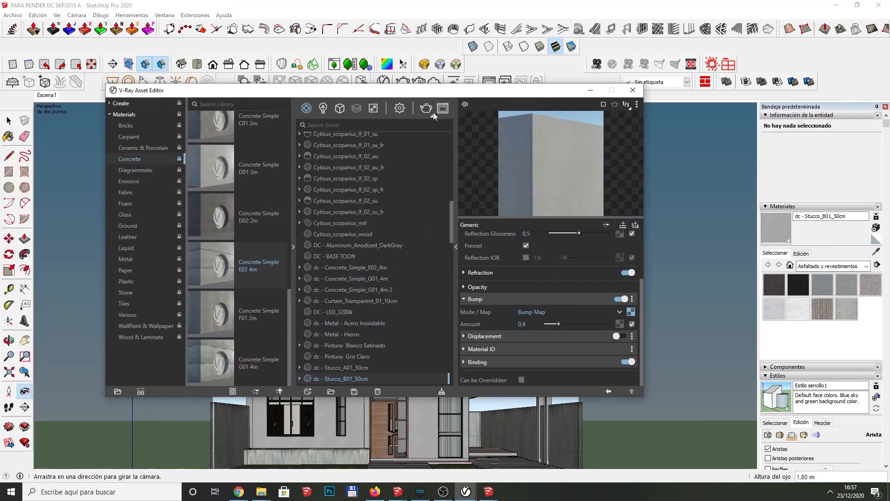
left_click(399, 108)
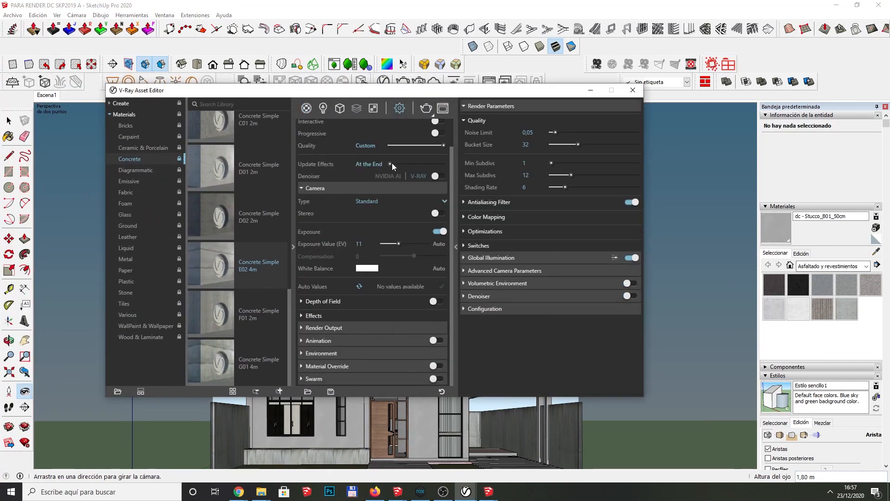
left_click(440, 109)
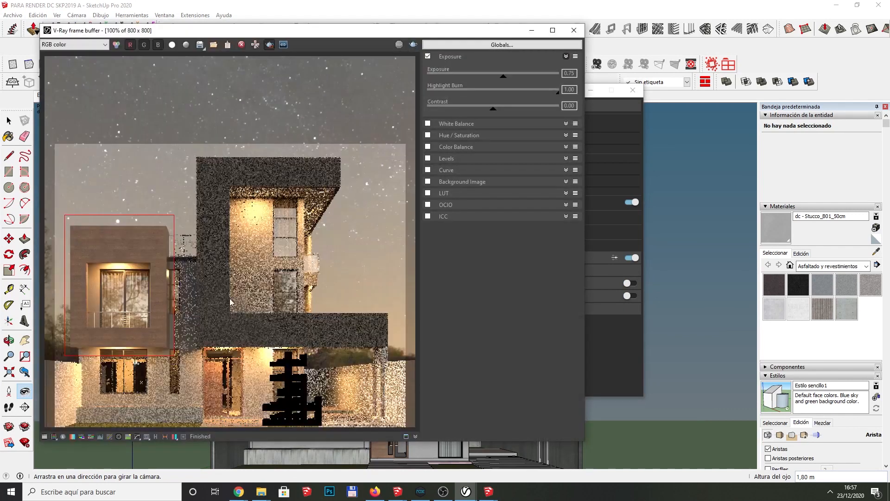
left_click(269, 45)
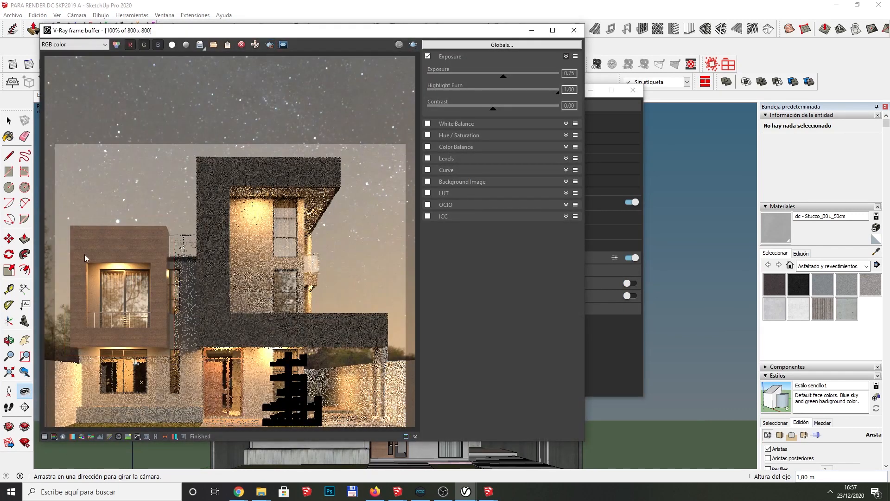
Step: Save the model and render the full Escena1 view, moving the frame buffer clear of the editor window
left_click(13, 16)
left_click(27, 60)
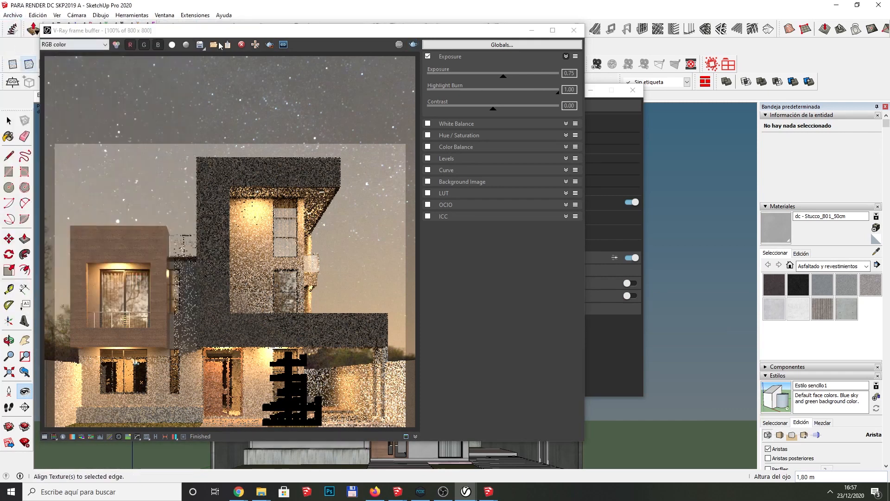
left_click(414, 44)
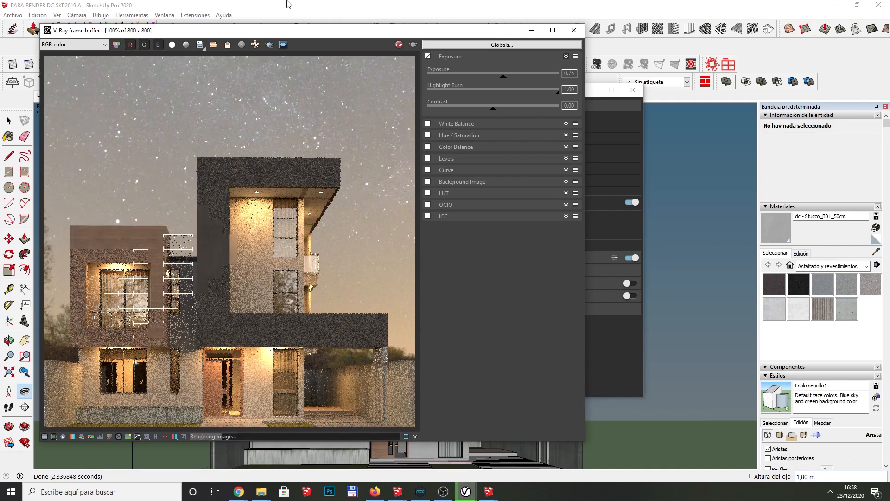
left_click_drag(311, 30, 429, 24)
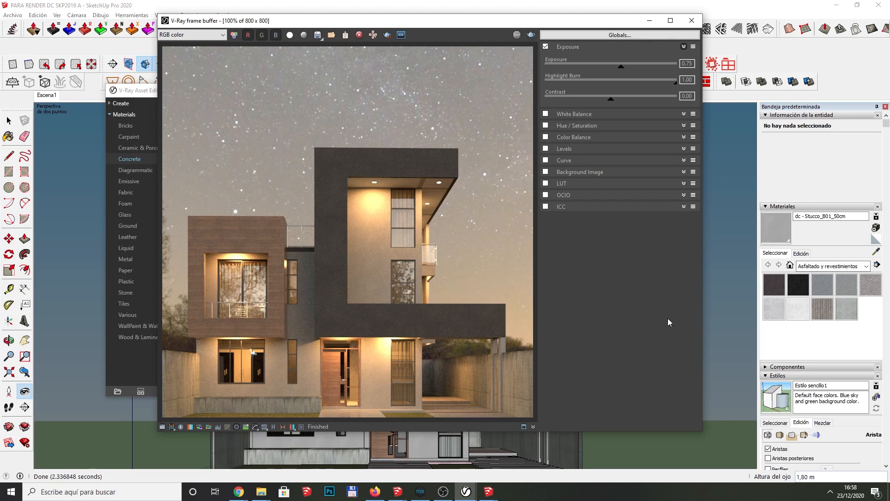
Step: Make the vegetacion and objetos tags visible
scroll(804, 338, "down", 6)
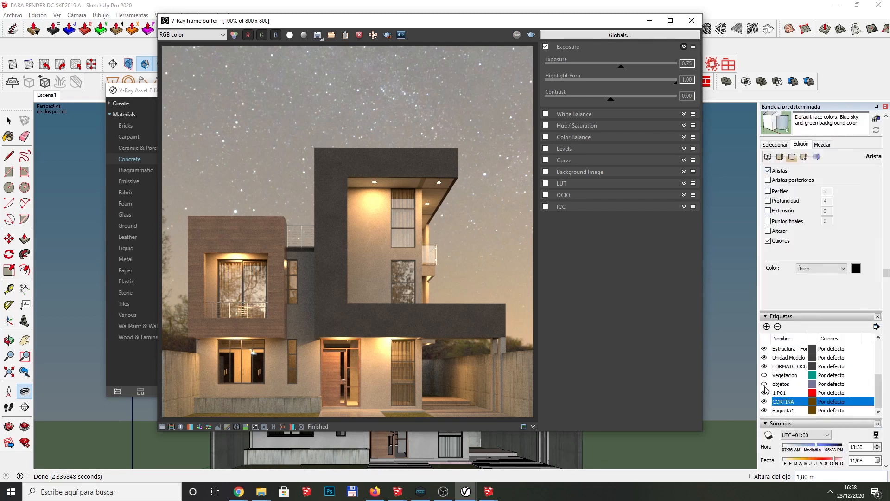
left_click(764, 376)
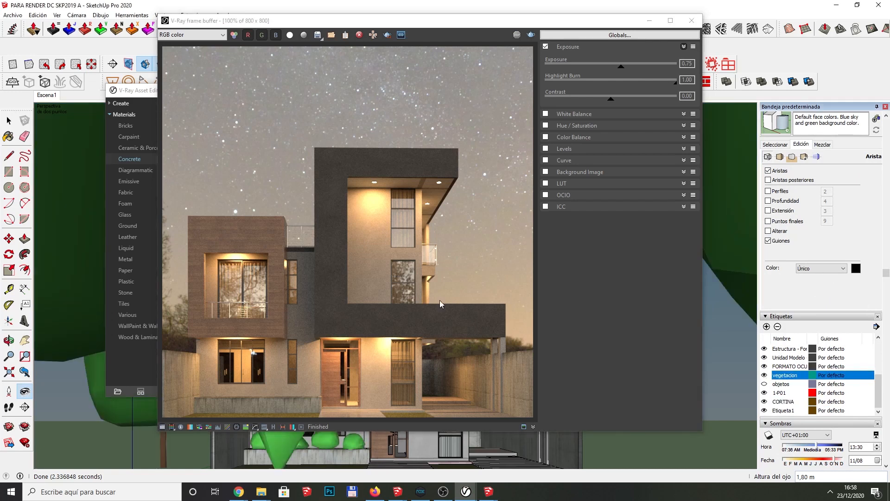
left_click_drag(546, 30, 598, 37)
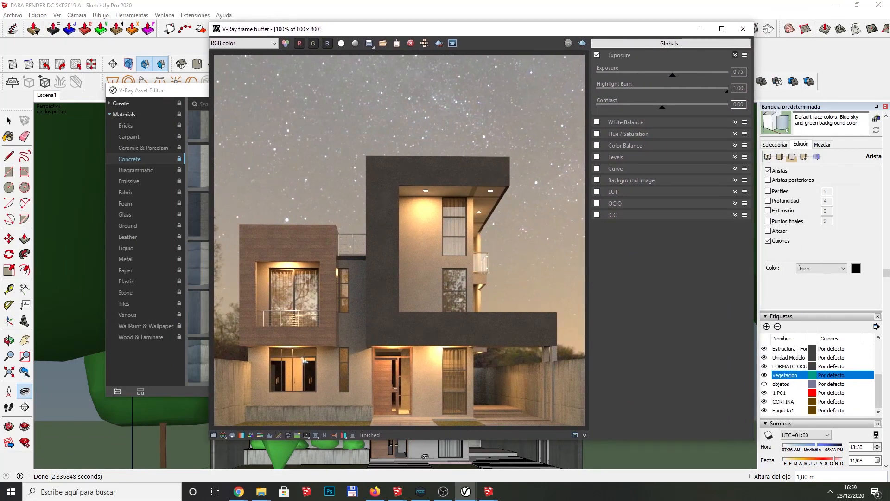
left_click(764, 384)
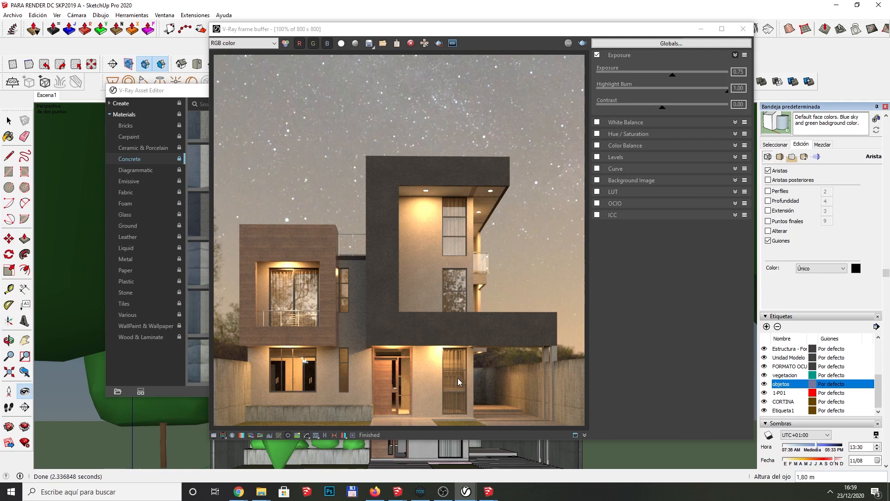
Step: Put away the V-Ray windows and examine the tree and shrub proxies around the house and front garden from above
left_click(701, 29)
left_click(582, 89)
middle_click_drag(450, 266, 486, 336)
scroll(486, 336, "down", 6)
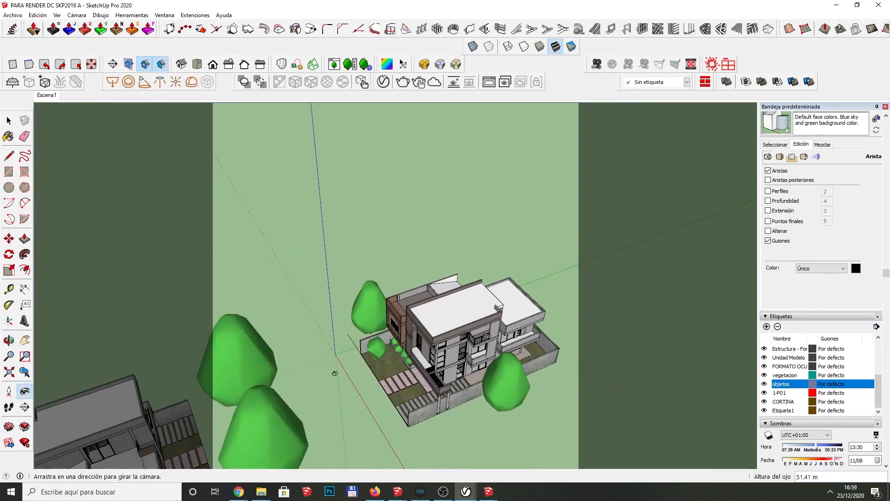
scroll(487, 336, "down", 2)
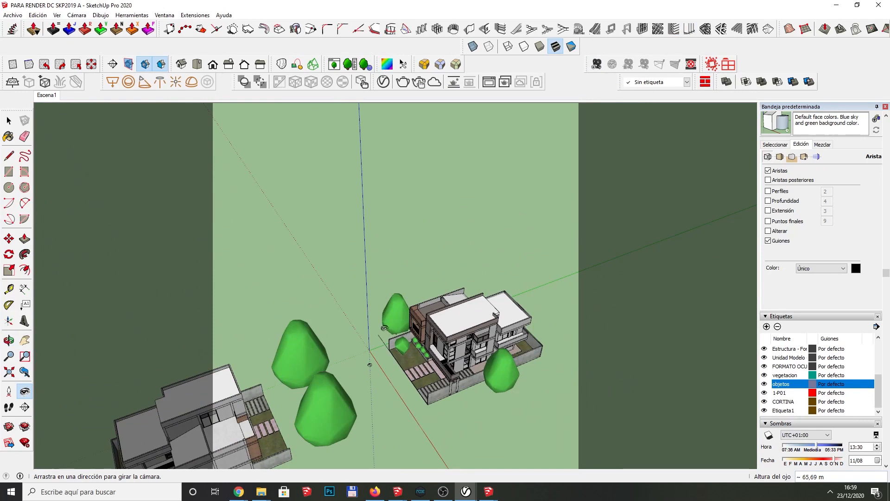
scroll(463, 371, "up", 5)
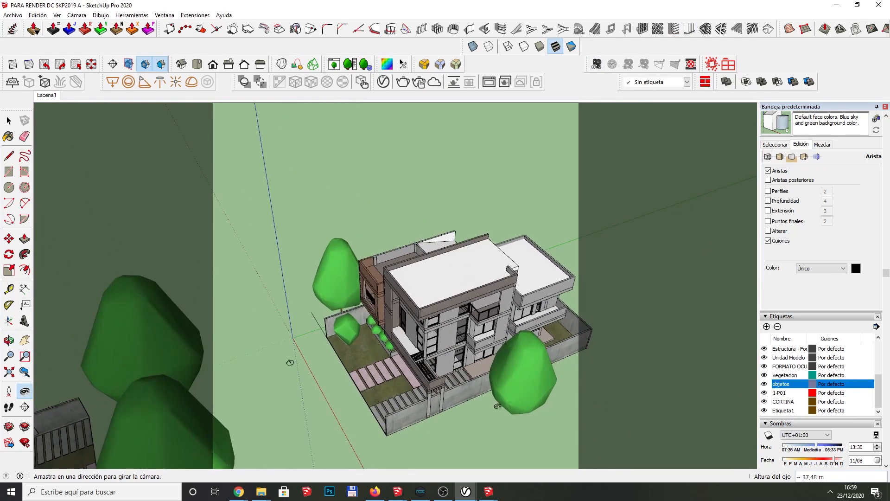
scroll(289, 362, "up", 3)
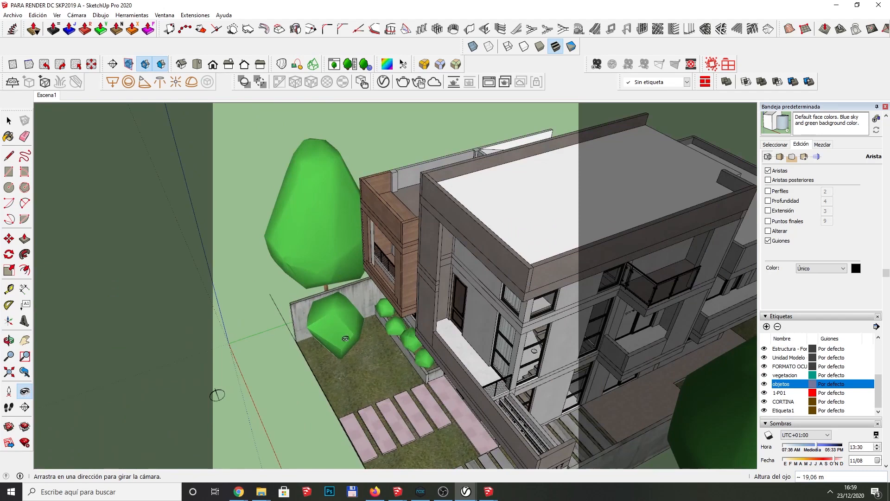
scroll(411, 345, "up", 2)
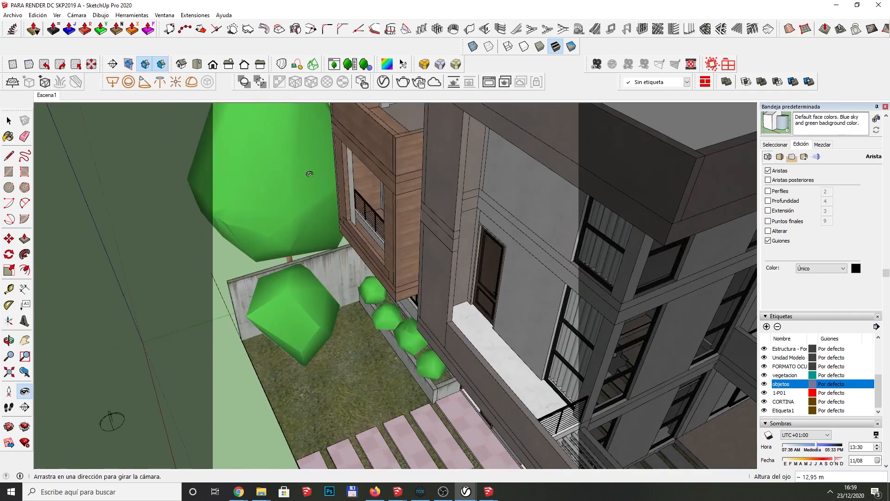
Step: Browse the Laubwerk plant library for trees, palms and shrubs, checking the plant descriptions
left_click(334, 64)
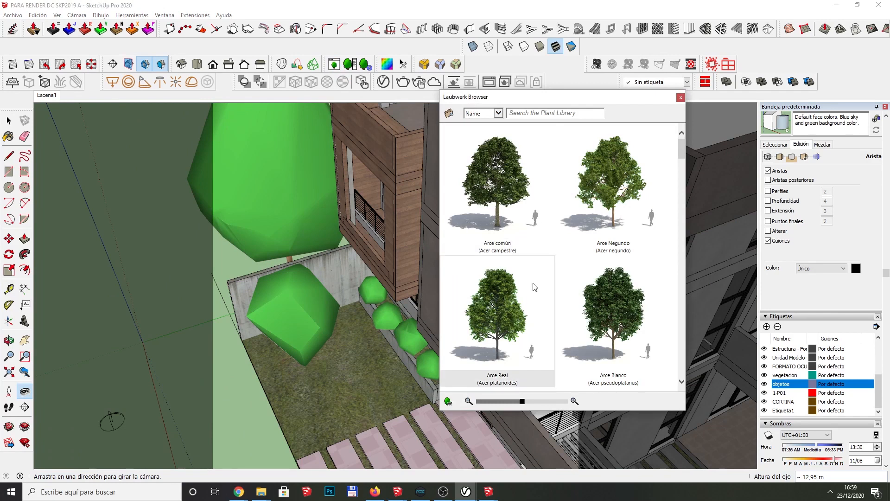
scroll(533, 292, "down", 5)
scroll(600, 350, "down", 10)
mouse_move(614, 262)
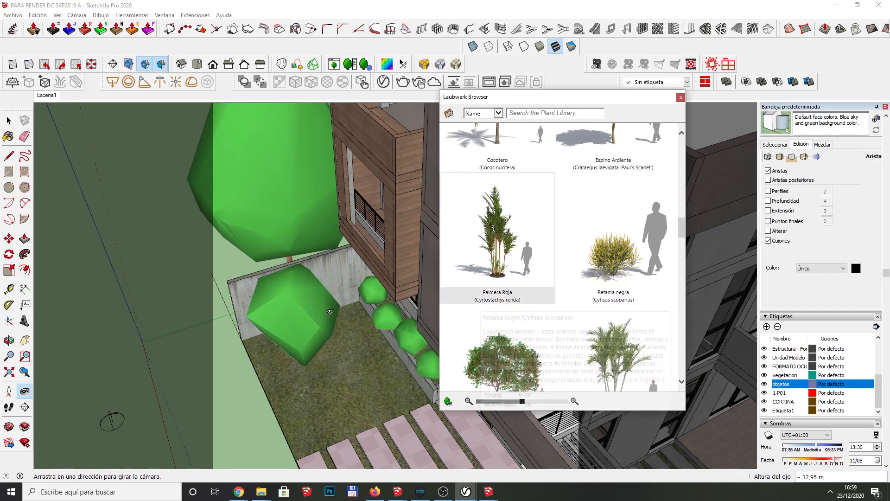
scroll(620, 214, "down", 3)
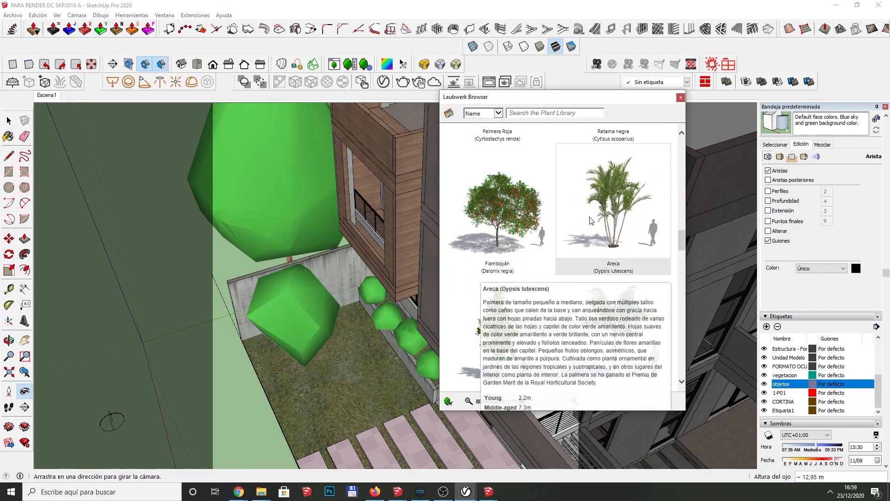
scroll(668, 314, "up", 2)
scroll(667, 314, "up", 10)
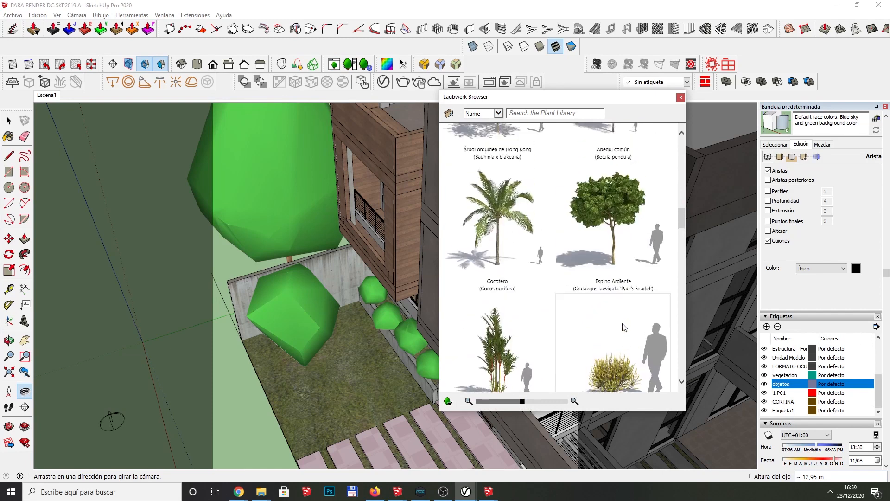
scroll(601, 327, "up", 3)
mouse_move(485, 294)
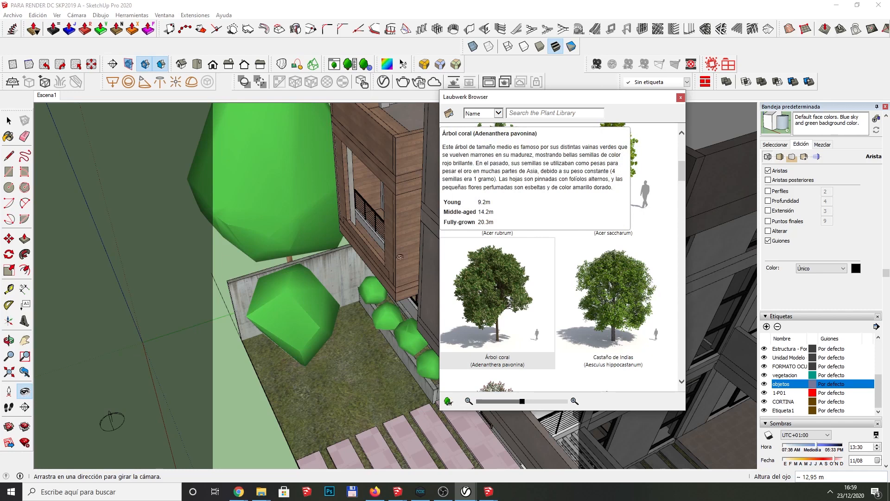
Step: Return to Escena1, show the vegetacion and objetos tags, update the scene with them and close the plant library
left_click(44, 96)
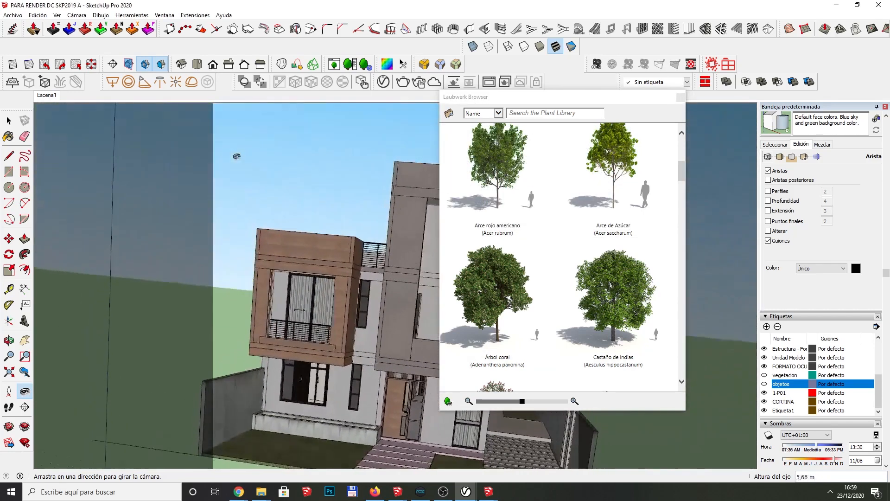
left_click(764, 375)
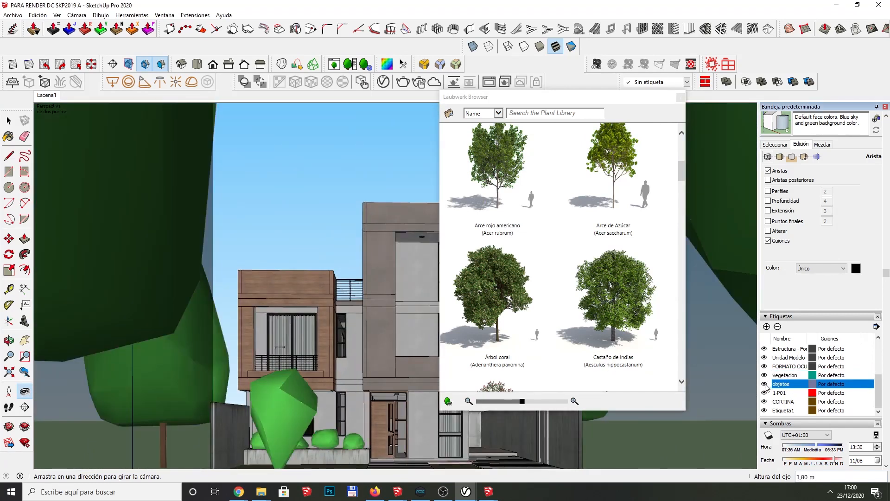
right_click(46, 95)
left_click(68, 138)
left_click(623, 97)
left_click(680, 98)
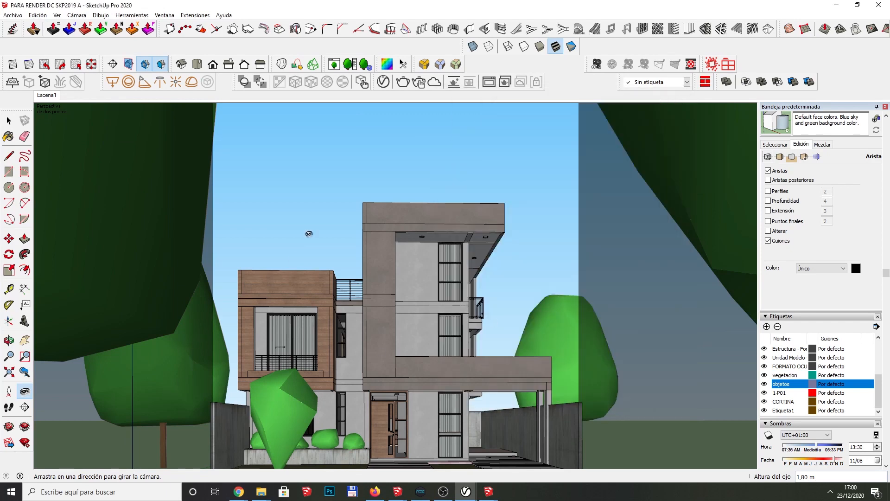
Step: Render Escena1 with the vegetation included, and minimise the frame buffer when it finishes
left_click(402, 82)
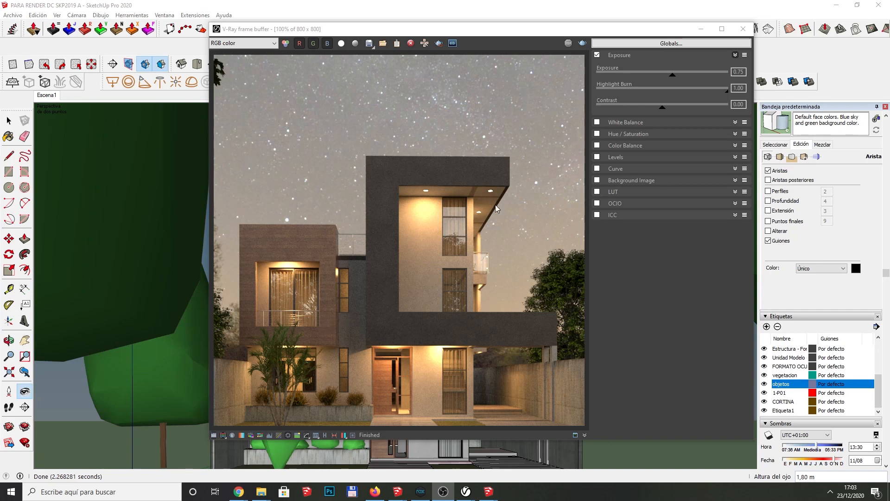
left_click(701, 29)
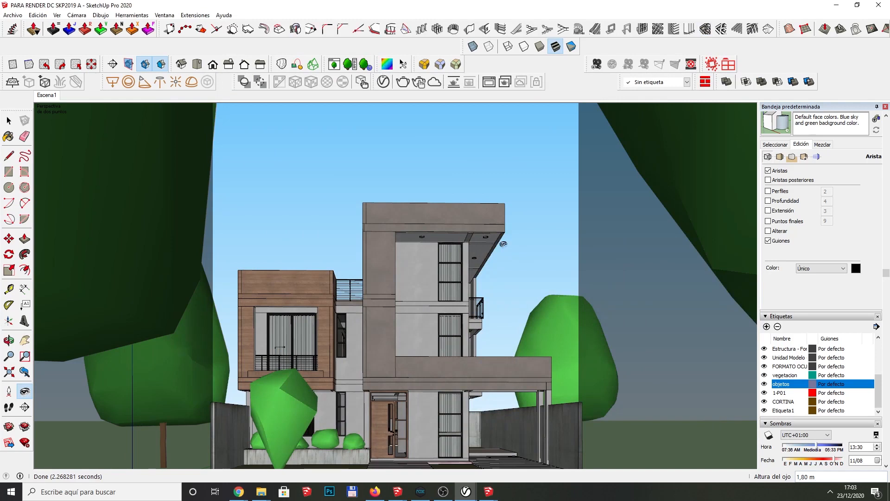
Step: Sample the cladding material on the soffit under the upper roof overhang
scroll(814, 168, "up", 3)
scroll(863, 198, "up", 5)
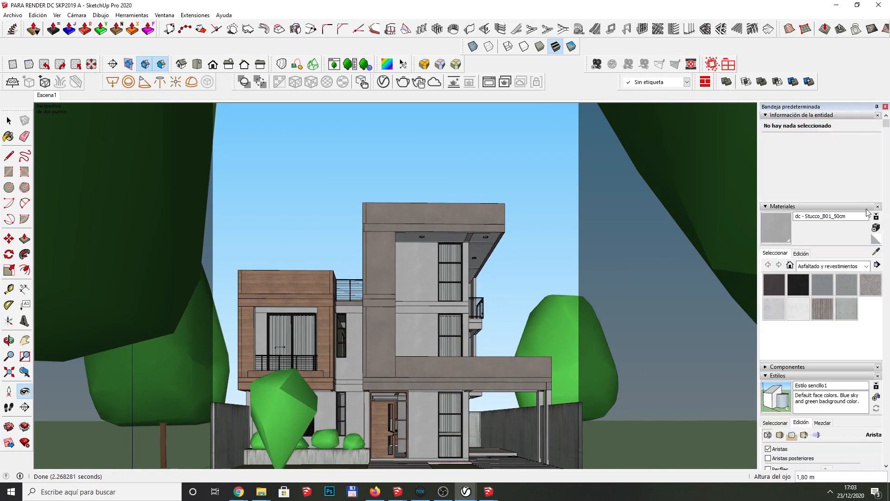
left_click(876, 252)
scroll(428, 233, "up", 8)
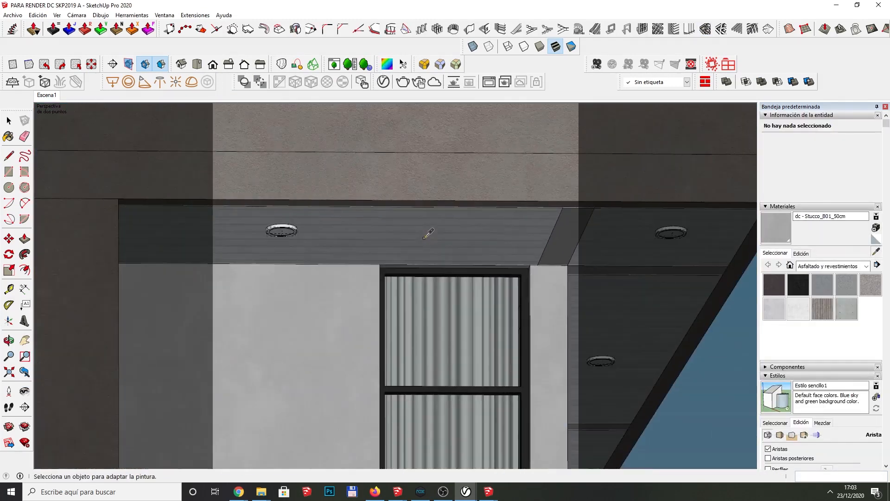
left_click(428, 233)
Step: Open the sampled Revestimiento - Claro material in the V-Ray Asset Editor, check its diffuse bitmap and select all objects using it
left_click(383, 81)
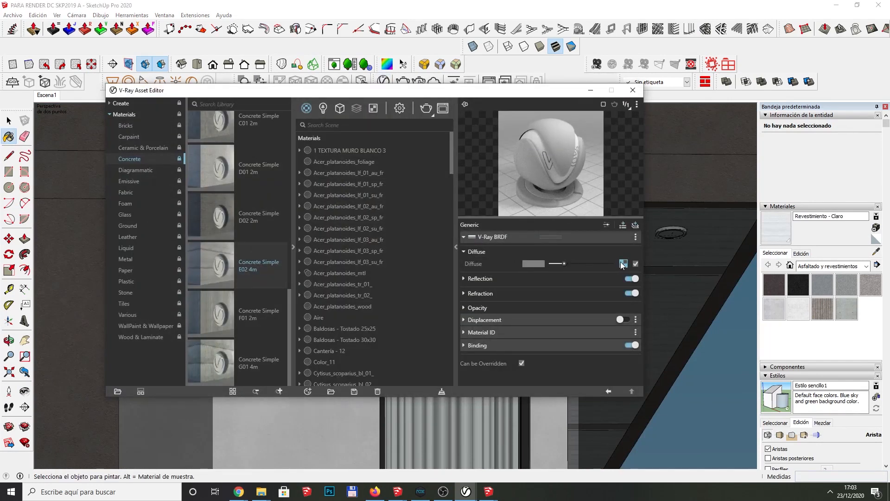
left_click(623, 264)
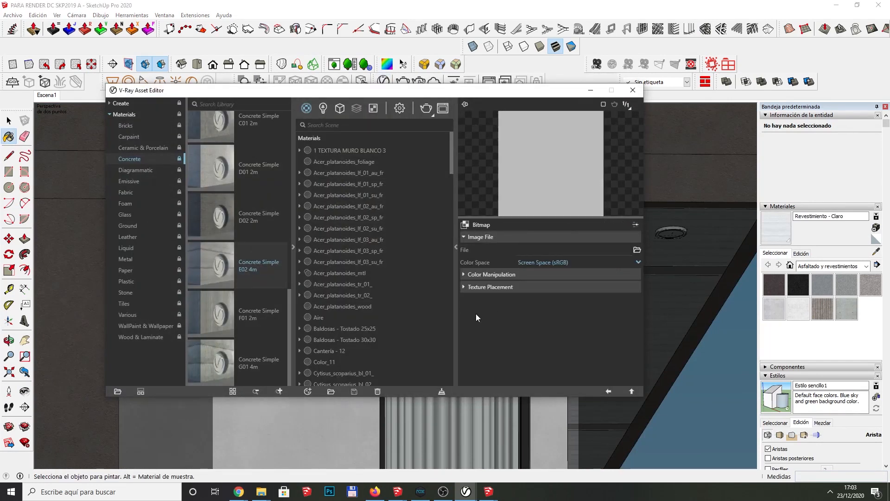
left_click(630, 390)
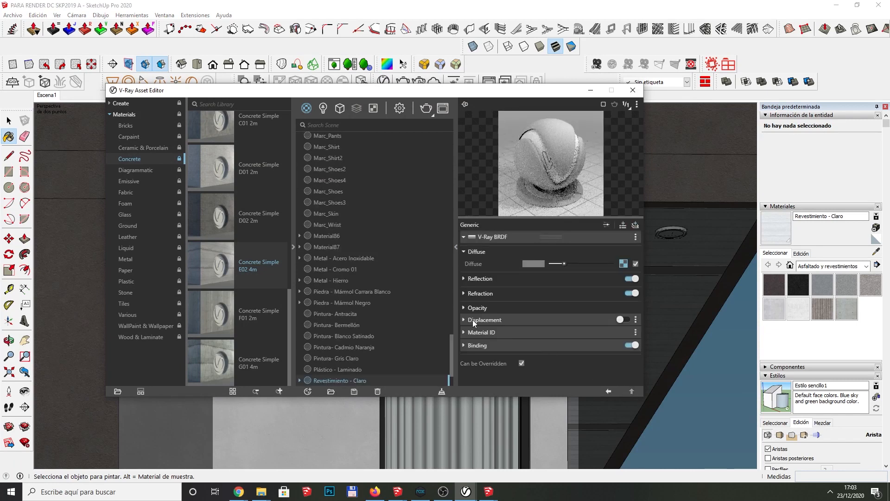
right_click(339, 378)
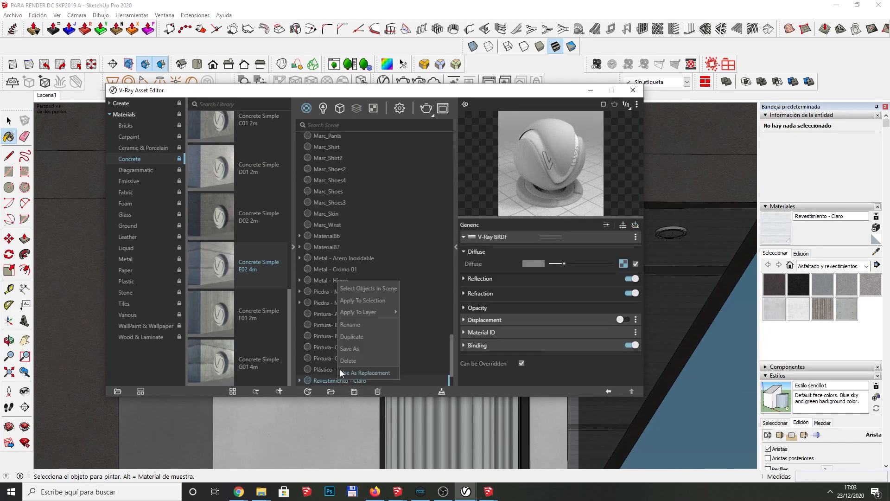
left_click(358, 288)
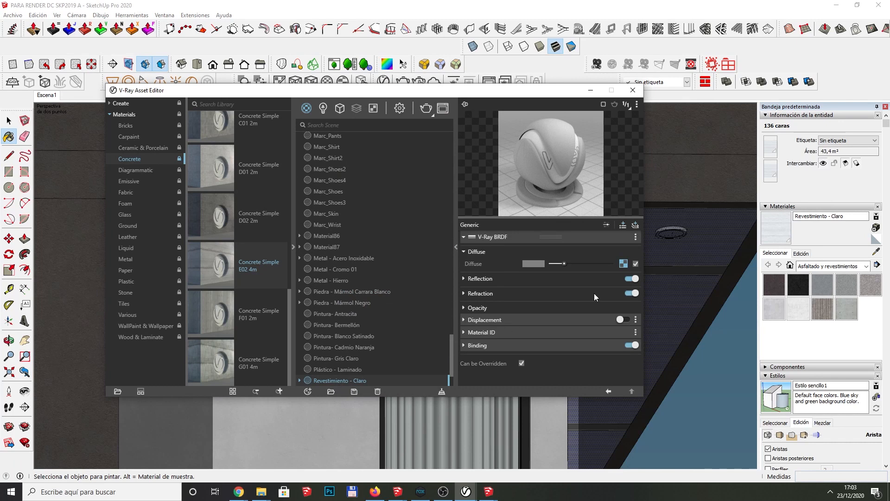
Step: Review the existing dc materials in the scene, including the wood planks, stucco, tiles and glass, for a possible soffit cladding
left_click_drag(452, 357, 452, 241)
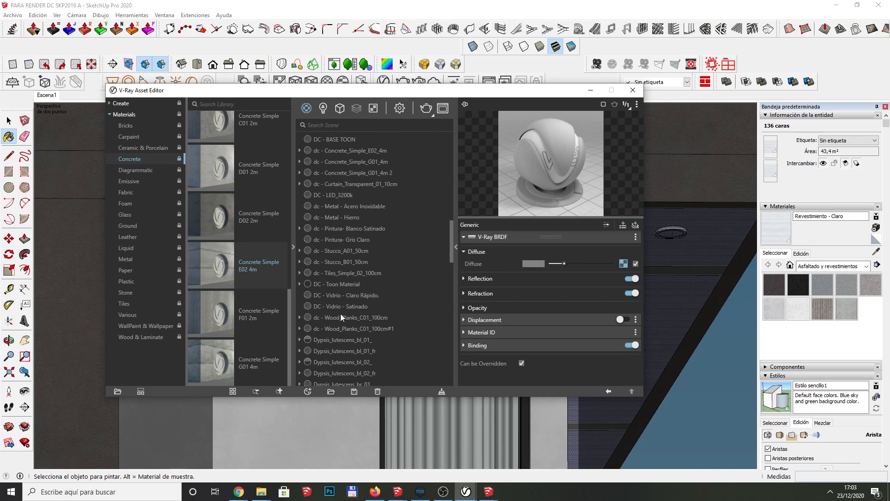
left_click(340, 275)
left_click(349, 325)
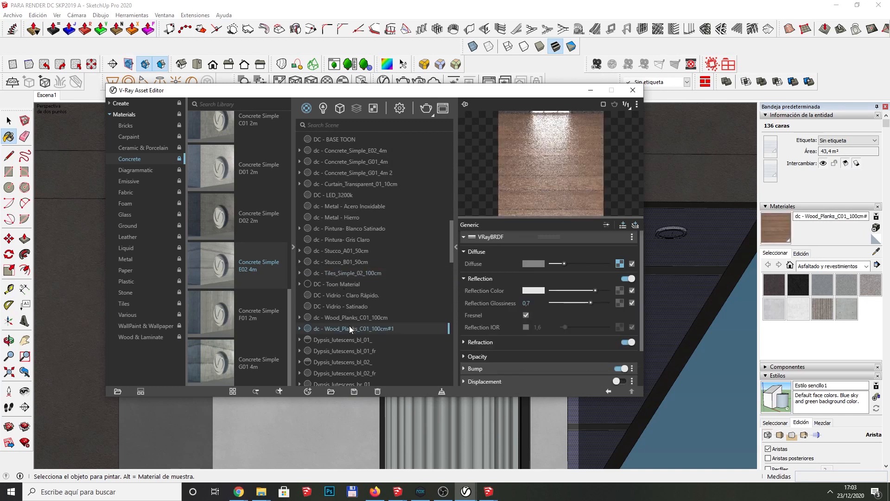
left_click(352, 316)
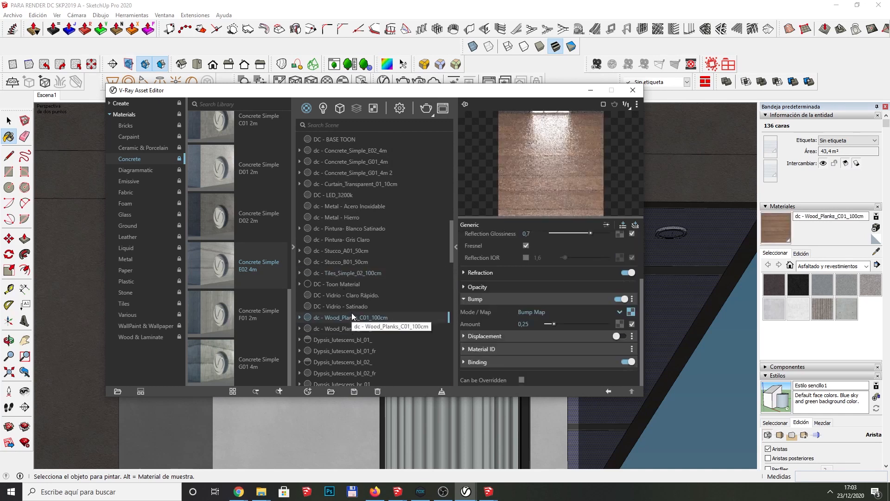
left_click(335, 205)
left_click(339, 227)
left_click(340, 249)
left_click(341, 271)
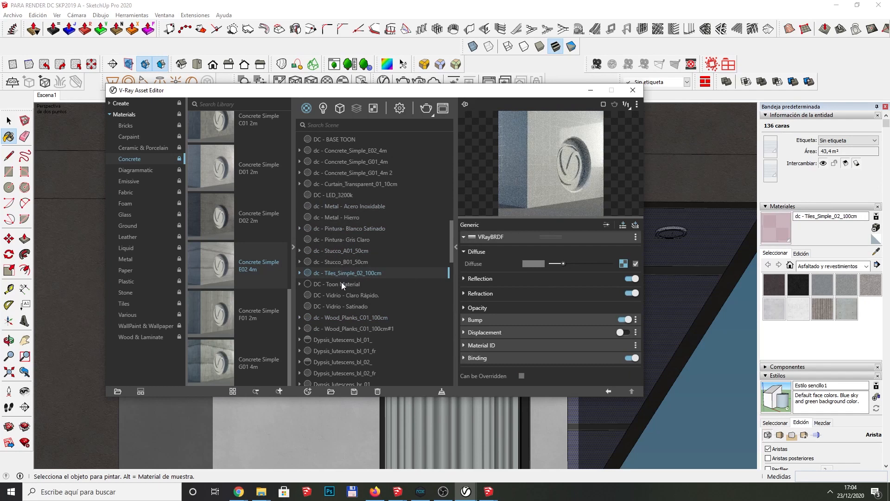
left_click(341, 282)
left_click(344, 295)
scroll(352, 262, "up", 2)
scroll(352, 262, "up", 2)
left_click(339, 232)
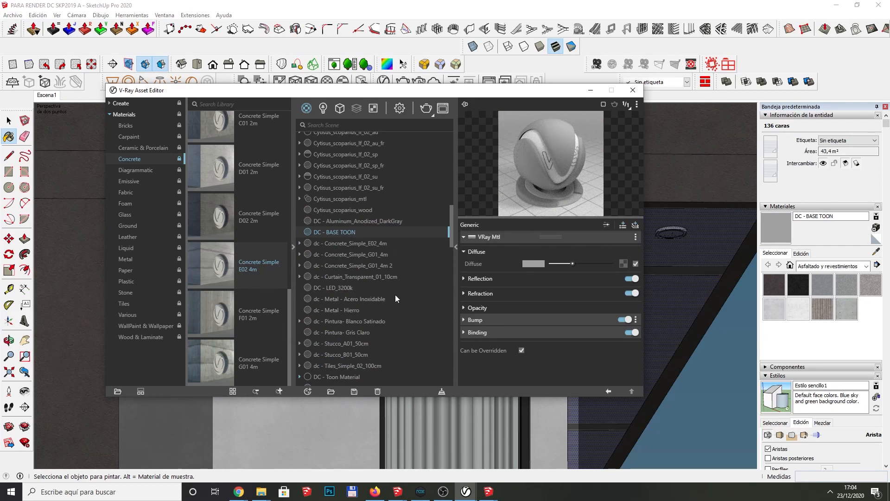
Step: Add Flooring Laminate E Narrow 250cm from the Wood & Laminate library to the scene and prefix its name with "dc - "
left_click(149, 337)
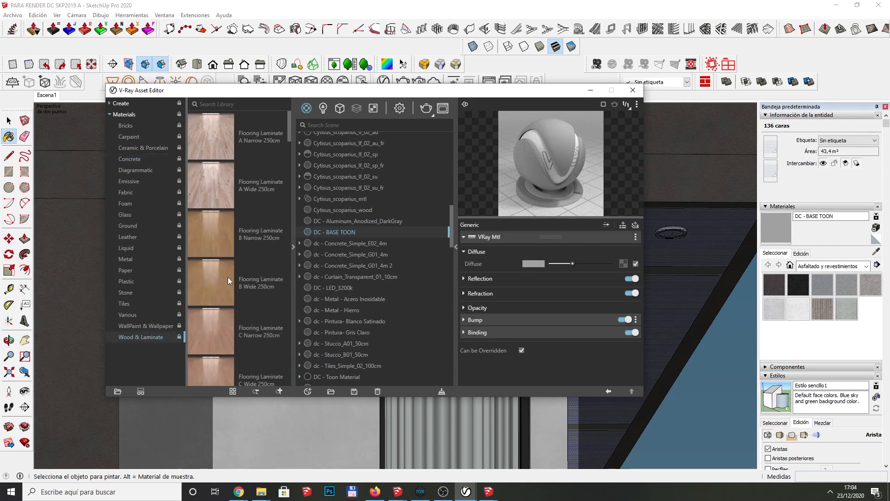
scroll(259, 322, "down", 5)
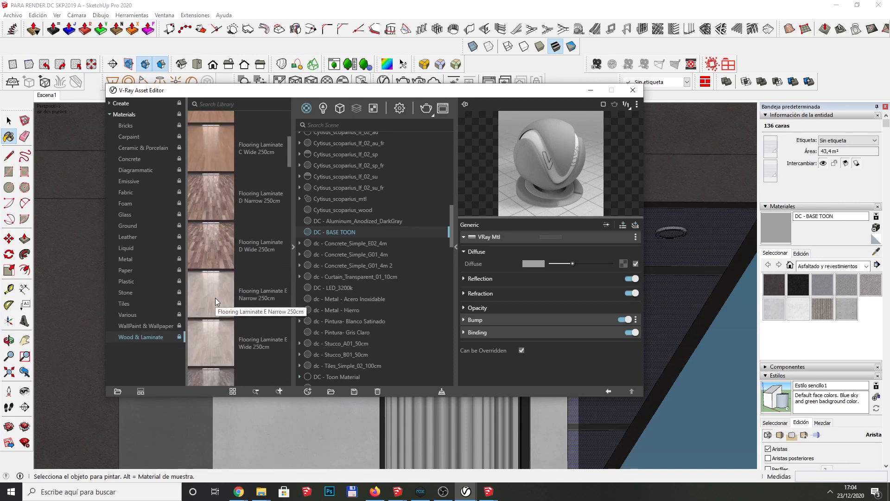
left_click_drag(221, 300, 393, 292)
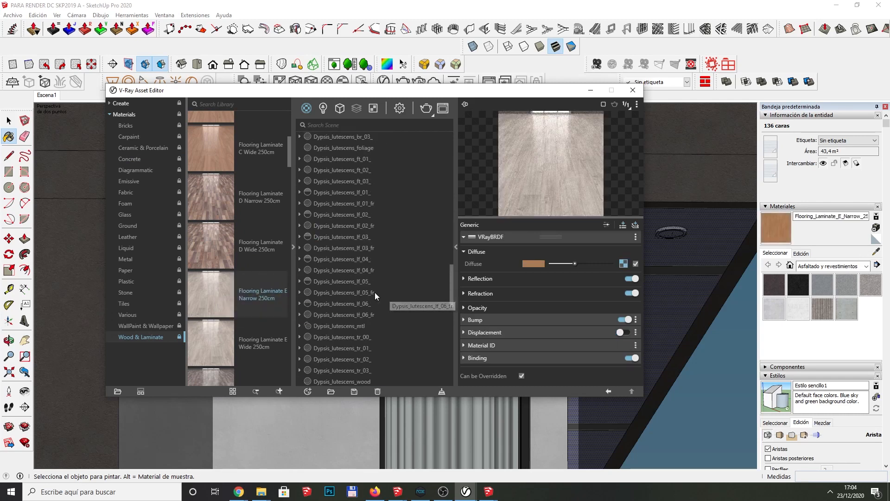
double_click(319, 289)
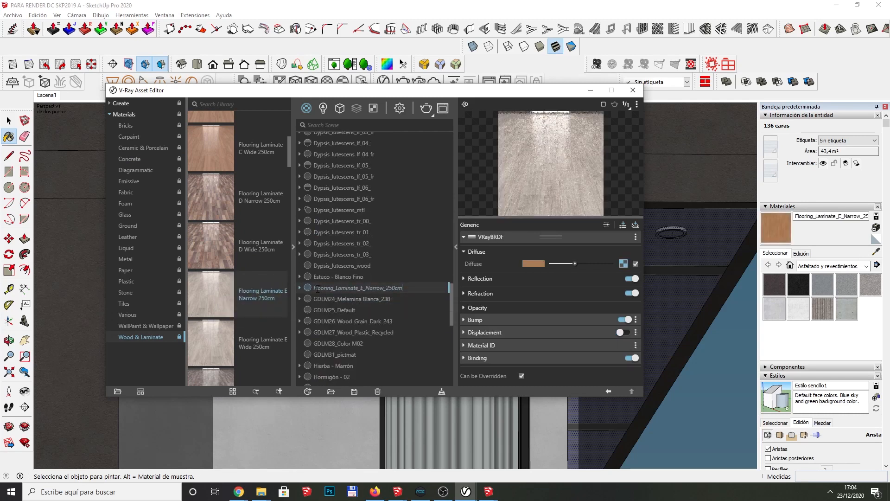
type("lc -")
key("Return")
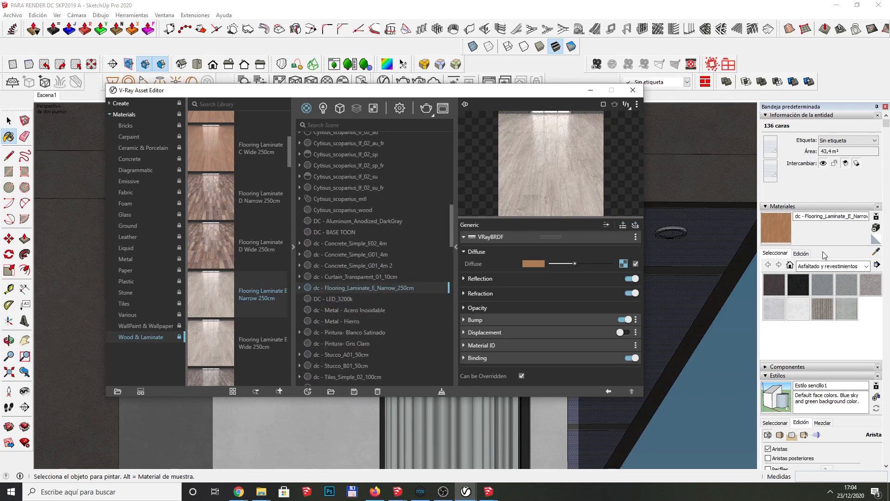
Step: Set the laminate texture width to 2,5 m, apply the material to the selected cladding faces and minimise the Asset Editor
left_click(801, 253)
triple_click(793, 357)
type("2,5")
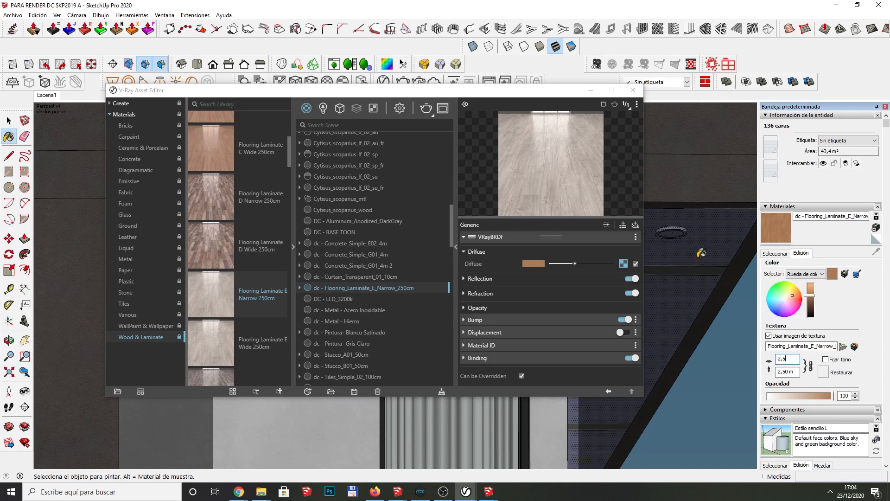
right_click(343, 292)
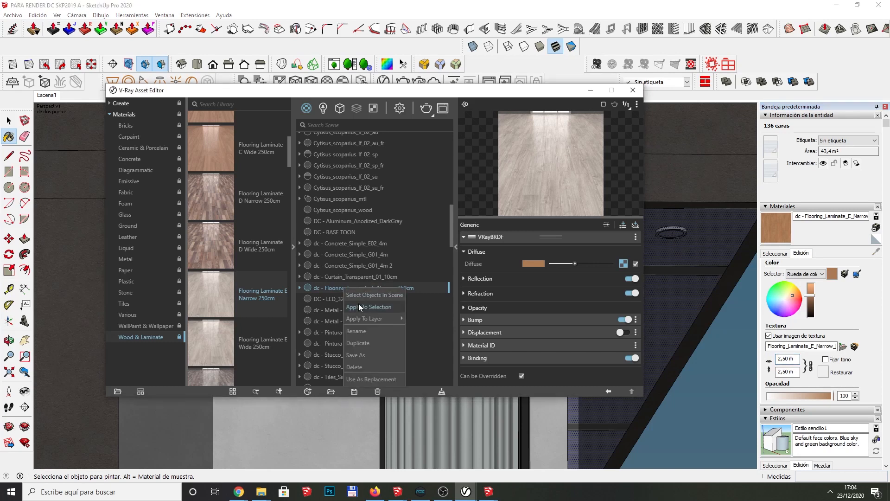
left_click(358, 304)
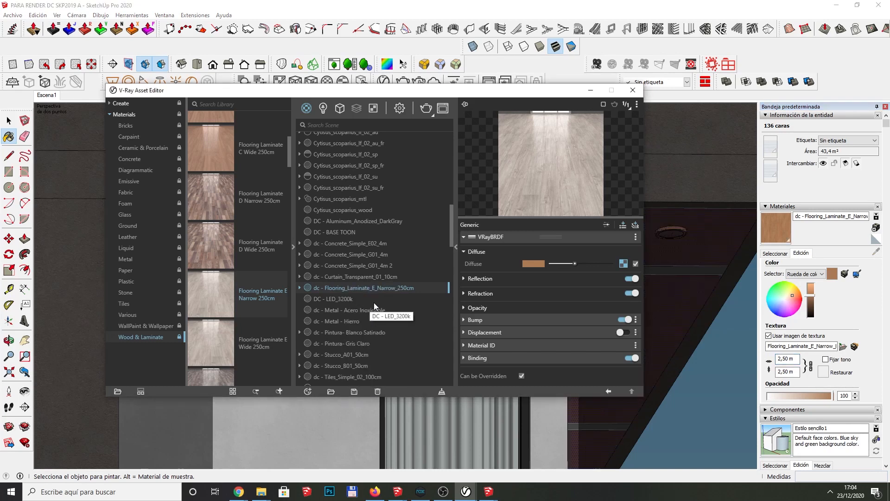
left_click(591, 91)
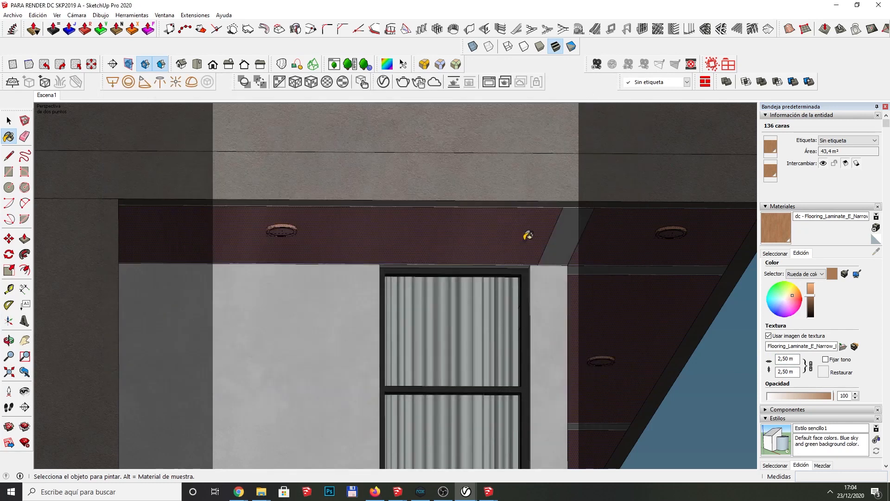
Step: Open the soffit group and paint the strip group running out from the window corner with dc - Flooring_Laminate_E_Narrow_250cm
scroll(527, 234, "up", 3)
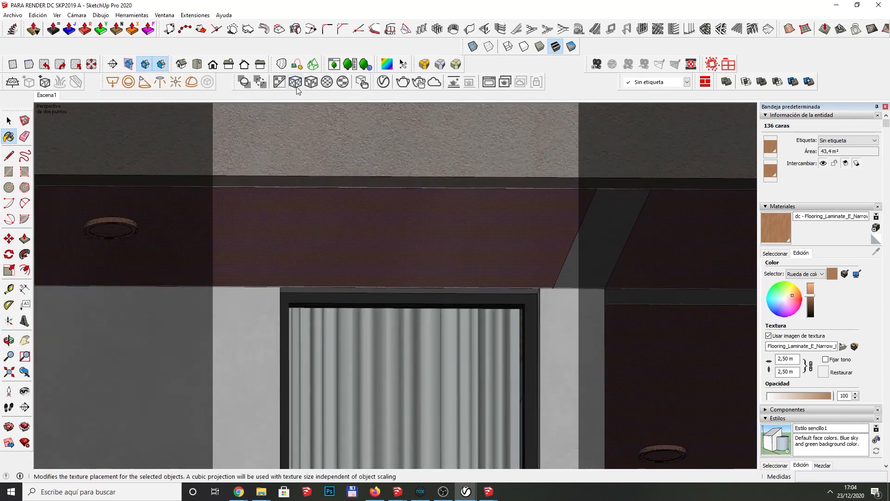
key("space")
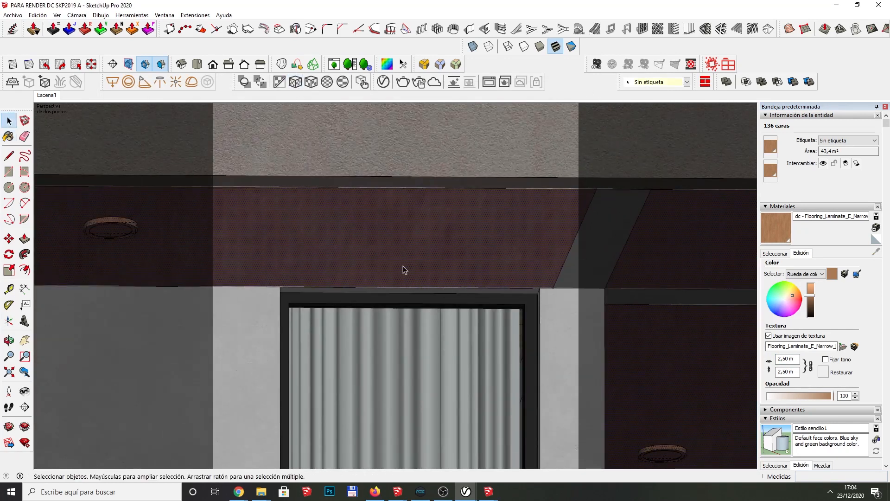
scroll(266, 264, "down", 3)
middle_click_drag(435, 277, 507, 227)
right_click(506, 227)
left_click(405, 205)
key("space")
double_click(392, 205)
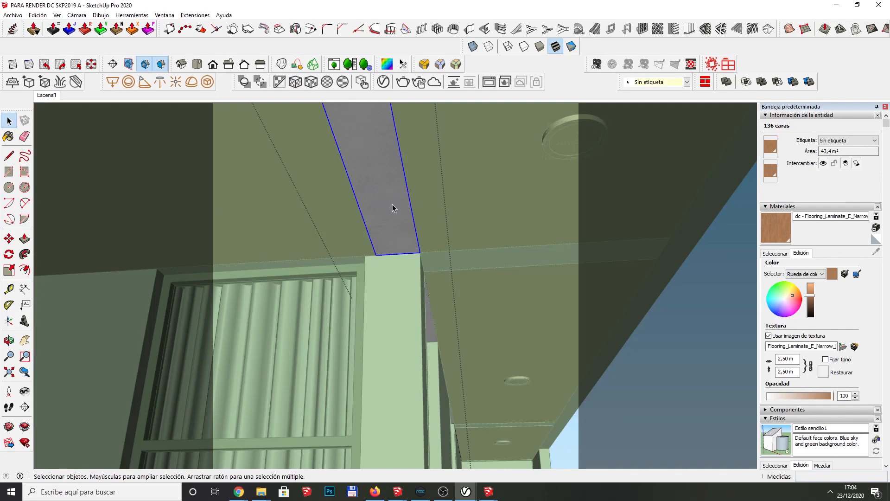
left_click(771, 233)
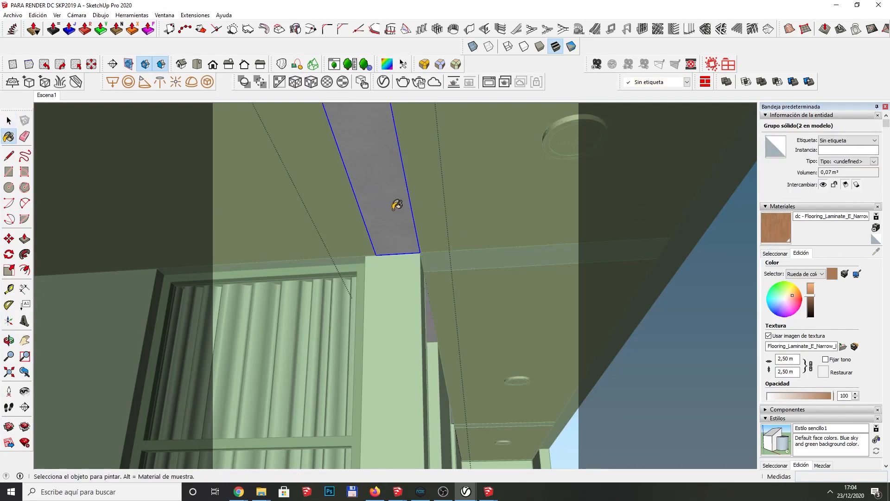
left_click(406, 216)
key("space")
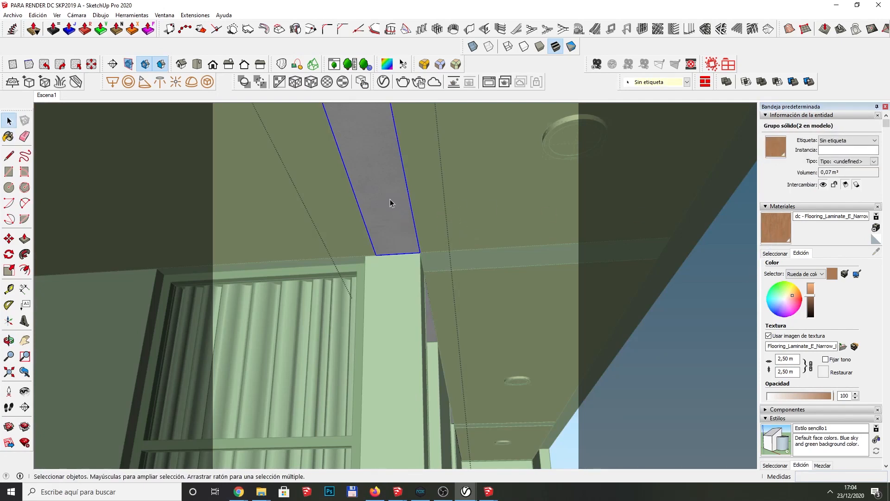
Step: Enter that strip group and paint all its inner faces directly with the laminate material
triple_click(391, 201)
key("b")
left_click(390, 200)
key("space")
left_click(480, 253)
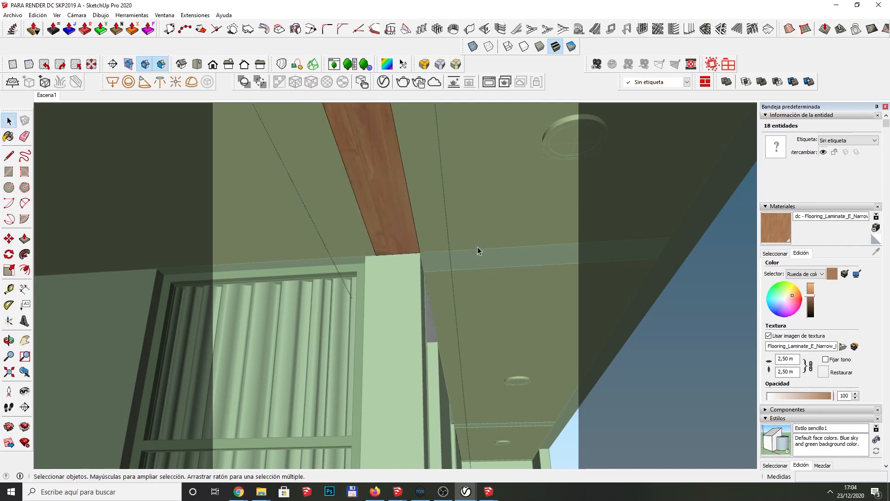
Step: Open the cross strip between the wall corner and the roof edge and paint all its faces with the laminate
double_click(481, 253)
triple_click(481, 256)
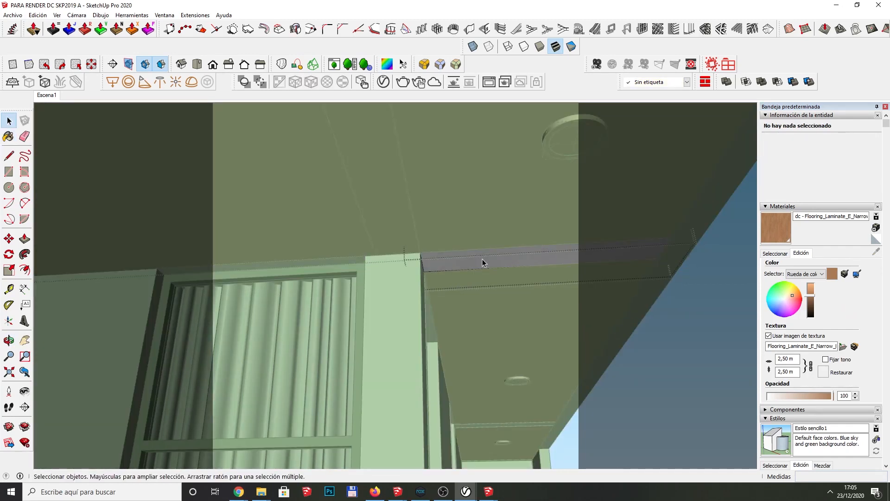
key("b")
left_click(483, 256)
key("space")
left_click(487, 267)
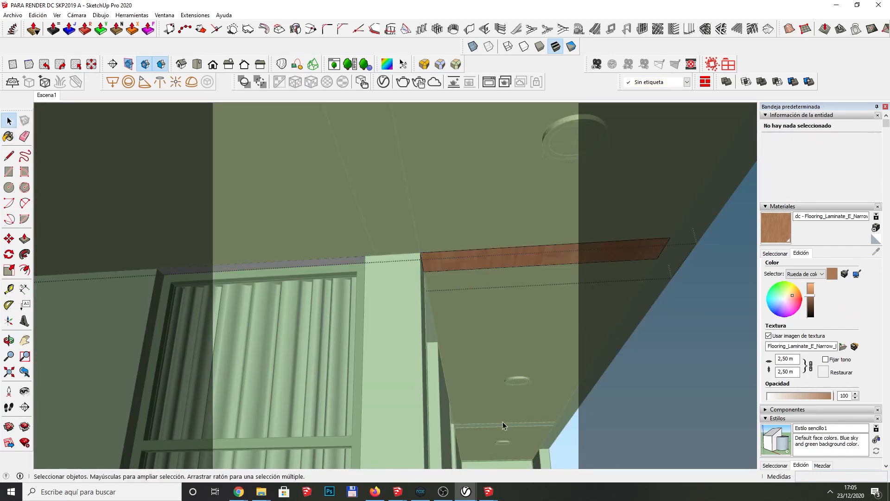
Step: Paint all faces of the far cross strip on the side soffit with the laminate and leave the group
scroll(502, 424, "up", 5)
double_click(493, 424)
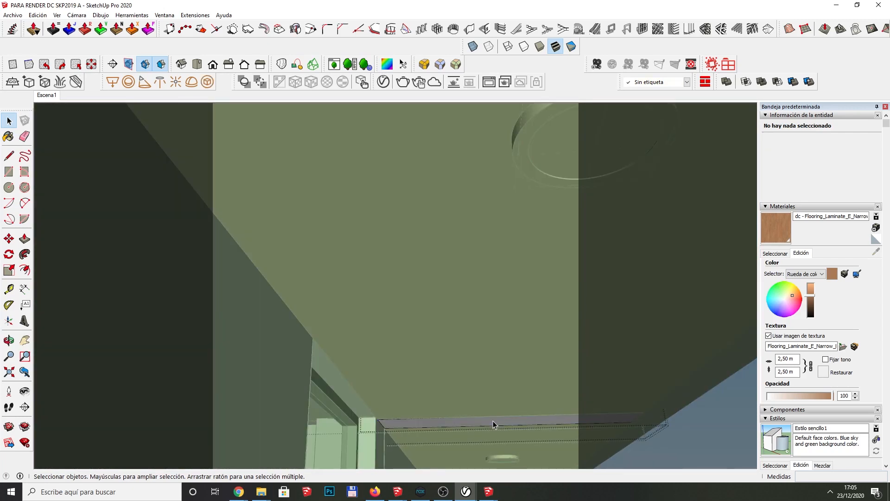
triple_click(493, 424)
key("b")
left_click(494, 421)
key("space")
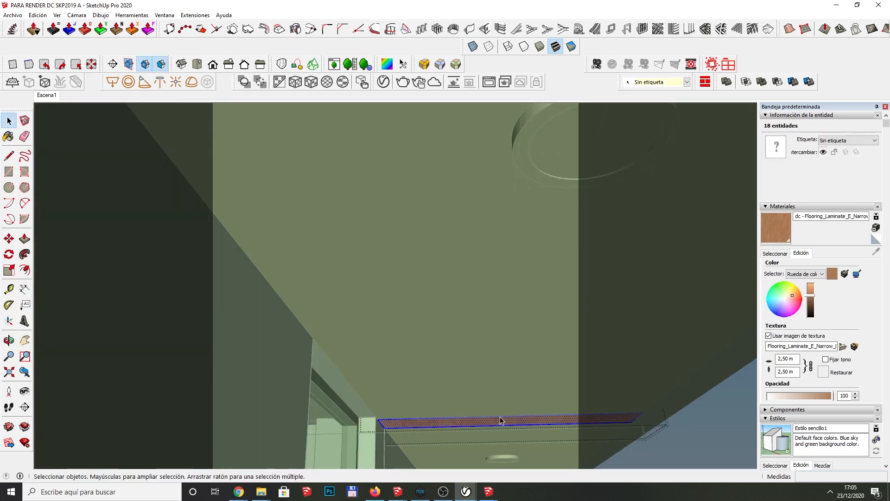
left_click(507, 410)
left_click(585, 303)
Step: Inspect the laminate cladding across the upper soffit and around its recessed downlights
scroll(478, 302, "down", 5)
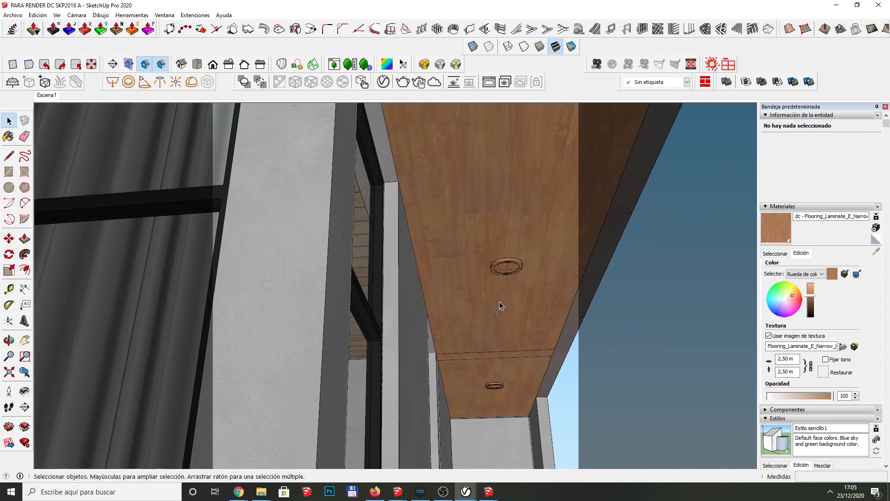
scroll(509, 269, "down", 10)
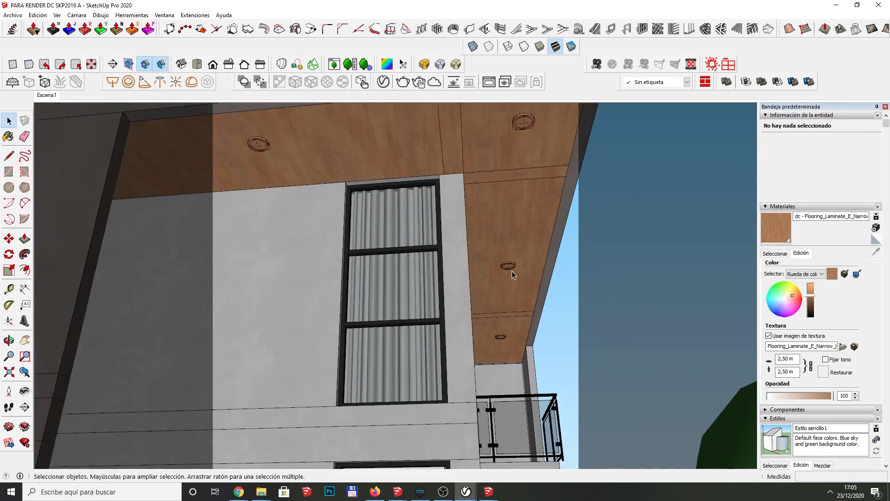
scroll(566, 125, "up", 6)
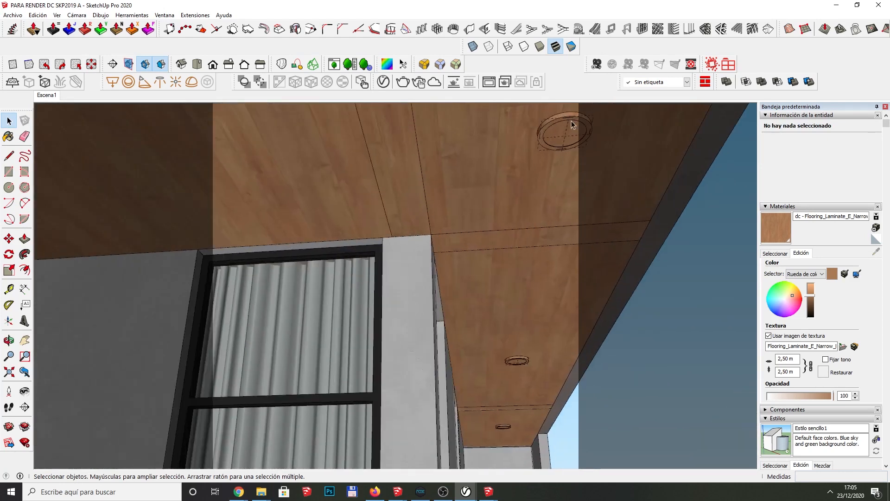
scroll(577, 125, "up", 4)
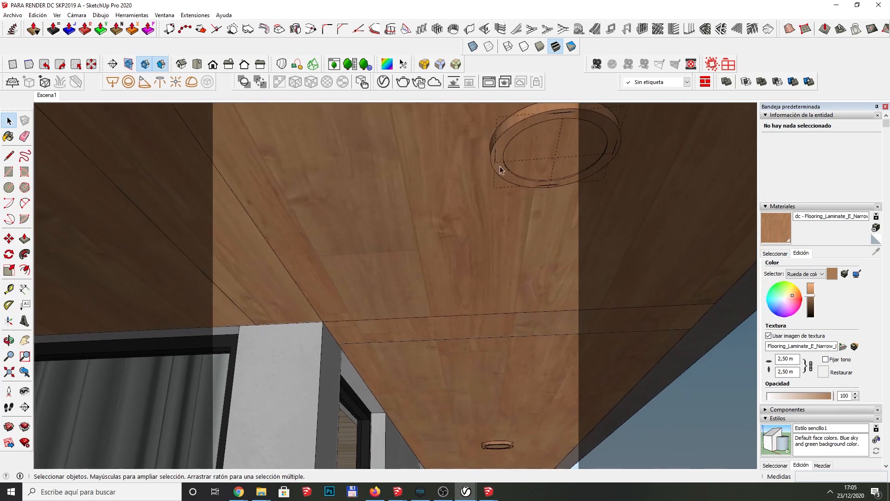
scroll(486, 177, "down", 5)
scroll(491, 208, "down", 2)
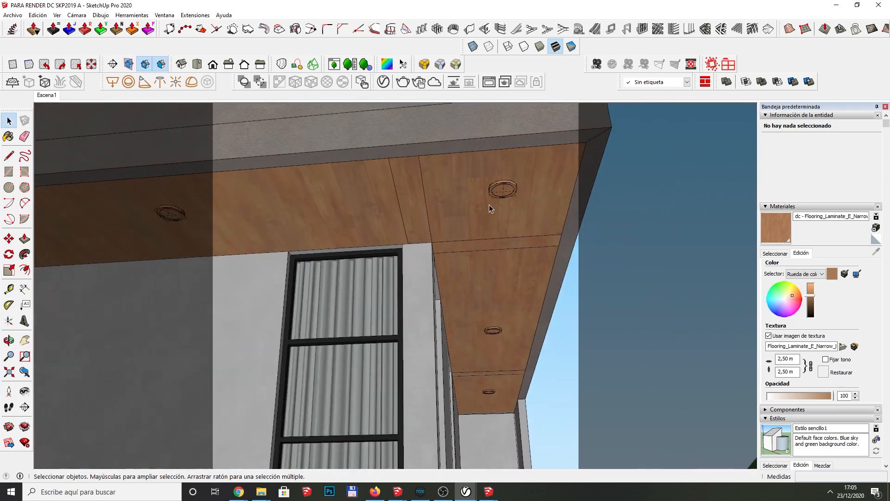
scroll(502, 190, "up", 5)
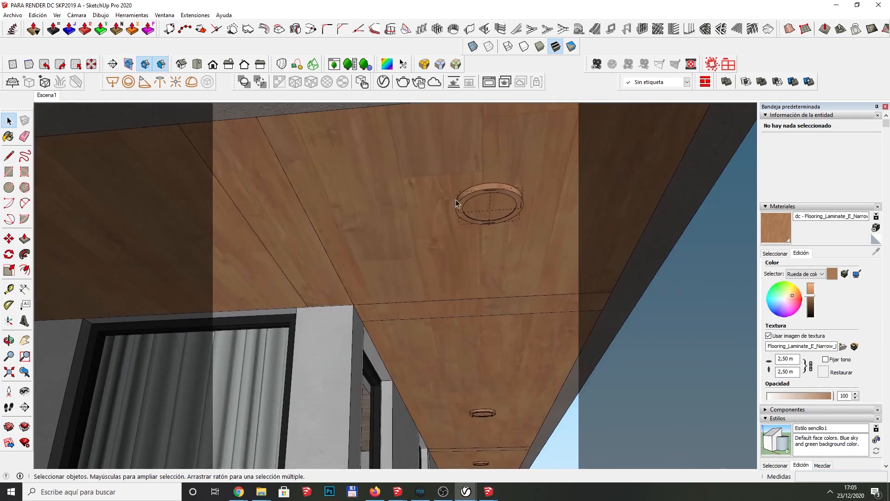
double_click(384, 215)
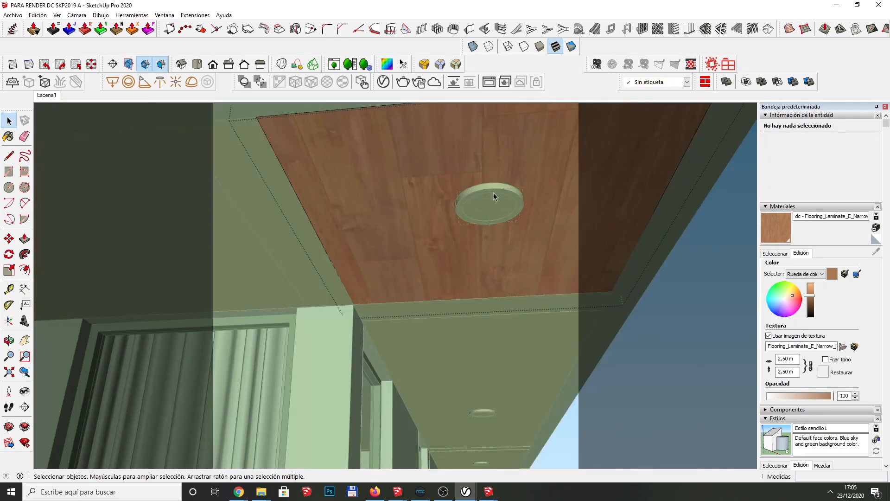
double_click(370, 211)
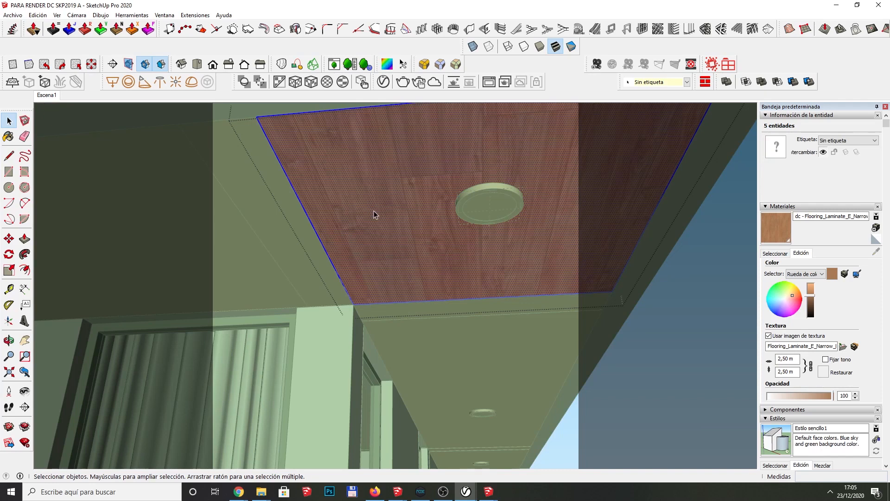
left_click(385, 209)
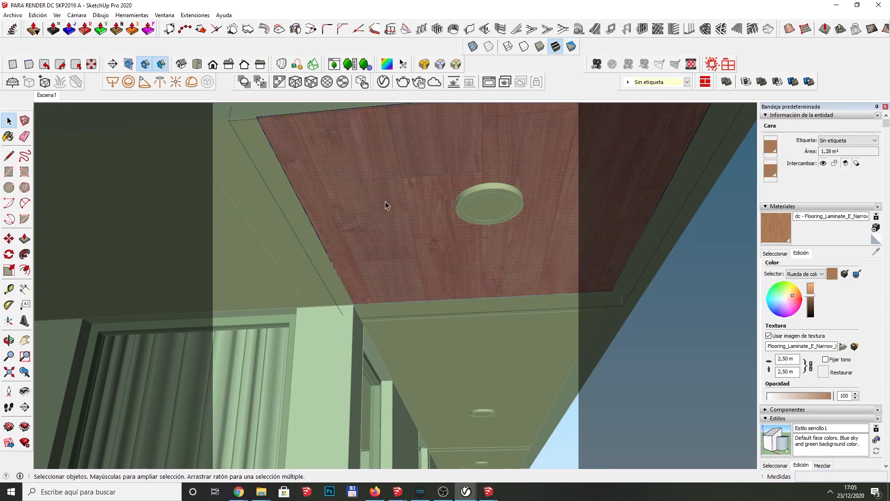
right_click(386, 207)
mouse_move(432, 324)
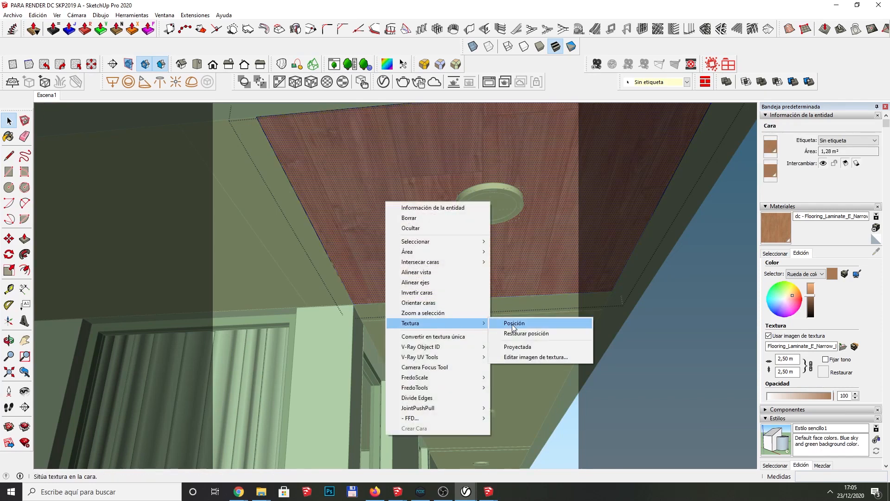
left_click(303, 164)
key("Escape")
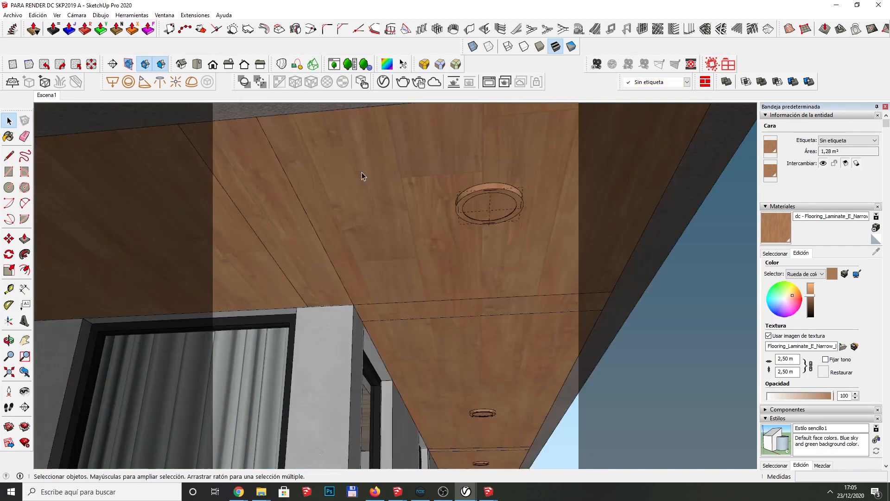
Step: Sample the dc - Metal - Hierro material from the dark window frame beside the roof soffit
scroll(417, 218, "down", 5)
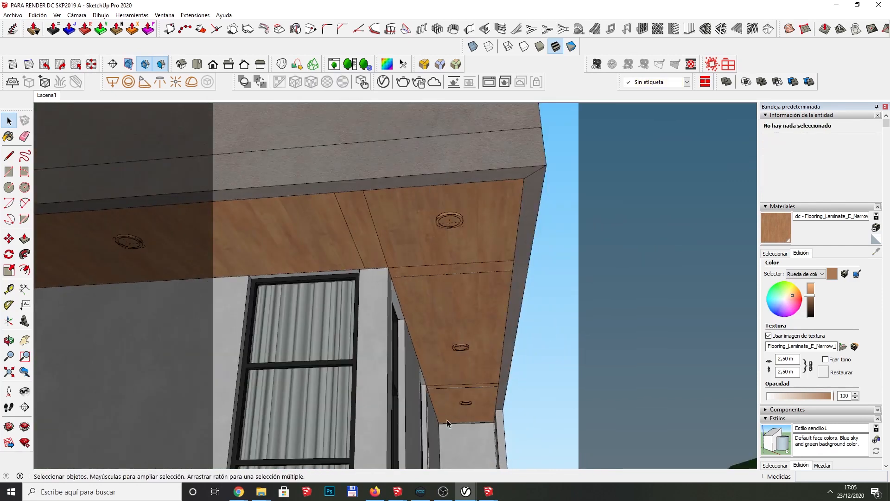
scroll(466, 218, "up", 6)
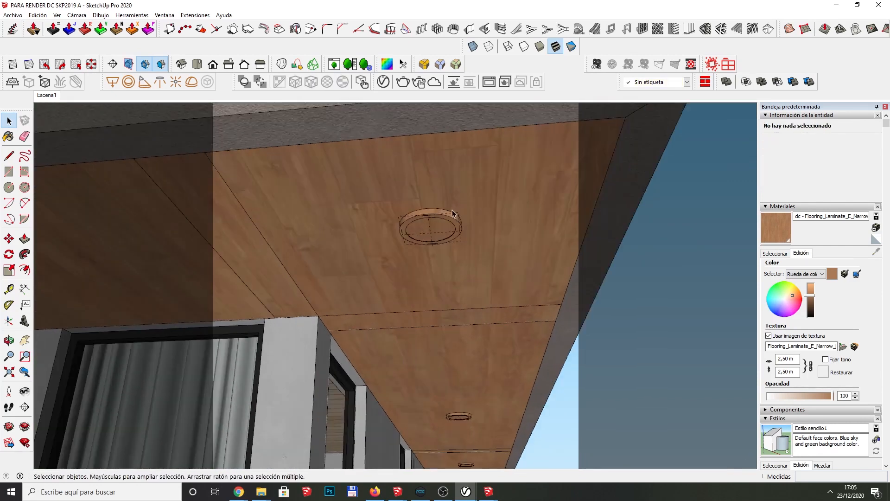
left_click(383, 82)
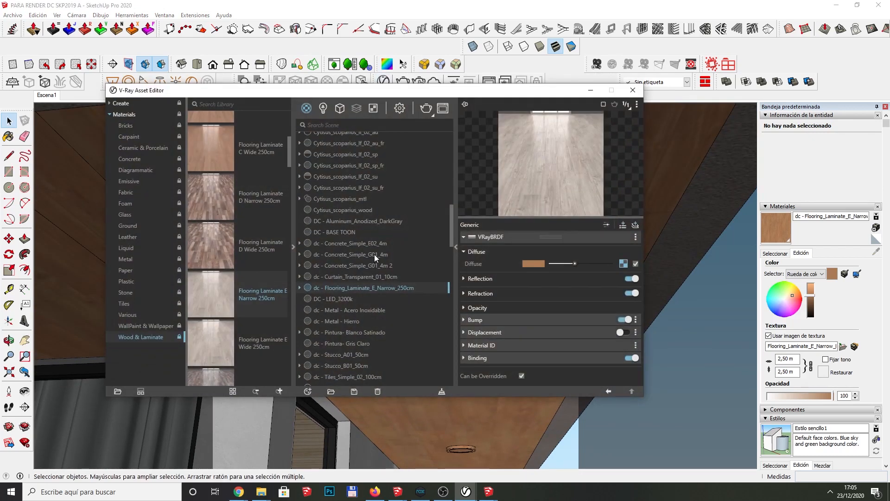
left_click(780, 253)
left_click(876, 251)
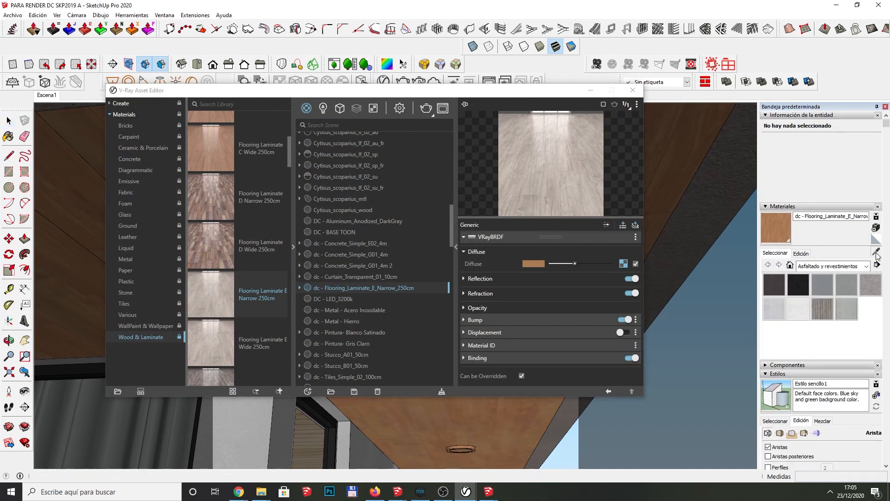
left_click(325, 417)
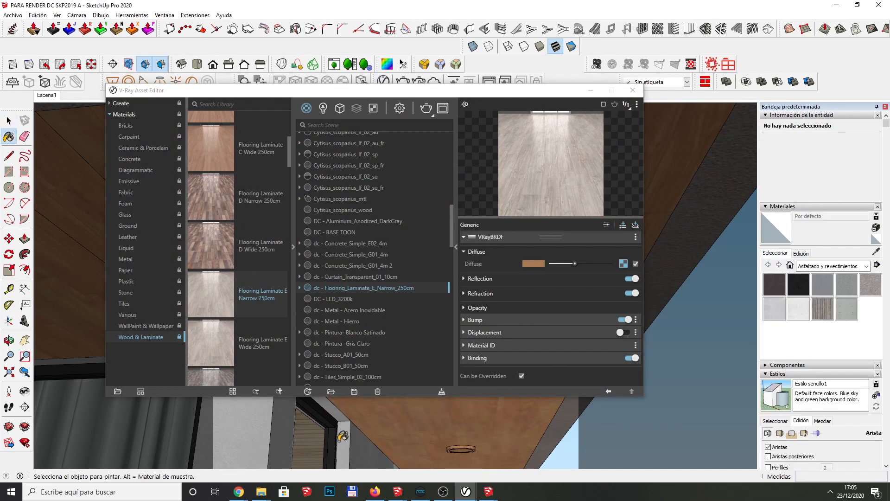
left_click(334, 423, "alt")
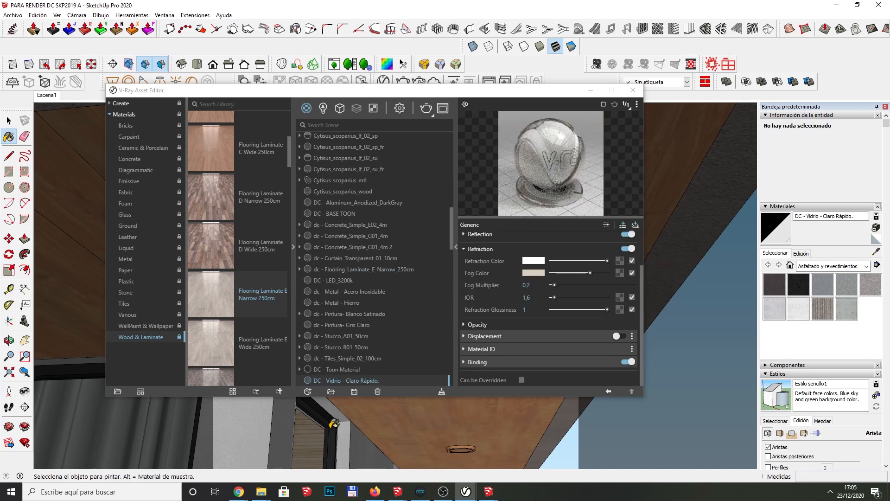
scroll(336, 419, "up", 5)
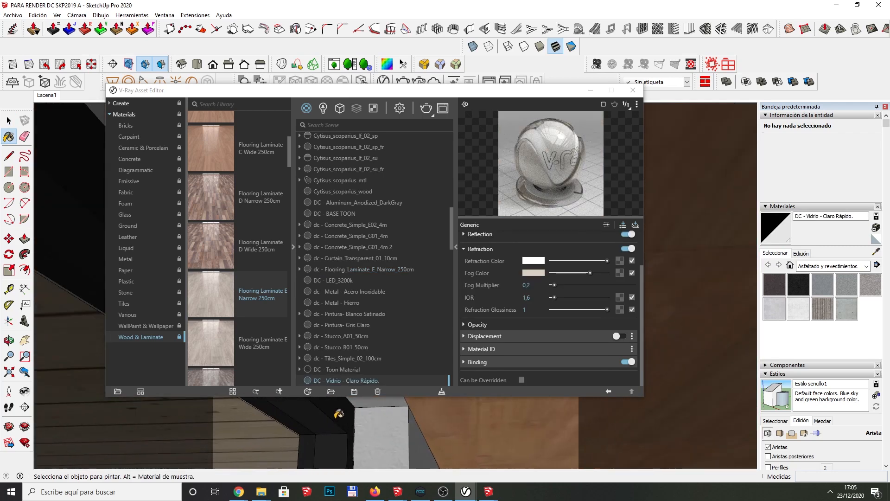
left_click(351, 413, "alt")
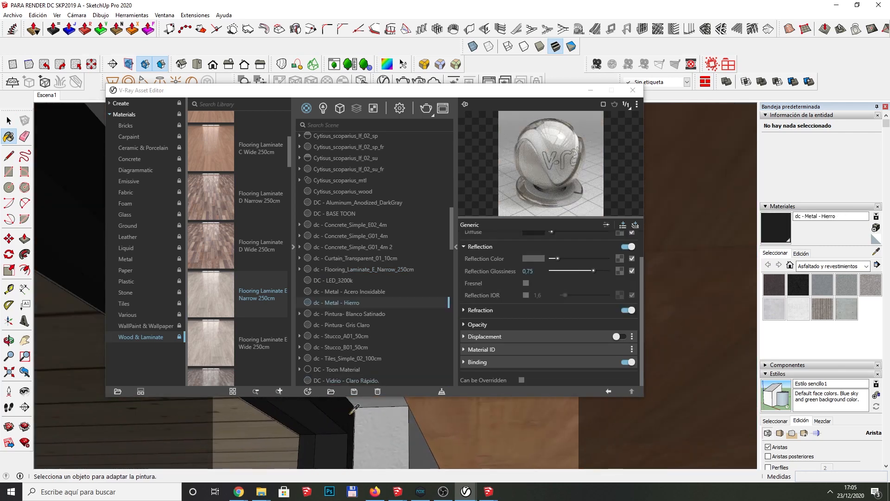
left_click(356, 303)
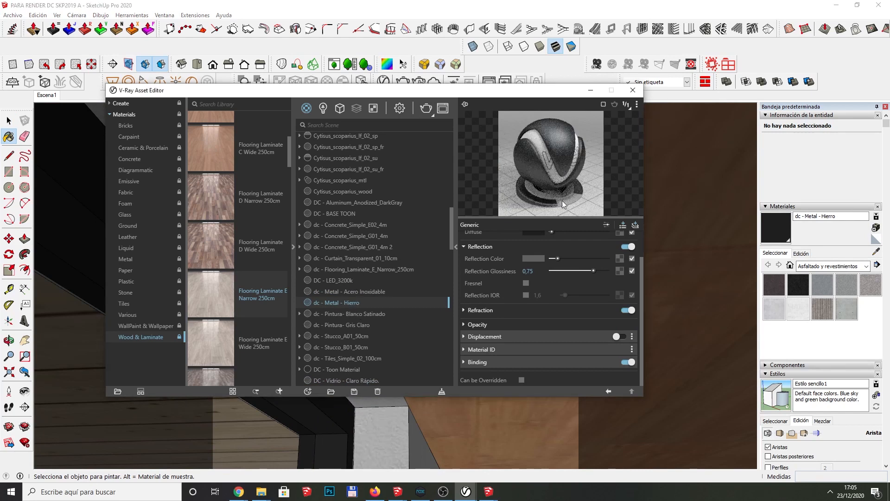
left_click(590, 90)
Step: Open the recessed downlight in the soffit corner and paint its outer ring with dc - Metal - Hierro
scroll(406, 297, "down", 3)
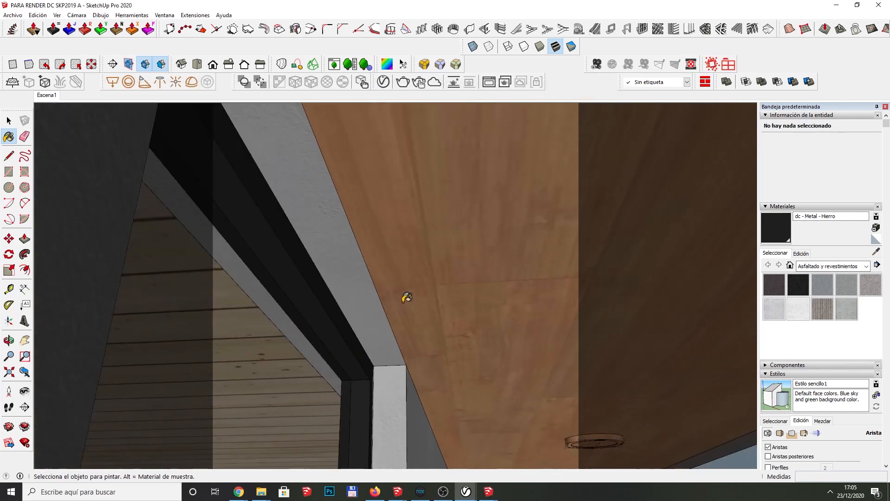
scroll(406, 298, "down", 5)
key("space")
scroll(497, 121, "up", 4)
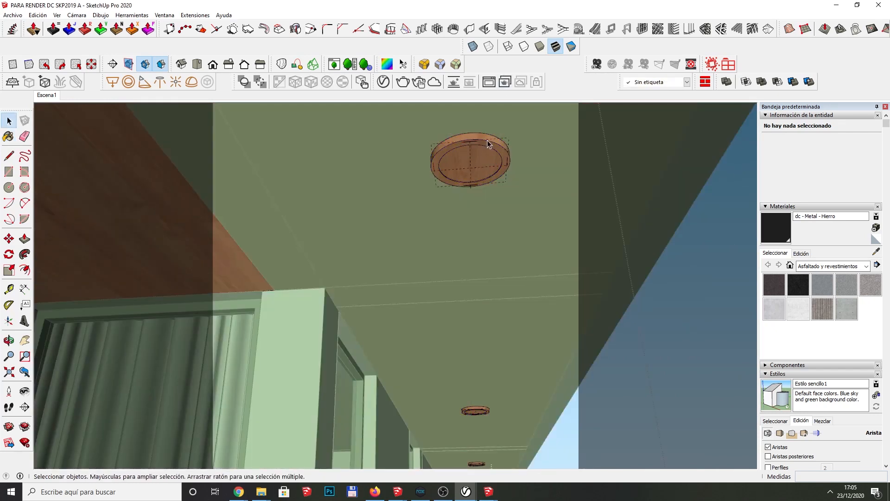
double_click(488, 144)
left_click(492, 144)
double_click(491, 144)
left_click(496, 143)
key("ctrl+a")
key("b")
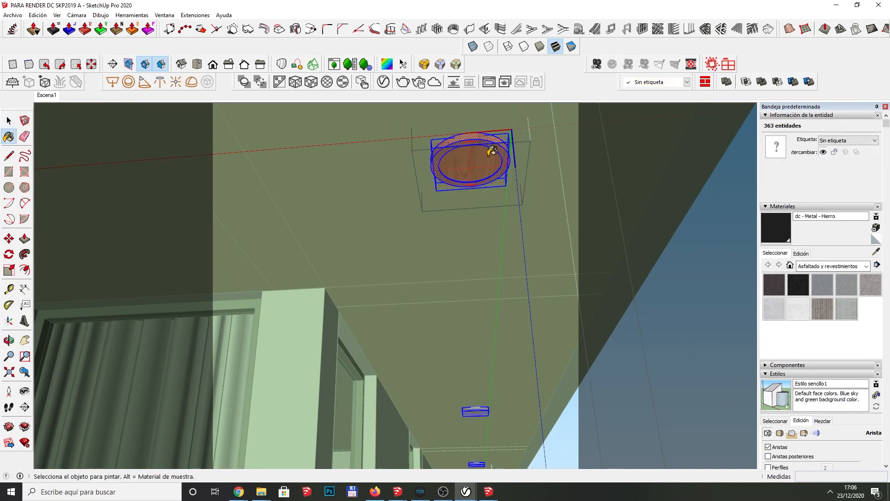
left_click(489, 154)
key("space")
key("Escape")
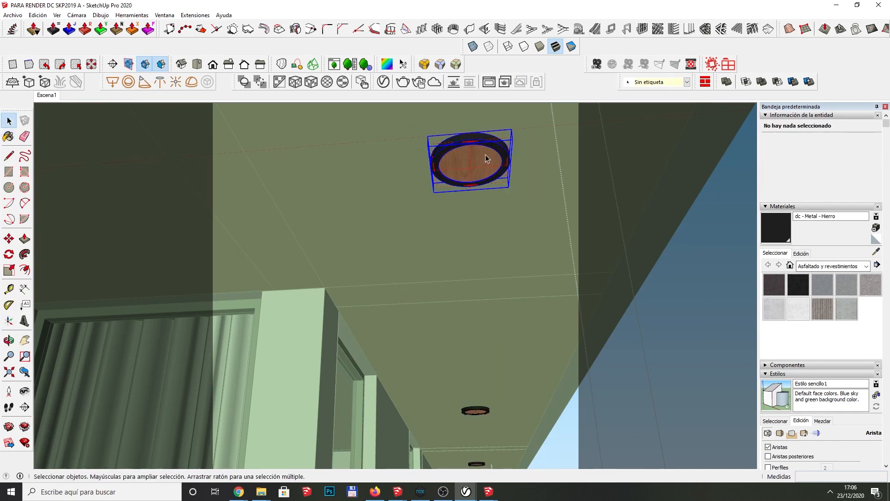
Step: Open the downlight's inner disc group and paint its faces with the emissive DC - LED_3200k material
double_click(485, 156)
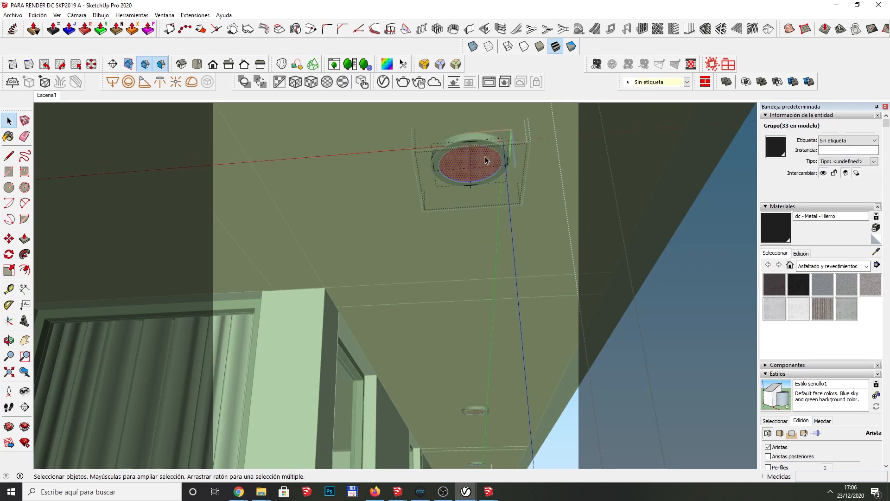
left_click(383, 82)
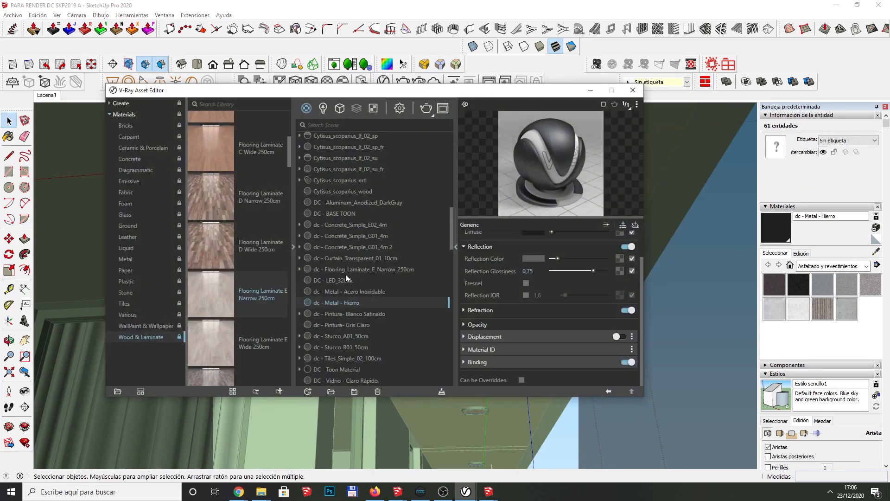
scroll(391, 241, "down", 2)
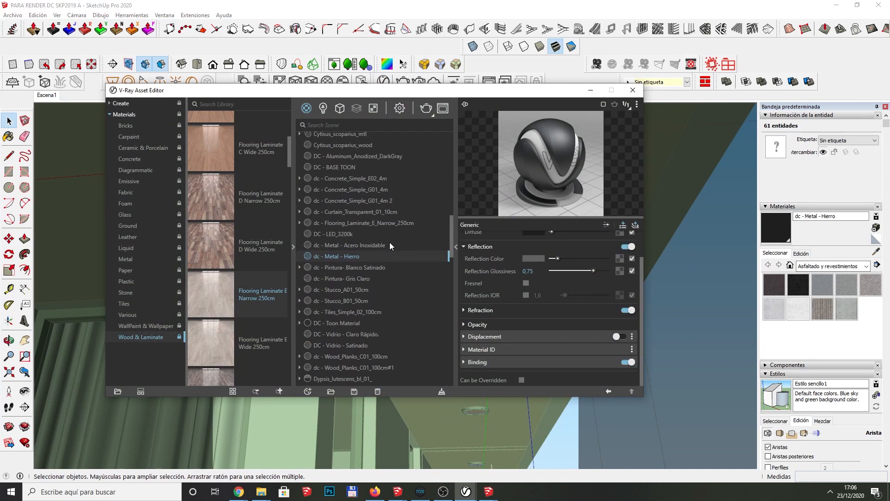
left_click(346, 237)
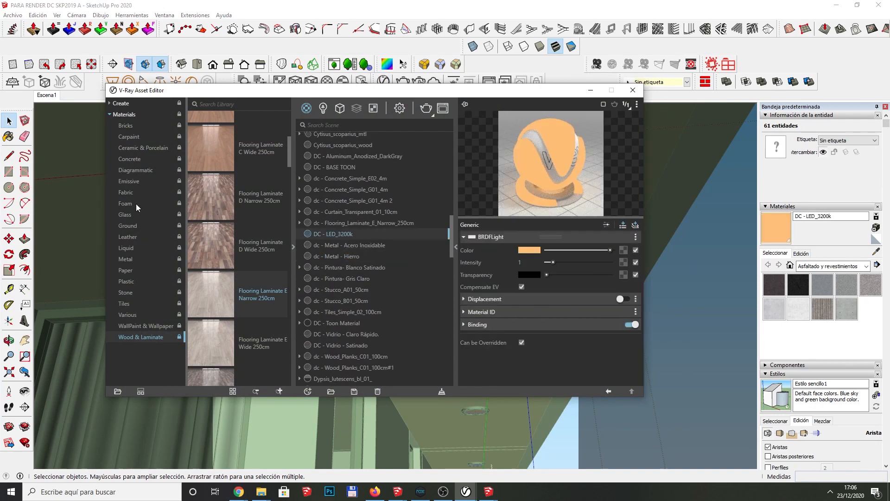
left_click(131, 181)
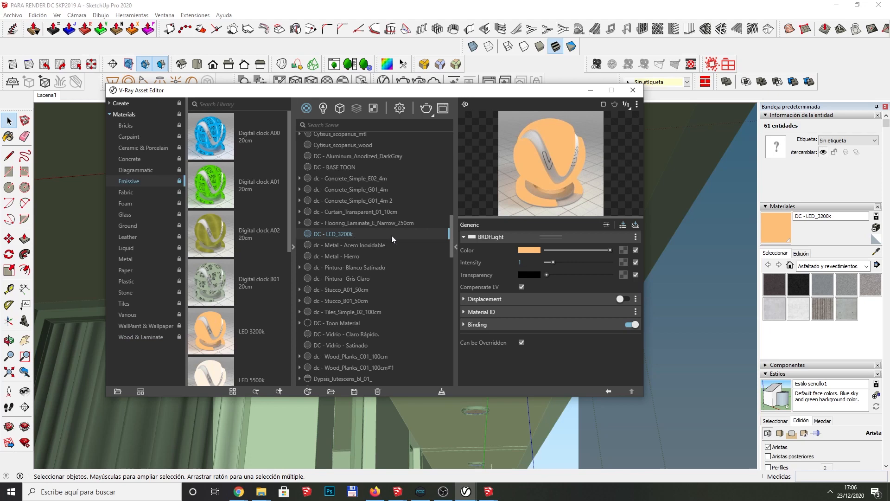
left_click(590, 90)
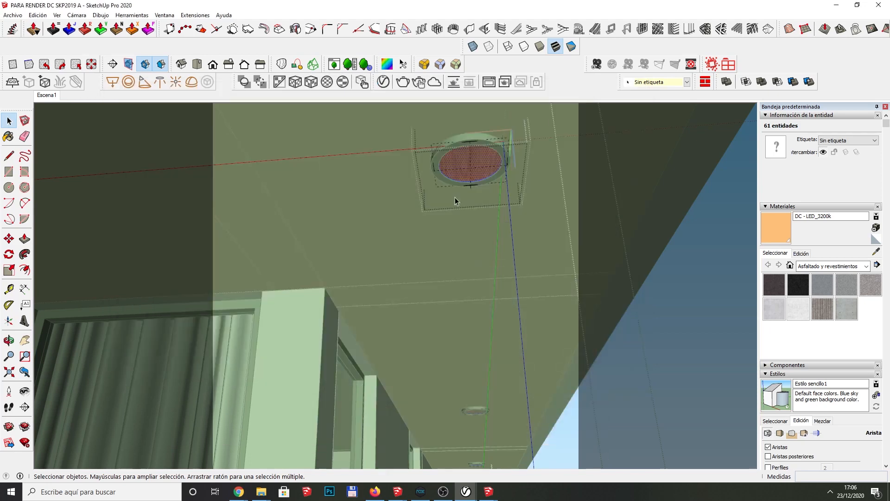
key("b")
left_click(485, 156)
key("space")
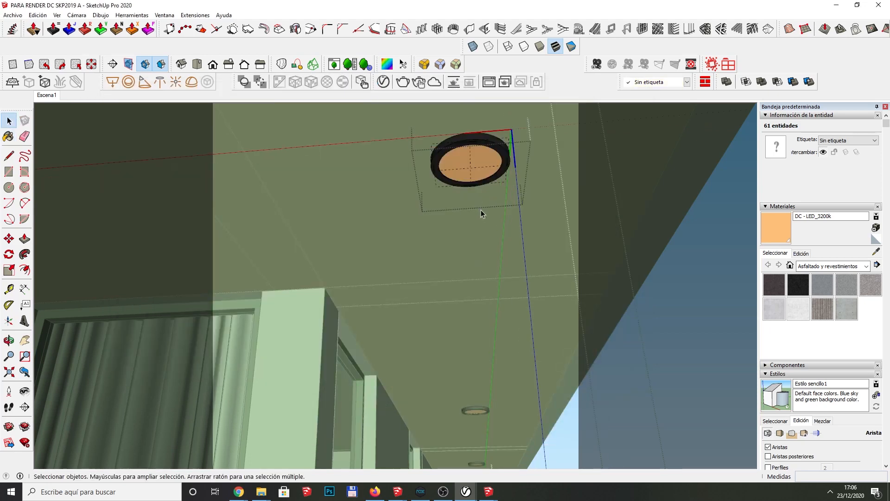
left_click(480, 210)
Step: Leave the downlight close-up and restore the saved Escena1 camera view
scroll(561, 220, "down", 2)
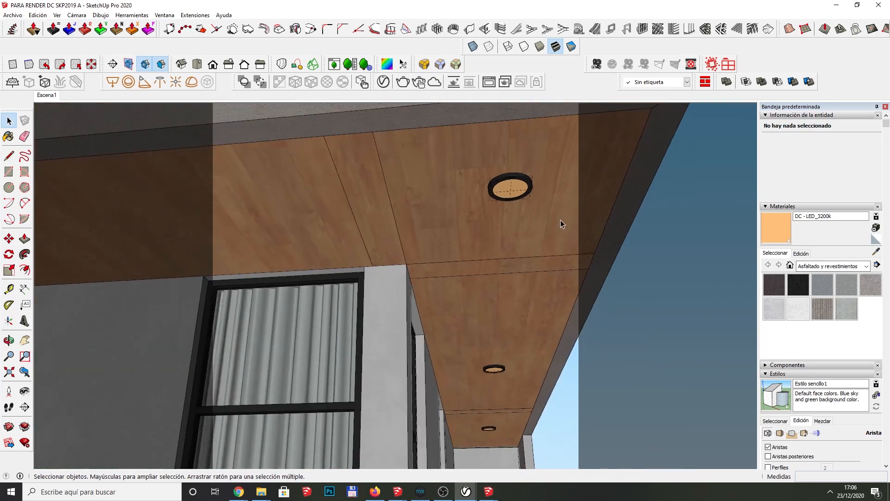
scroll(561, 220, "down", 3)
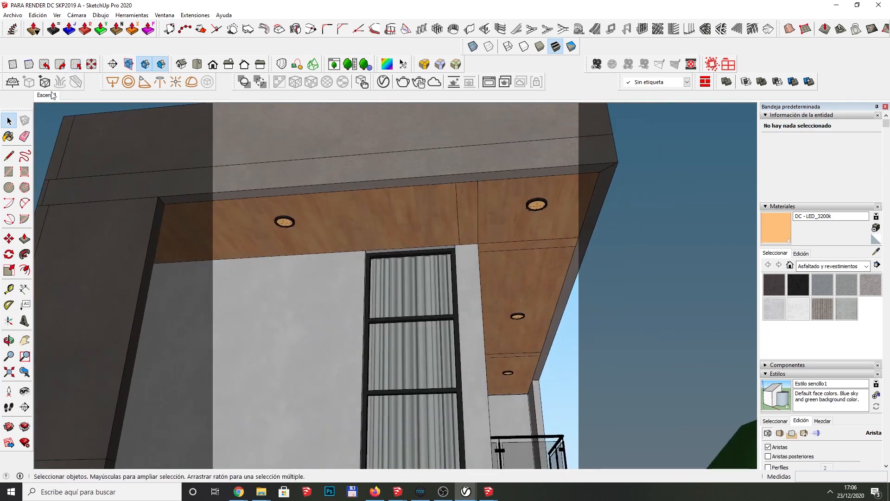
left_click(51, 95)
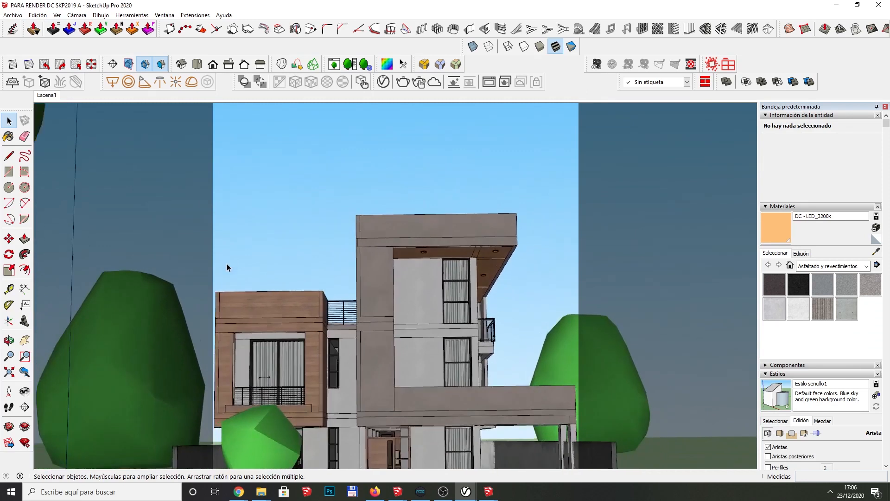
Step: Open the V-Ray render settings and set the quality noise limit to 0,01
left_click(383, 82)
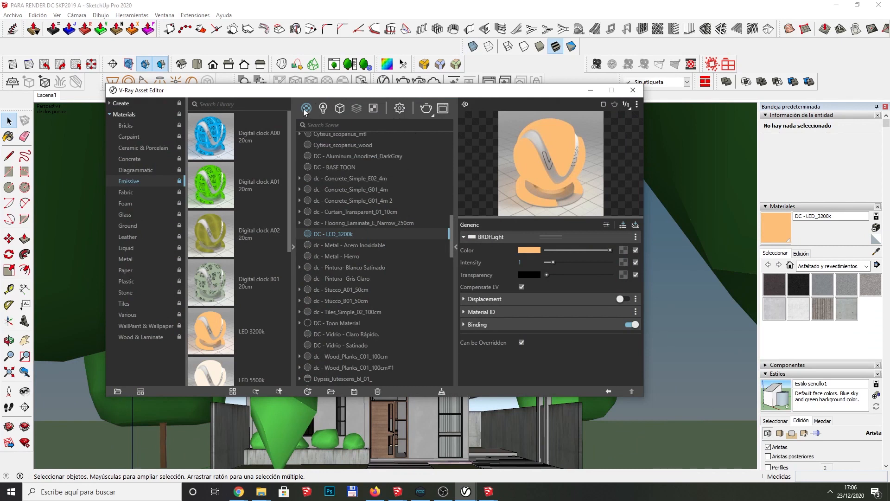
left_click(399, 110)
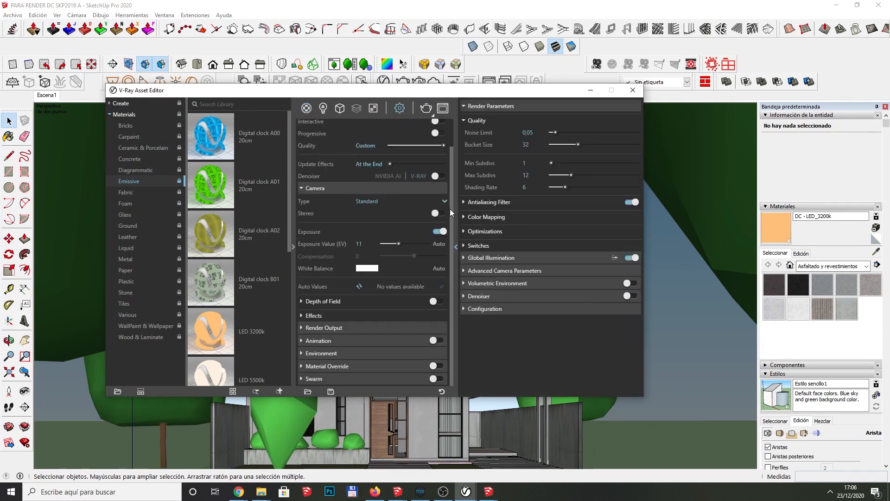
left_click_drag(450, 202, 452, 172)
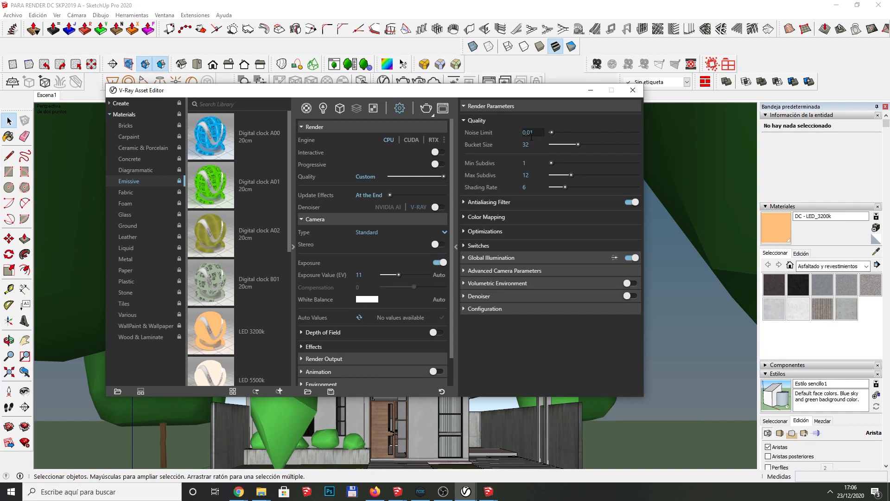
Step: Set the Light Cache subdivisions to 800 in the Global Illumination settings
left_click(466, 258)
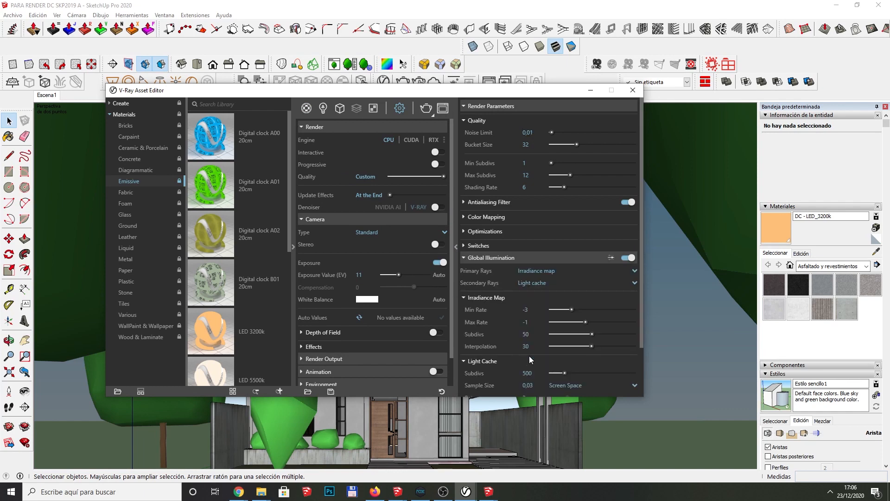
left_click(527, 373)
type("800")
key("Return")
left_click_drag(639, 310, 641, 365)
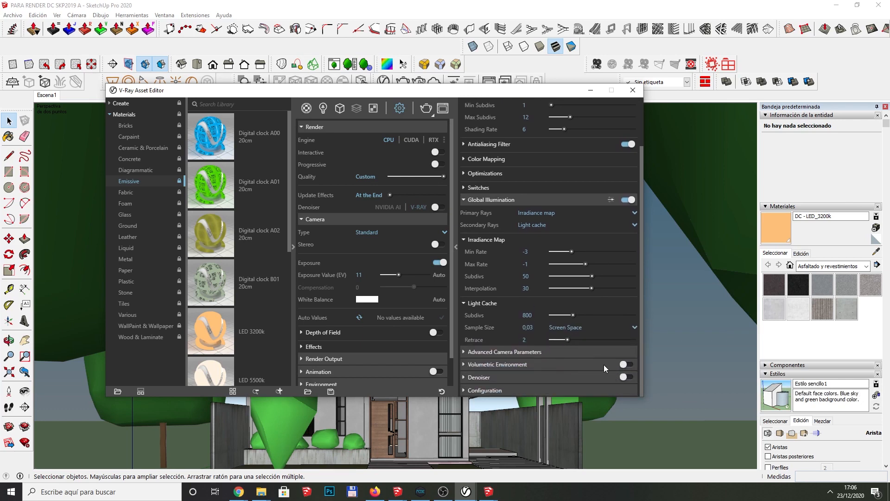
Step: Expand the render denoiser settings and enable the denoiser
left_click(482, 377)
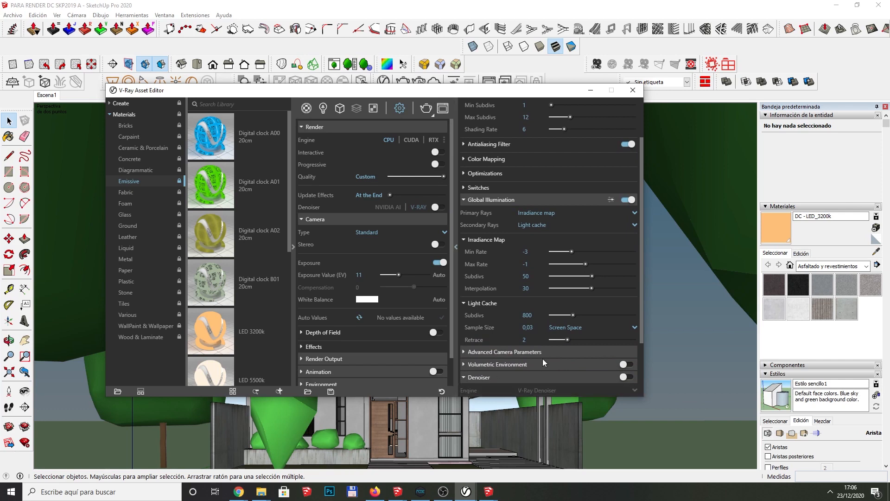
scroll(543, 357, "down", 2)
left_click(626, 301)
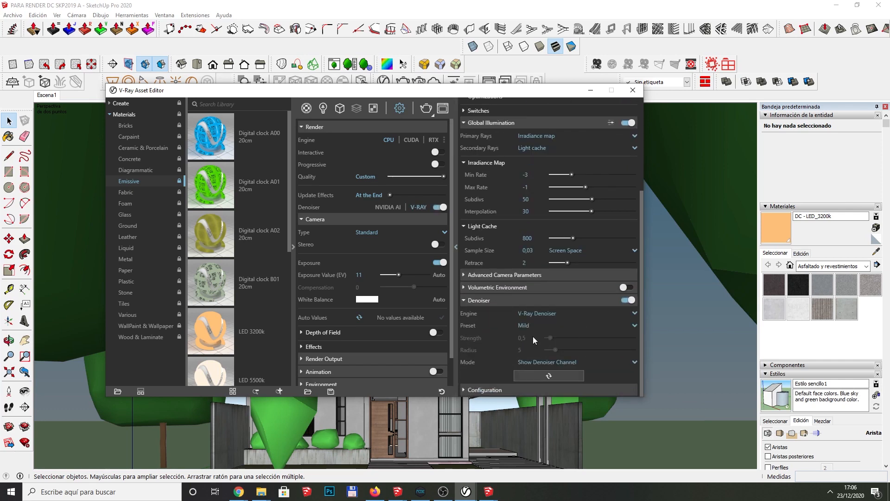
Step: Choose the Mild denoiser preset and set the square render output's image width to 1080
left_click(528, 325)
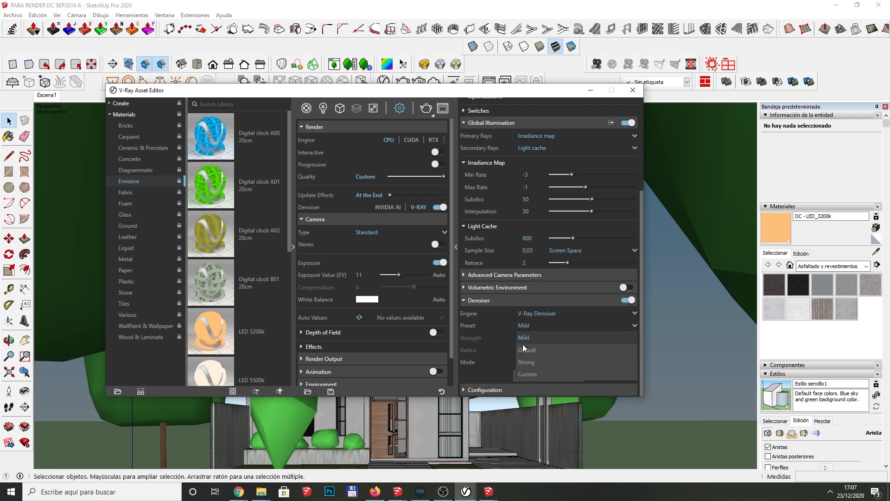
left_click(526, 339)
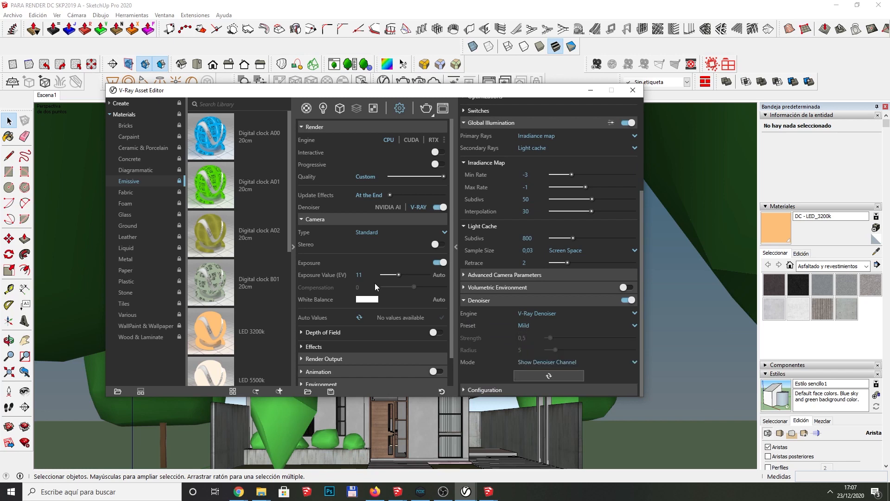
left_click(301, 219)
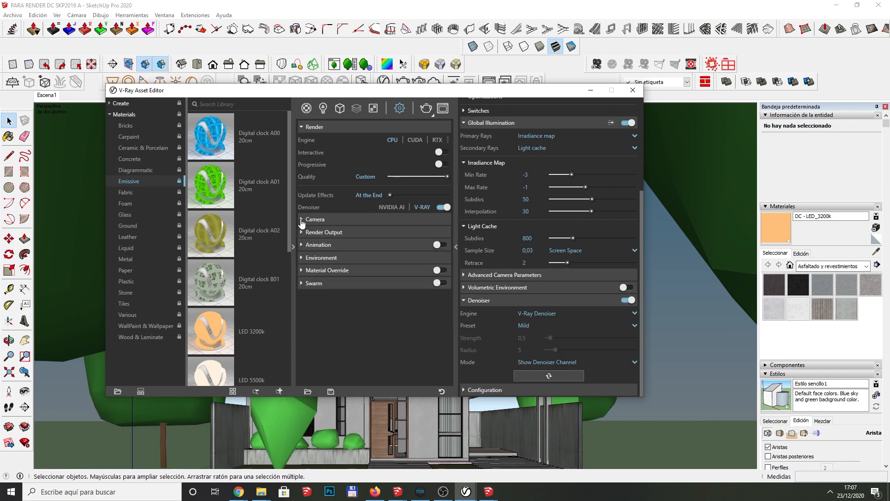
left_click(303, 232)
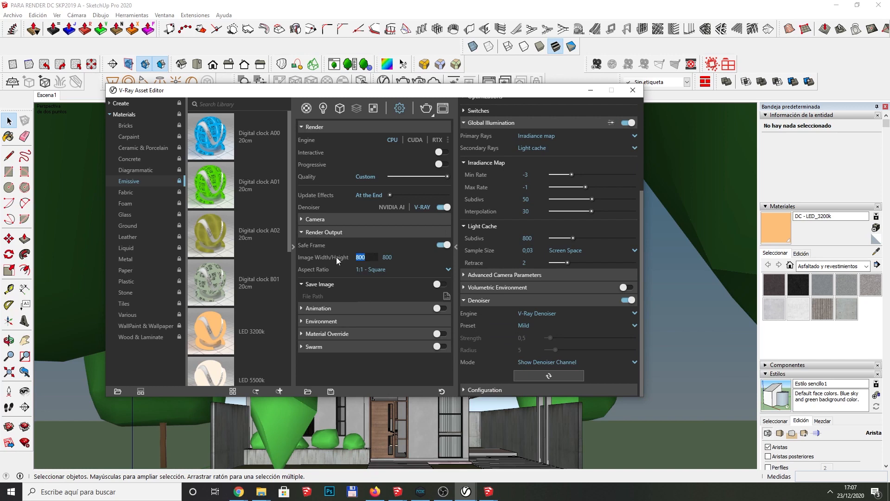
type("1080")
key("Return")
Step: Open the V-Ray frame buffer, start the final render and reposition the frame buffer window
left_click(357, 109)
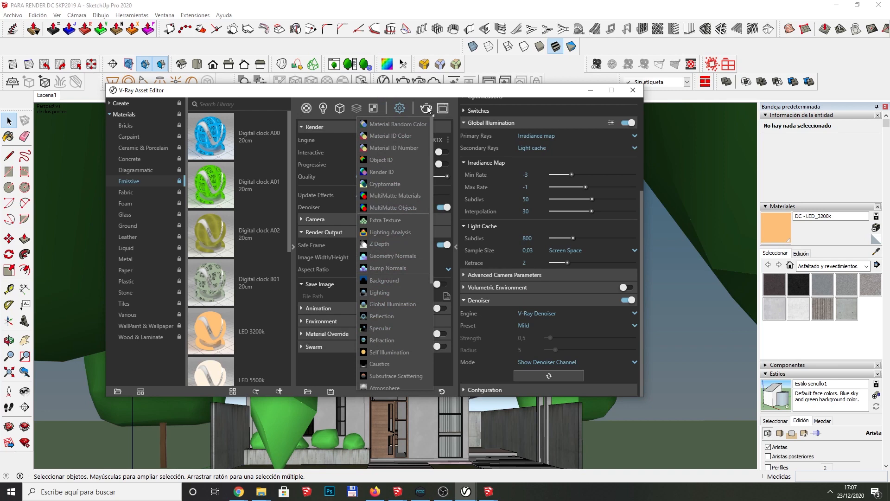
left_click(443, 108)
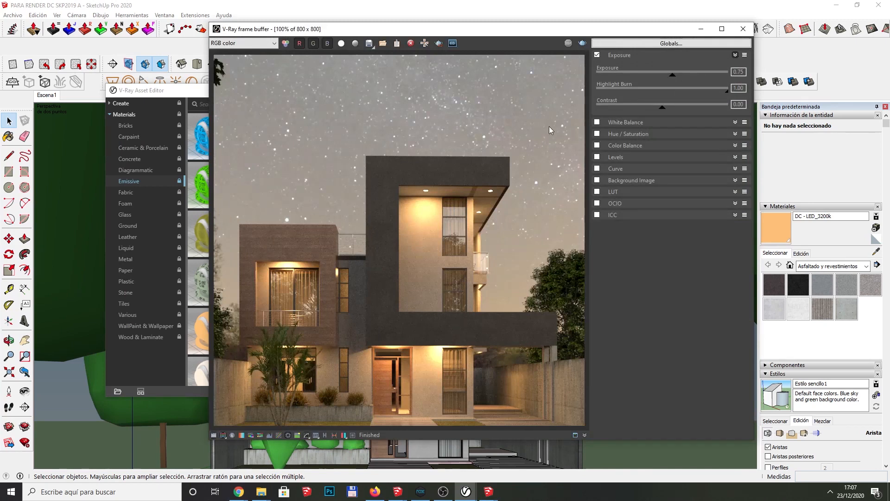
left_click(583, 43)
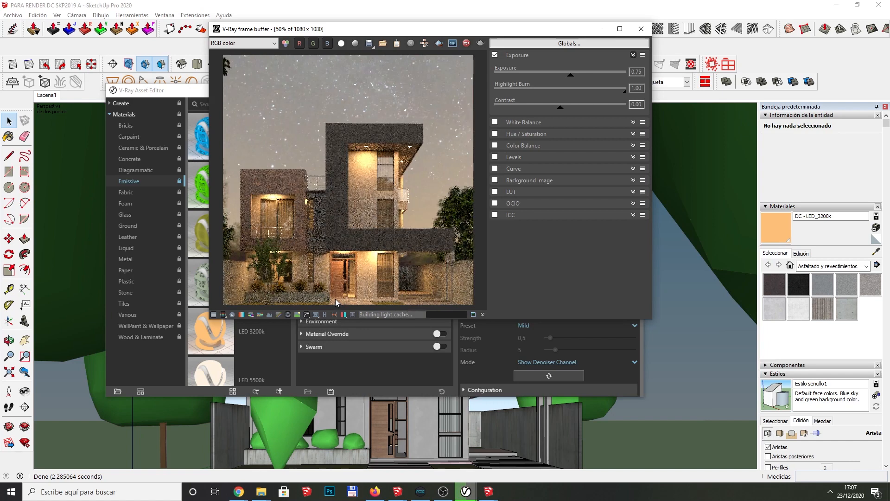
left_click_drag(389, 29, 381, 89)
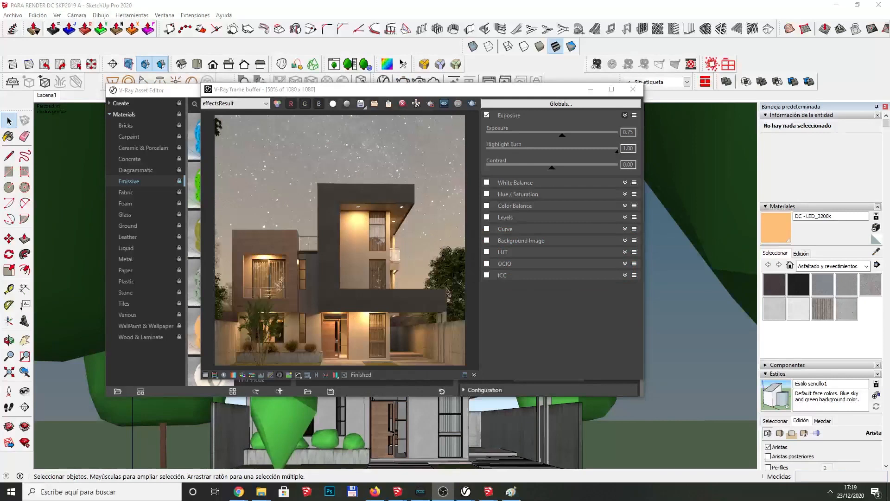
Step: Maximize the frame buffer, mark the overexposed areas of the render and lower the Highlight Burn to 0.00
left_click(611, 89)
scroll(321, 303, "up", 1)
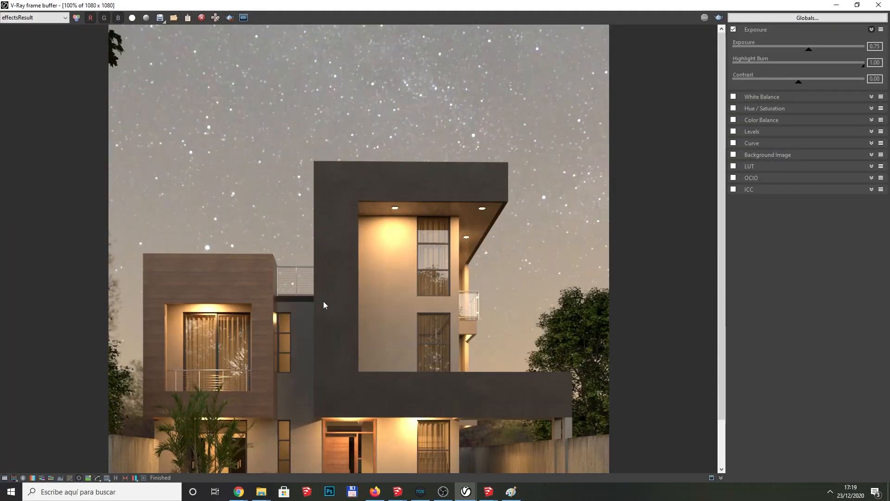
middle_click_drag(379, 307, 379, 201)
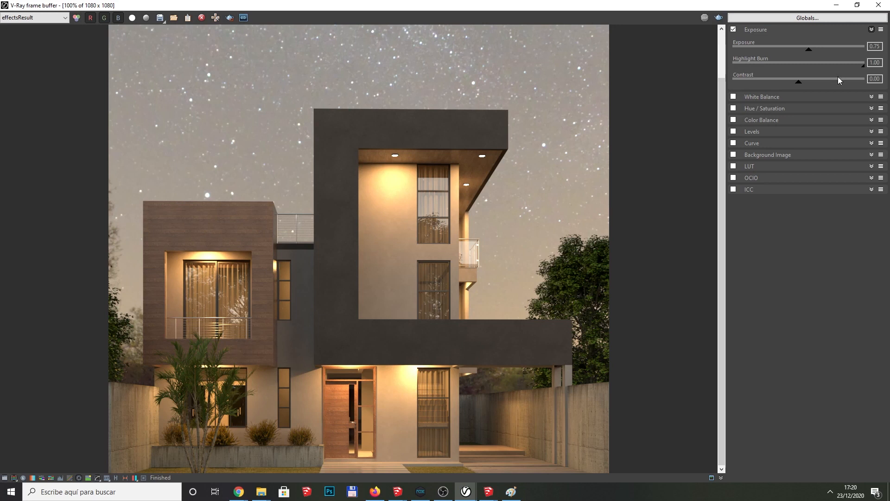
left_click(14, 477)
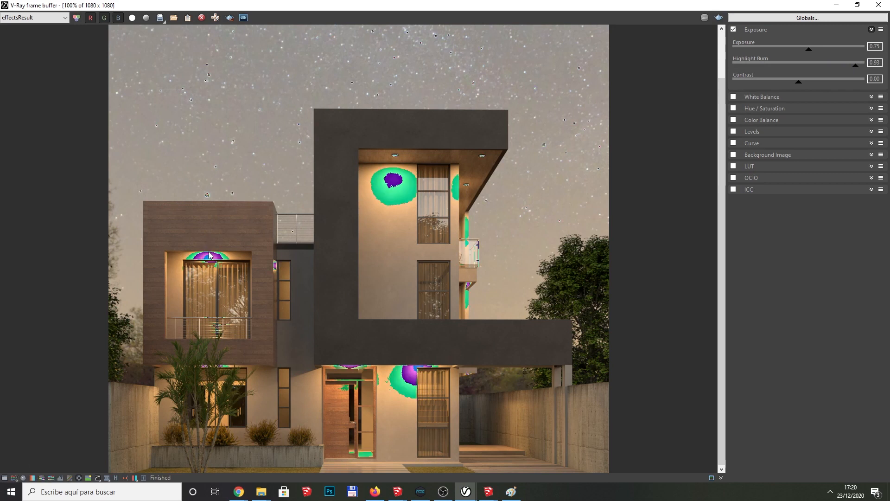
left_click_drag(856, 66, 707, 68)
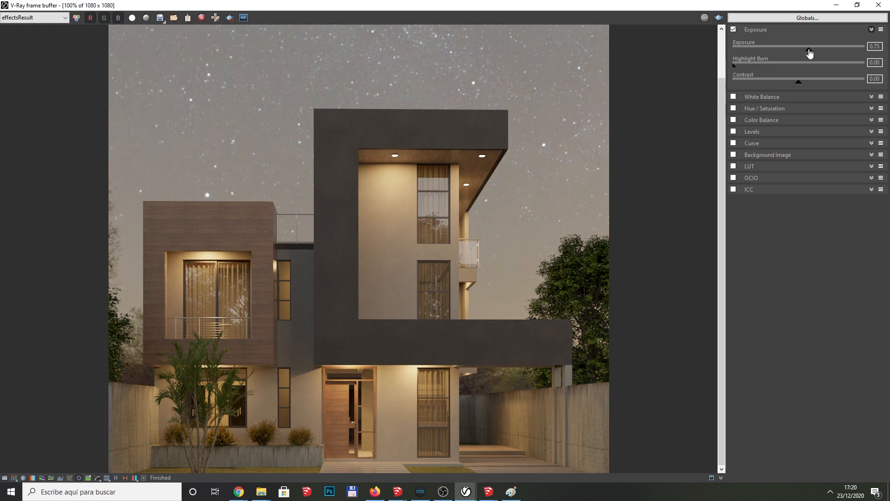
Step: Raise the render's exposure to 1.49 and its contrast to 0.16
left_click_drag(810, 54, 820, 55)
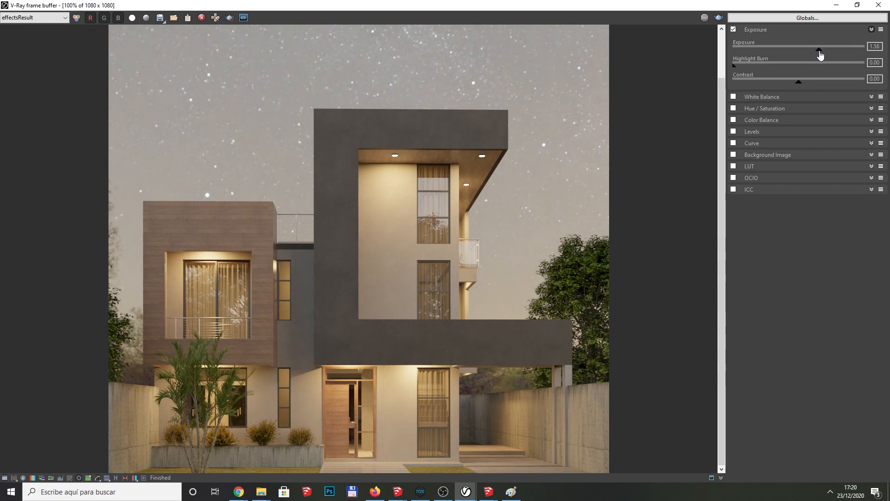
left_click_drag(820, 56, 819, 55)
left_click_drag(797, 88, 808, 88)
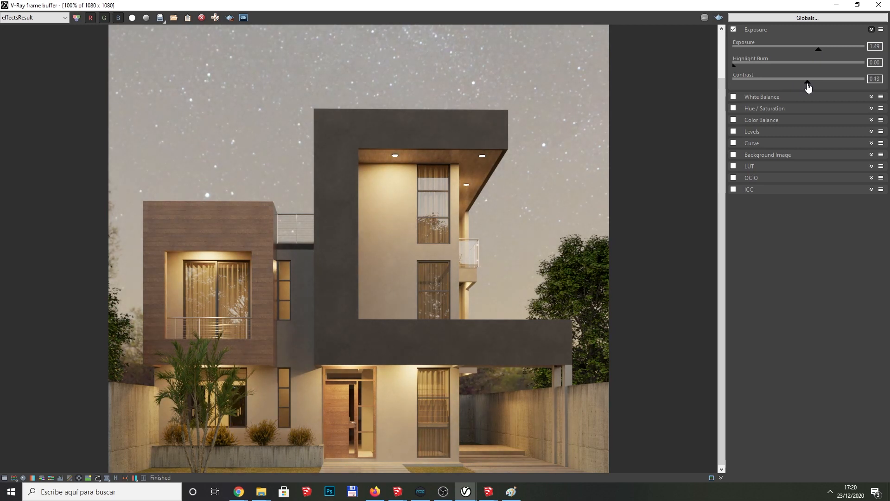
left_click_drag(808, 88, 810, 88)
Step: Enable the White Balance correction and set its temperature to 4500
left_click(870, 97)
left_click(733, 96)
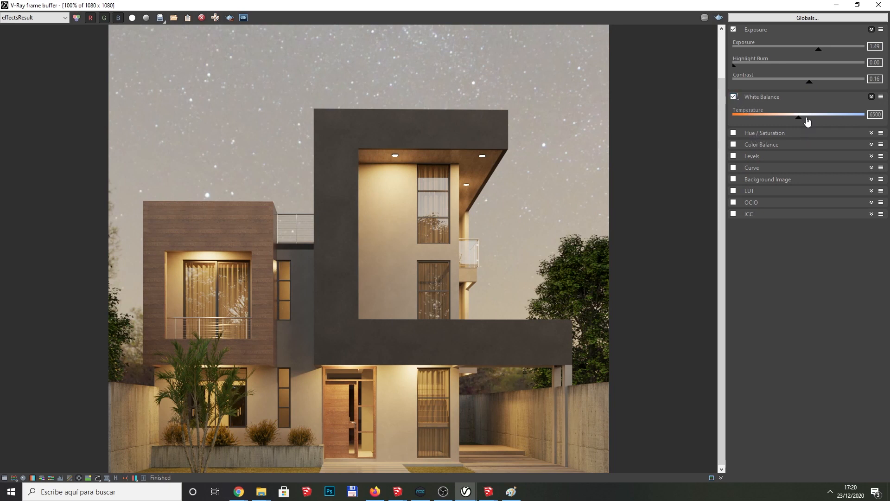
left_click_drag(800, 121, 761, 123)
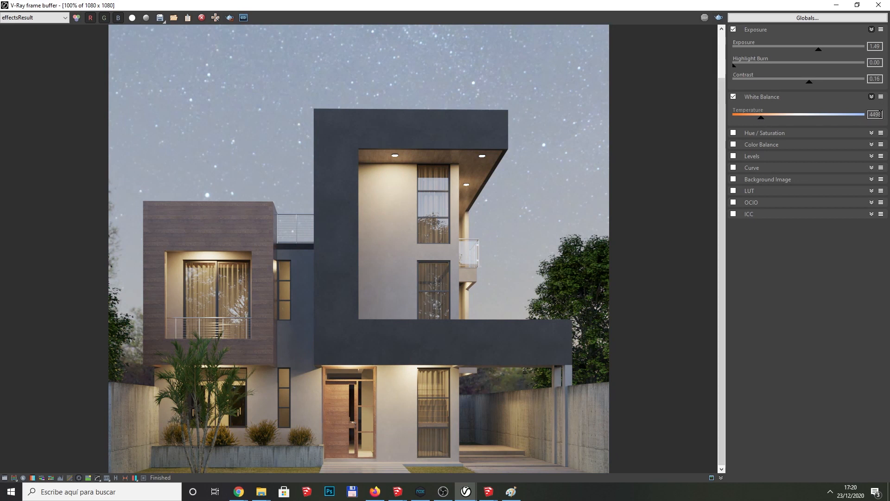
left_click_drag(881, 115, 865, 121)
type("4500")
Step: Enable the Hue / Saturation correction with saturation at -0.18 and raise the exposure correction's contrast to 0.19
left_click(872, 134)
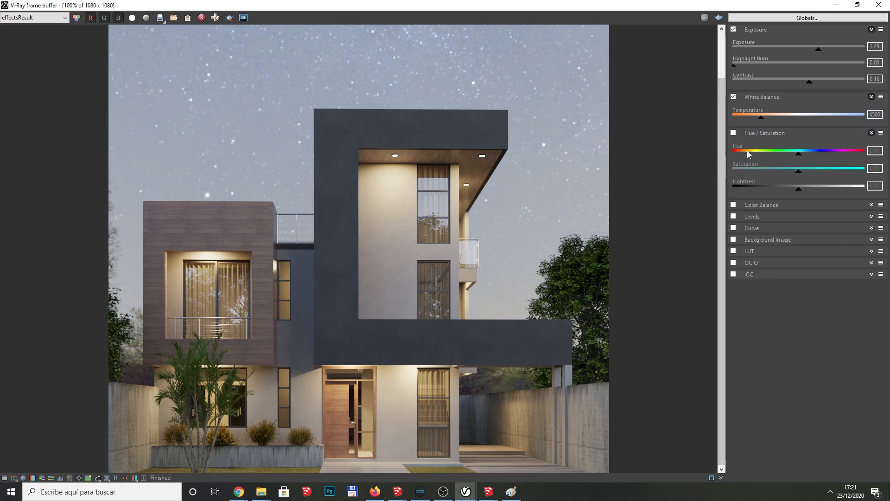
left_click(733, 133)
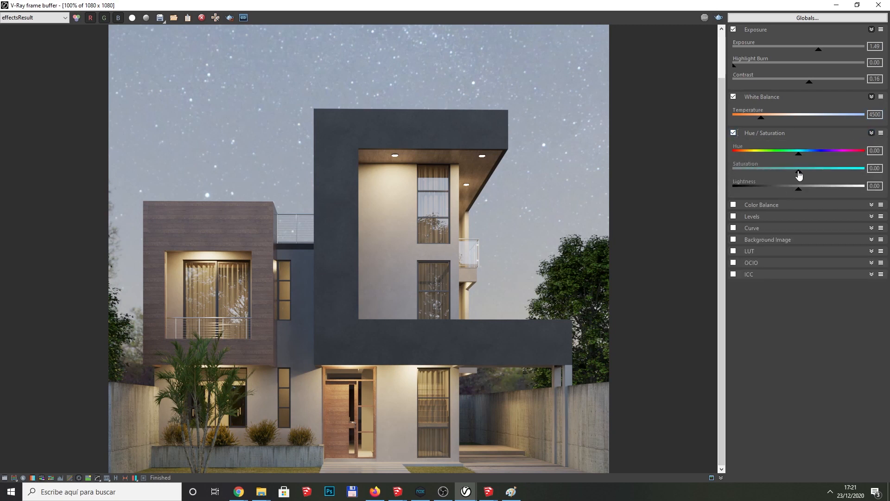
mouse_move(799, 174)
left_mouse_down()
mouse_move(755, 177)
mouse_move(854, 180)
mouse_move(788, 179)
left_mouse_up()
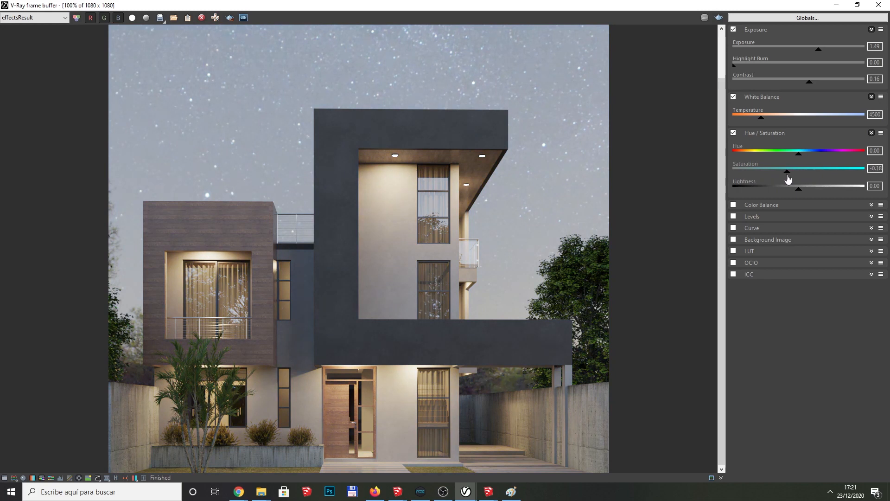
left_click_drag(810, 86, 814, 86)
left_click_drag(813, 86, 811, 87)
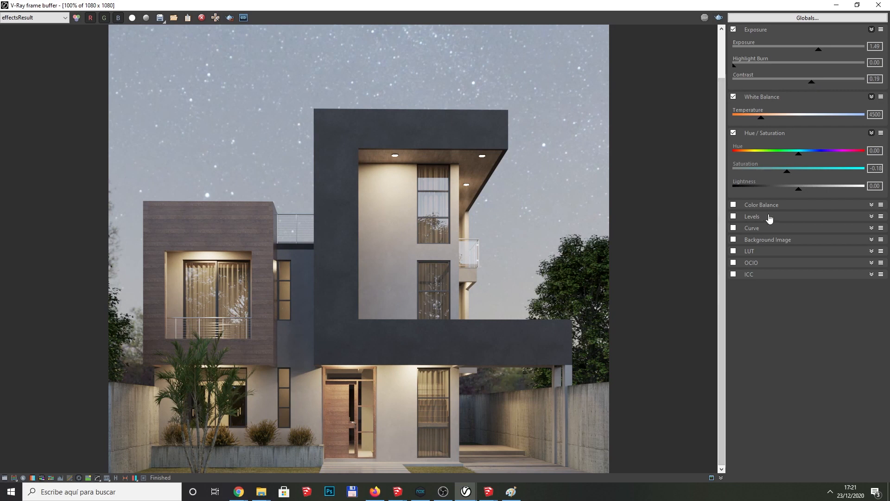
Step: Try a slight shift toward cyan for all tones with the Color Balance correction
left_click(871, 205)
left_click(734, 205)
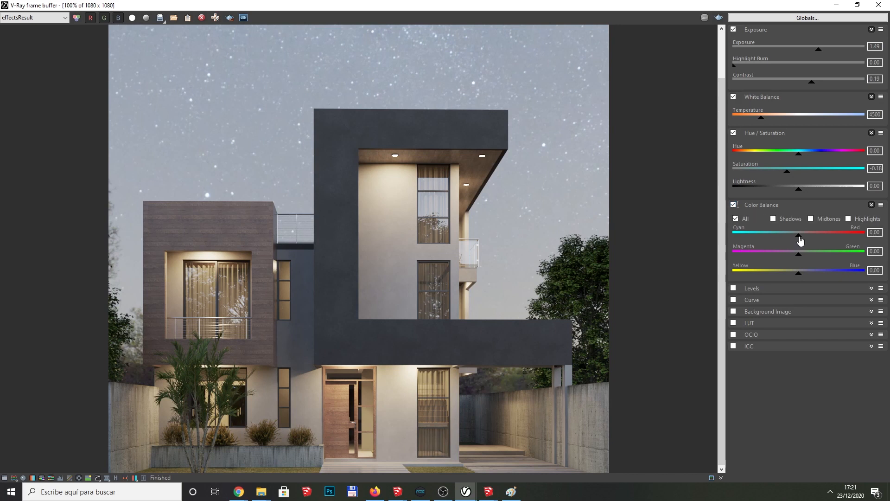
left_click_drag(800, 240, 798, 243)
left_click(734, 206)
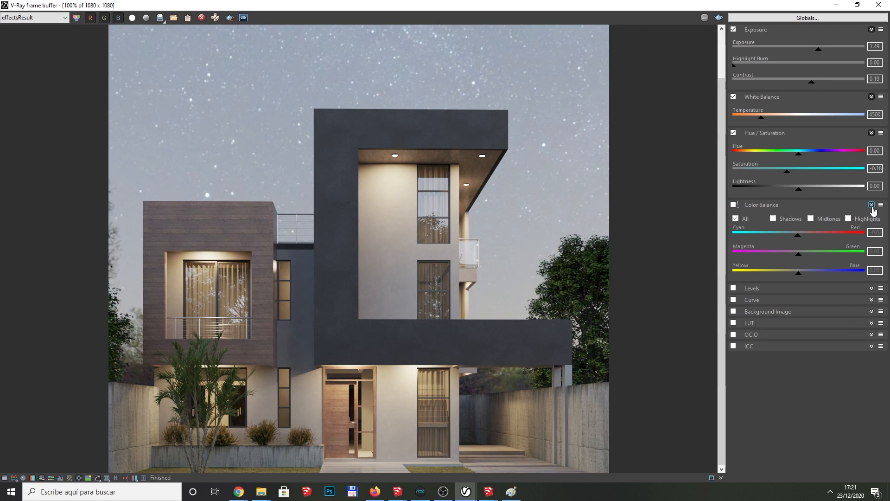
left_click(872, 205)
Step: Enable the Curve correction and pull the black point's handle down to about 0.27, 0.19 to darken the shadows
left_click(733, 227)
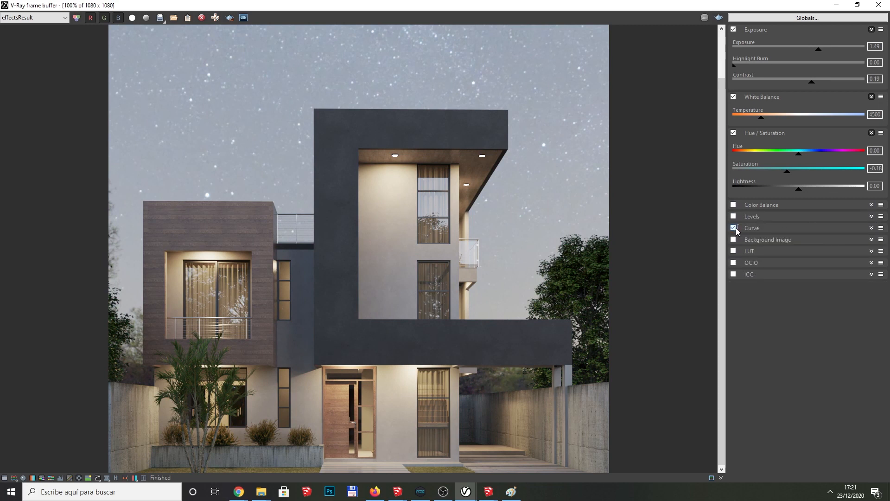
left_click(871, 228)
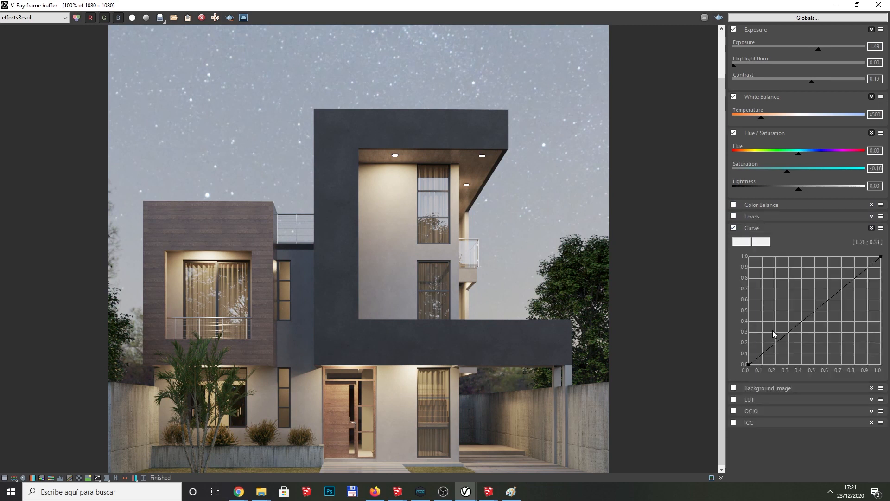
left_click(749, 364)
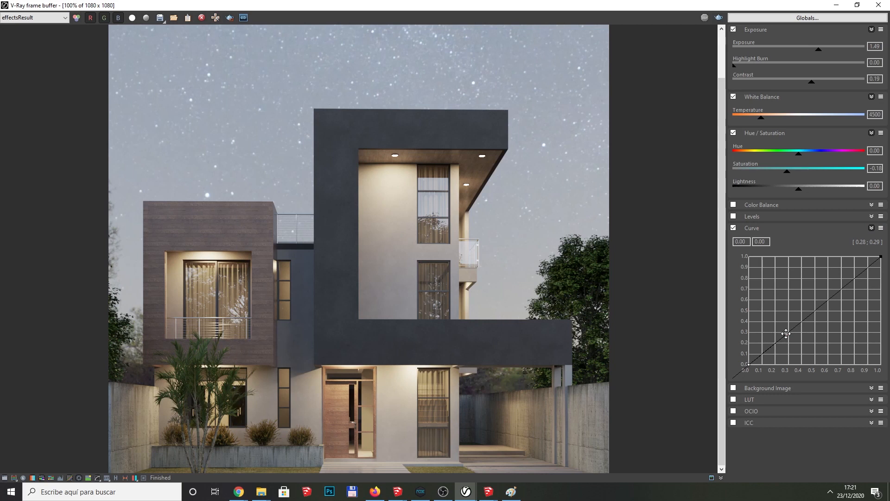
mouse_move(786, 333)
left_mouse_down()
mouse_move(787, 350)
mouse_move(779, 319)
mouse_move(784, 343)
left_mouse_up()
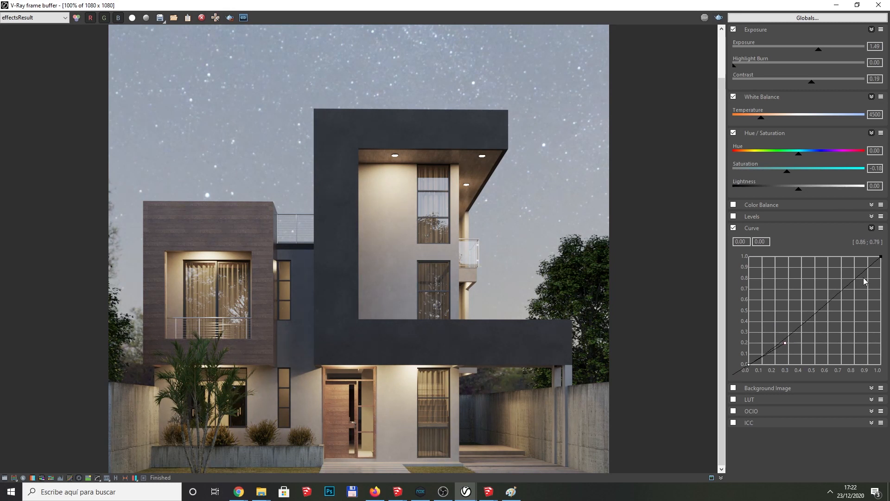
Step: Raise the curve's white point handle to about 0.73, 0.79 and compare the render with and without the curve
left_click(880, 257)
mouse_move(844, 288)
left_mouse_down()
mouse_move(837, 251)
mouse_move(861, 312)
mouse_move(845, 279)
left_mouse_up()
left_click(734, 228)
left_click(733, 227)
left_click_drag(719, 237, 721, 289)
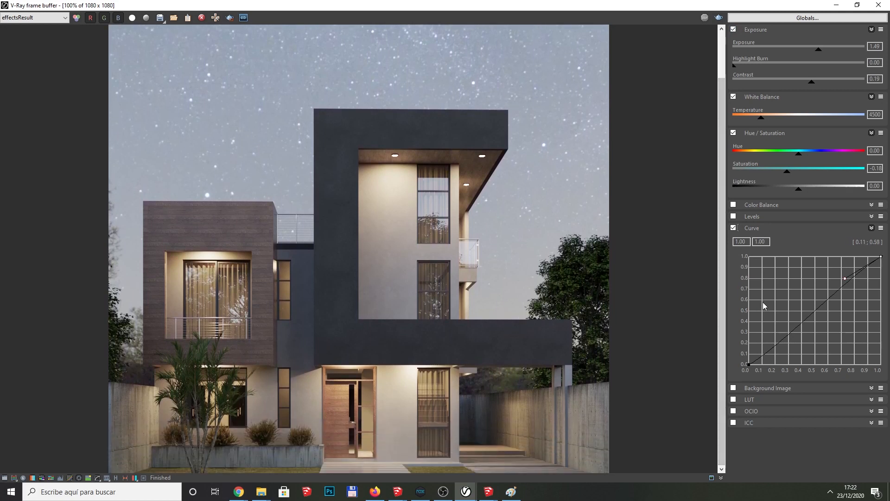